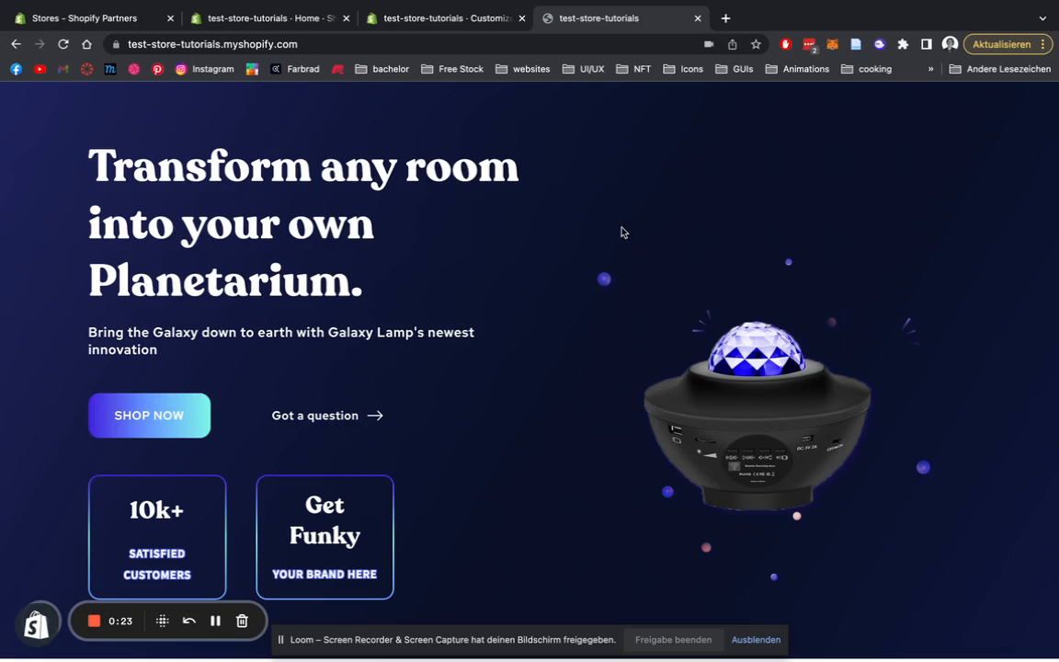
Step: Examine the storefront home page's hero section with its headline, call-to-action links, statistic boxes and lamp image
scroll(590, 198, down, 2)
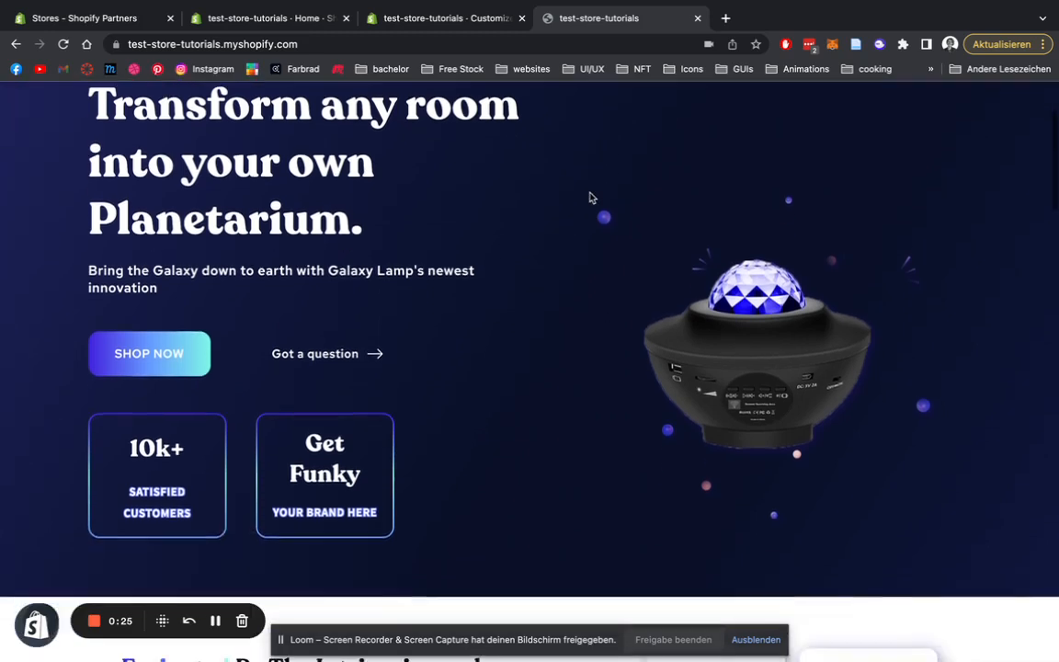
scroll(590, 197, up, 2)
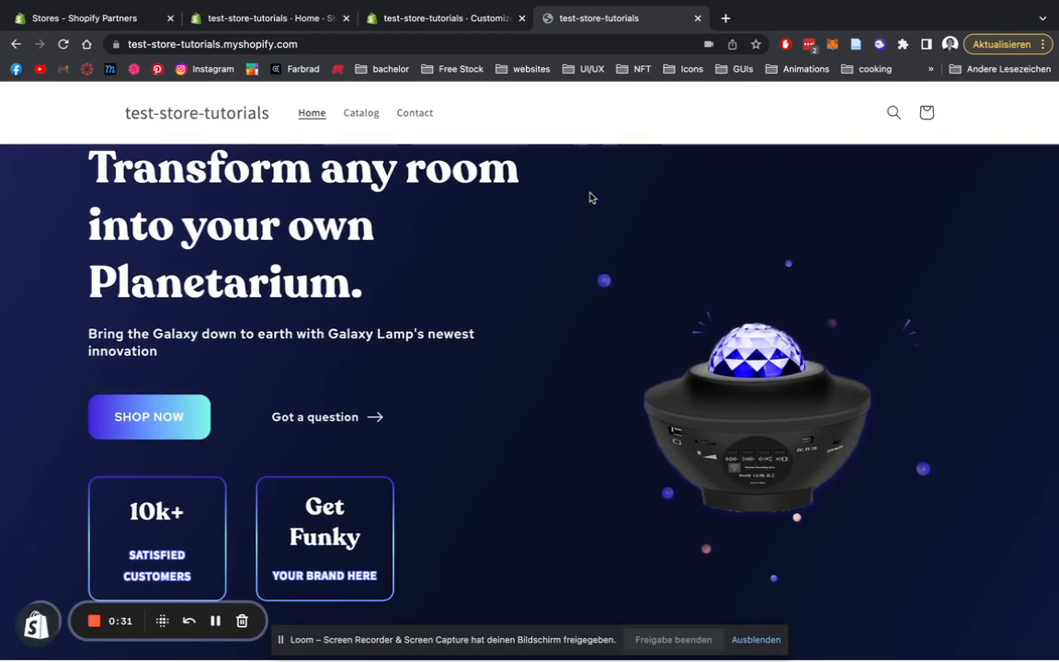
scroll(591, 198, up, 1)
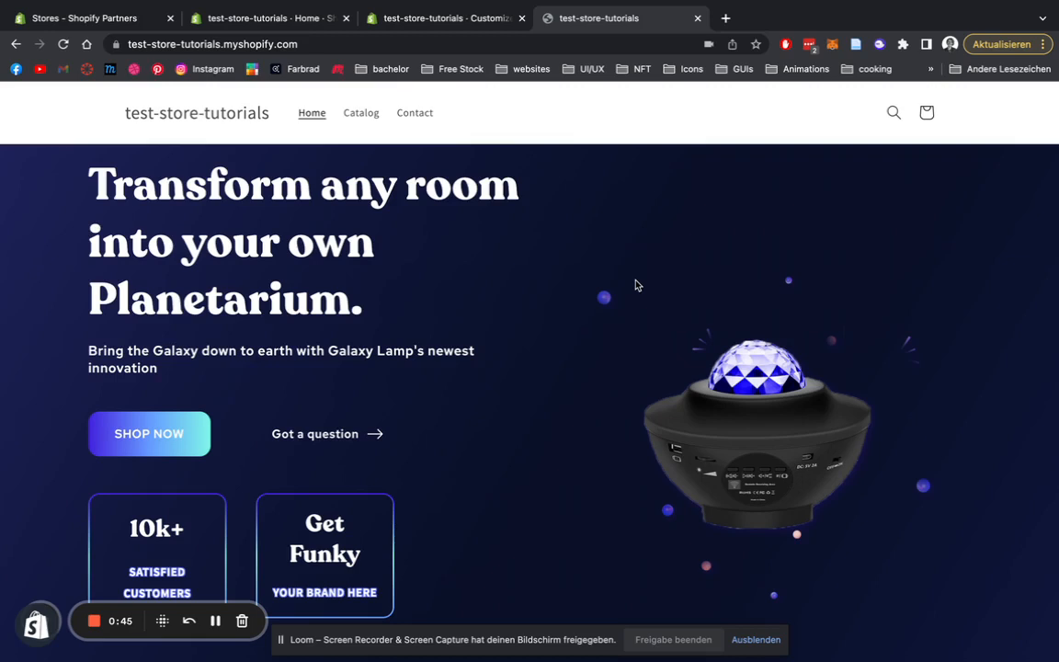
scroll(638, 285, down, 1)
scroll(638, 285, up, 1)
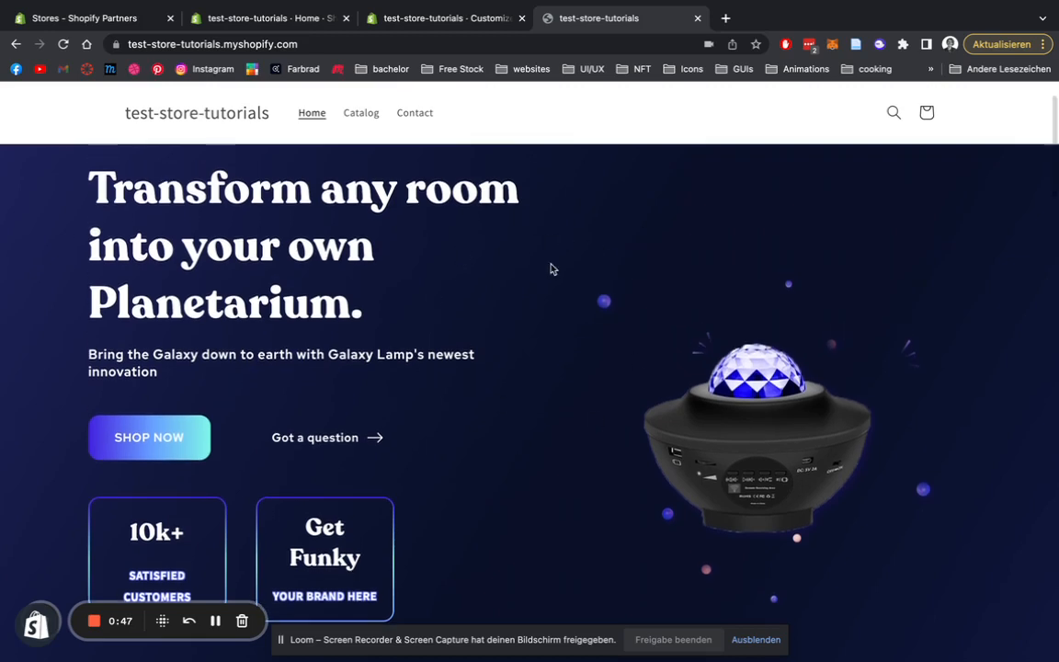
scroll(680, 249, down, 1)
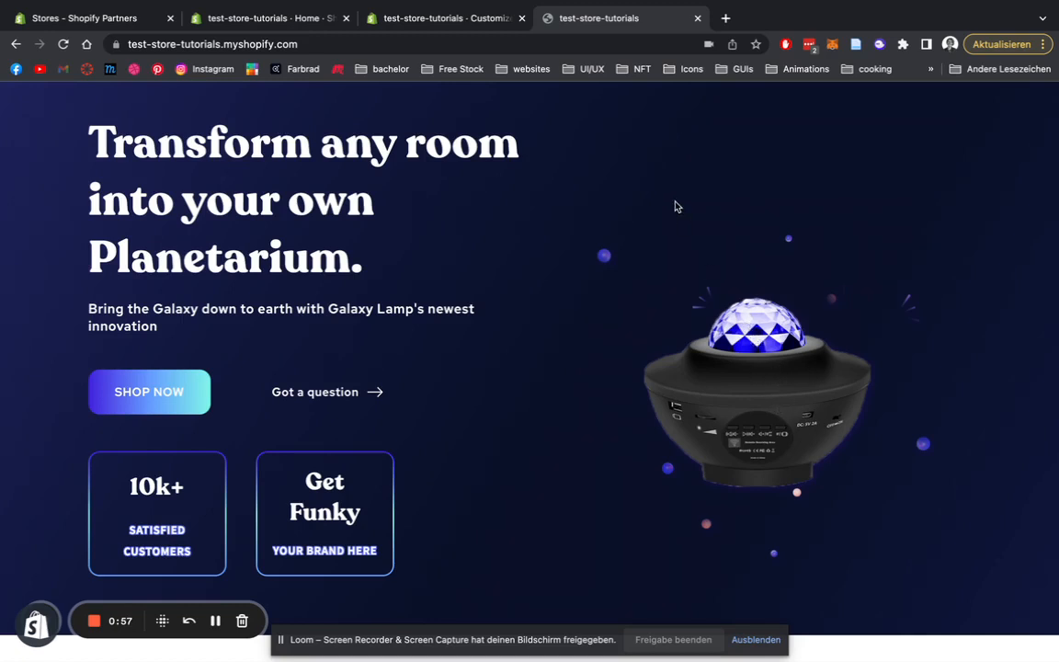
scroll(674, 203, down, 2)
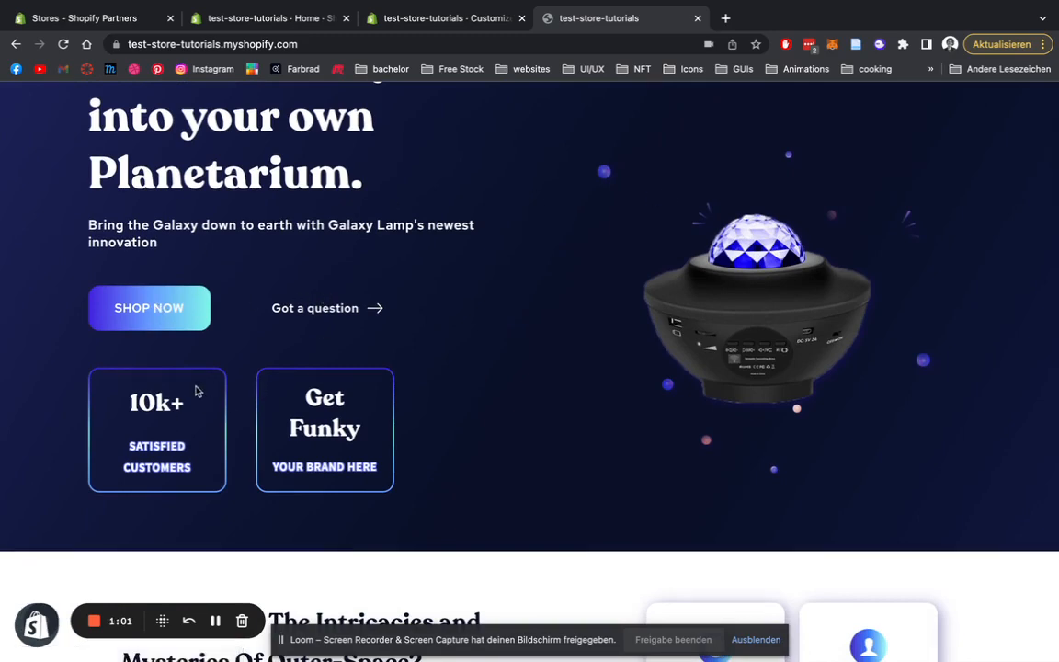
Step: Examine the home page's feature cards, the brand logos section and the moving customer reviews section
scroll(552, 200, down, 5)
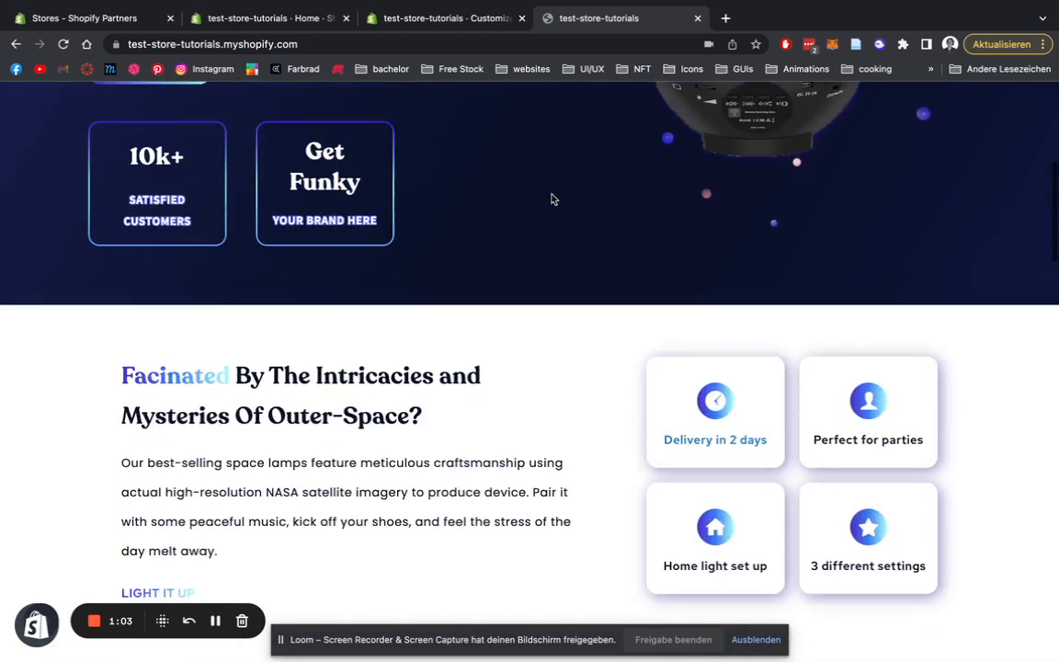
scroll(552, 200, down, 3)
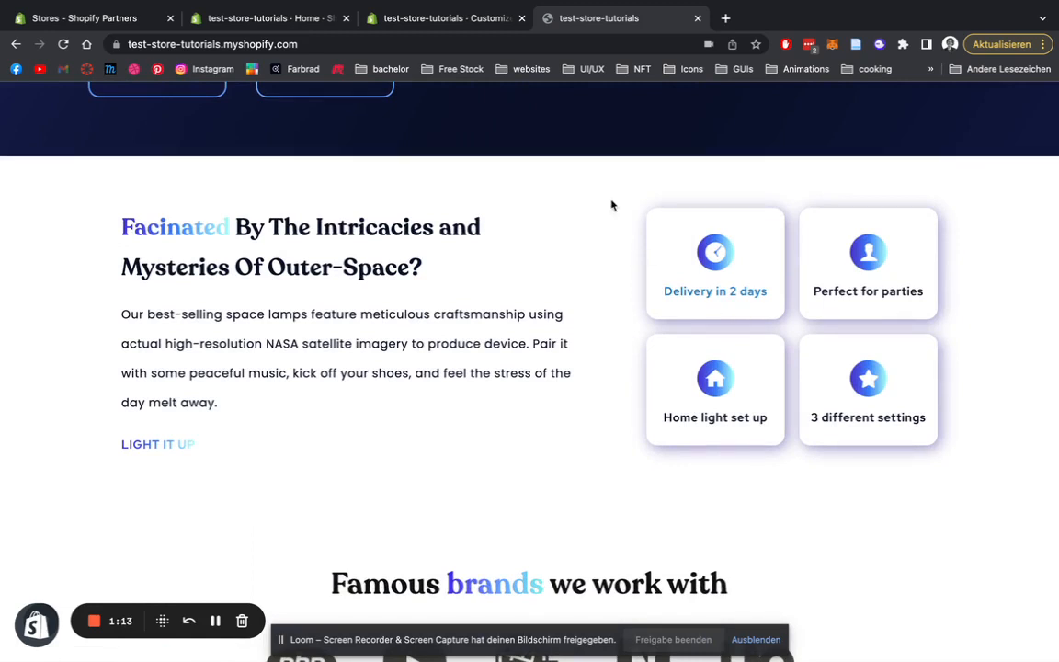
scroll(613, 205, down, 1)
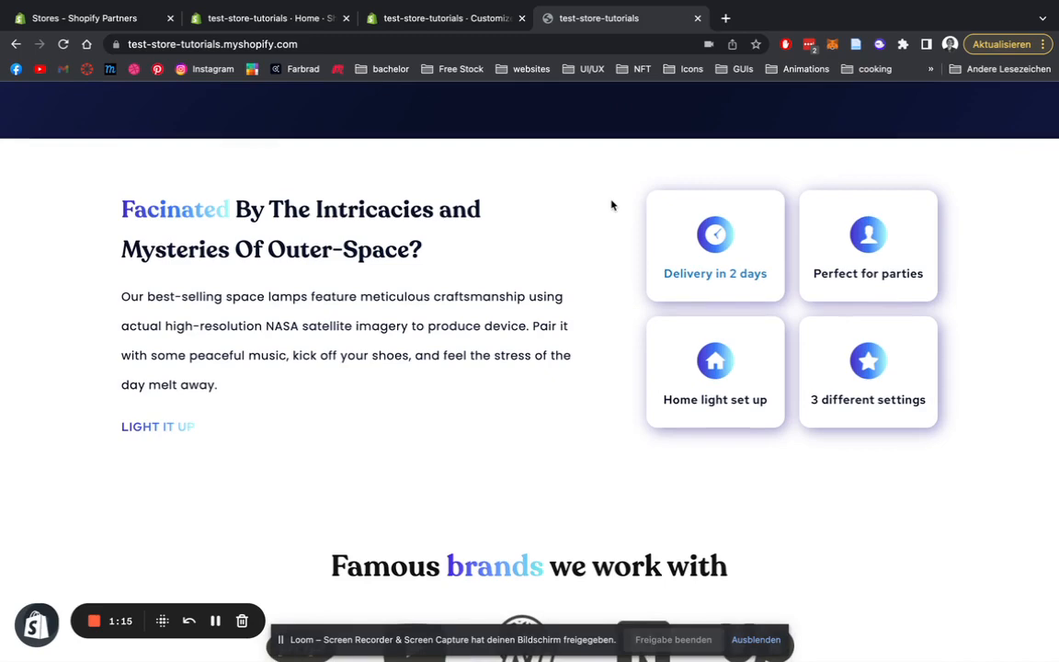
scroll(613, 205, down, 5)
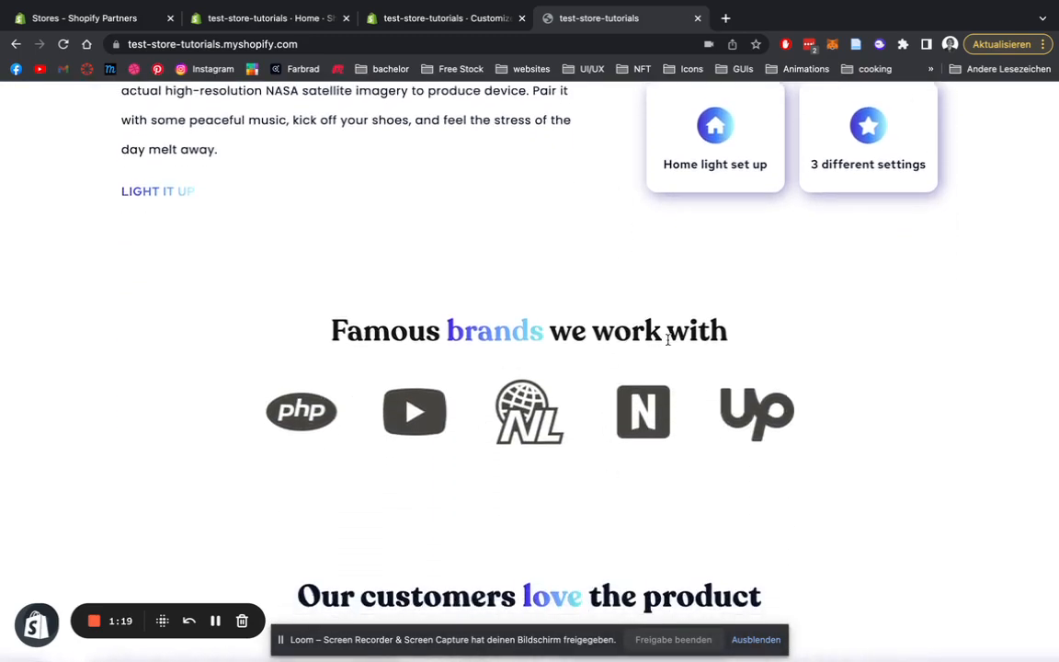
scroll(874, 360, down, 1)
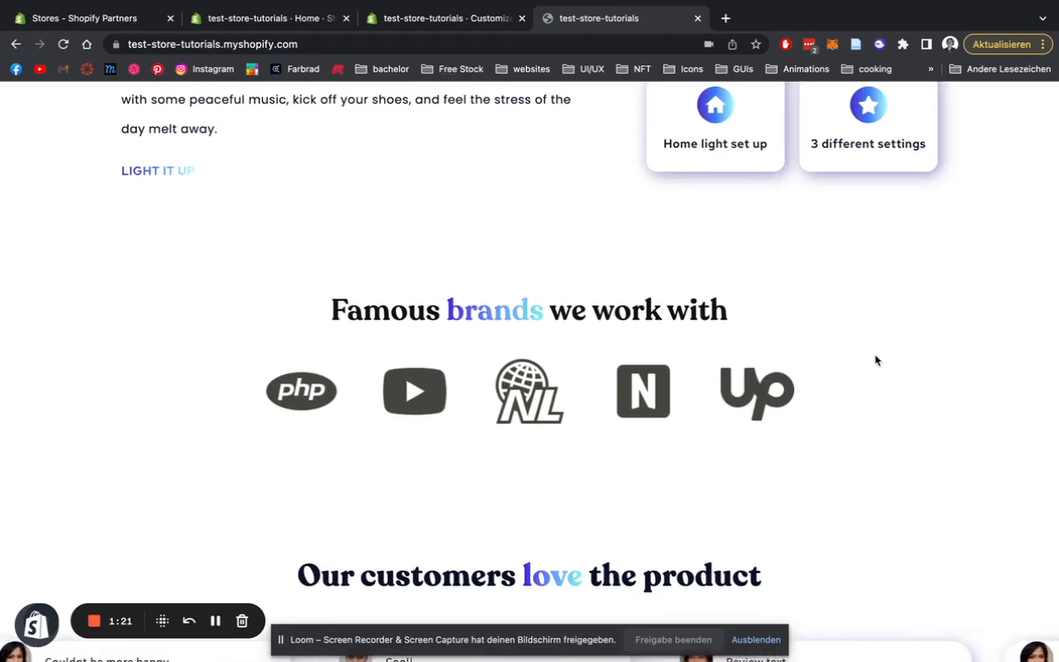
scroll(876, 360, down, 2)
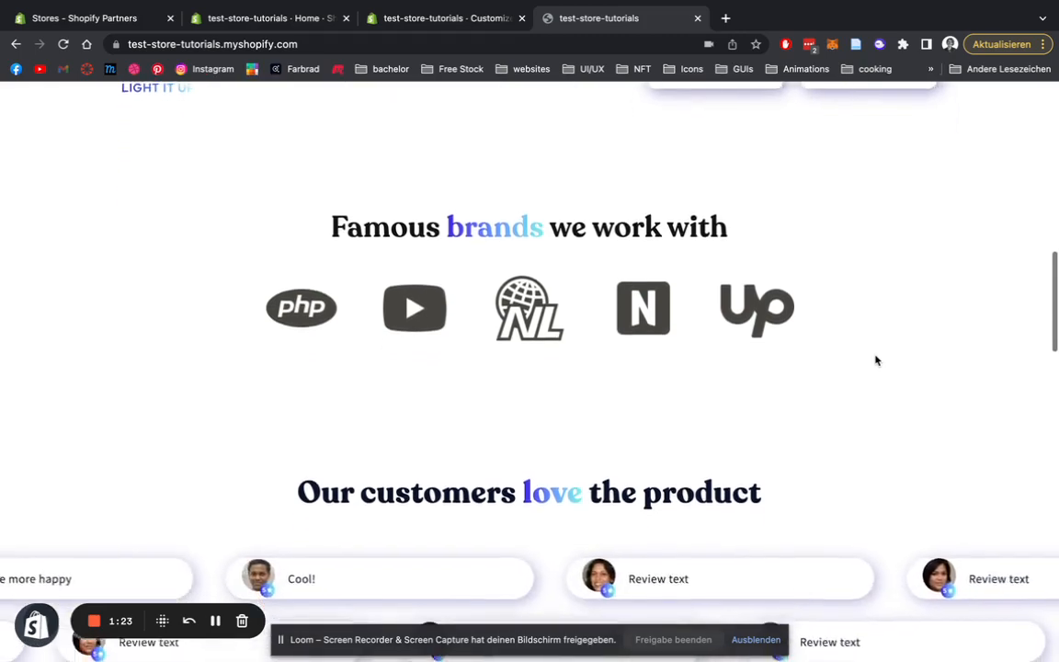
scroll(876, 360, down, 5)
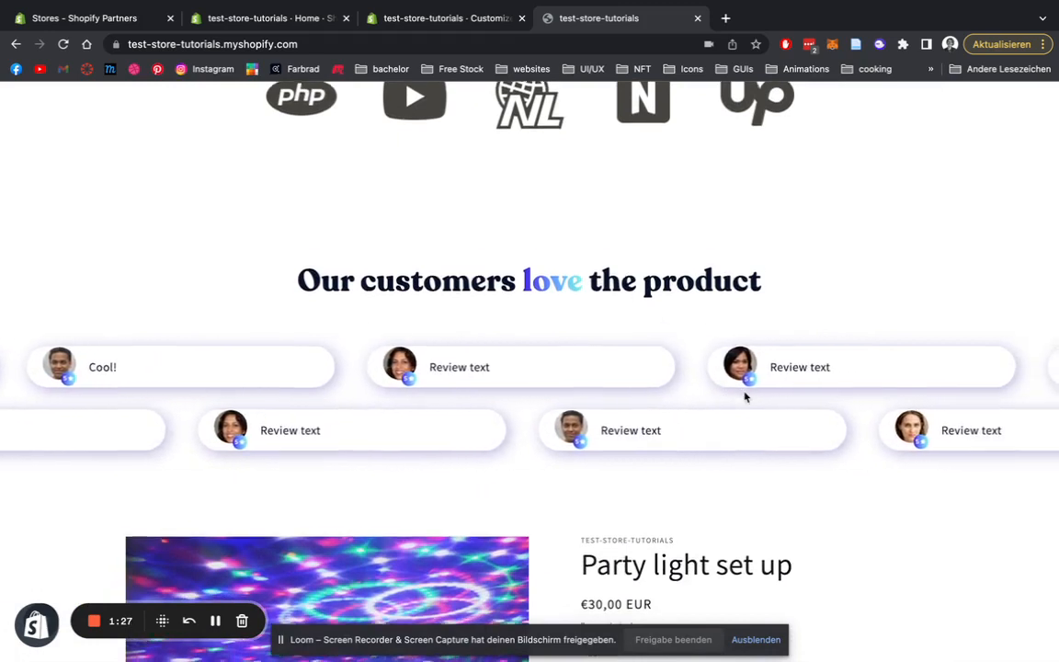
scroll(745, 397, down, 1)
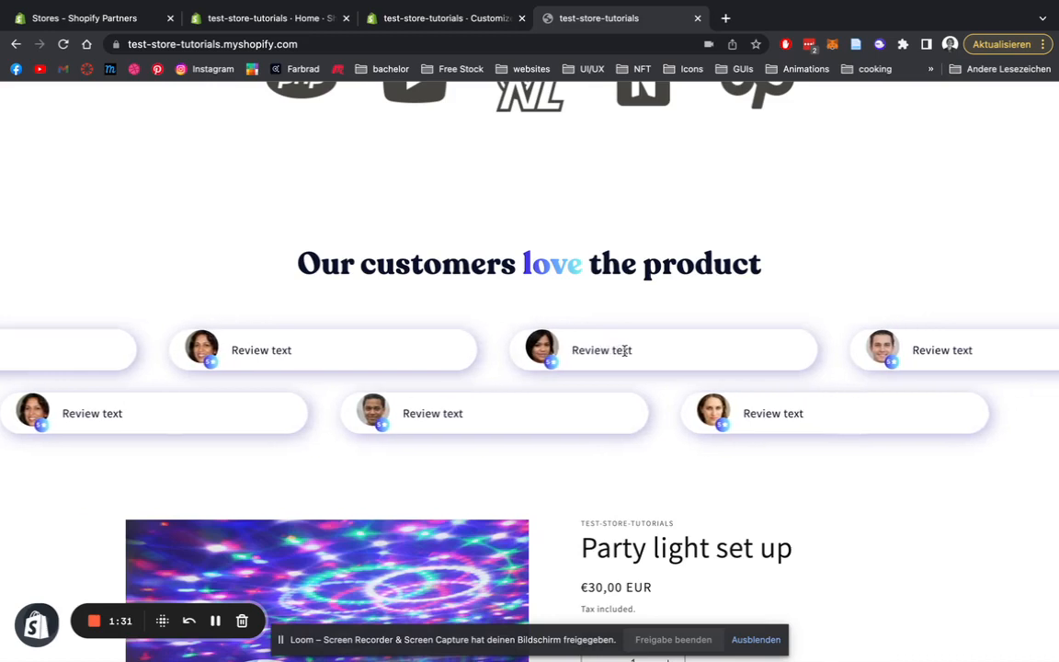
scroll(690, 322, down, 2)
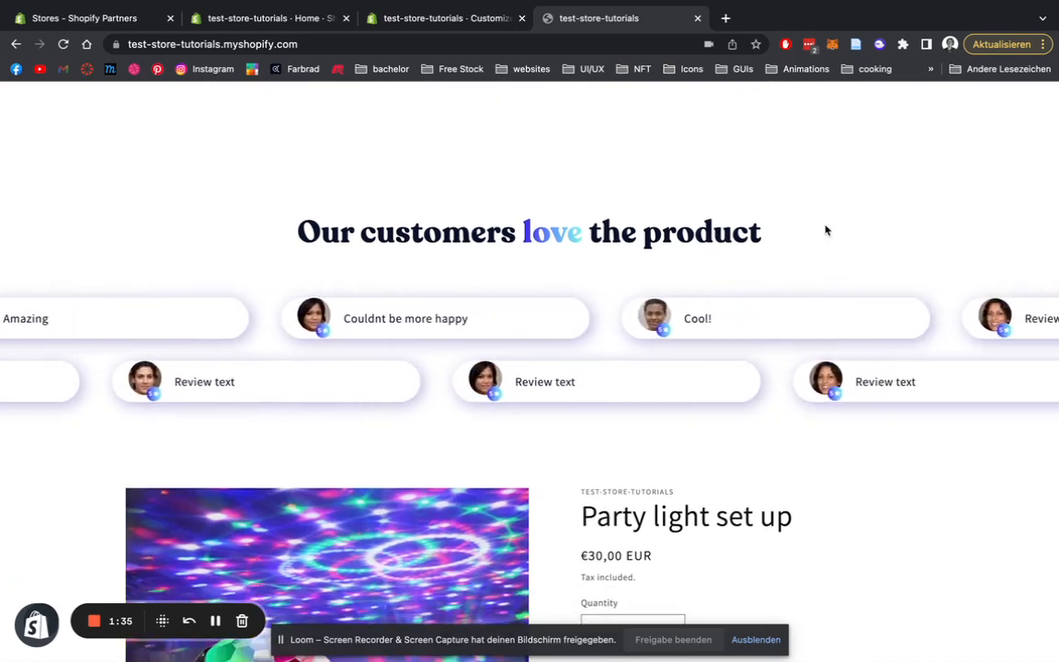
scroll(825, 229, down, 1)
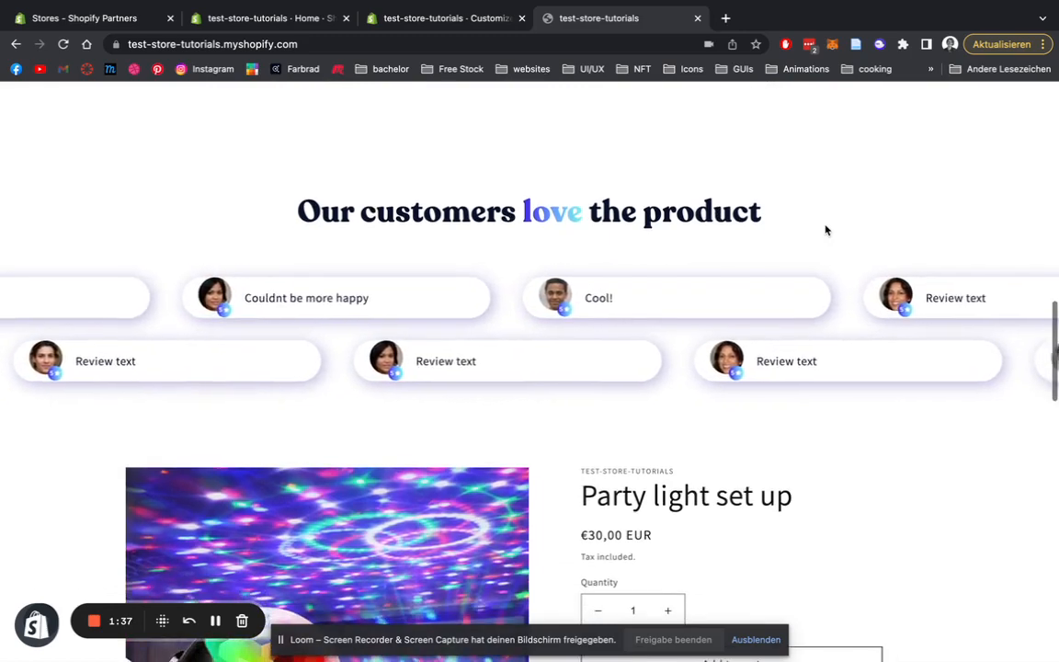
Step: Examine the home page's featured product, Frequently Asked Questions section and end-of-season sale banner
scroll(567, 154, down, 6)
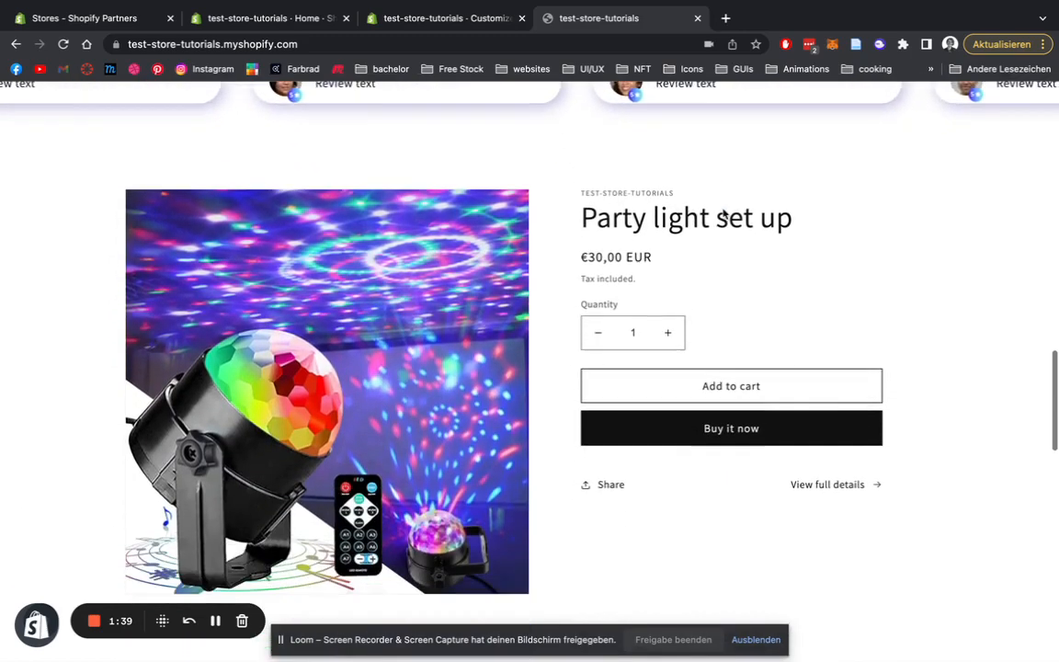
scroll(901, 253, down, 3)
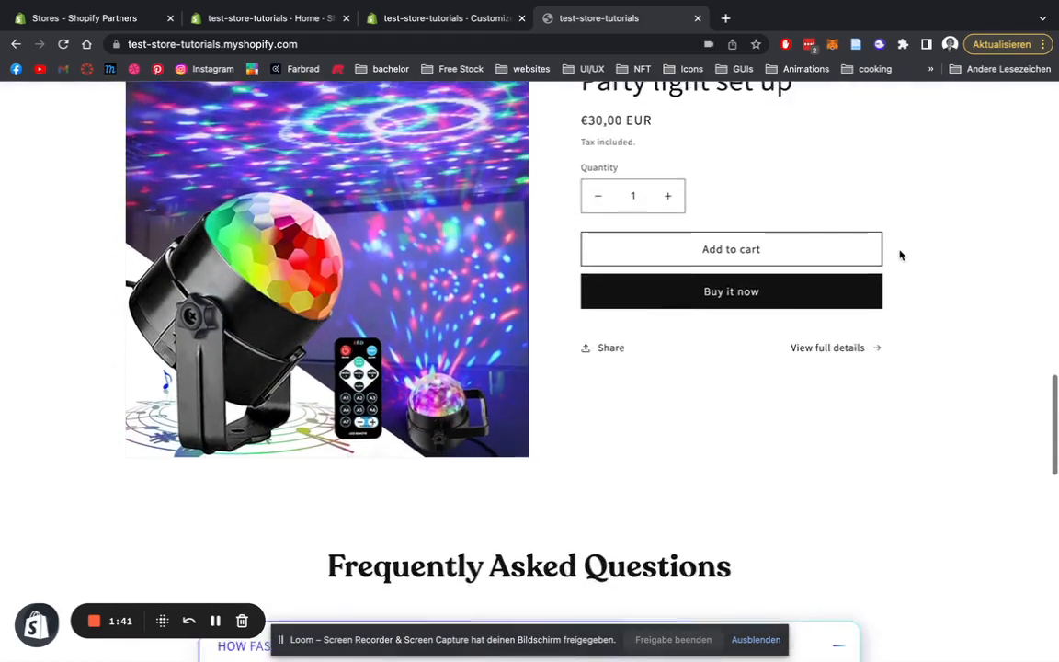
scroll(900, 255, down, 7)
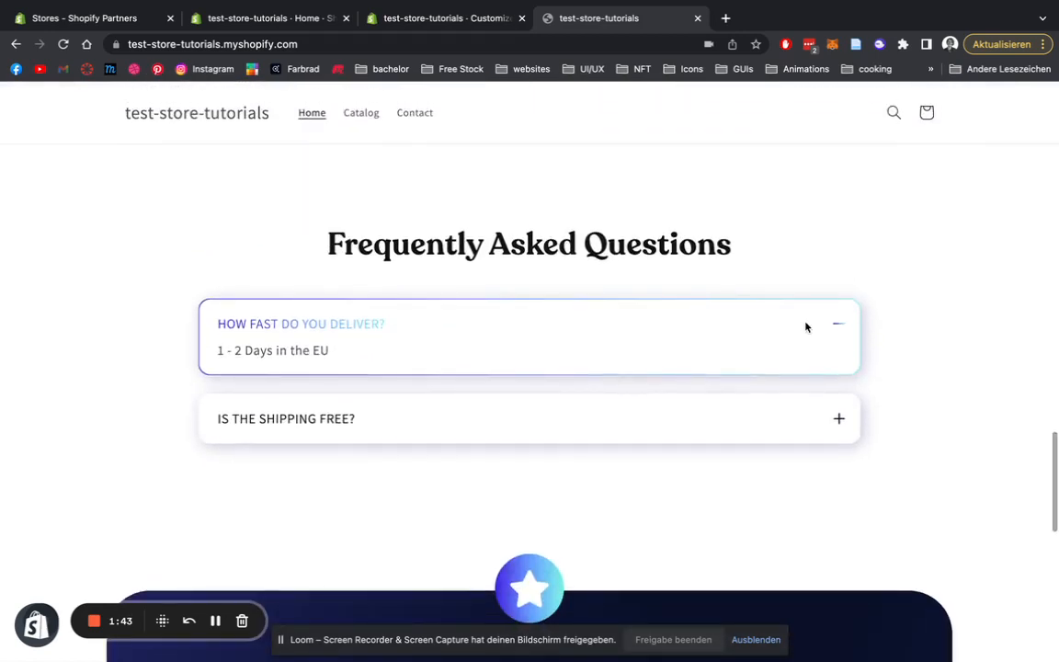
scroll(804, 218, down, 1)
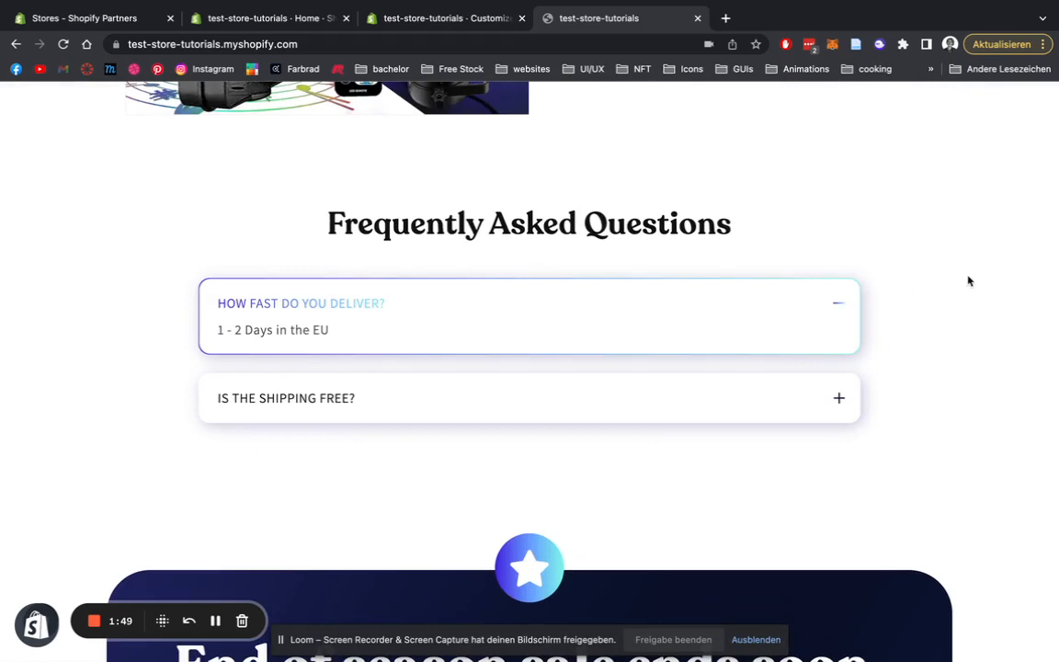
scroll(968, 280, down, 3)
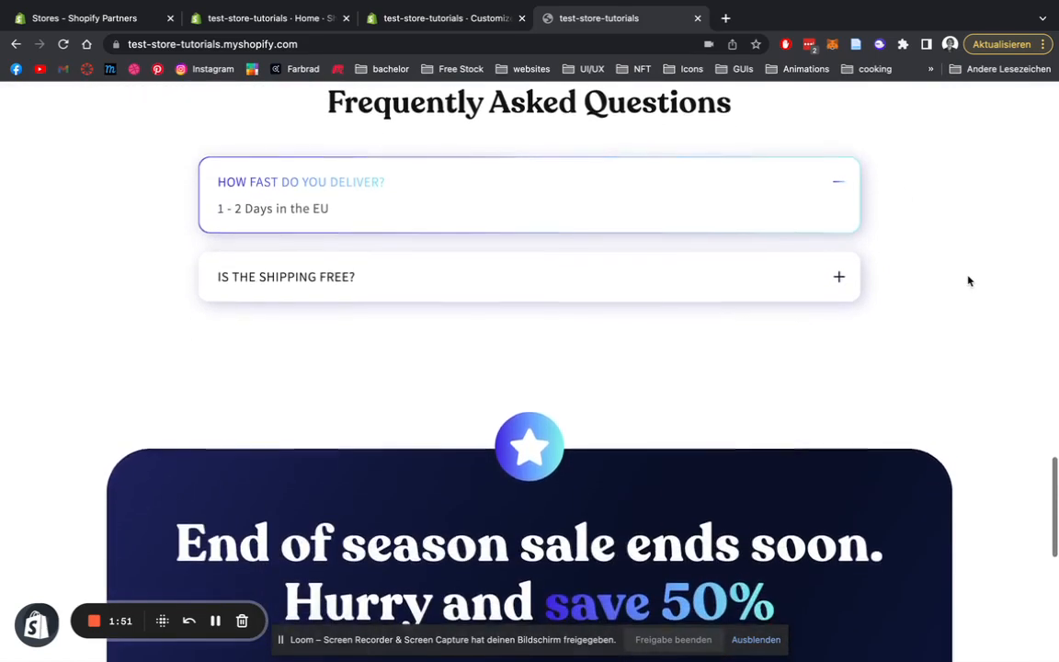
scroll(969, 281, down, 5)
scroll(968, 280, down, 1)
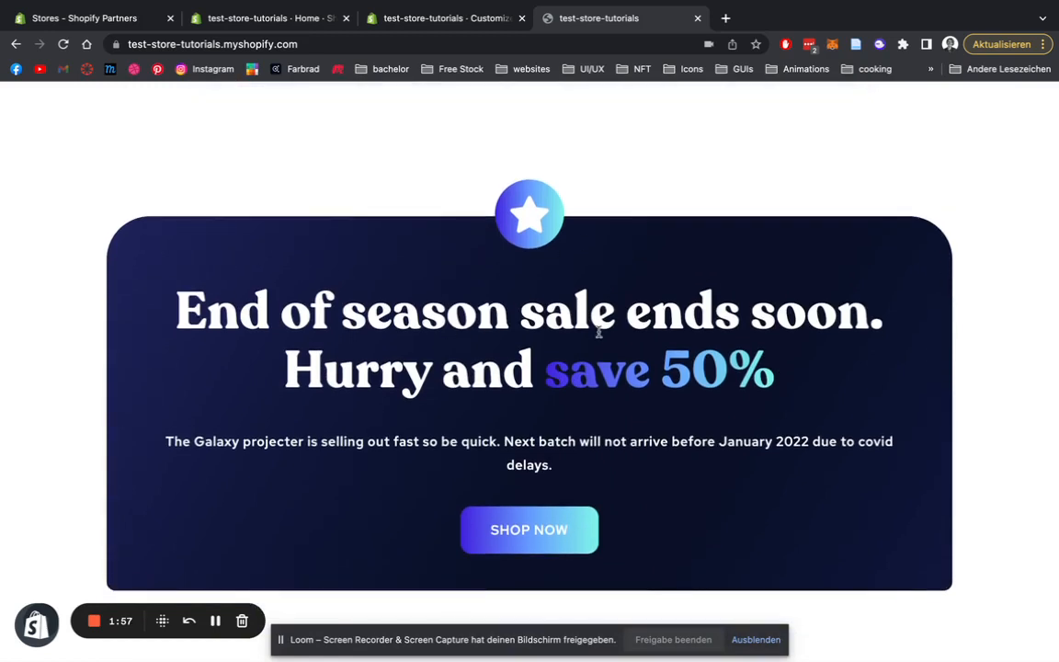
Step: Go from the sale banner to the Party light set up product page and review its animated Add to cart button and FAQ section
click(518, 533)
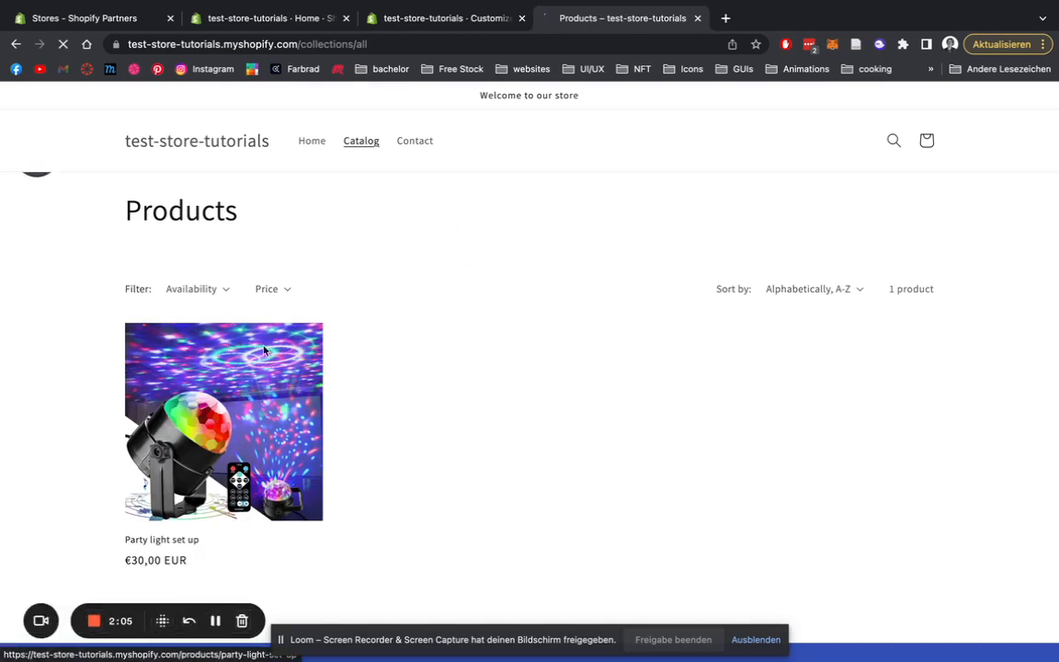
click(225, 394)
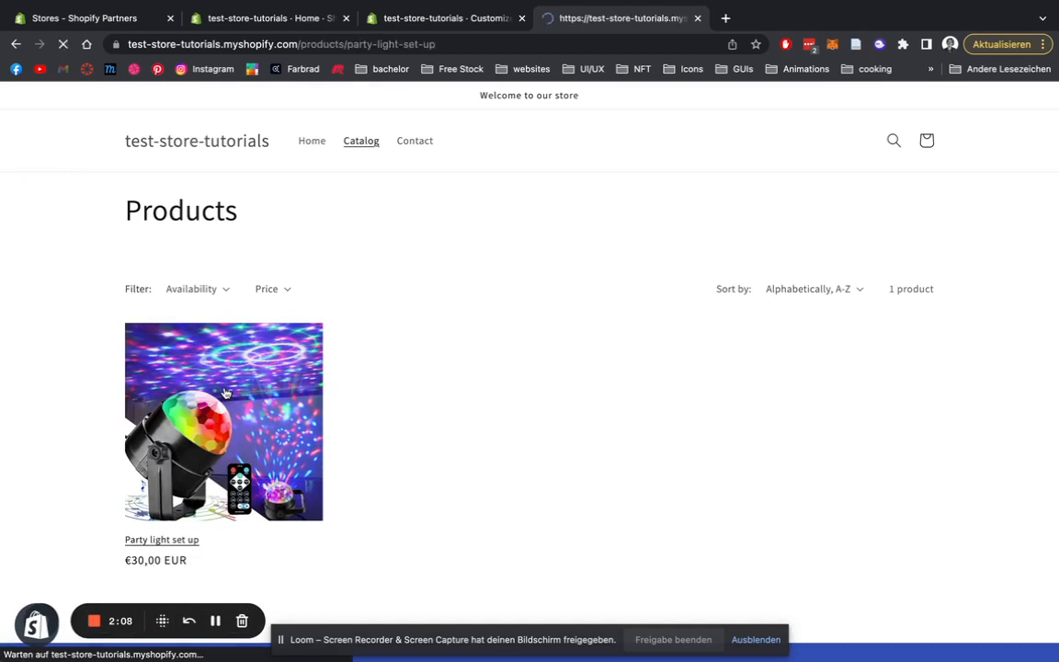
scroll(581, 282, down, 1)
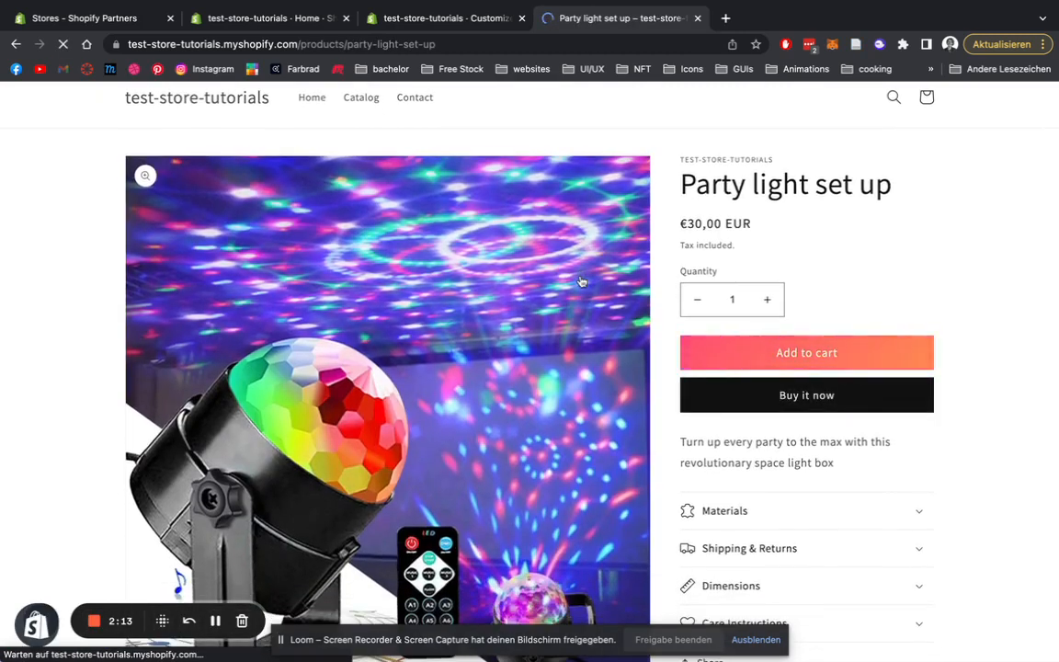
scroll(581, 281, down, 1)
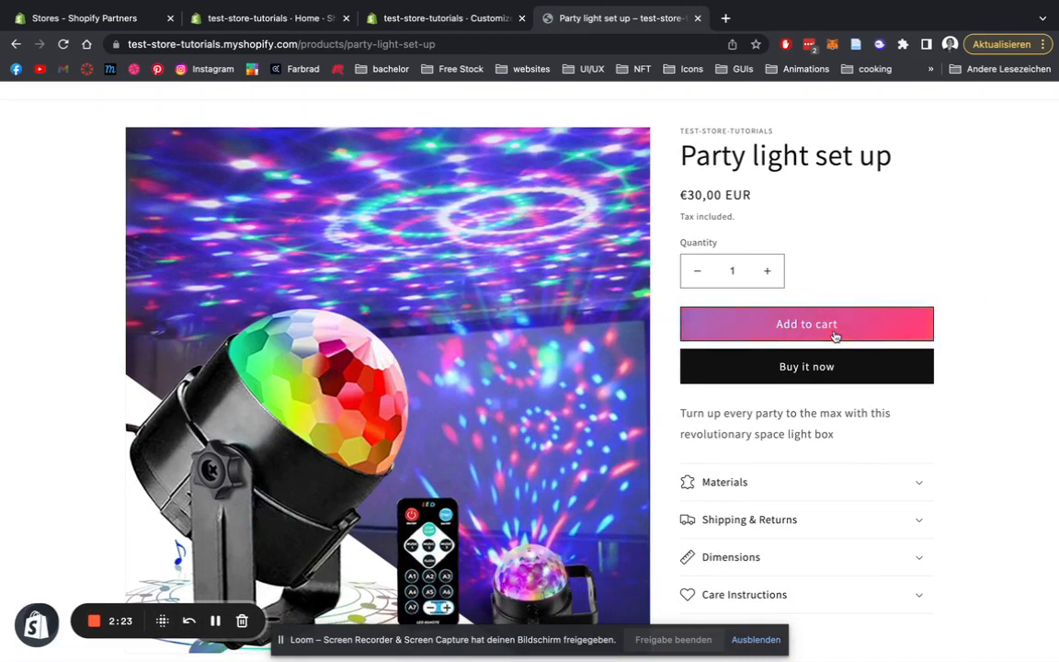
scroll(981, 278, down, 3)
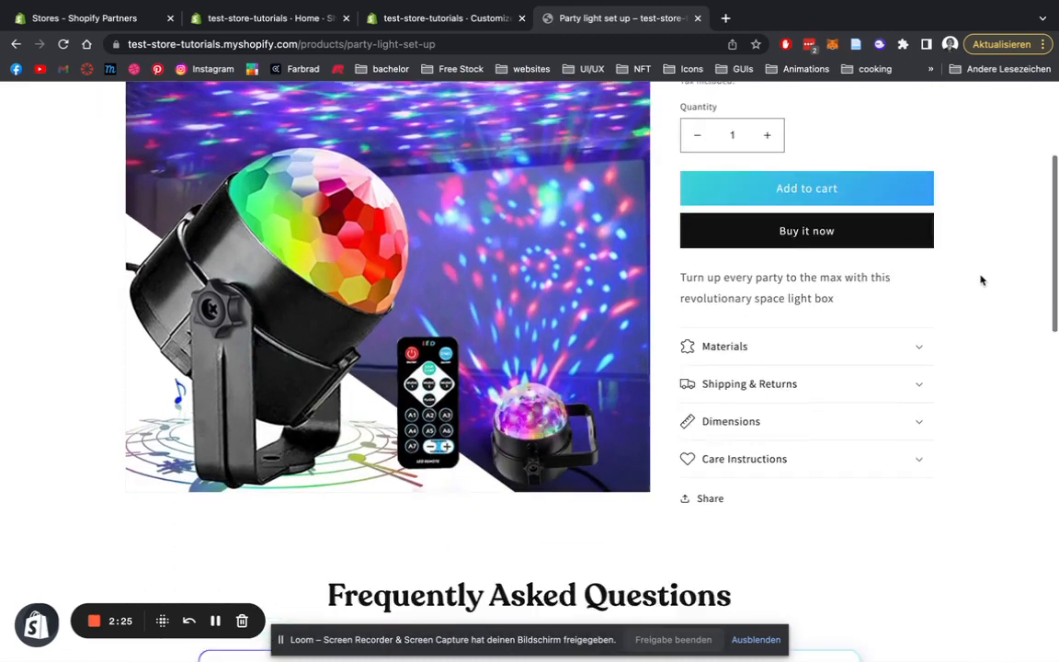
scroll(655, 221, down, 3)
scroll(536, 352, down, 1)
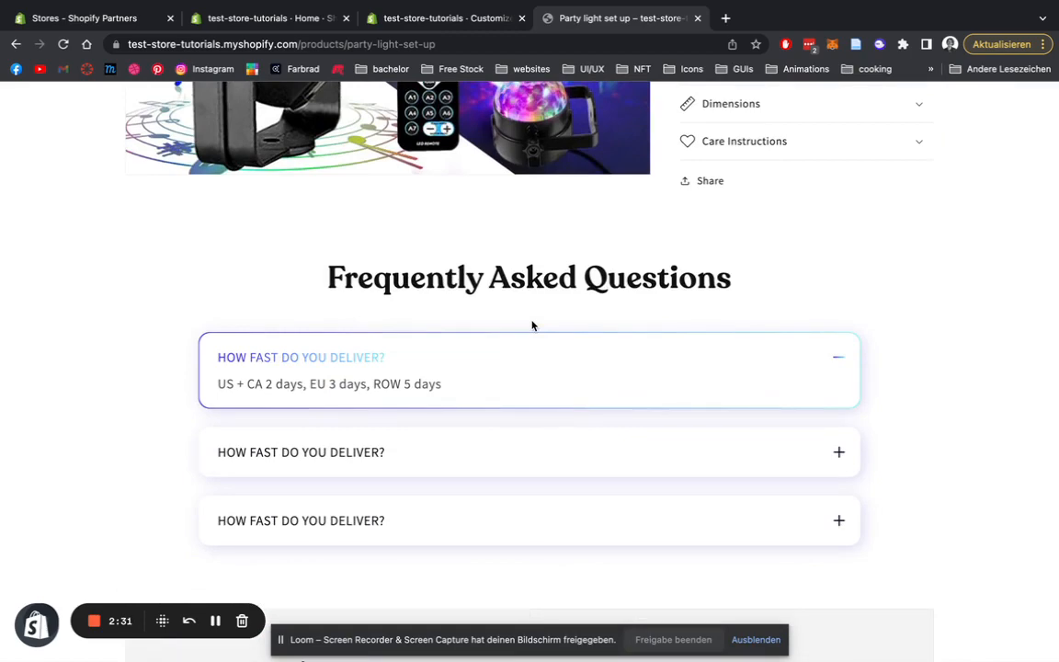
scroll(494, 291, up, 5)
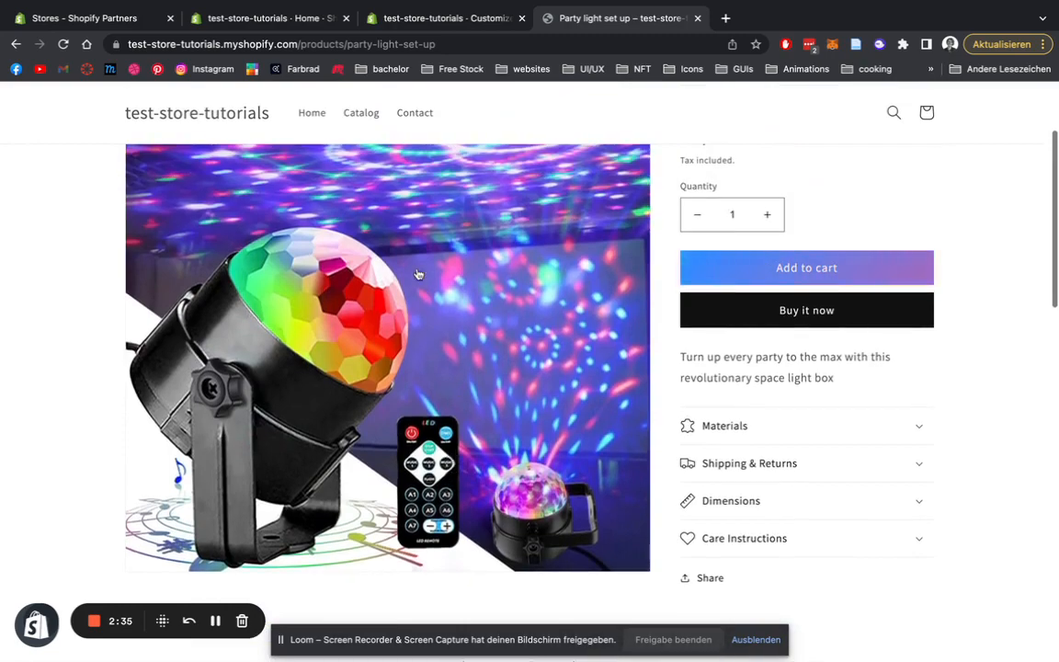
scroll(378, 311, down, 4)
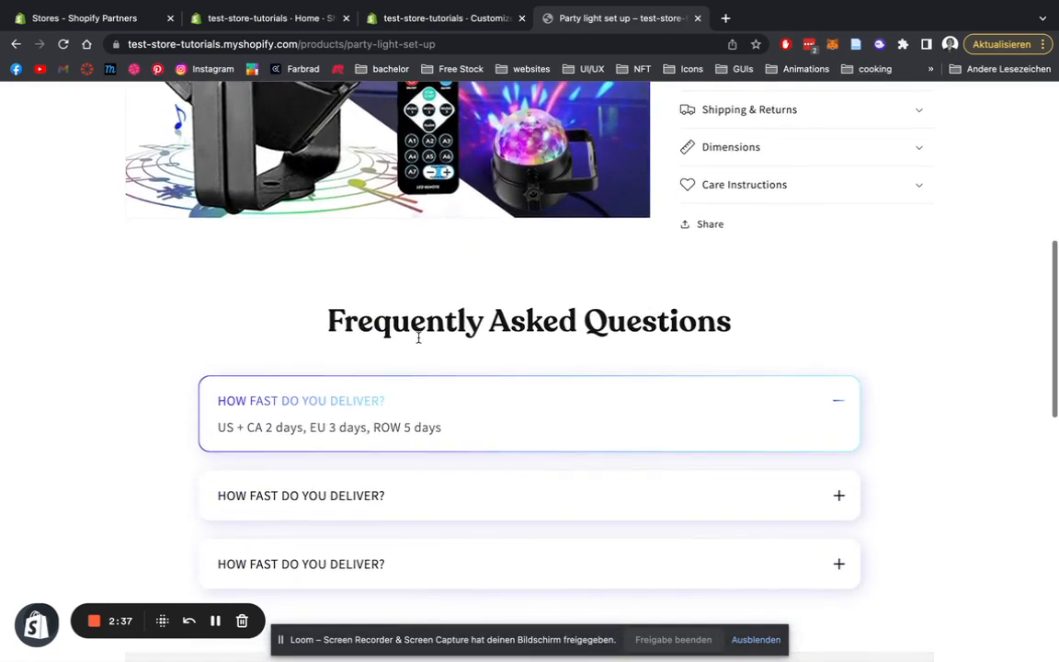
scroll(419, 343, up, 6)
scroll(418, 343, down, 1)
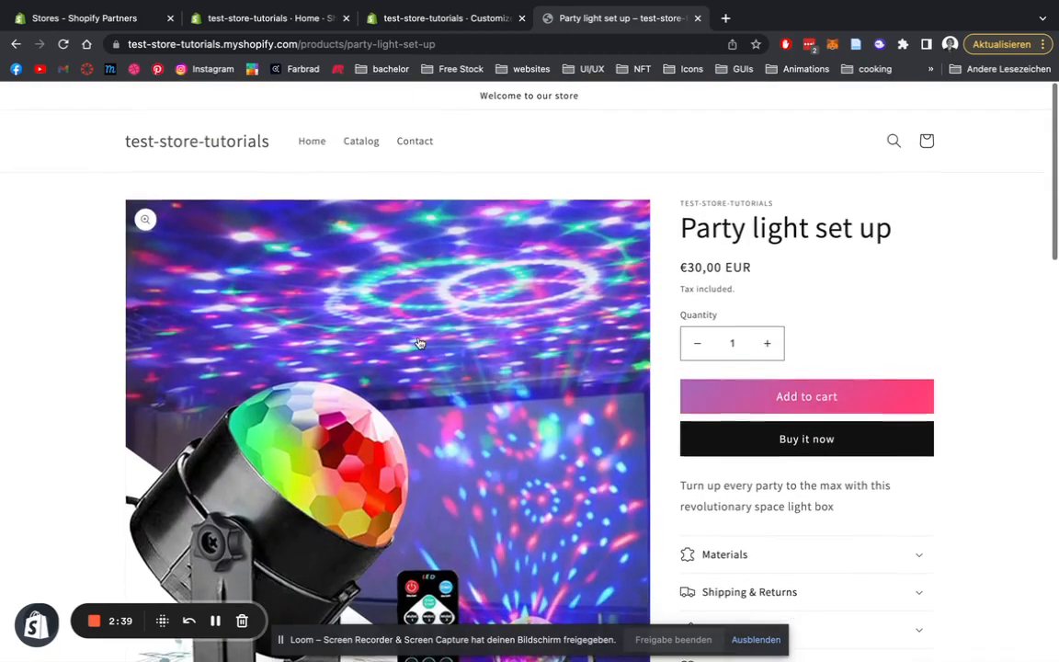
Step: Open the Section Store: Theme sections listing in the Shopify App Store in a new browser tab
click(726, 19)
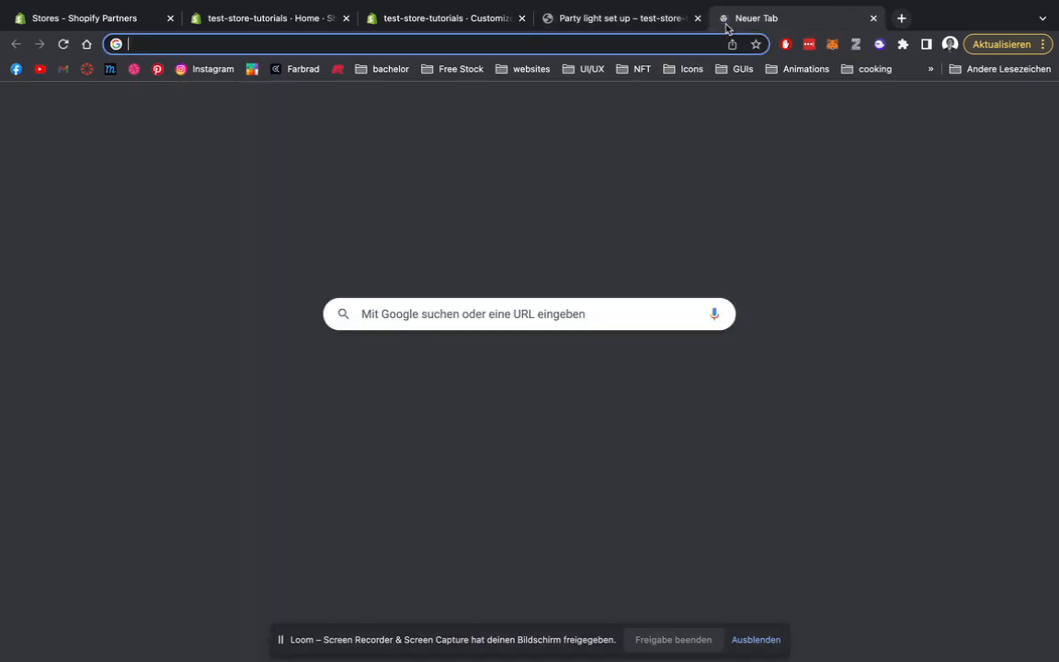
text(app)
key(Return)
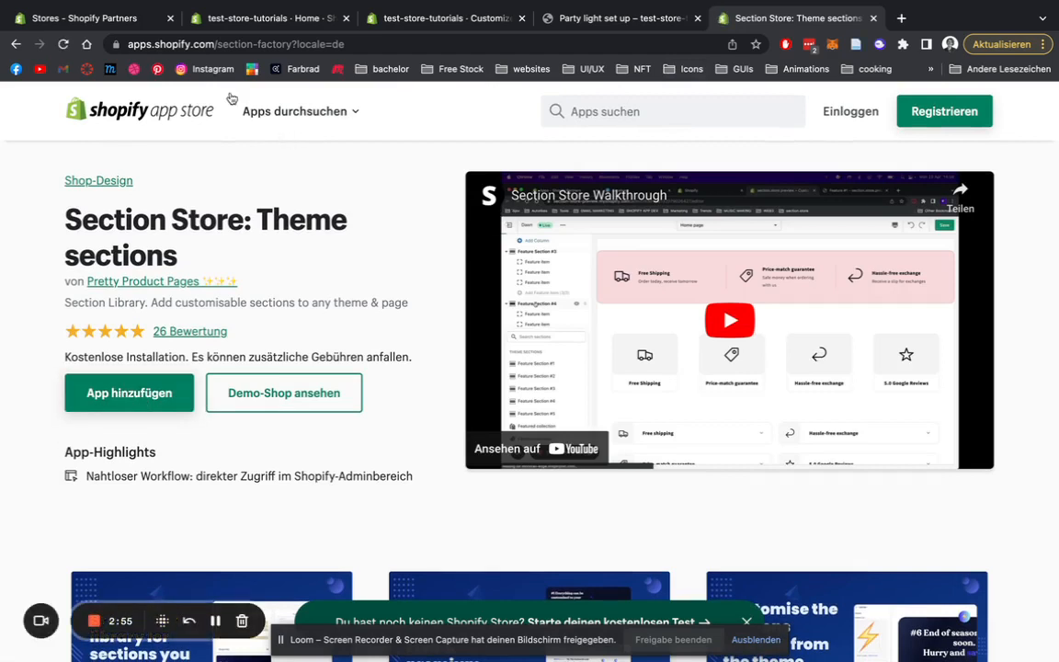
Step: Log in to the test-store-tutorials development store from the Shopify Partners stores list
click(109, 20)
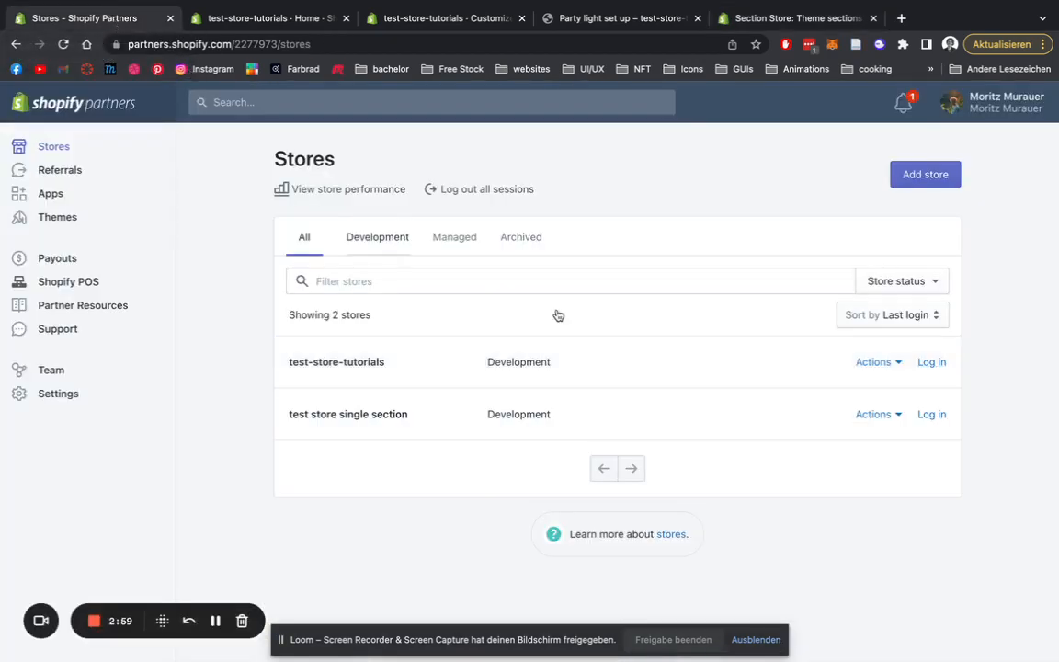
click(934, 363)
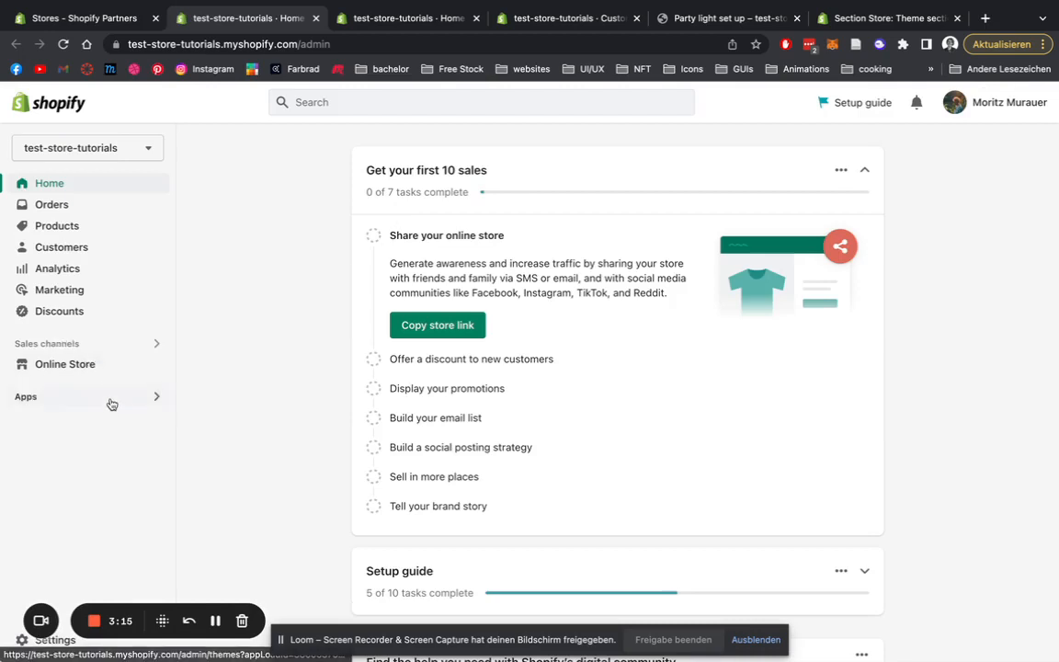
Step: Open the installed Section Store app and go to the Glow bundle's page among its bundles
click(108, 399)
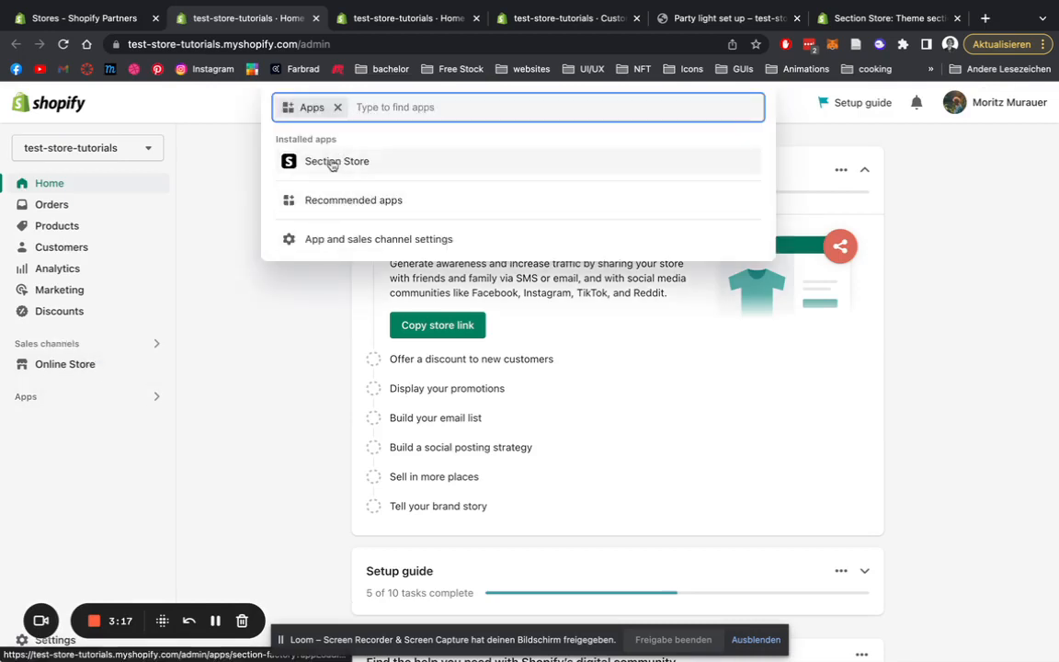
click(332, 163)
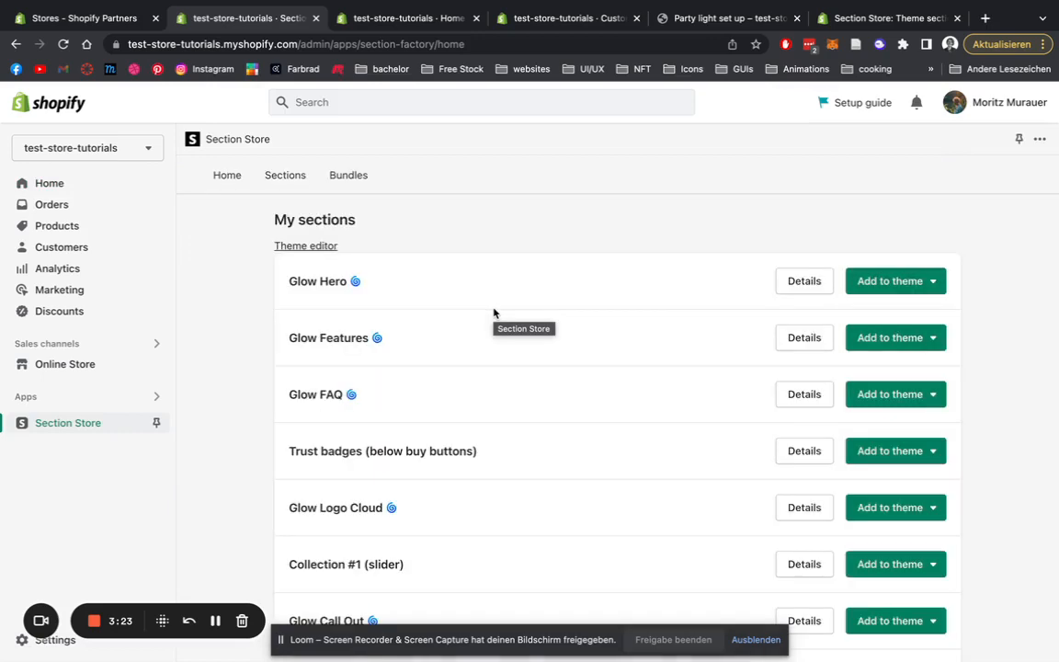
click(354, 184)
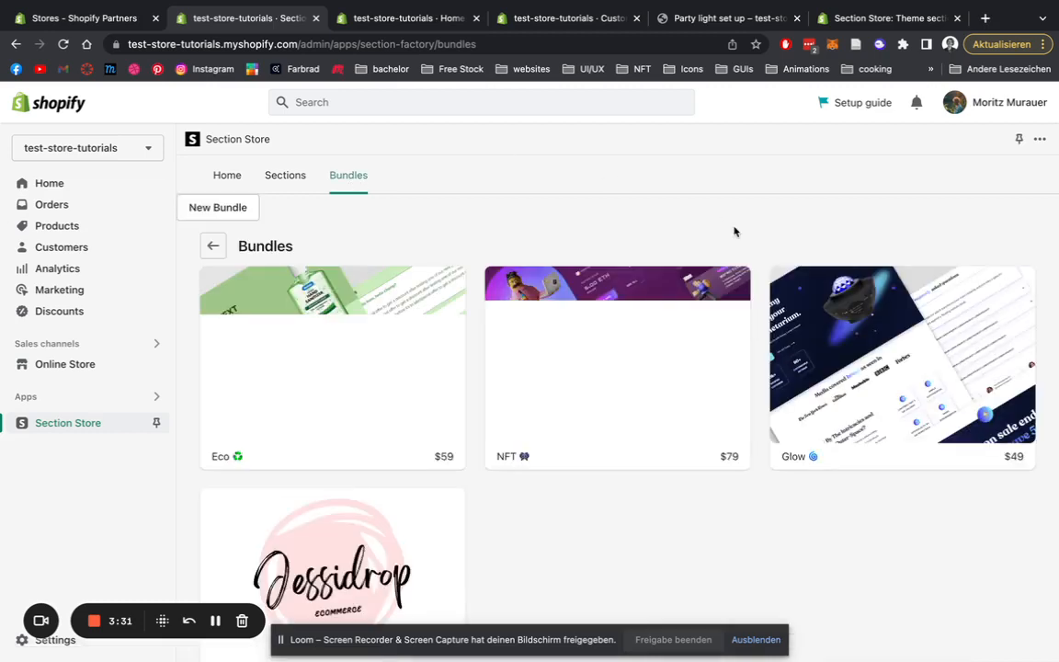
click(861, 342)
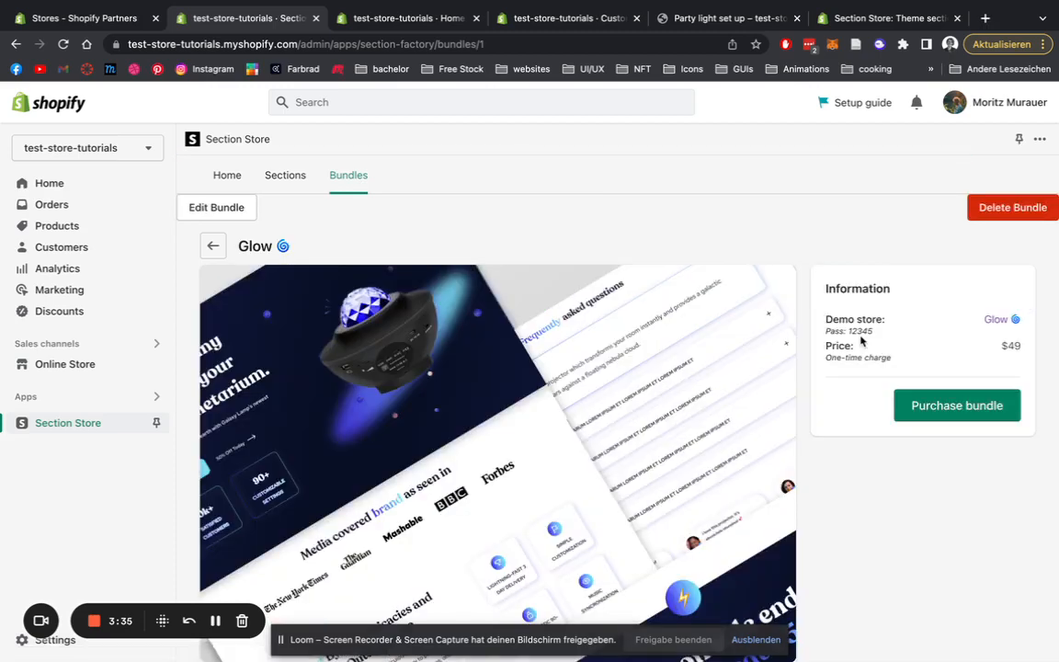
Step: Examine the Glow bundle's preview image, pricing information and introduction to its included sections
scroll(656, 239, down, 1)
scroll(656, 239, down, 1)
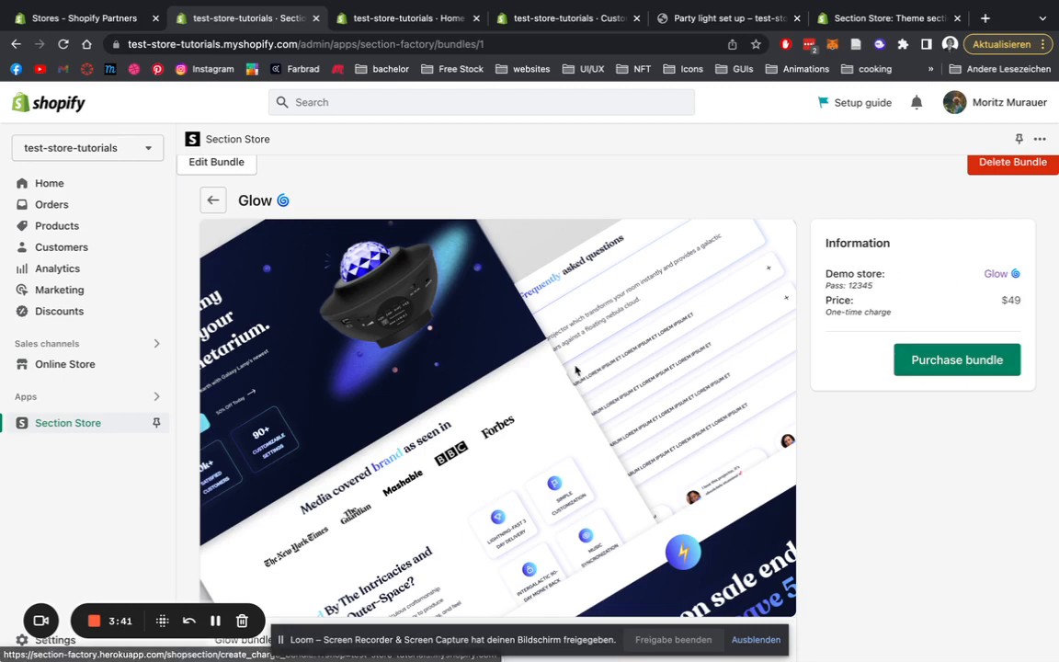
scroll(577, 370, down, 1)
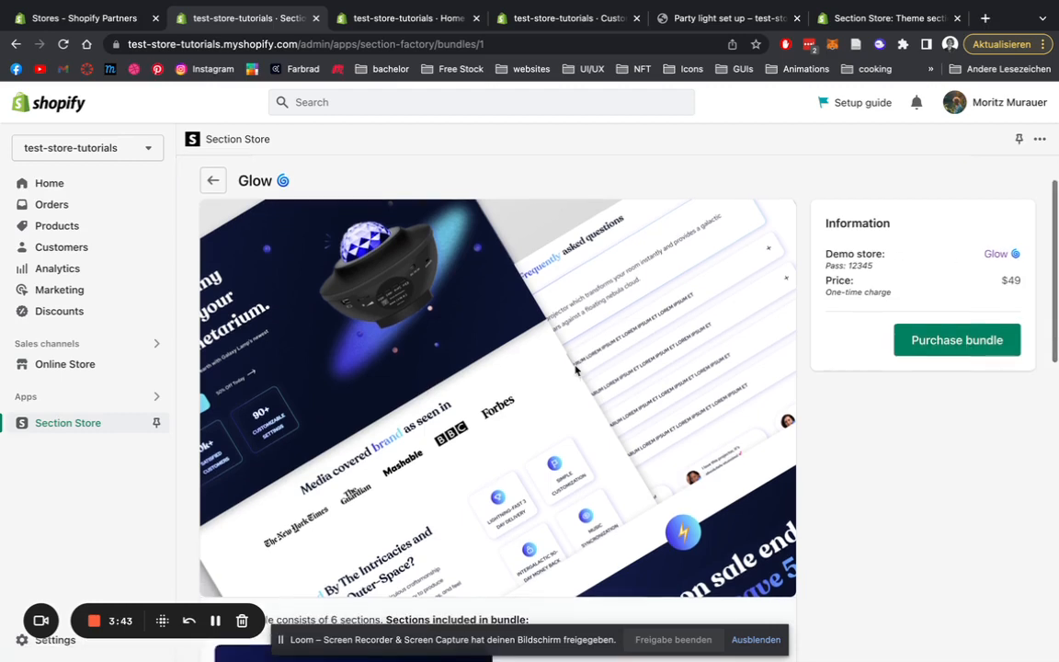
scroll(577, 370, up, 1)
scroll(576, 370, down, 1)
scroll(576, 370, down, 1)
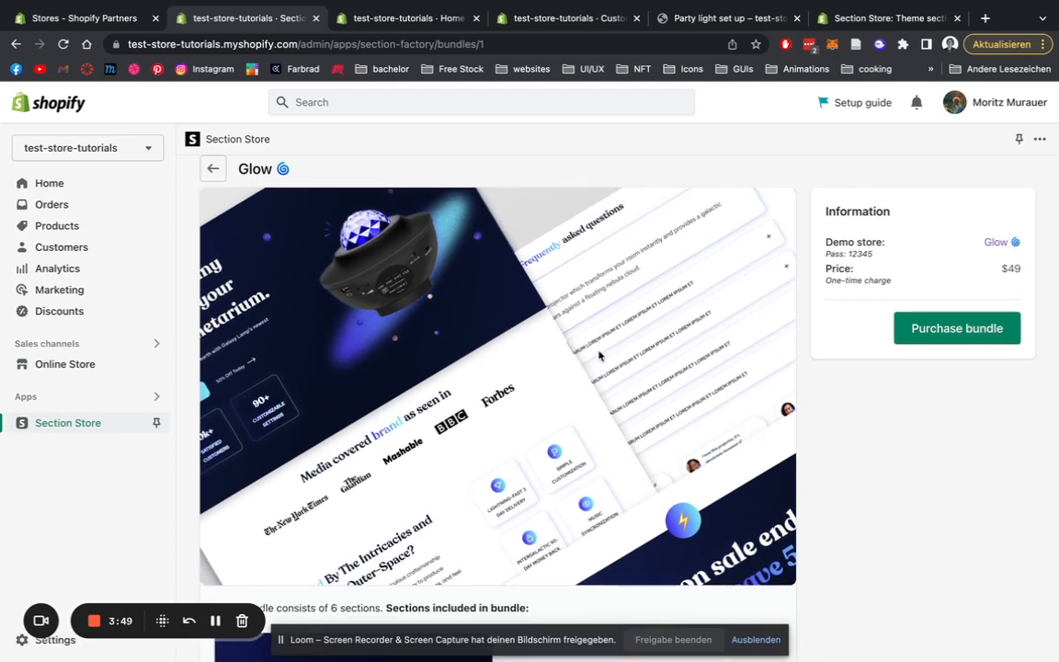
scroll(471, 335, up, 3)
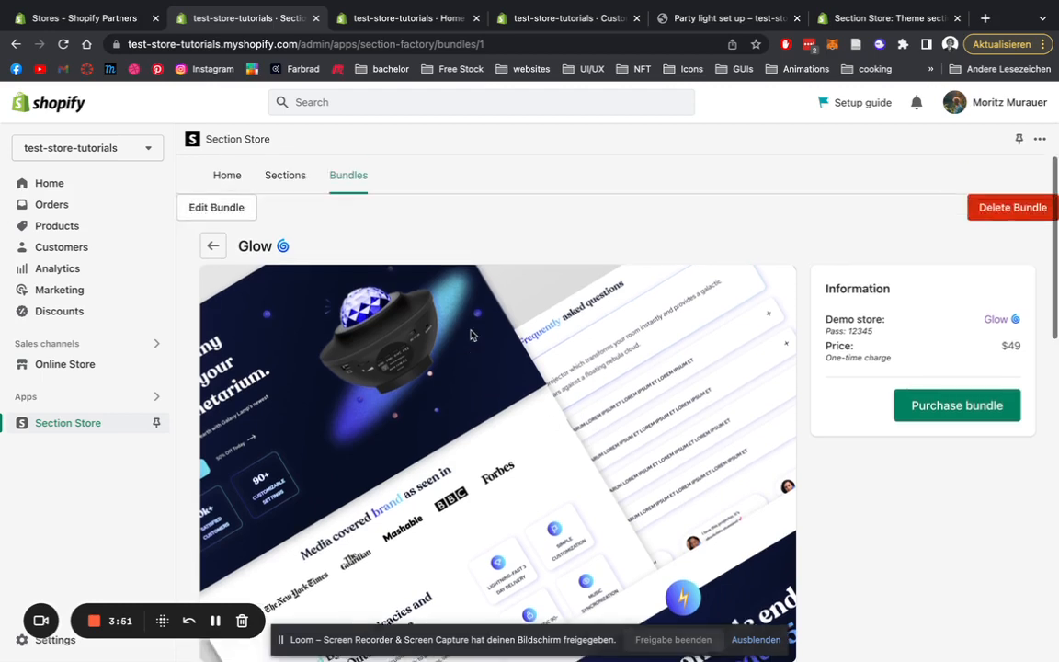
Step: Go to the Section Store's My sections list and look through the Glow sections and the add to cart button styling
click(235, 180)
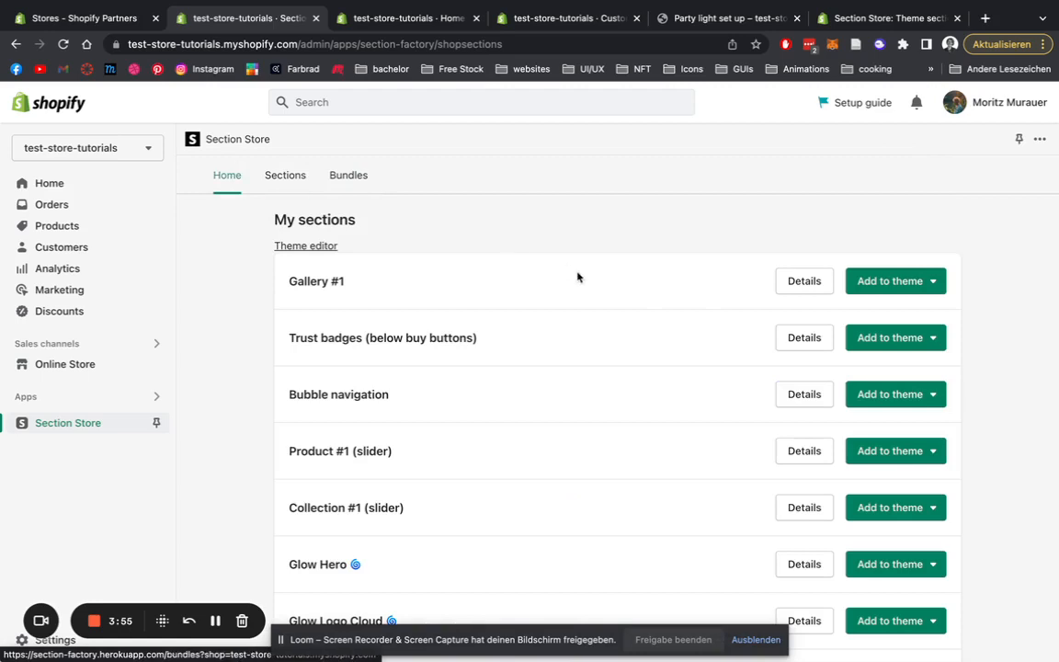
scroll(241, 285, down, 3)
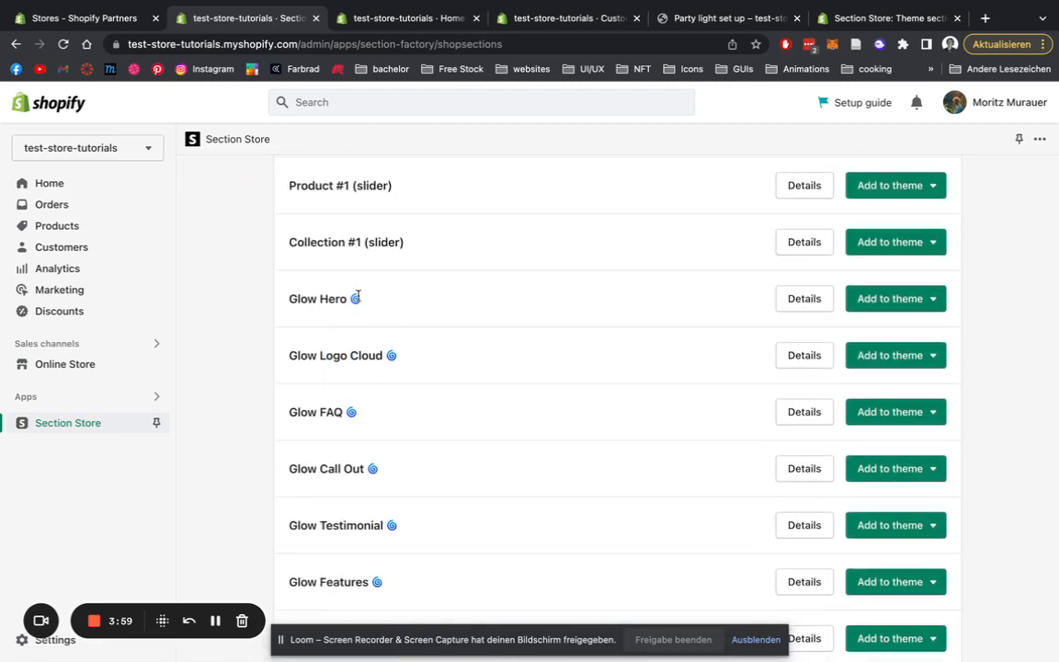
scroll(359, 298, down, 1)
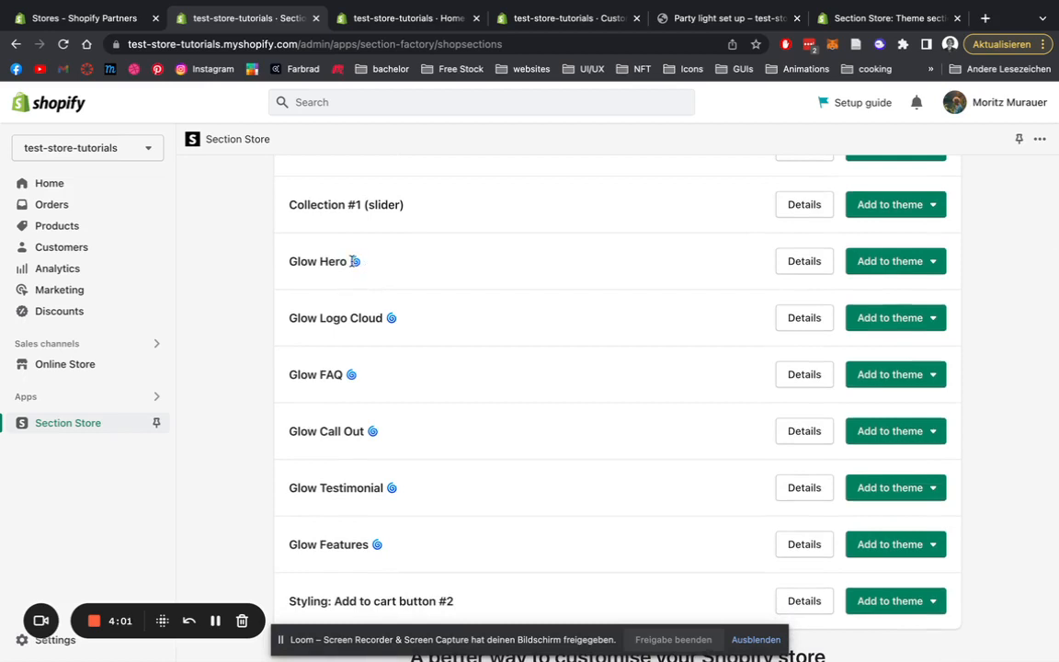
drag(352, 261, 363, 264)
click(353, 258)
scroll(362, 266, down, 3)
scroll(363, 265, up, 1)
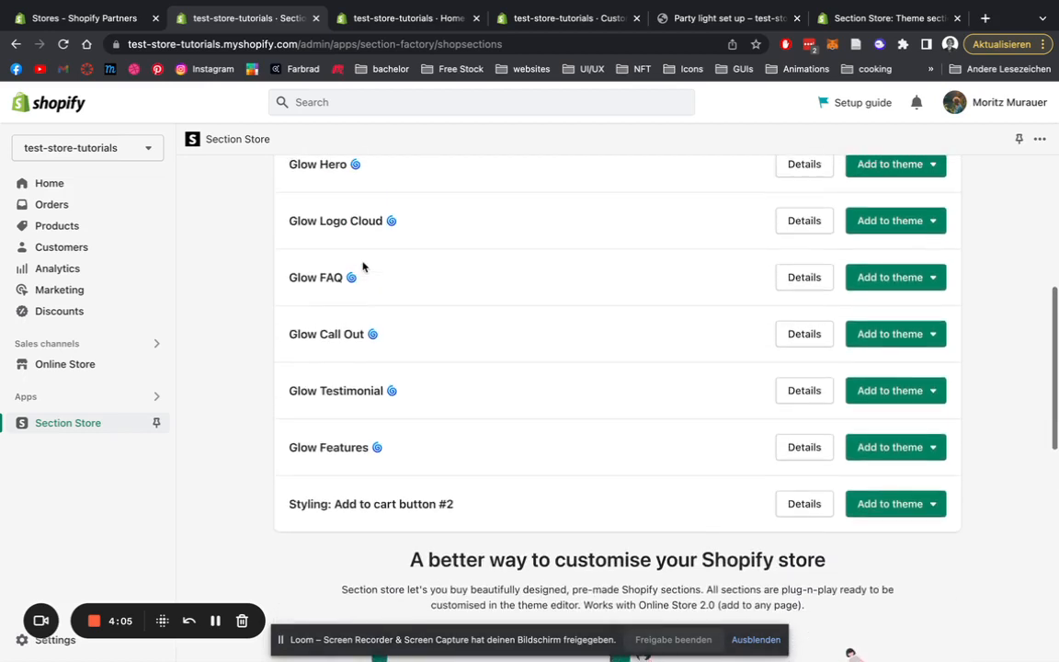
scroll(362, 266, up, 1)
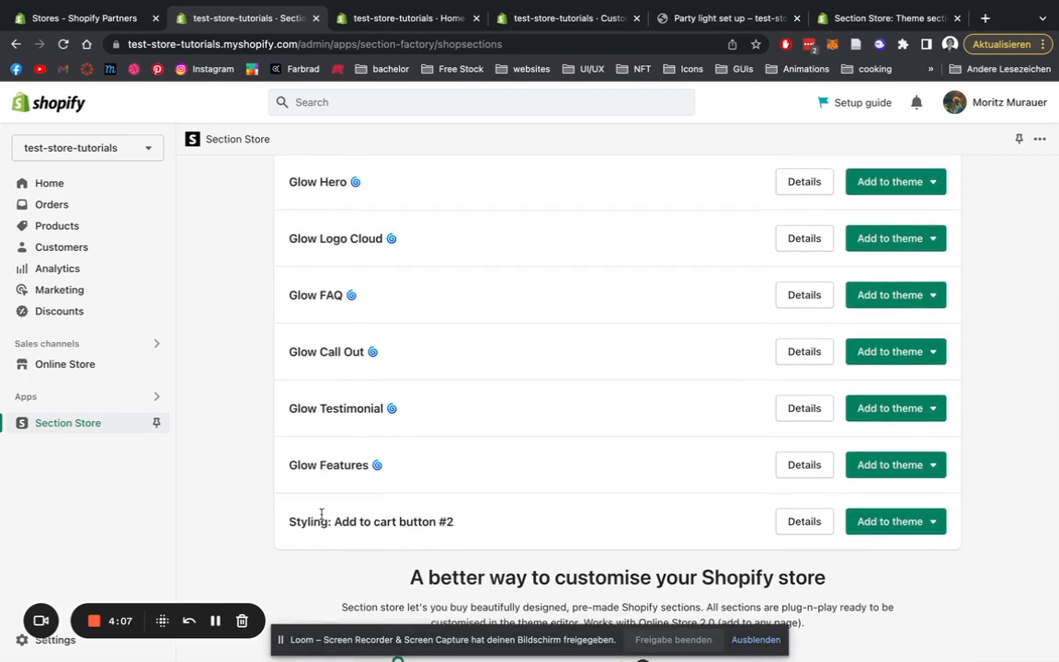
scroll(521, 398, up, 1)
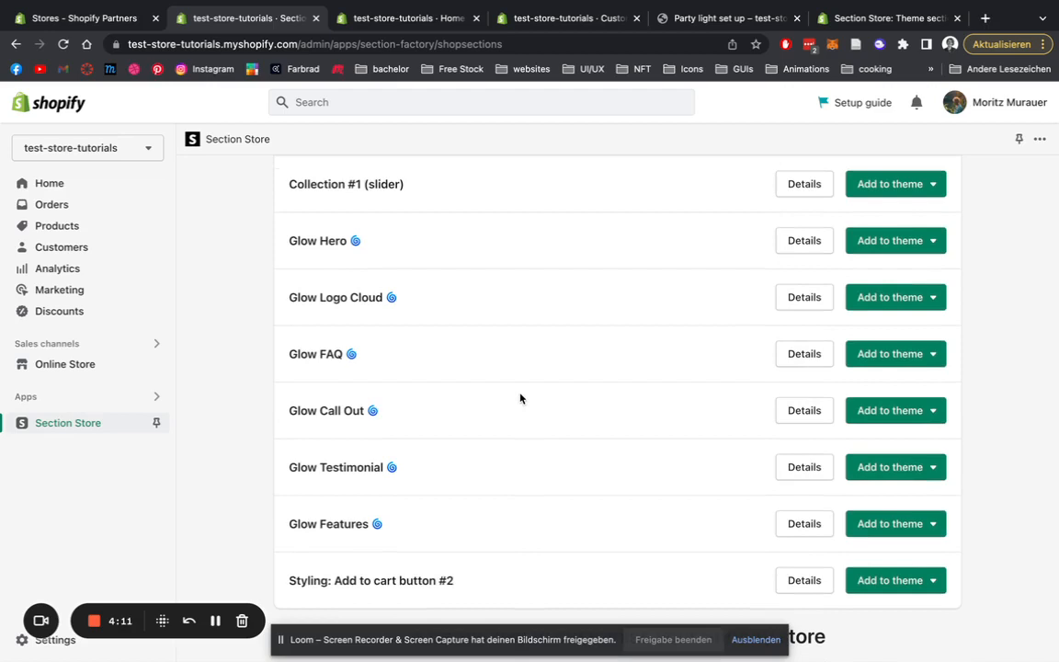
Step: Check which themes the Glow Hero section can be added to, without choosing one, and return to the start of My sections
click(894, 240)
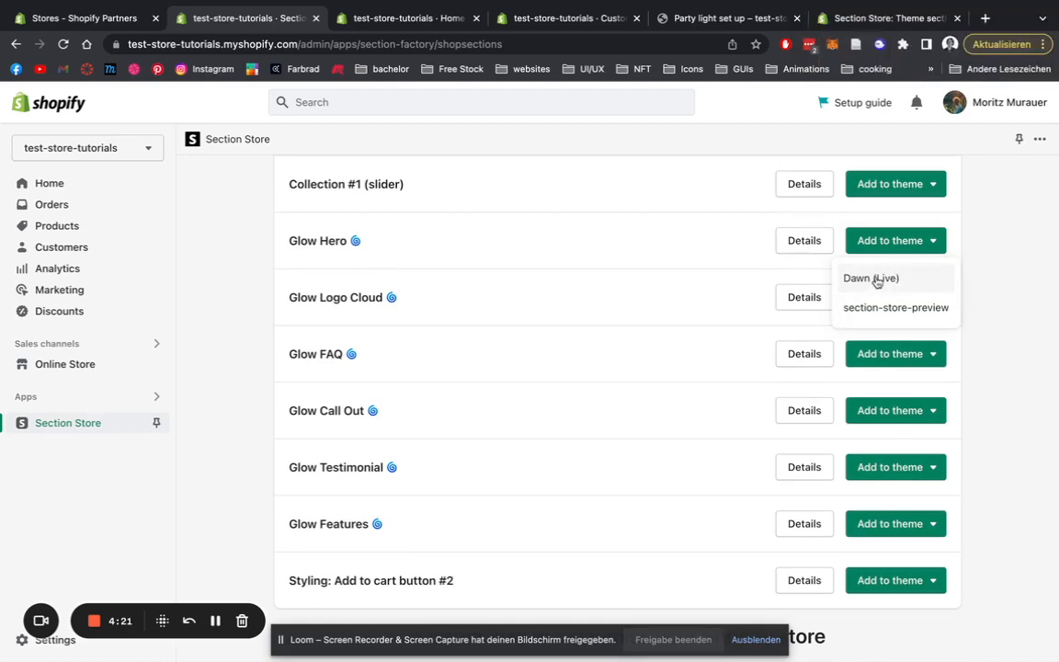
click(581, 322)
scroll(322, 262, down, 2)
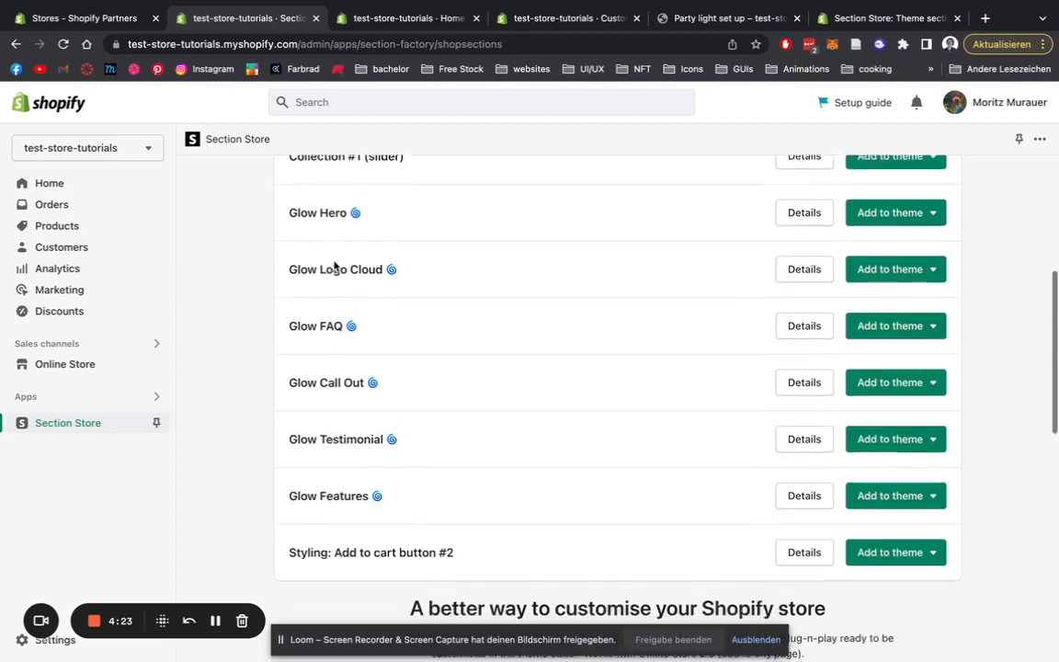
scroll(369, 509, up, 10)
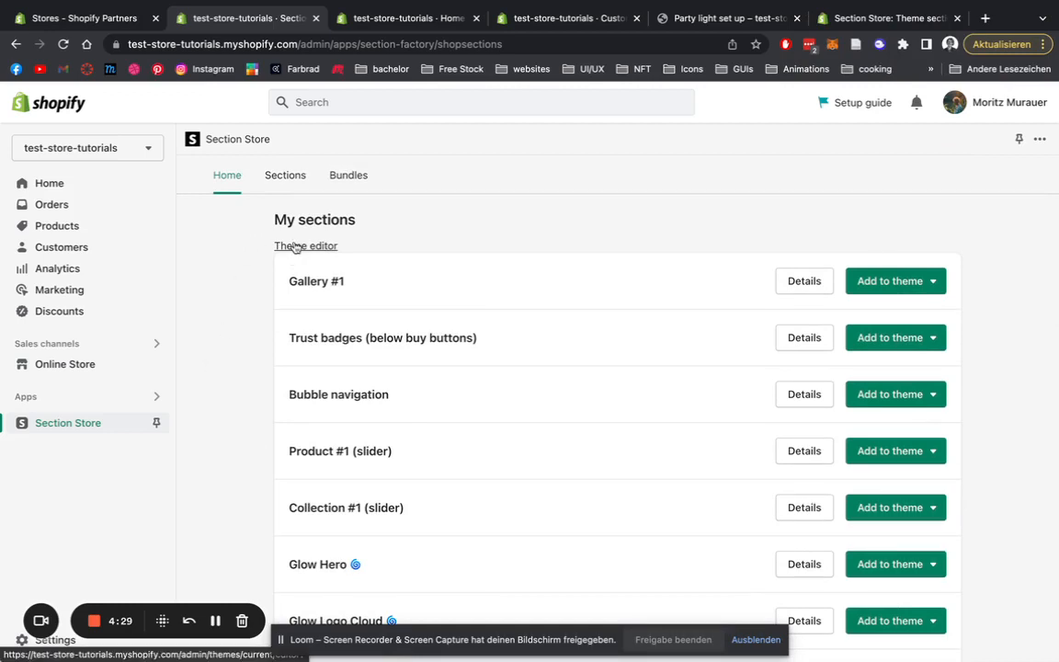
Step: Switch to the Dawn theme editor, collapse the Feature Section in the home page's section list and review the page from the logo cloud up to the hero banner
click(380, 18)
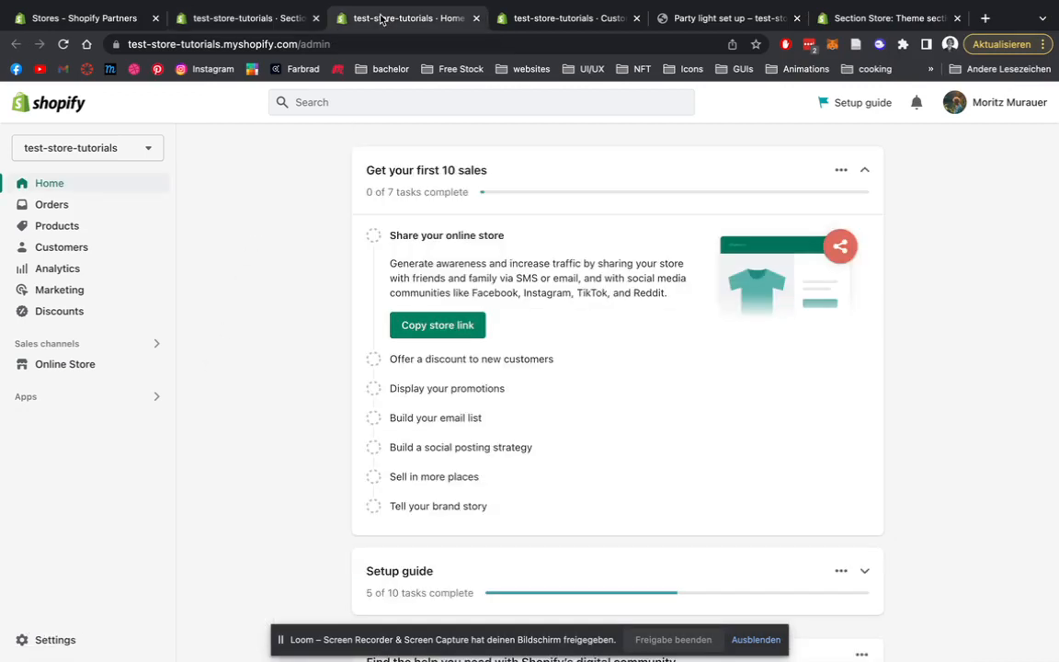
click(554, 23)
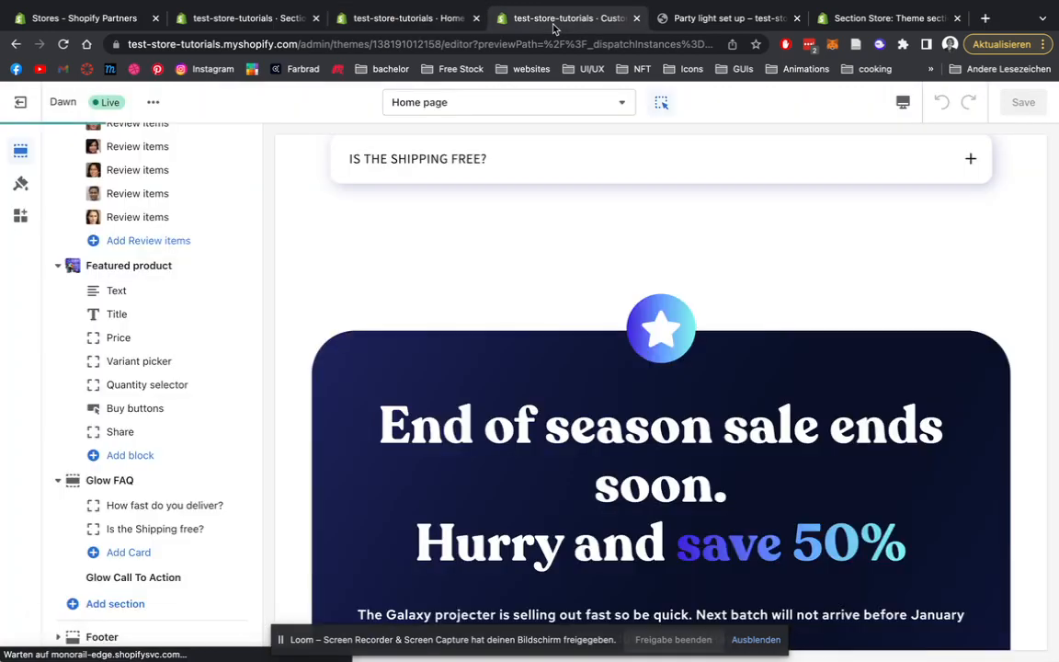
scroll(156, 343, up, 5)
scroll(156, 343, up, 5)
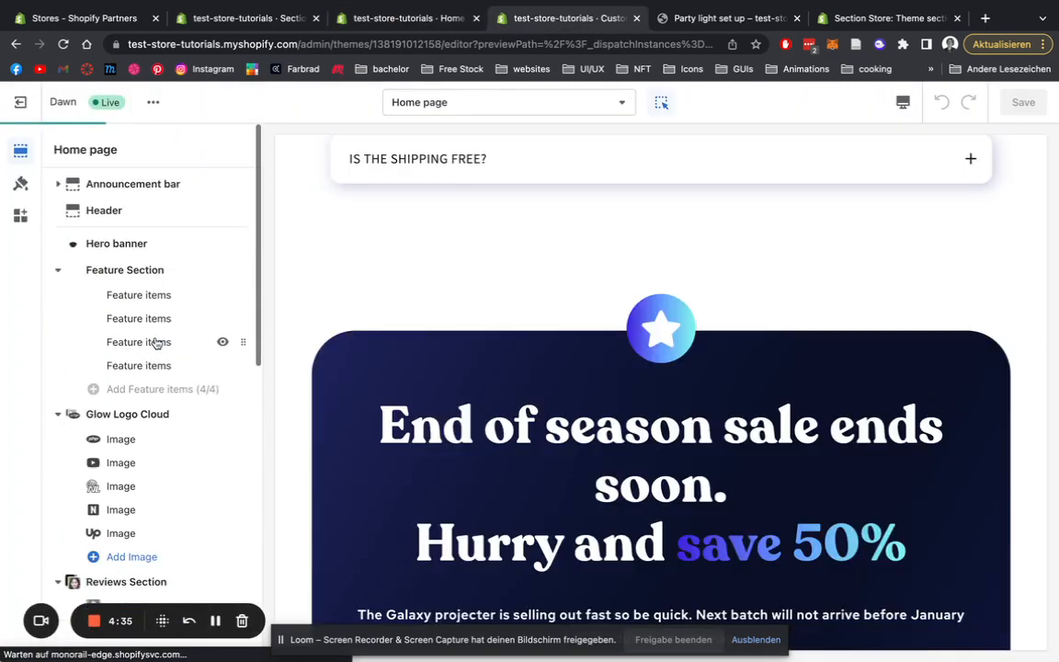
click(59, 270)
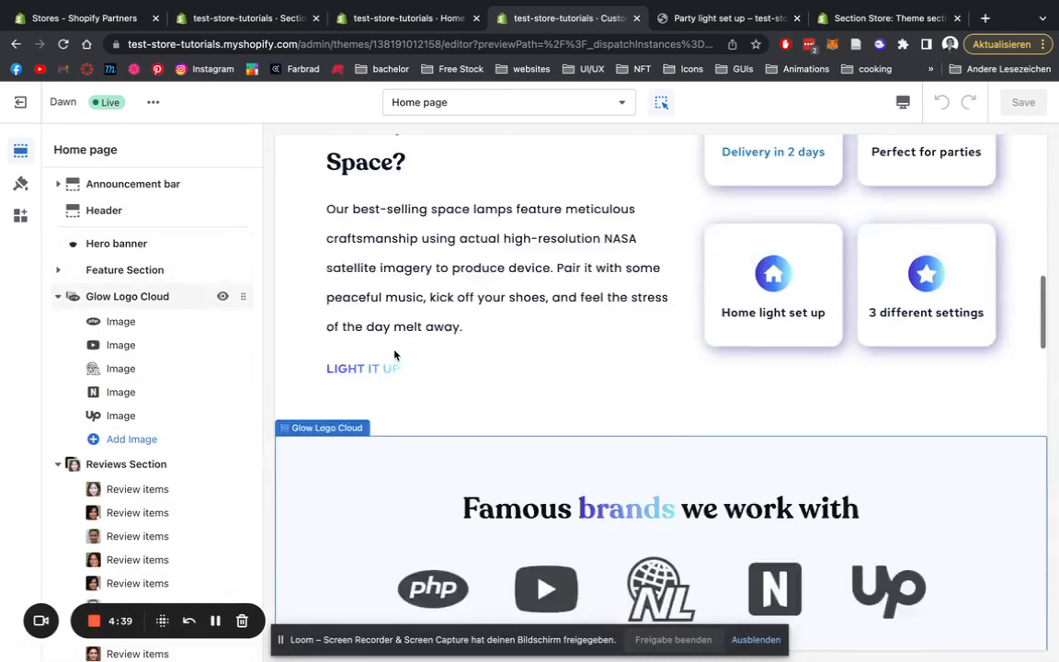
scroll(395, 355, up, 10)
scroll(516, 323, down, 1)
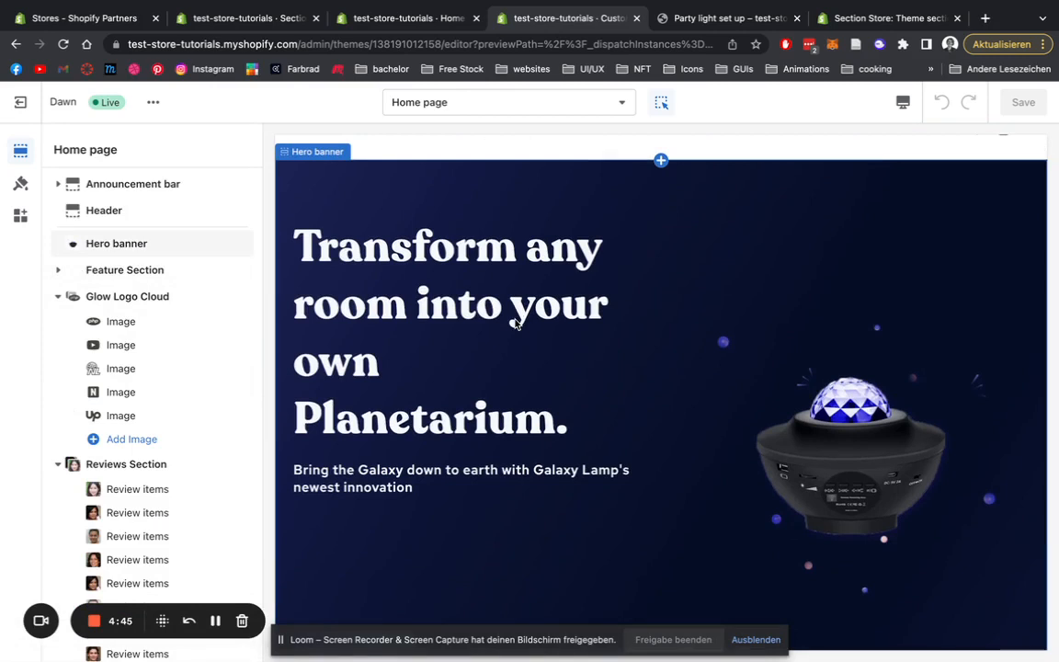
click(217, 623)
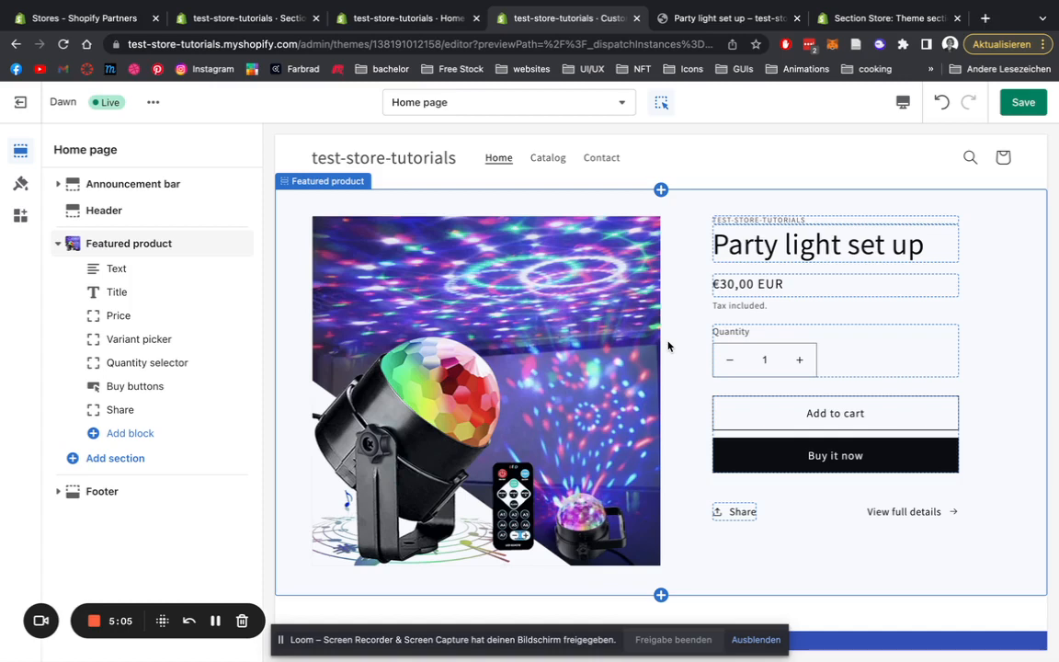
scroll(669, 346, down, 1)
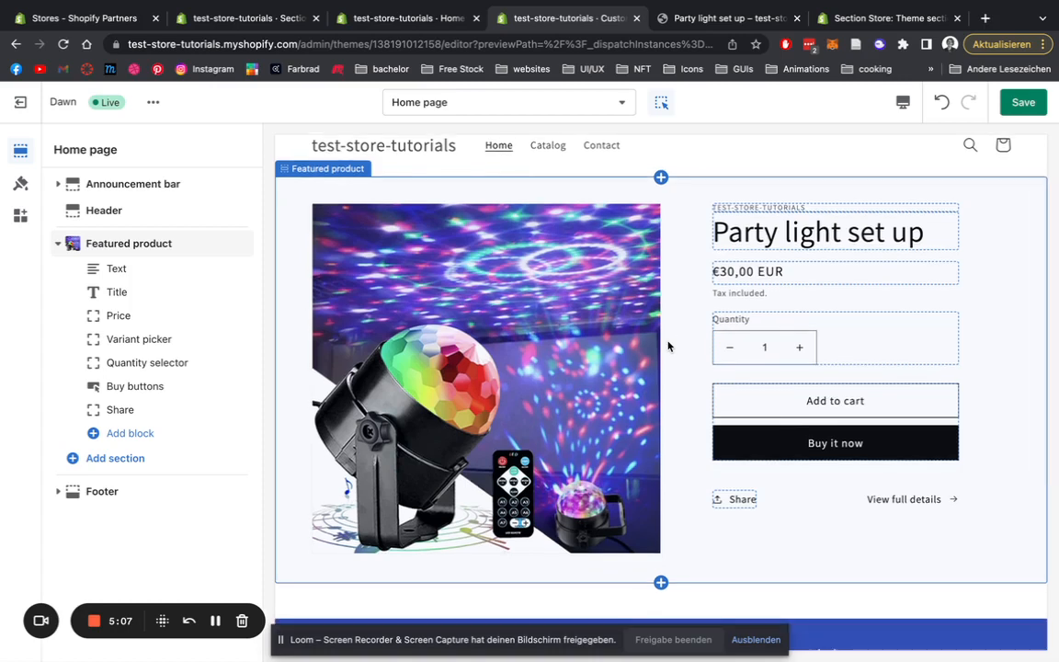
scroll(668, 346, up, 1)
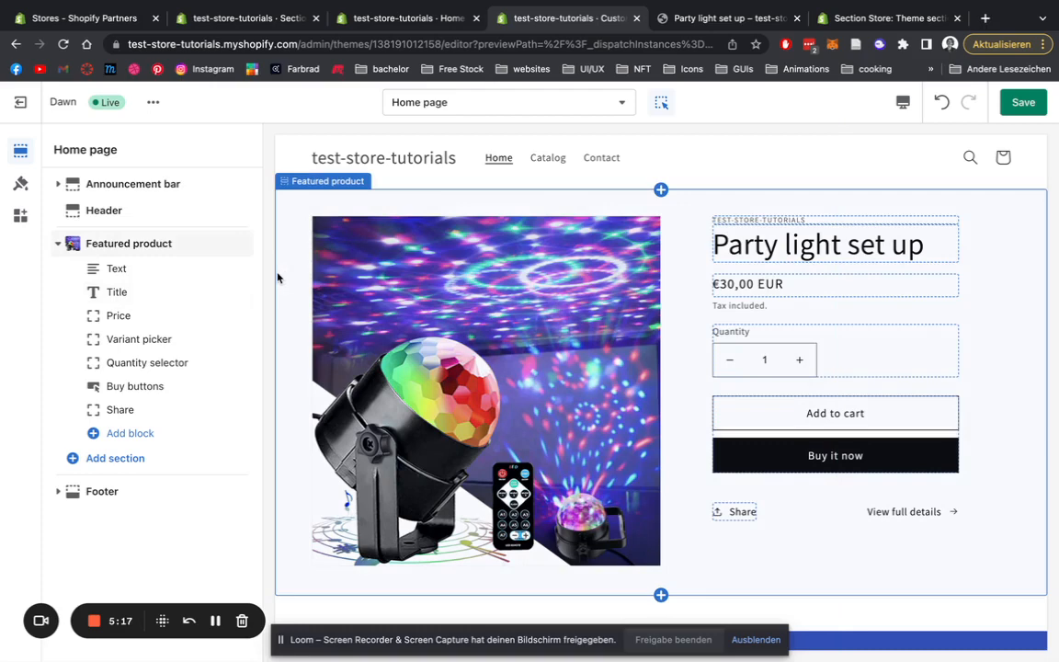
Step: Add the SS GLOW - Hero banner section to the home page and place it directly above the Featured product section
click(118, 457)
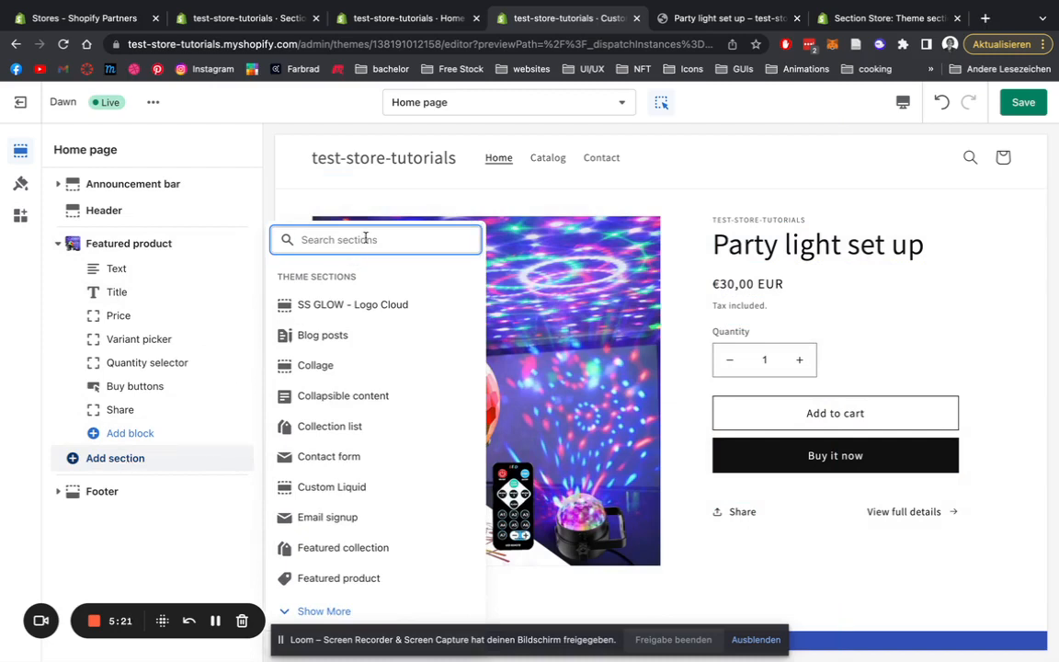
text(ss)
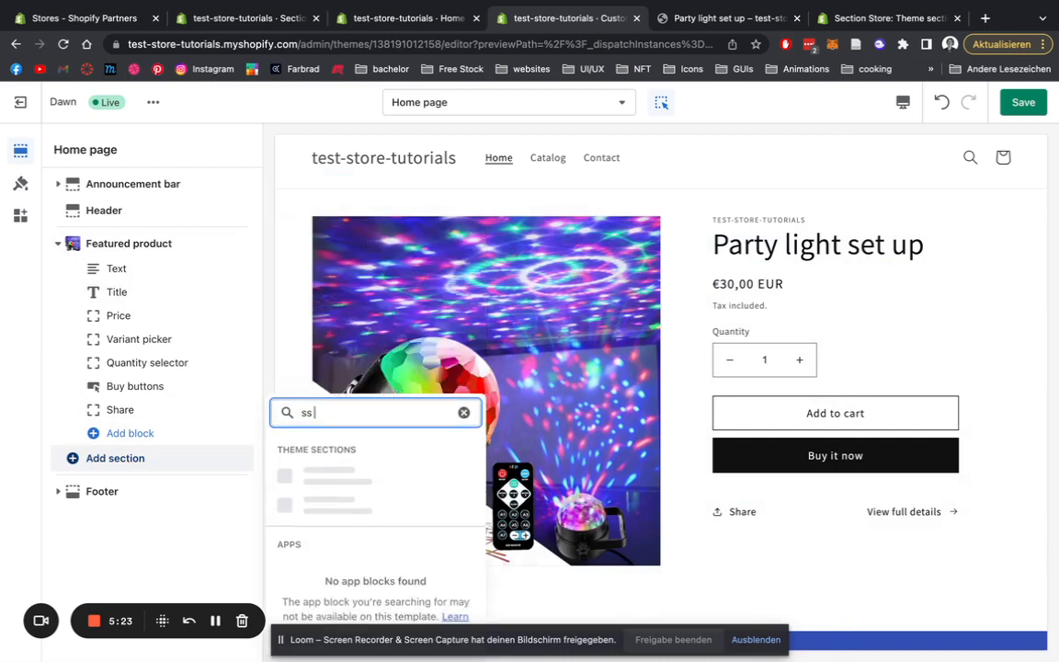
text( glow)
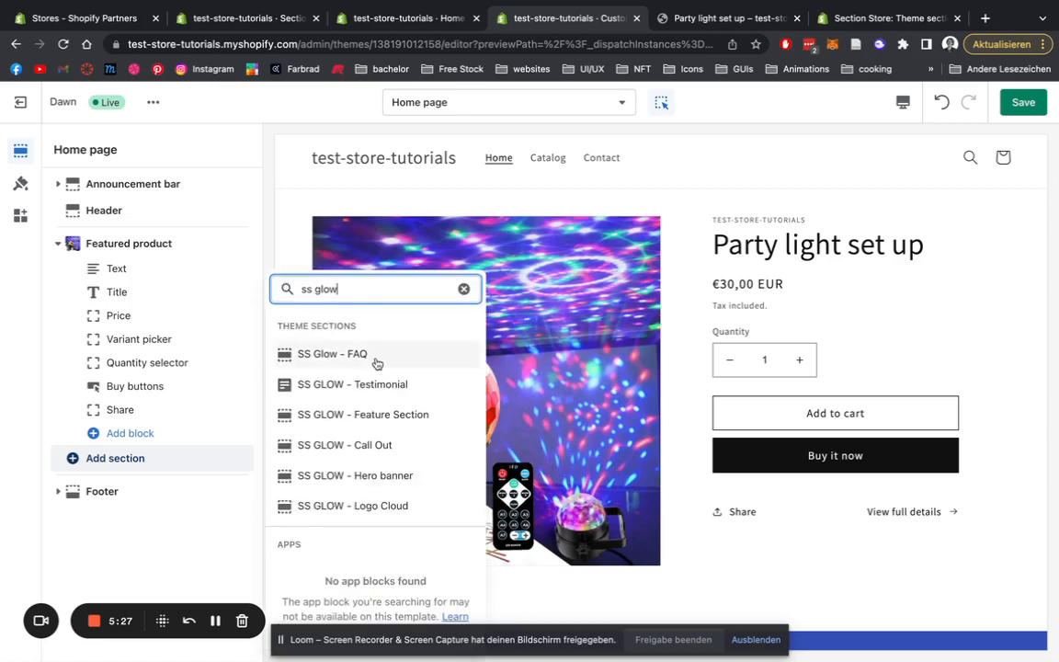
click(353, 477)
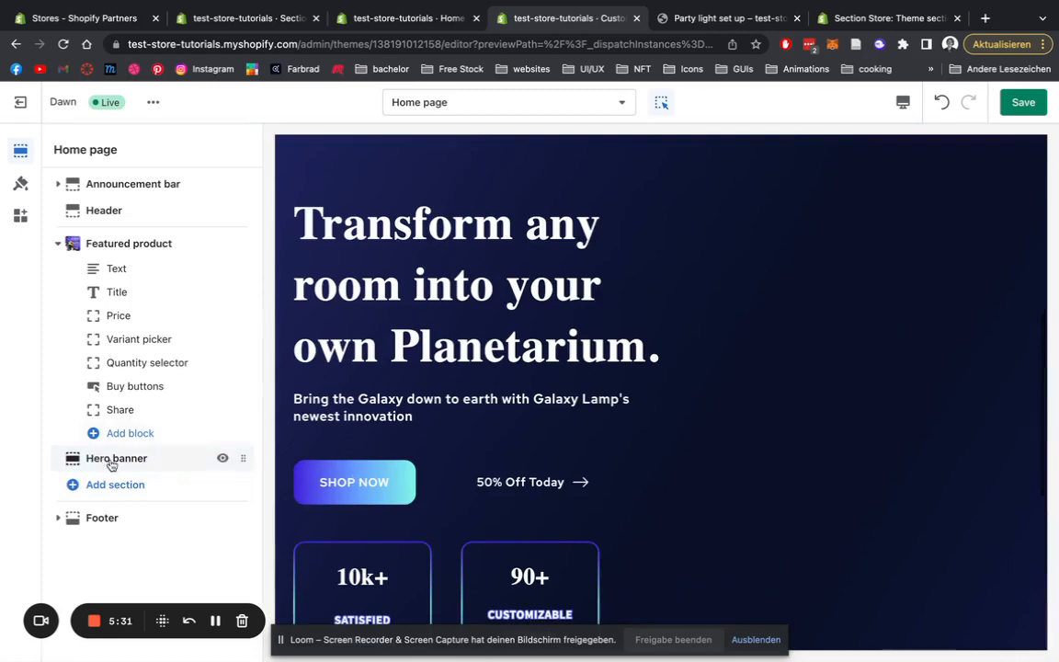
drag(238, 457, 222, 255)
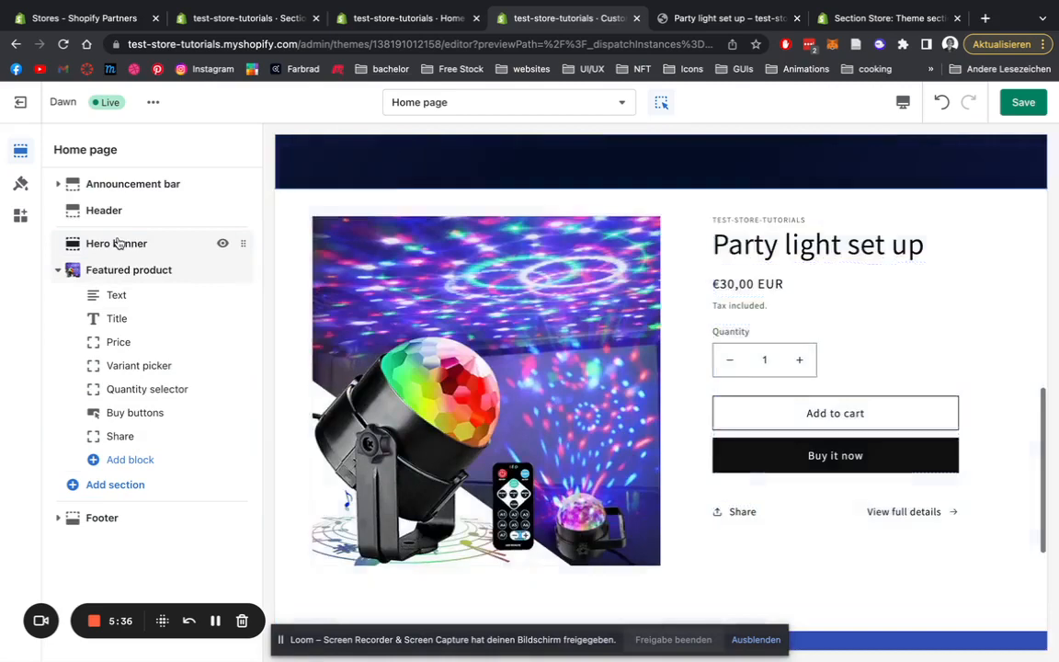
Step: Set the Hero banner section's header text to "It's party time"
click(117, 246)
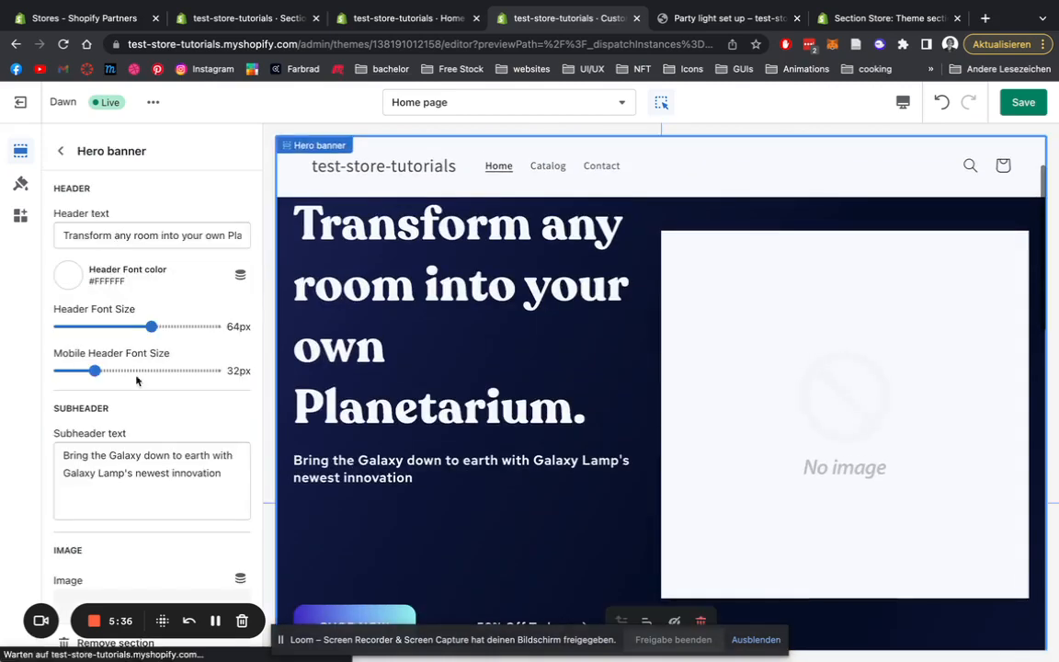
click(152, 236)
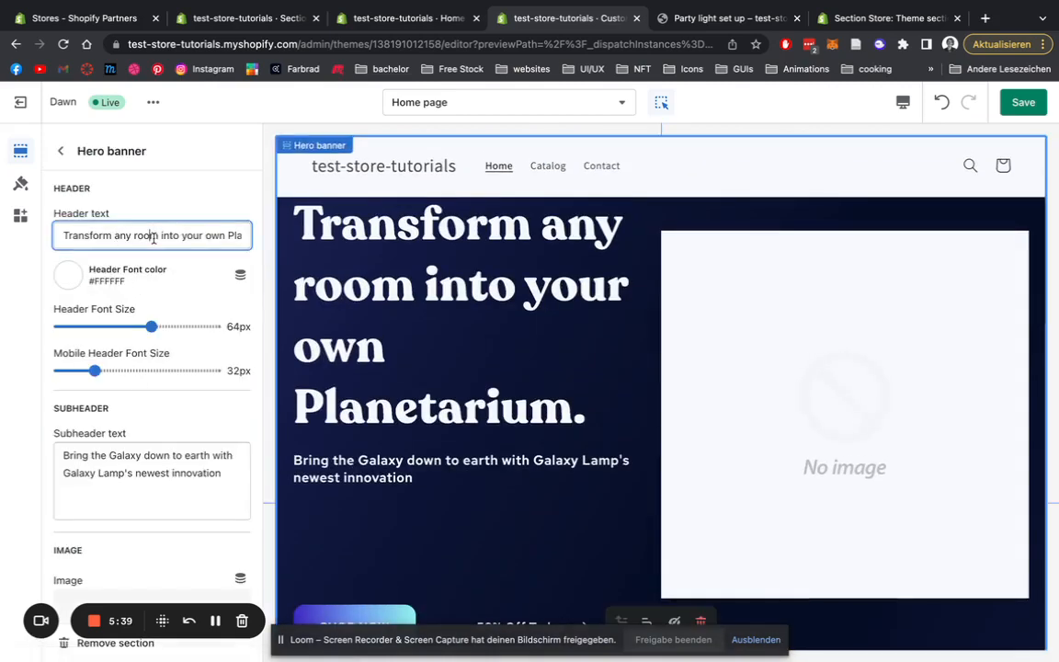
triple_click(153, 237)
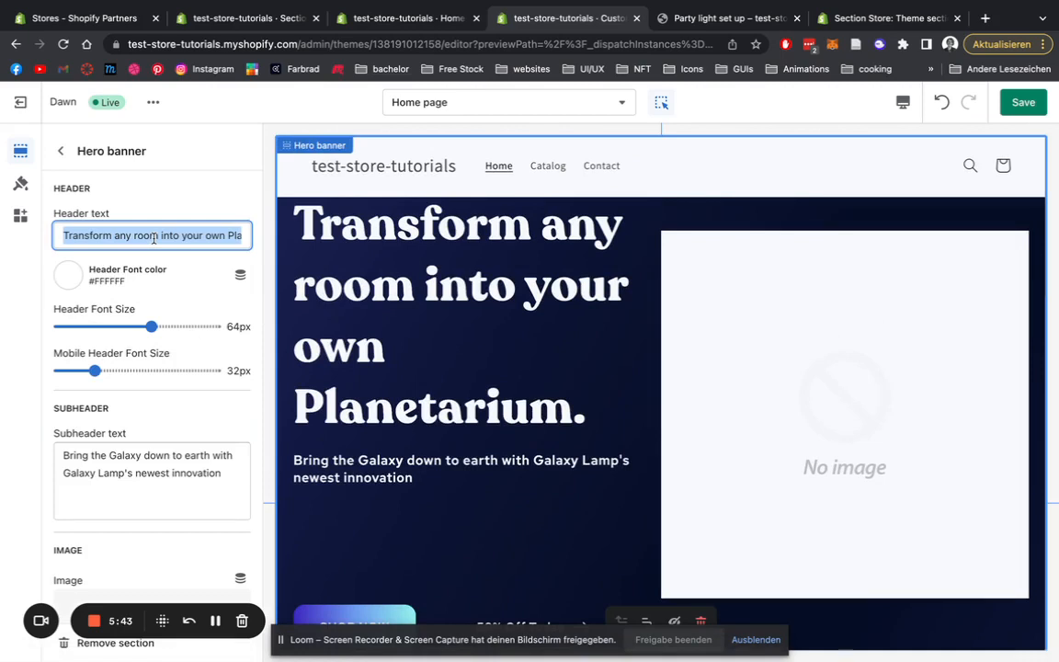
text(I)
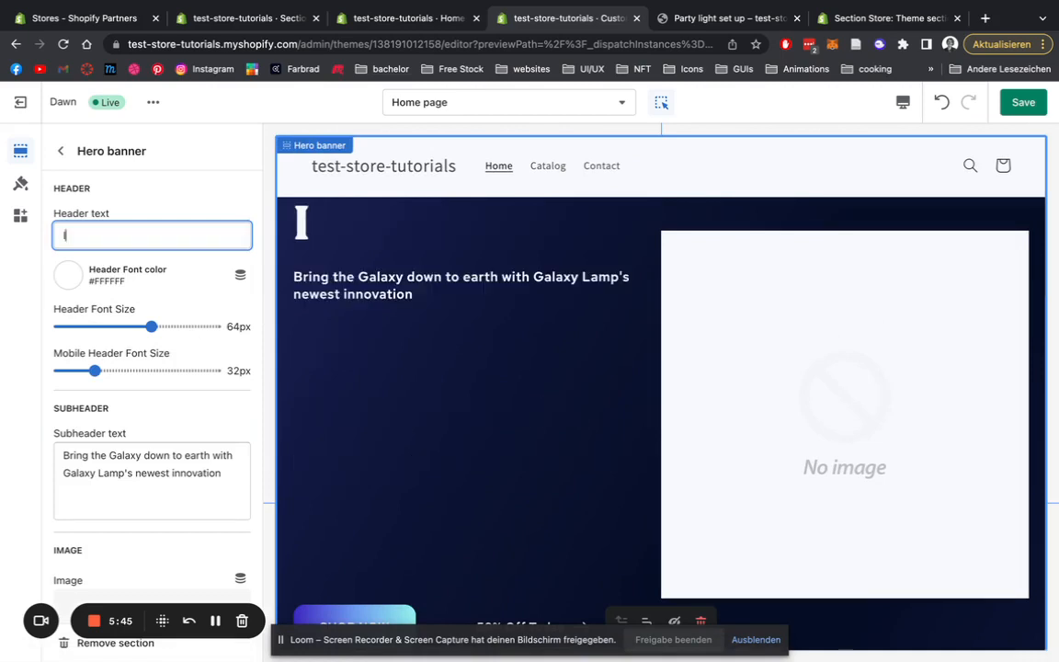
text(t's party time)
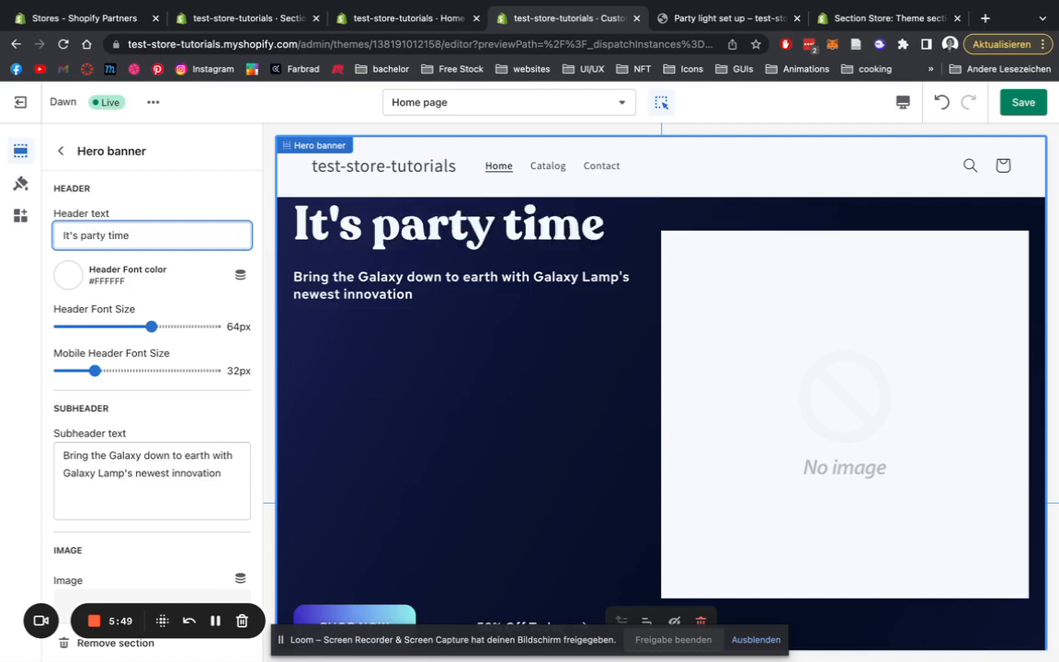
Step: Extend the Hero banner's header text to read "It's party time! Get your light experience right here"
text(! Get your li)
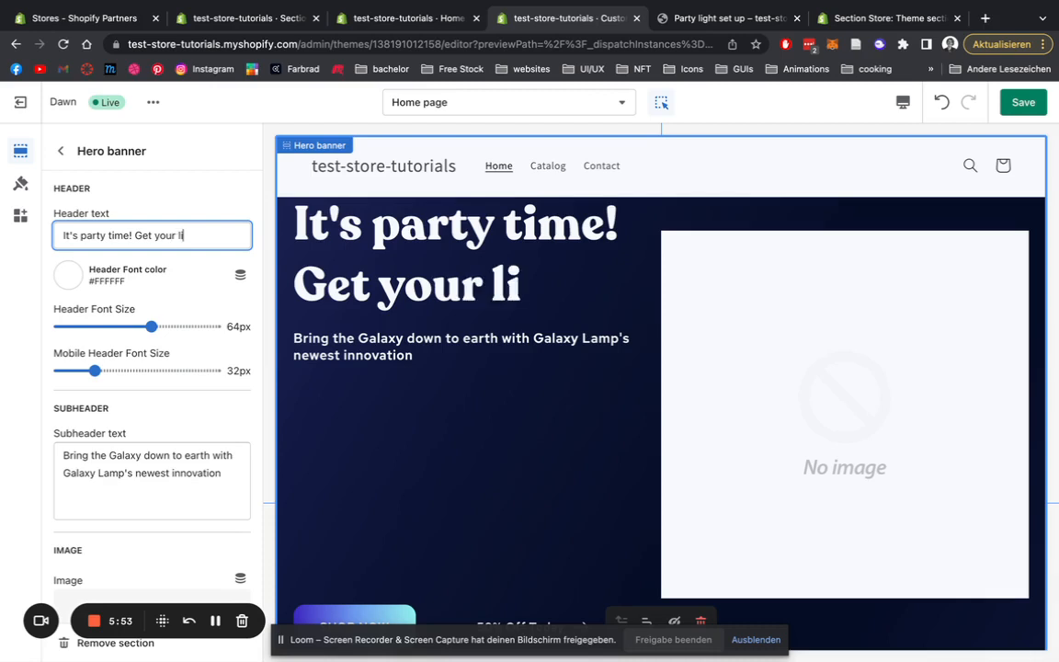
text(ght)
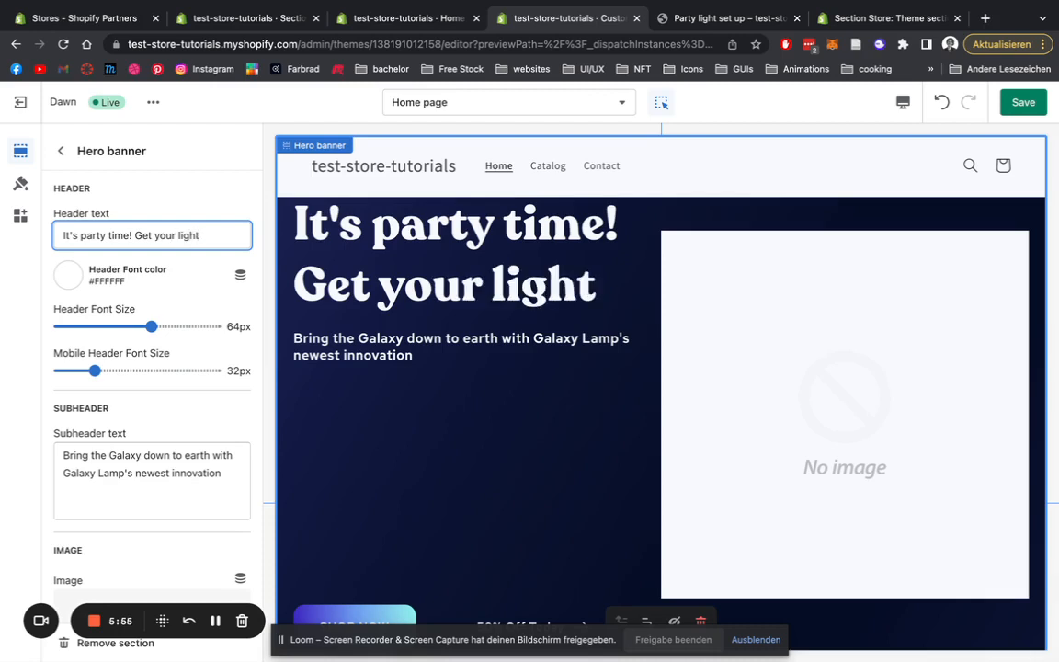
text( experience)
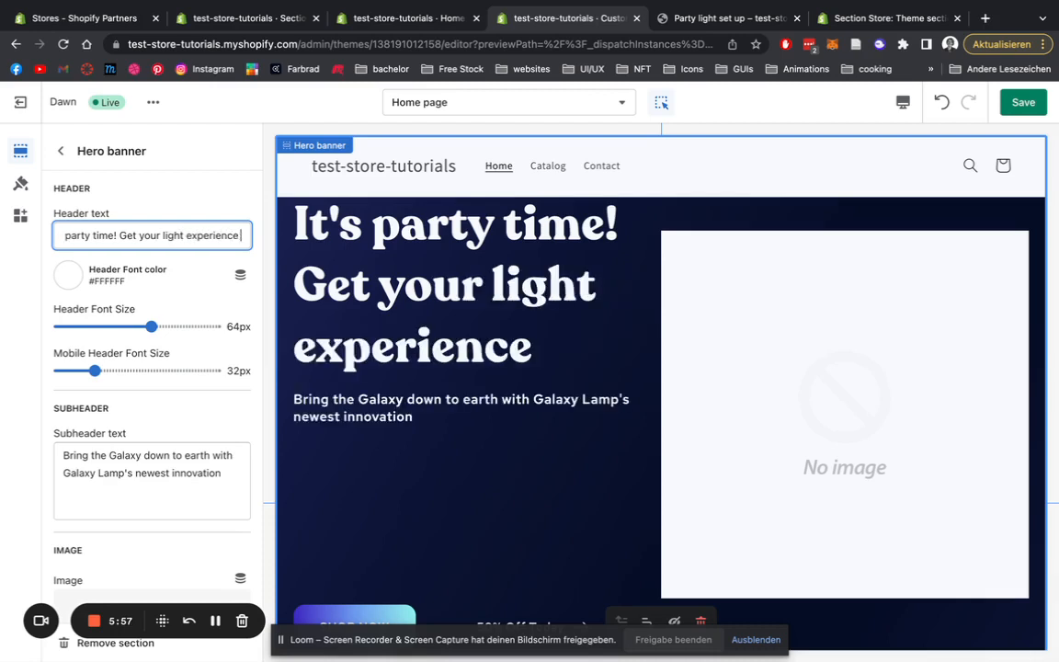
text( rihght)
key(BackSpace)
key(BackSpace)
key(BackSpace)
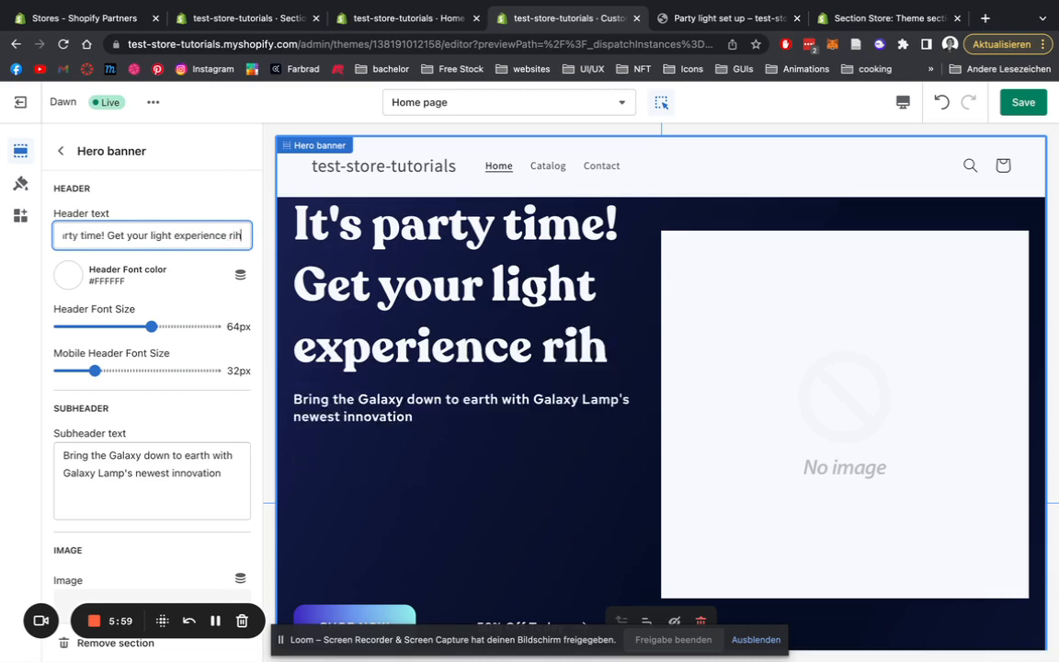
key(BackSpace)
text(ght here)
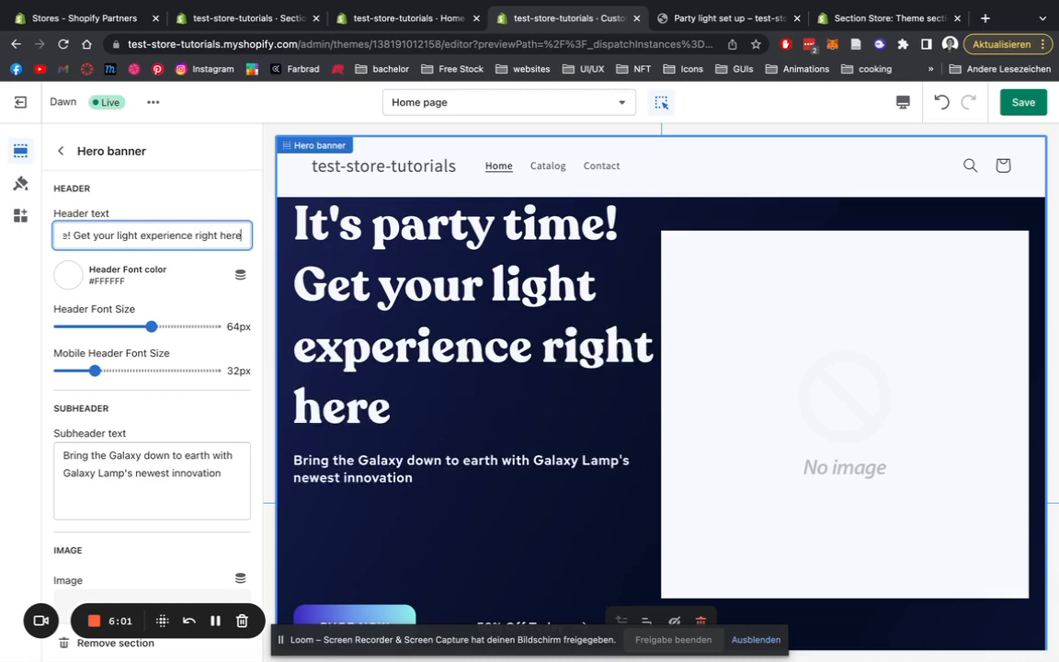
Step: Try reddish shades such as #A45959 as the header font color, then return it to white #FFFFFF
scroll(161, 373, down, 1)
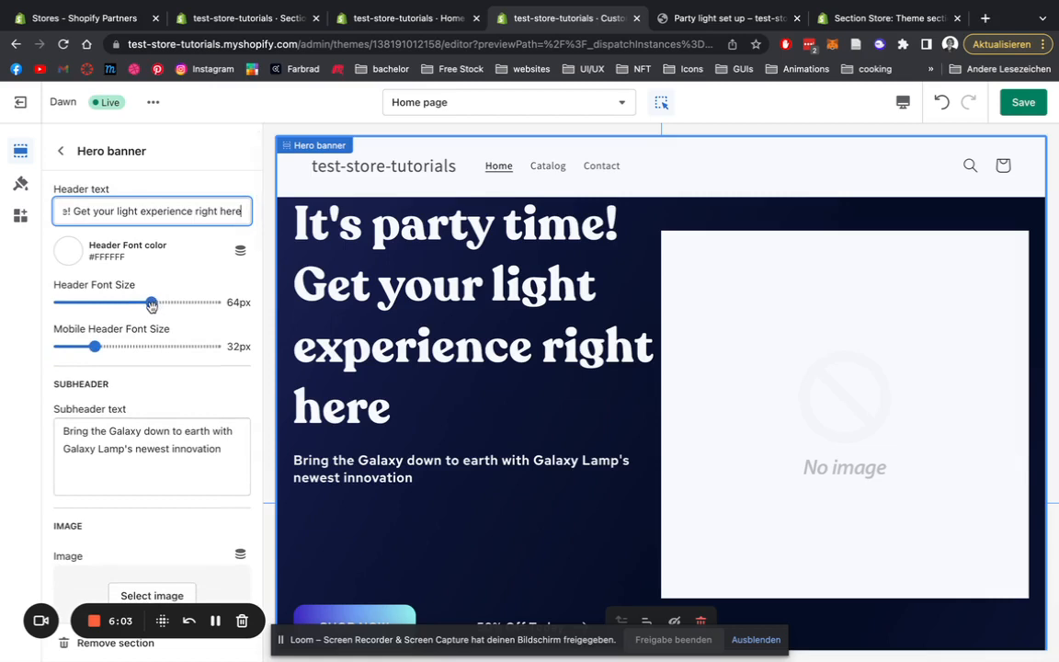
click(68, 251)
mouse_move(116, 319)
mouse_down()
mouse_move(102, 311)
mouse_move(117, 315)
mouse_up()
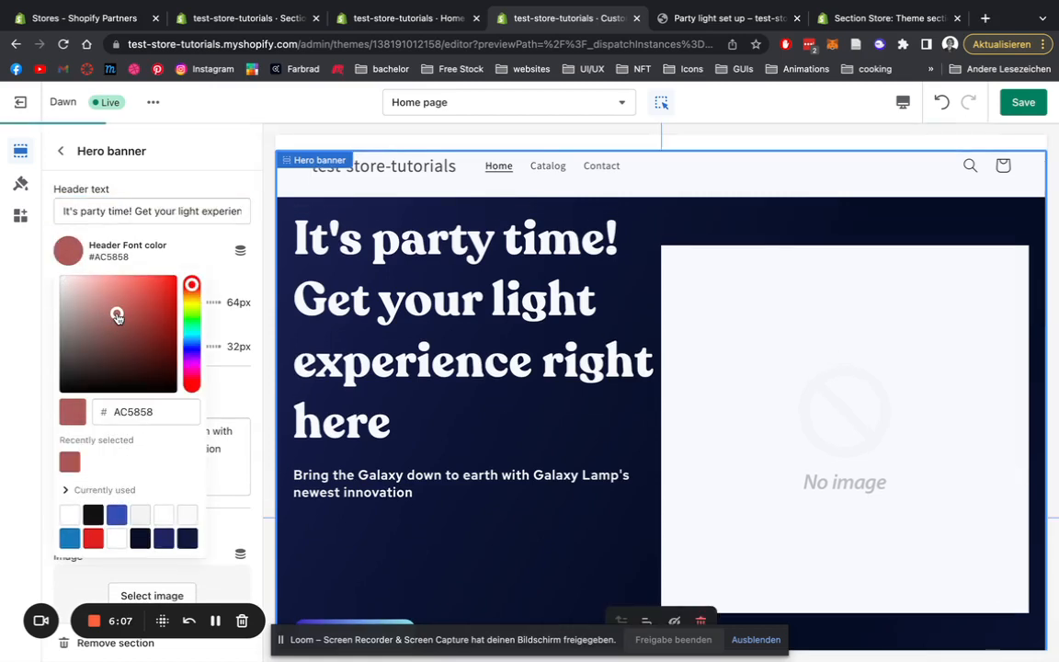
click(83, 318)
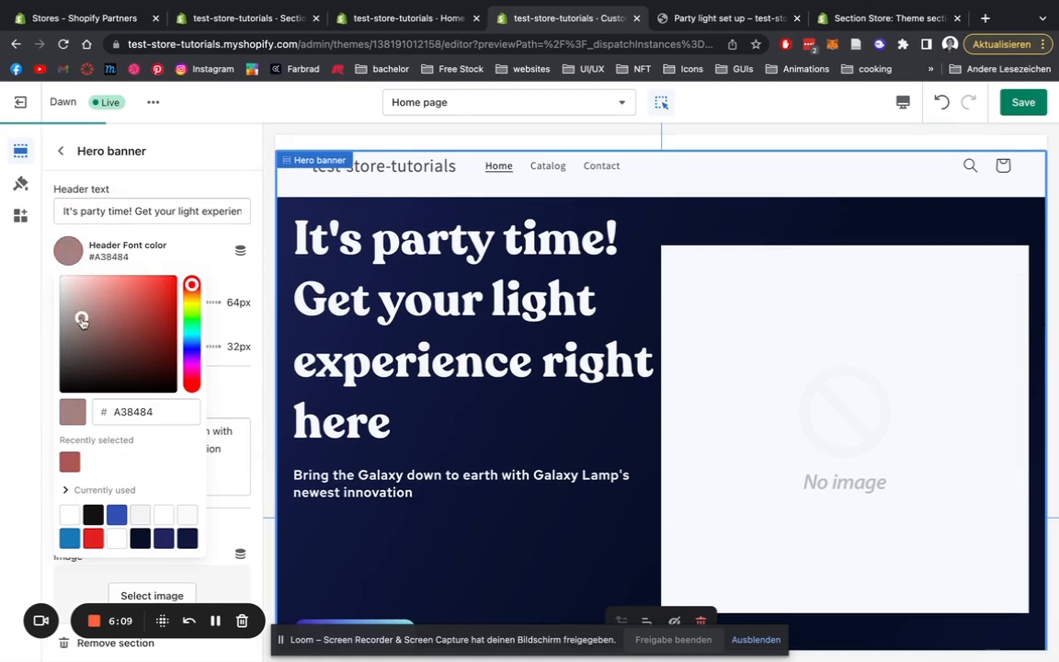
click(111, 317)
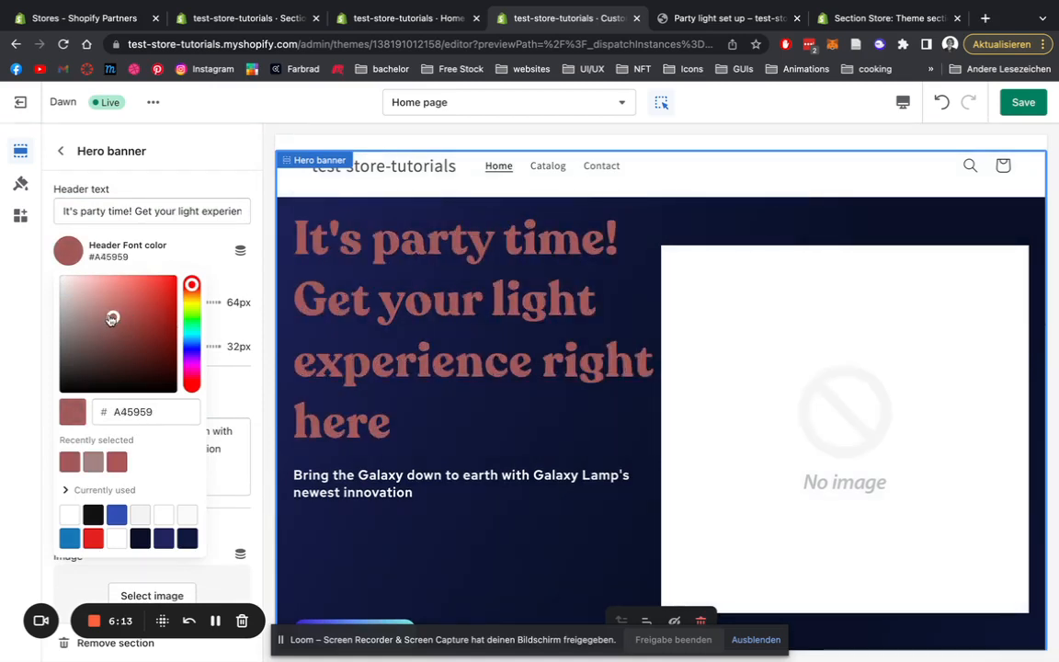
drag(113, 317, 51, 261)
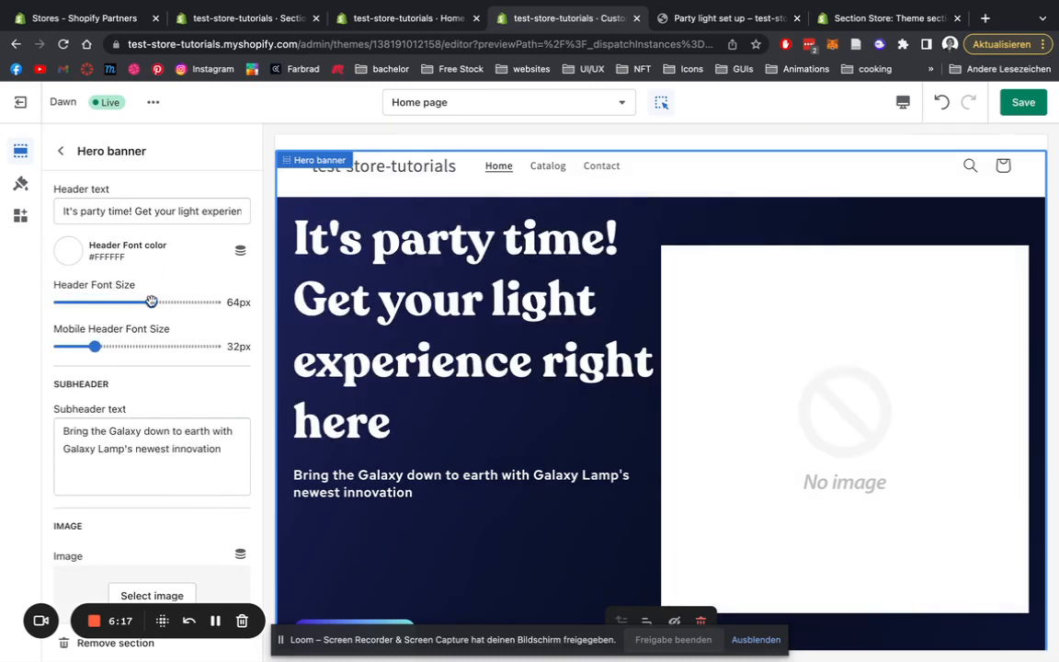
Step: Set the header font size to 52px and, using the mobile preview, the mobile header font size to 30px, ending in the desktop preview
drag(150, 301, 130, 302)
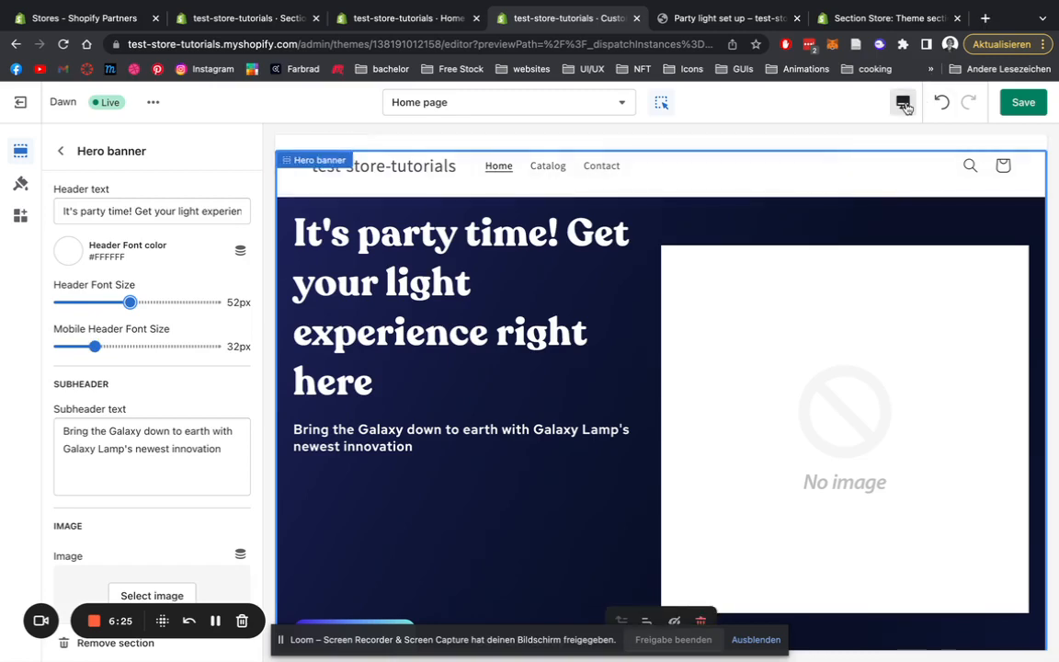
click(904, 104)
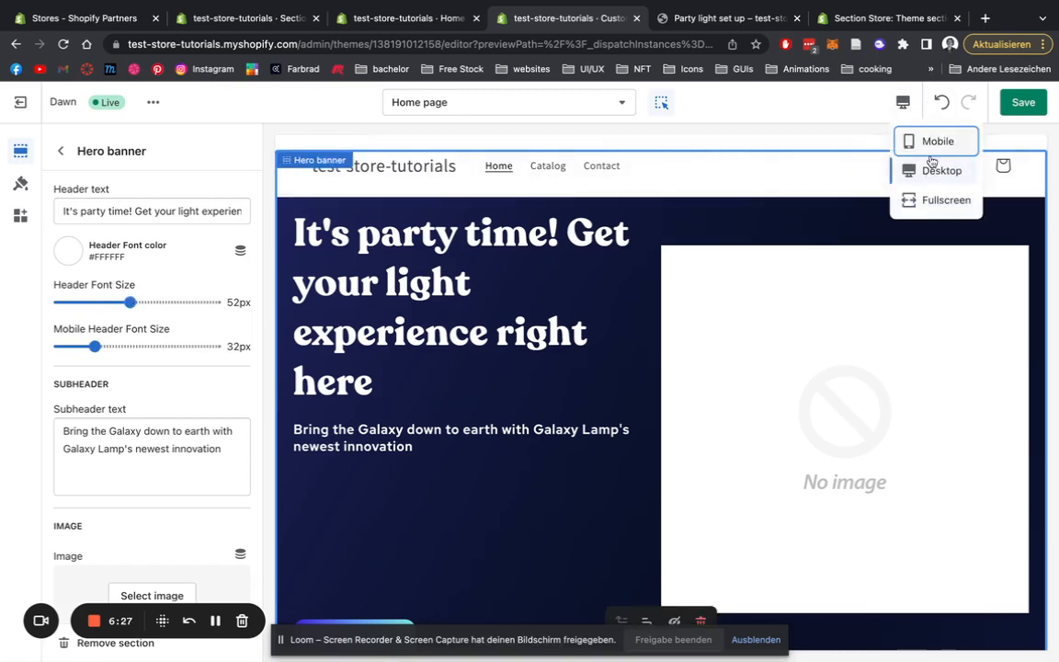
click(927, 147)
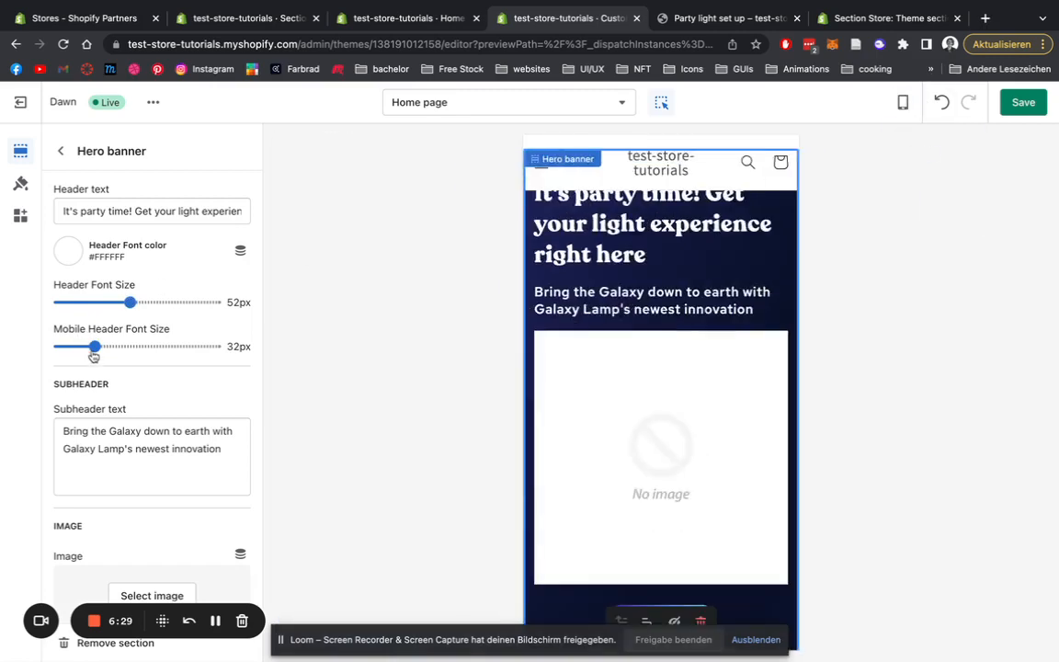
mouse_move(93, 346)
mouse_down()
mouse_move(80, 346)
mouse_move(91, 345)
mouse_up()
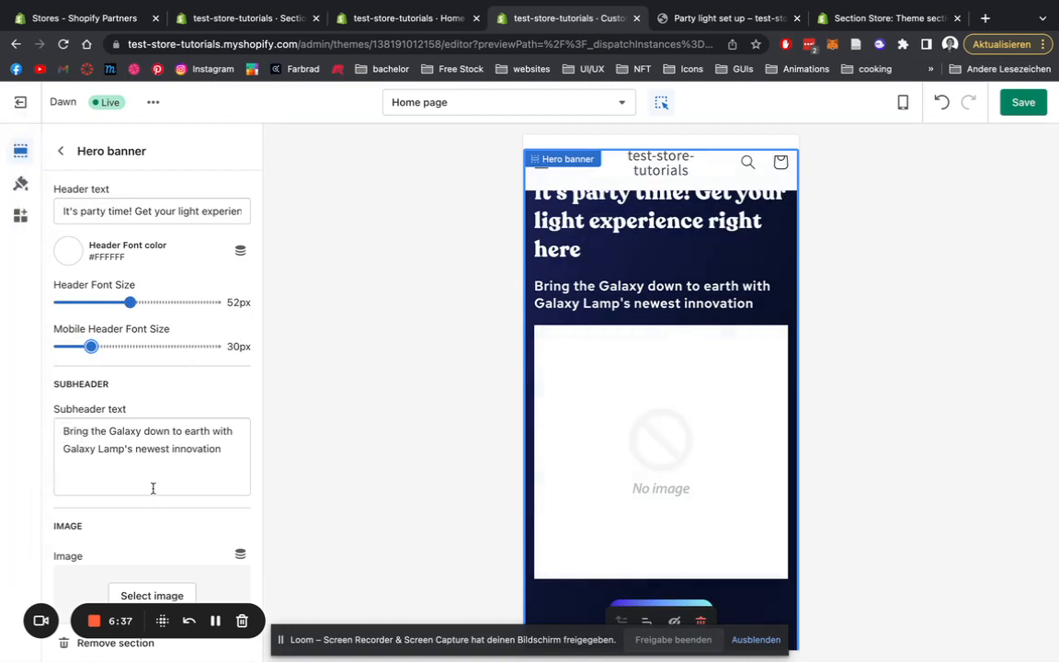
click(903, 102)
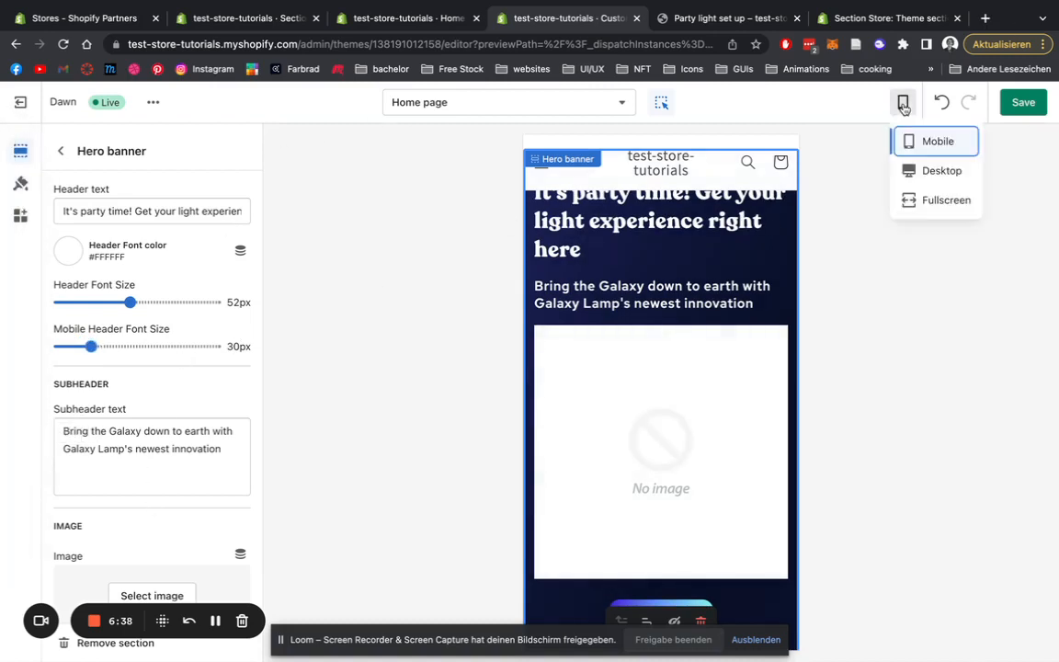
click(941, 174)
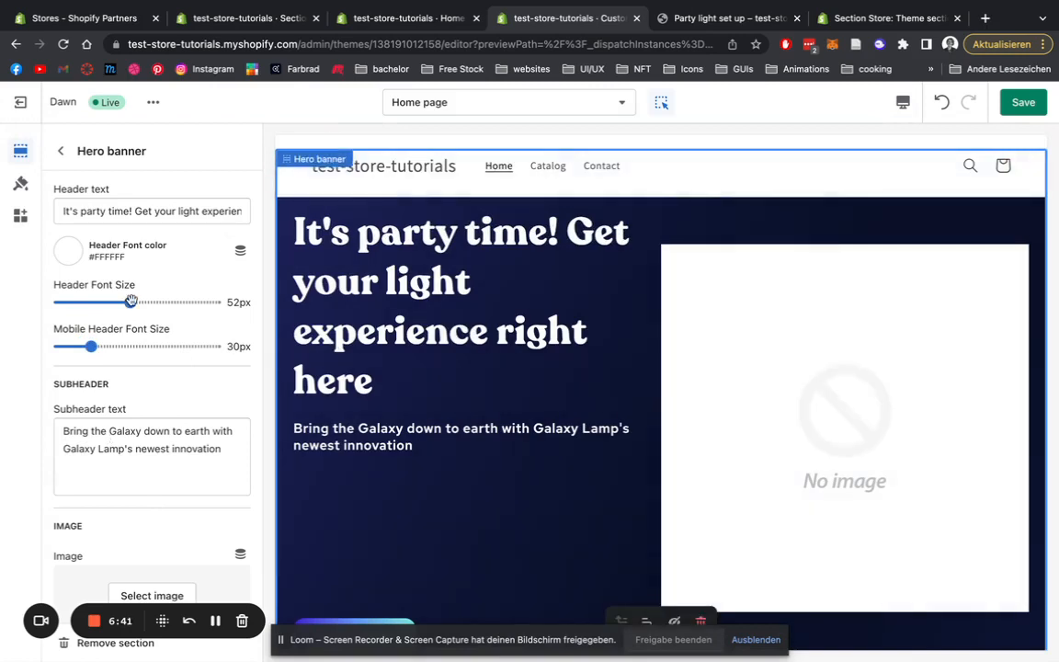
Step: Choose the black galaxy projector lamp picture from the image library as the Hero banner's image
scroll(131, 303, down, 2)
scroll(131, 303, down, 1)
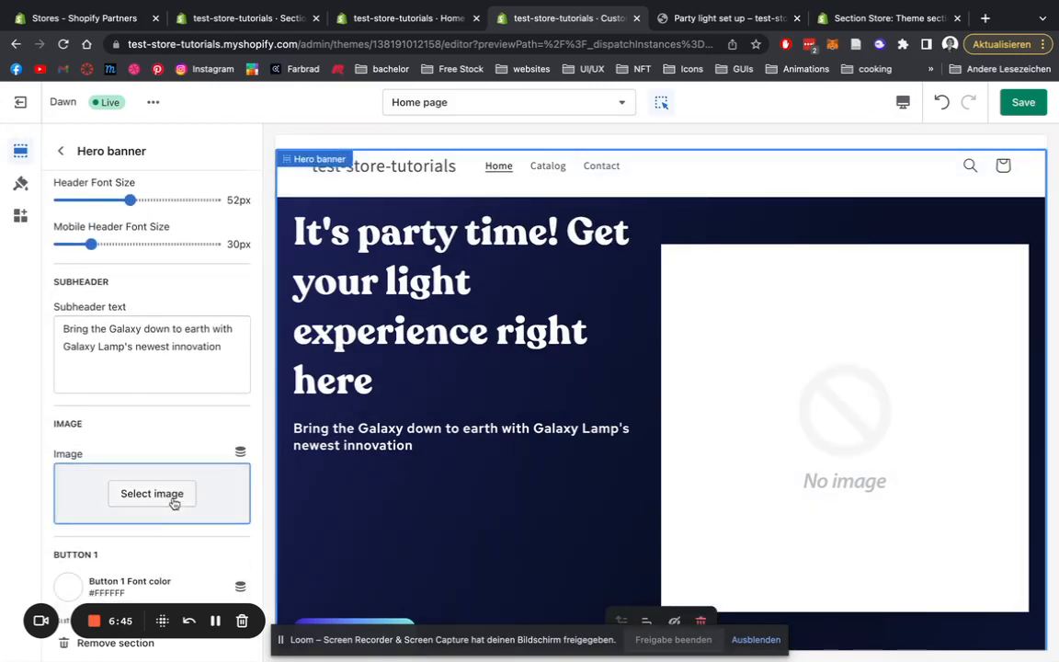
click(152, 494)
scroll(196, 293, down, 5)
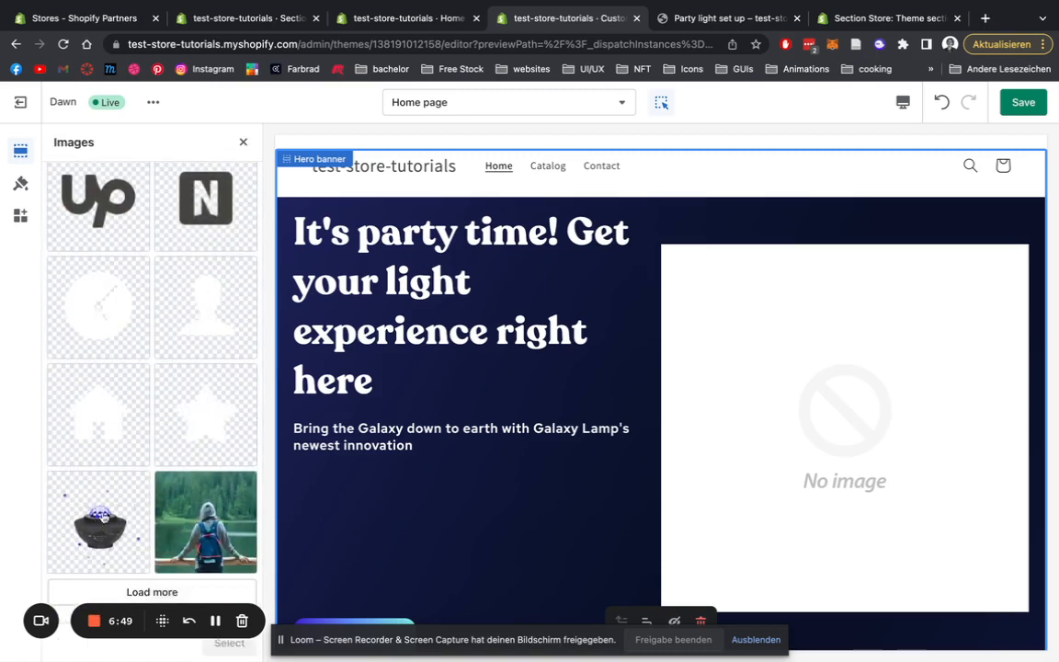
scroll(144, 307, up, 5)
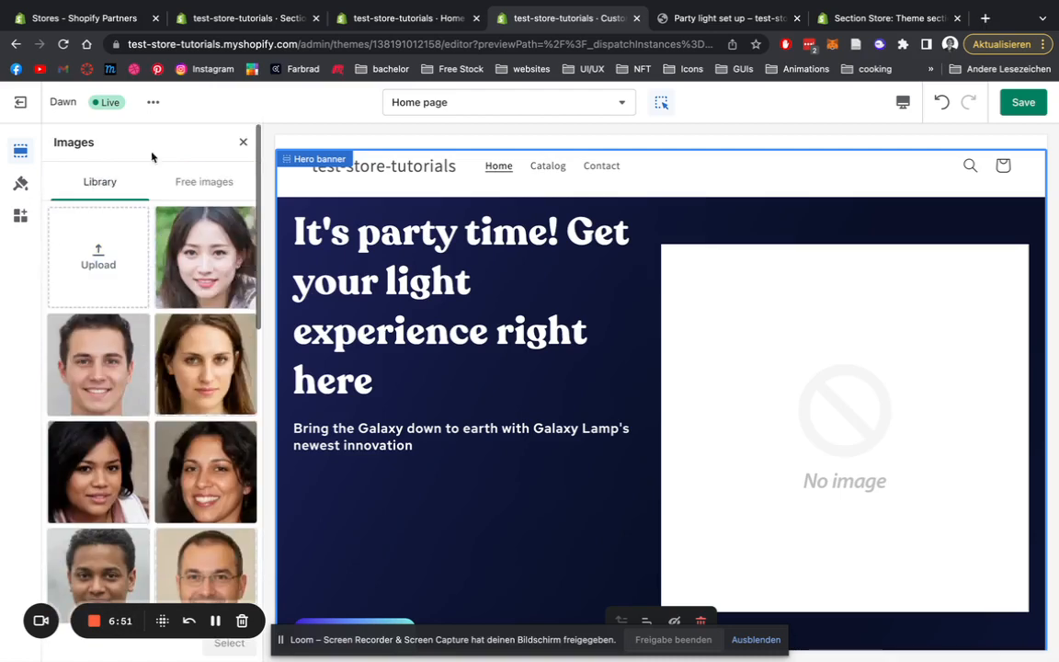
scroll(97, 260, down, 10)
click(109, 524)
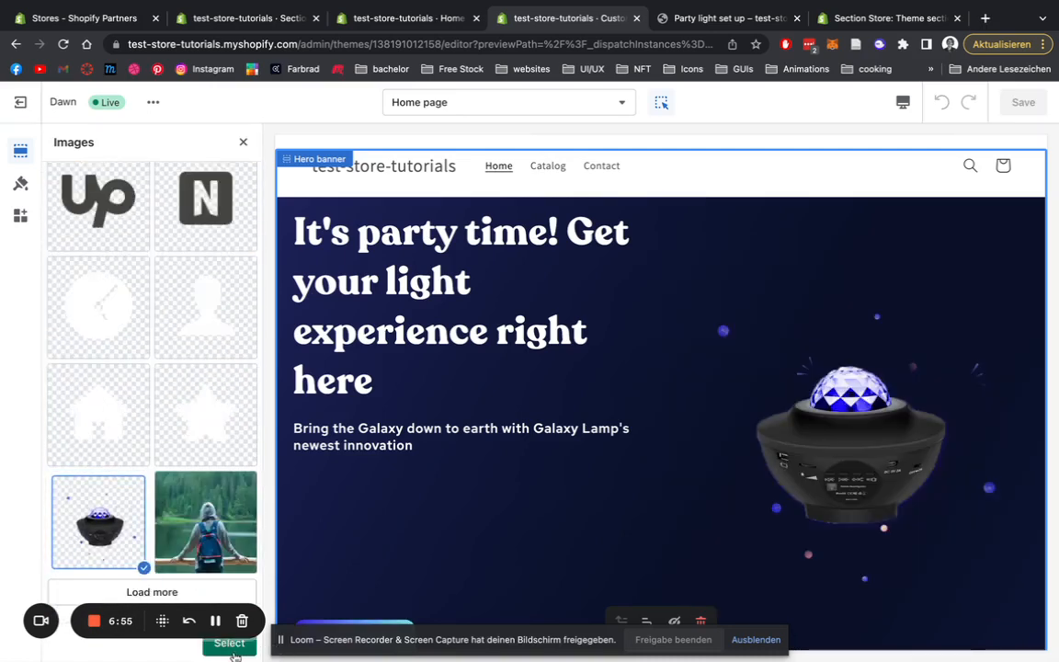
click(230, 644)
Step: End the subheader's existing sentence with a period and add "Get your lights now." after it
scroll(166, 294, down, 1)
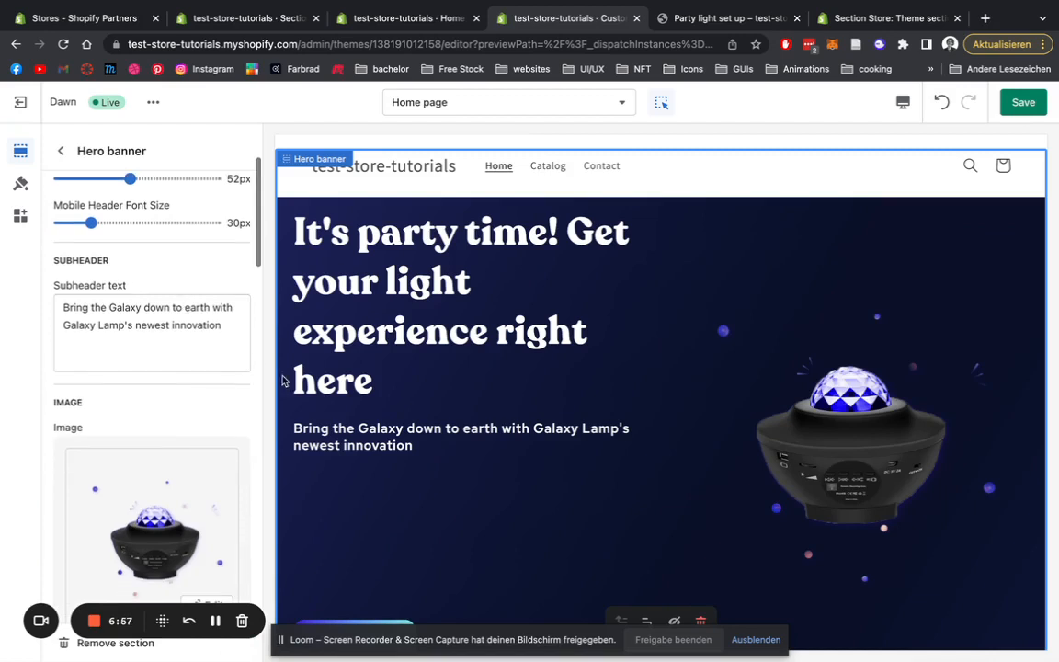
scroll(232, 337, down, 1)
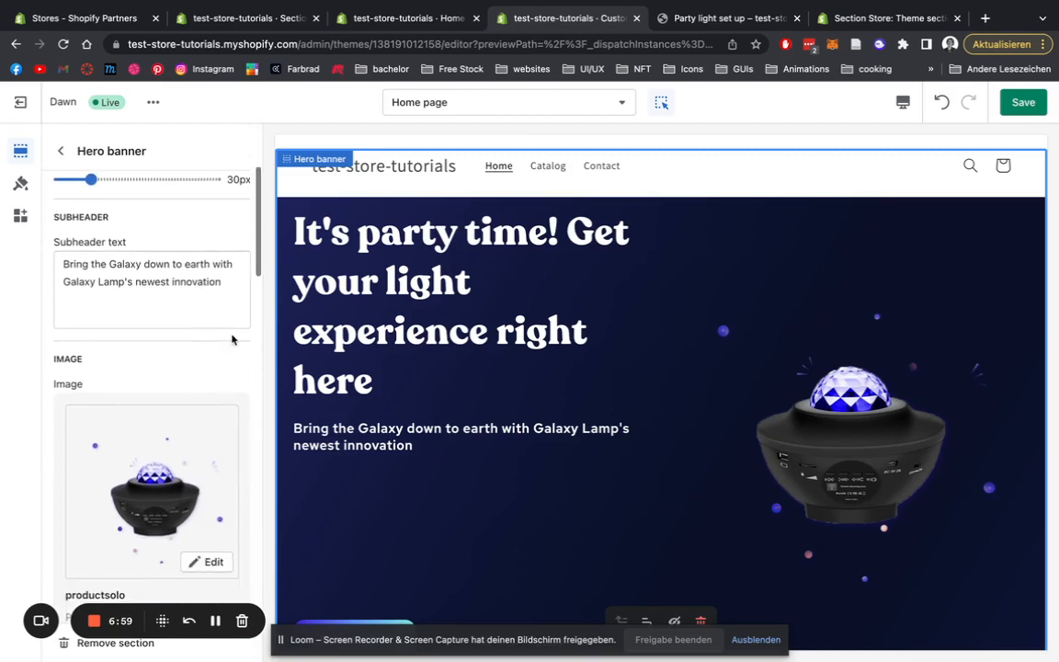
drag(226, 282, 45, 241)
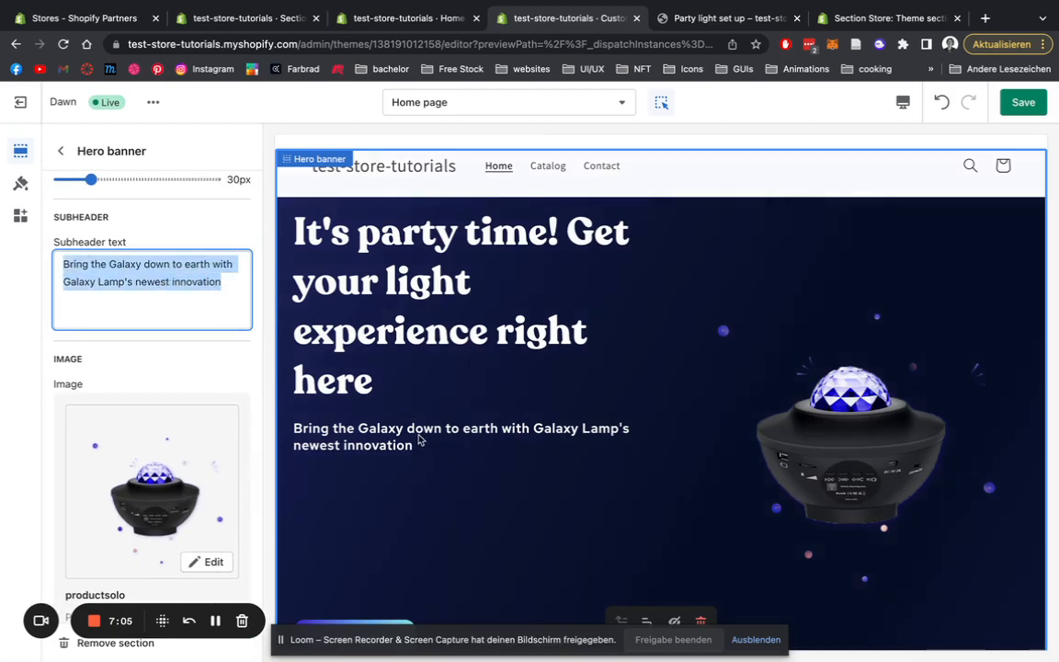
click(223, 281)
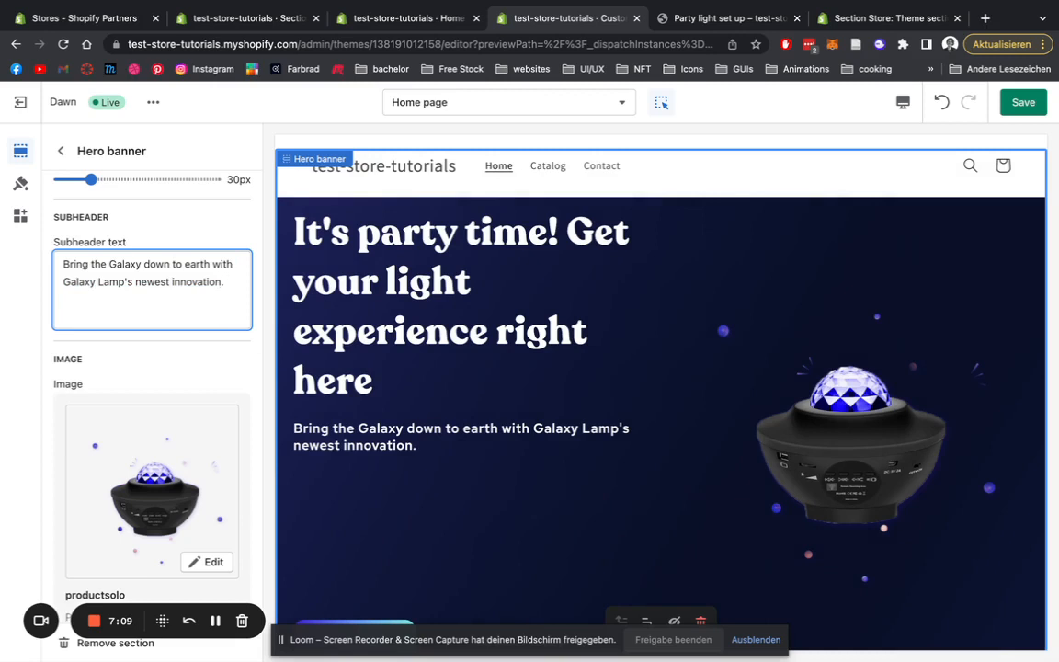
text(Get yo)
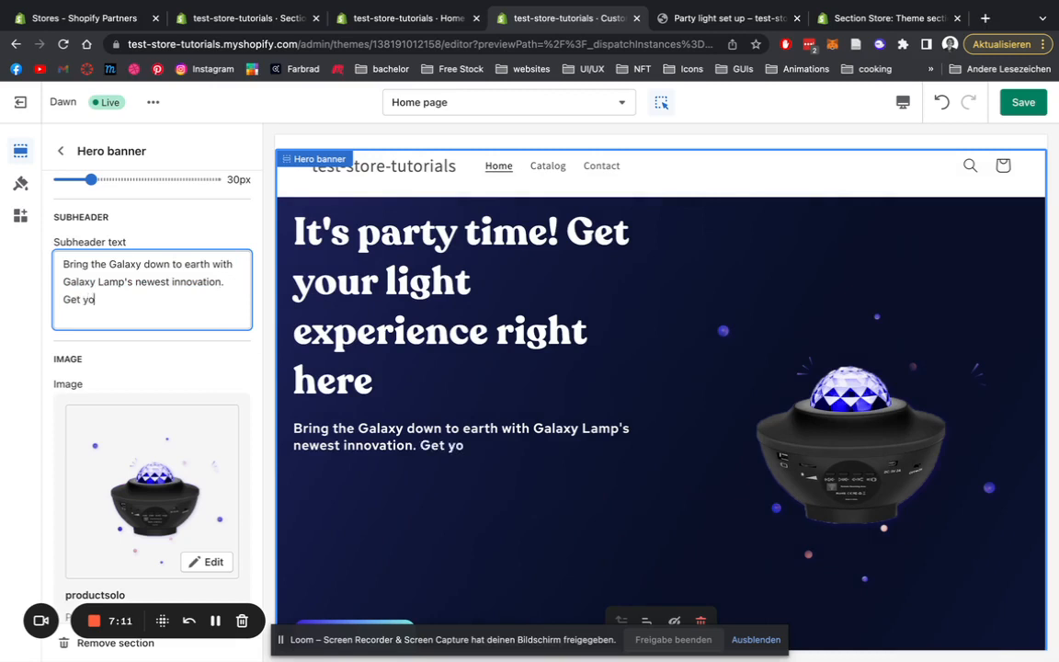
text(urmo)
key(BackSpace)
key(BackSpace)
key(BackSpace)
text(light)
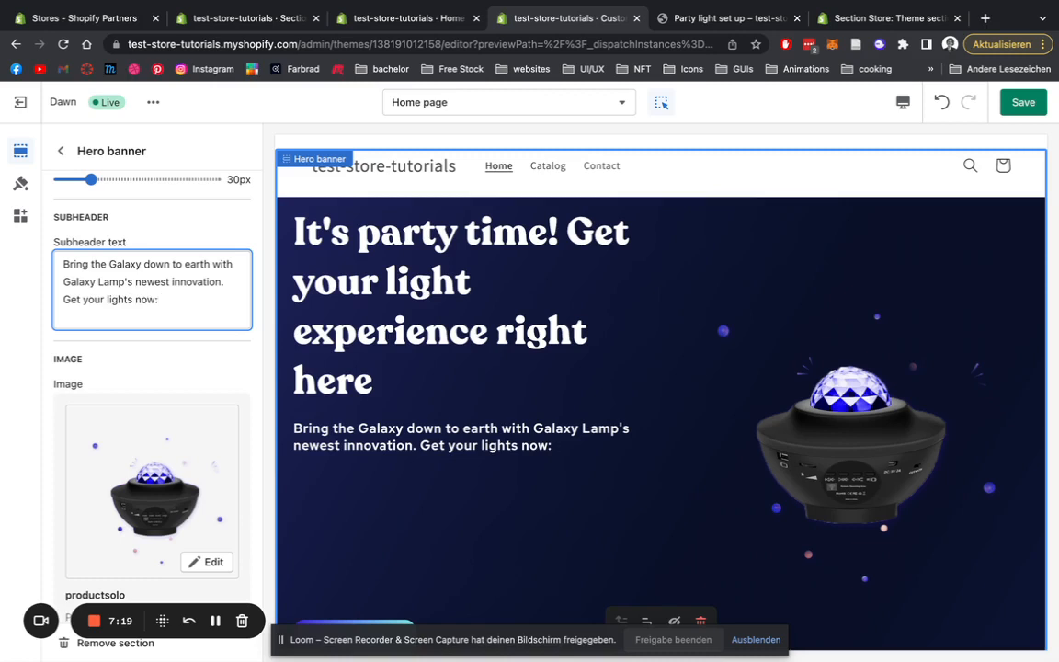
Step: Review the banner's buttons and feature boxes, and replace the Button 1 text with "Product"
scroll(226, 285, down, 8)
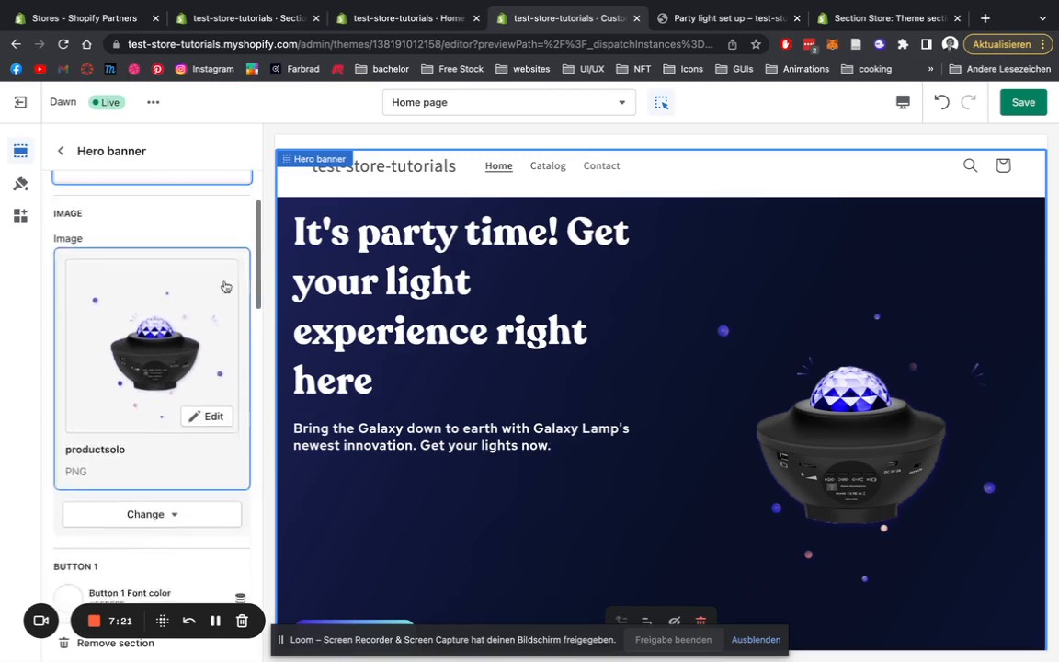
scroll(466, 413, down, 5)
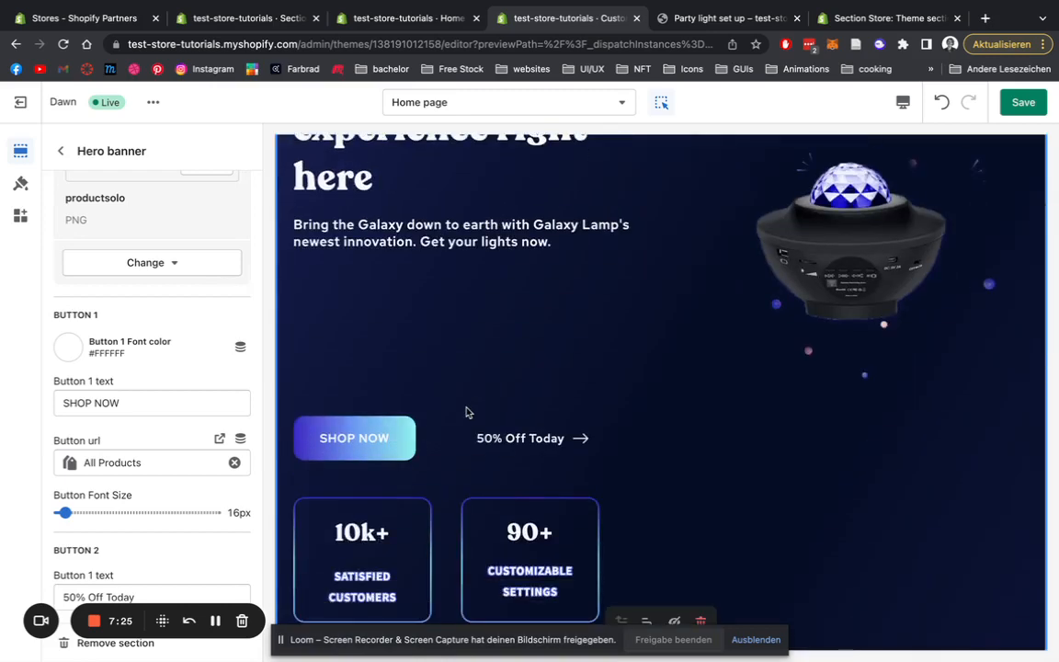
scroll(466, 413, up, 1)
scroll(485, 465, down, 3)
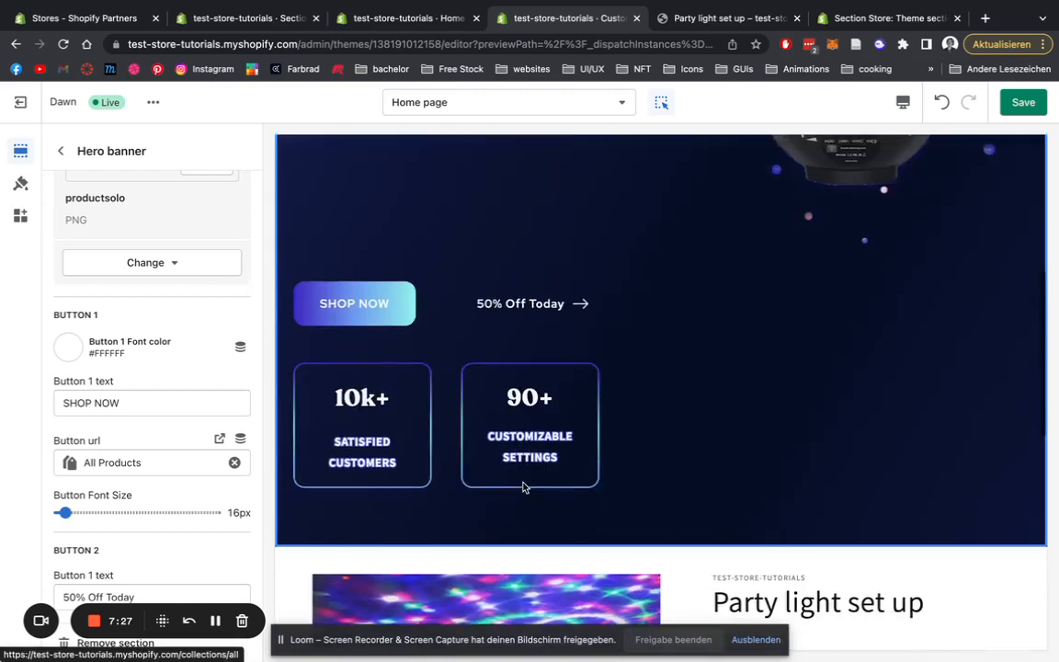
scroll(489, 412, up, 1)
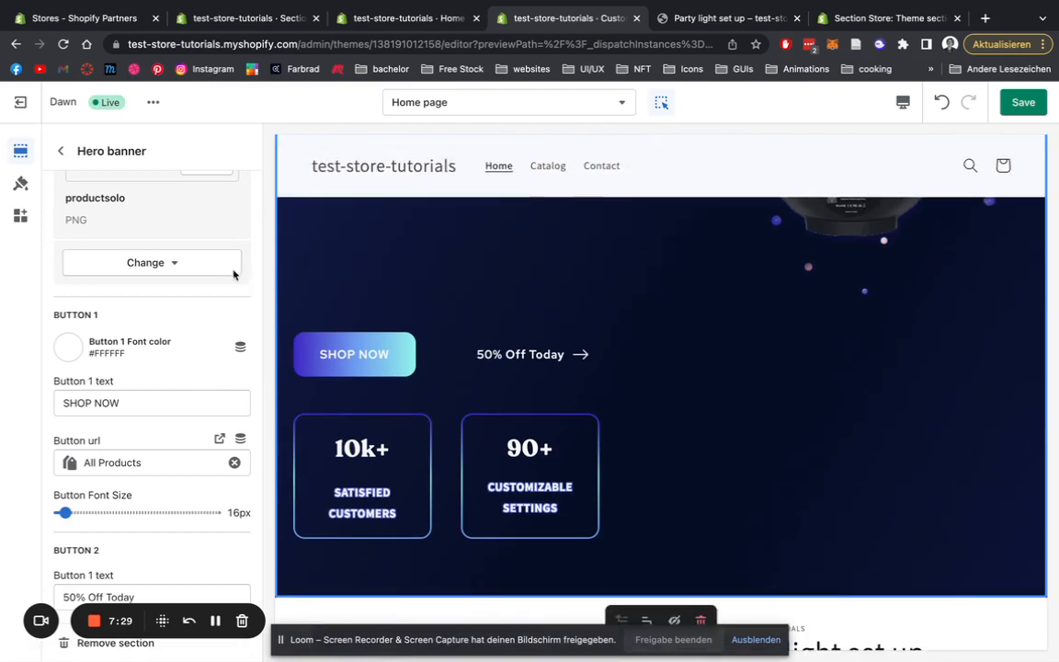
scroll(111, 414, down, 5)
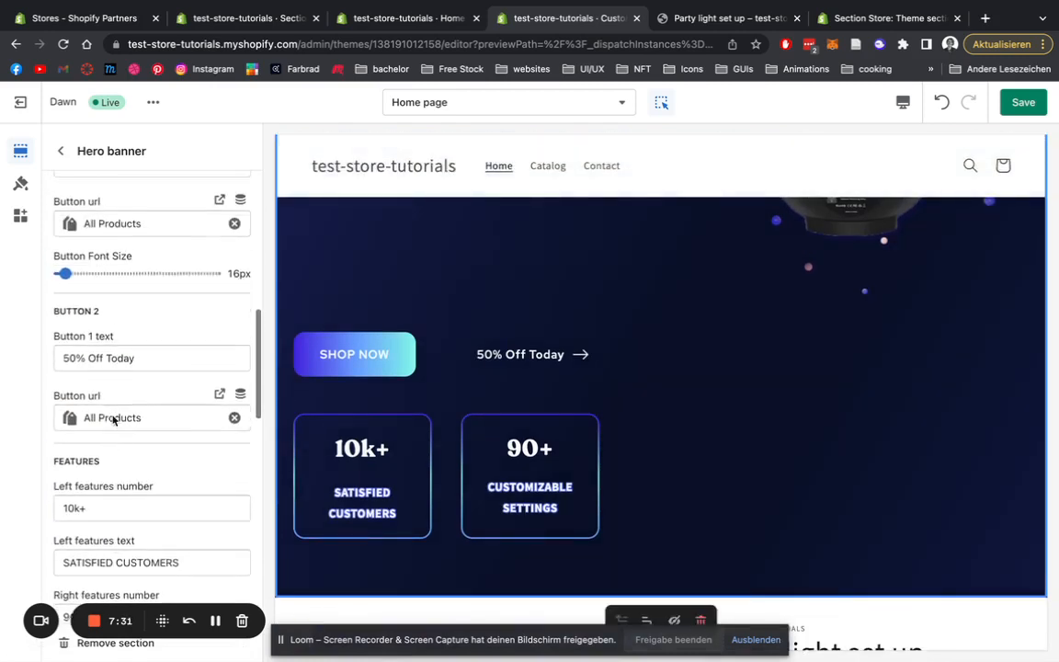
scroll(112, 416, up, 4)
drag(142, 341, 47, 344)
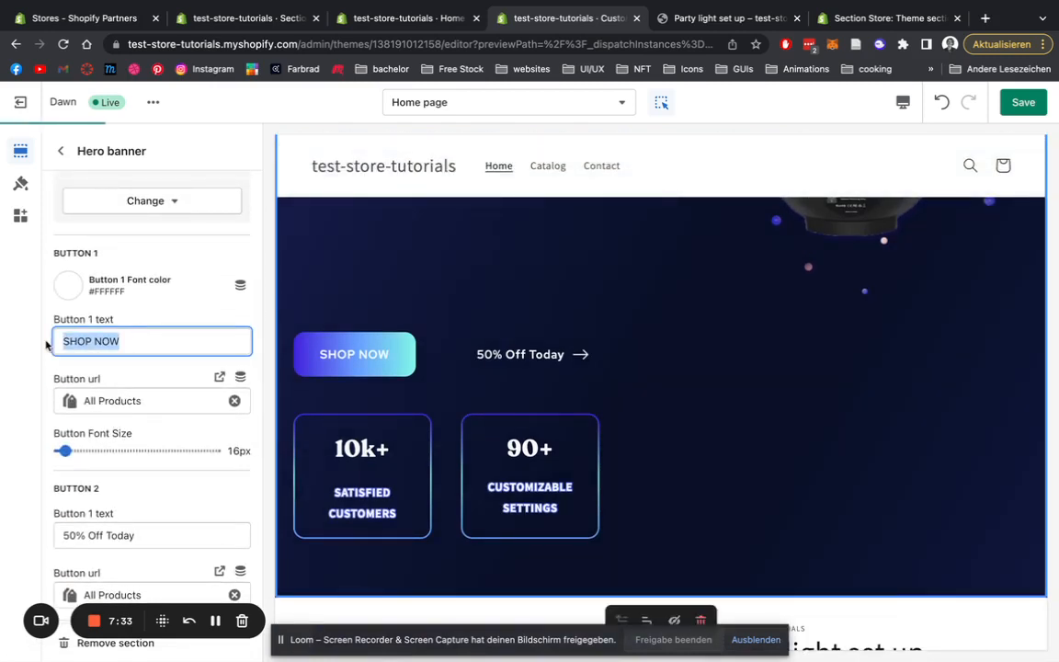
scroll(423, 468, down, 1)
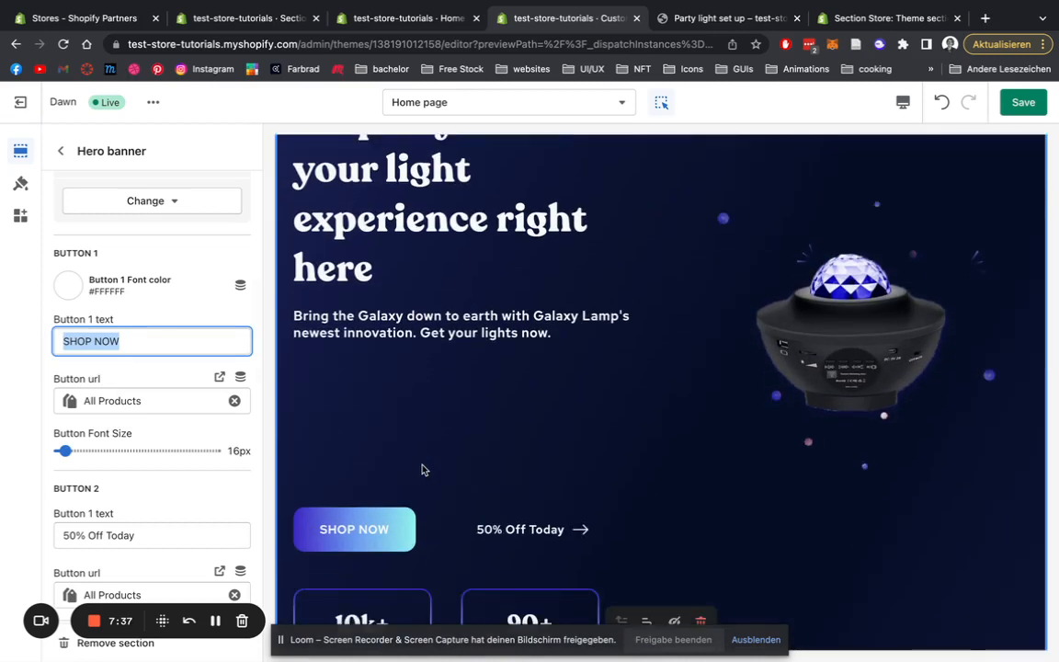
text(P)
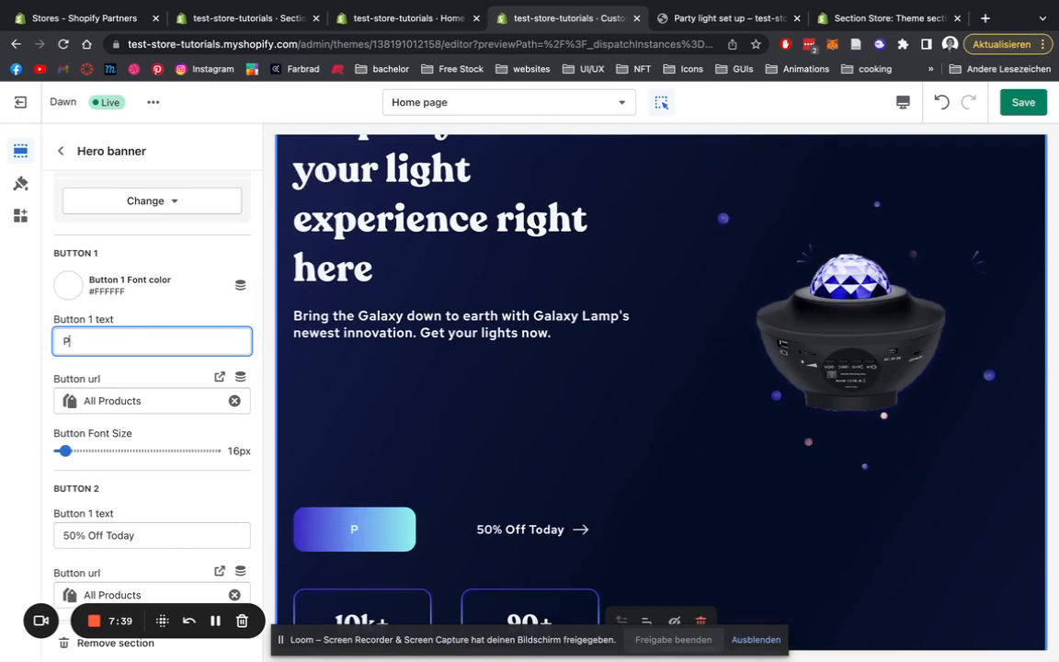
text(roduct)
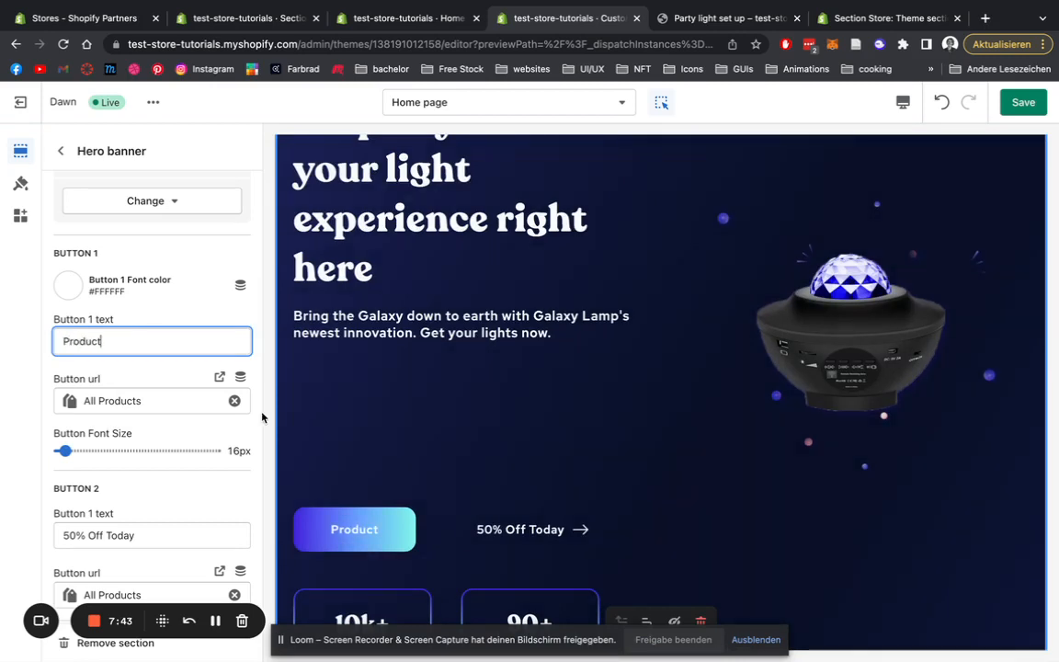
Step: Try a 24px font size for the Hero banner's Button 1 and return it to 16px
scroll(118, 304, down, 1)
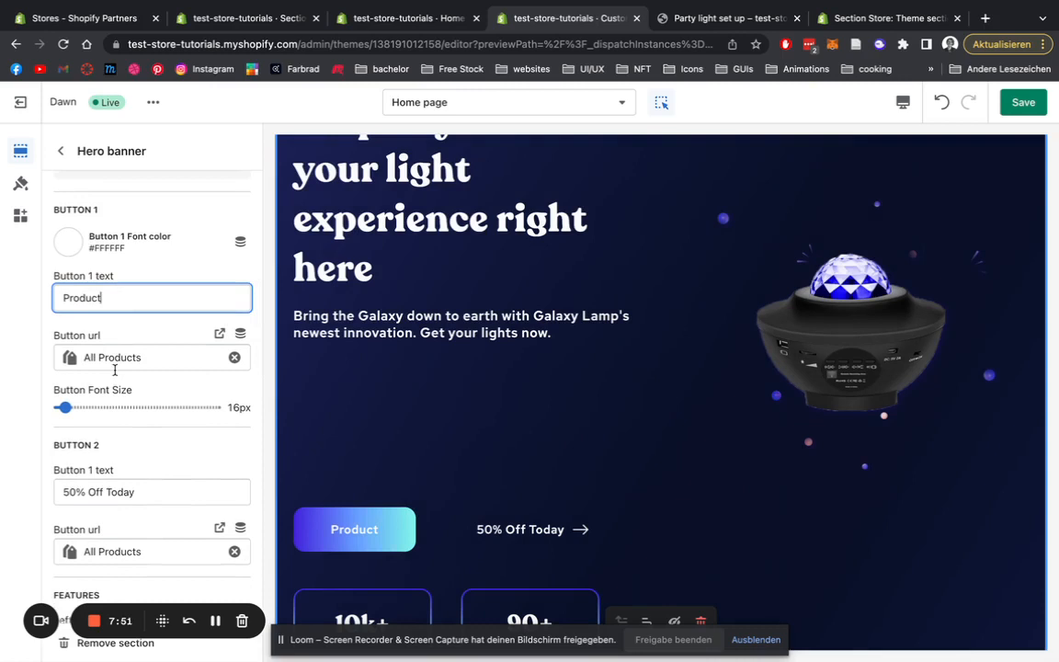
click(77, 407)
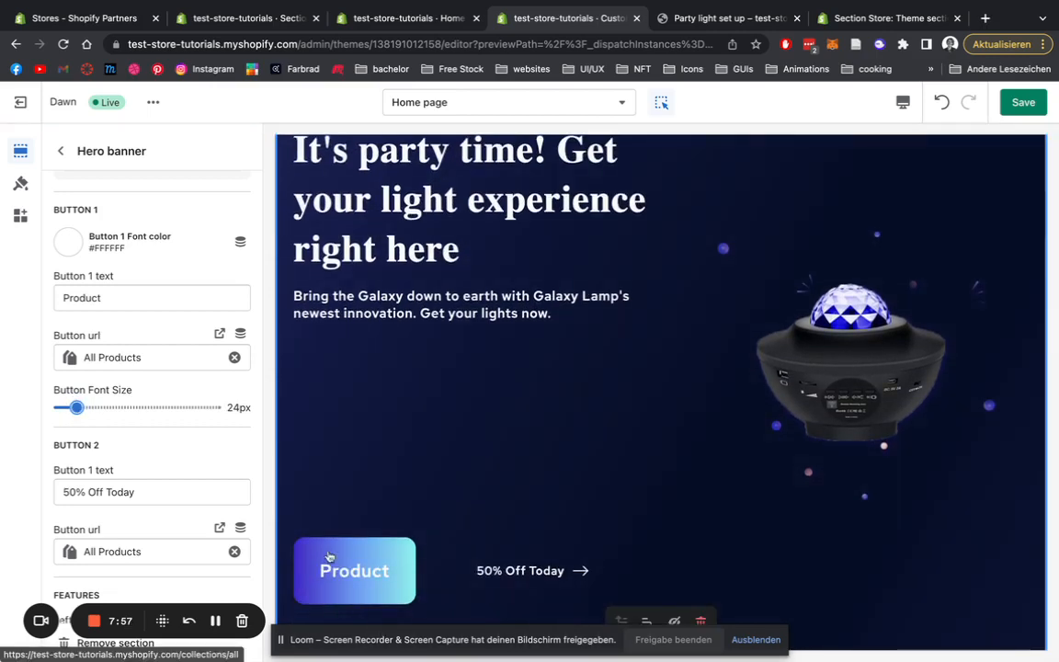
drag(77, 407, 64, 408)
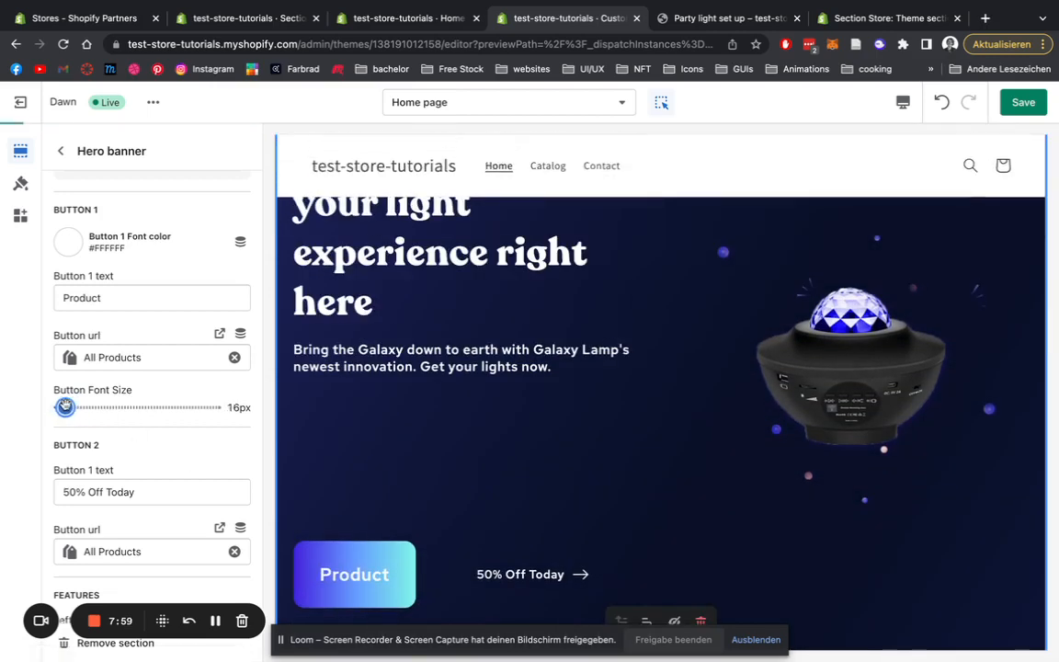
Step: Change the percentage in the Button 2 text so that it reads "70% Off Today"
scroll(228, 484, down, 4)
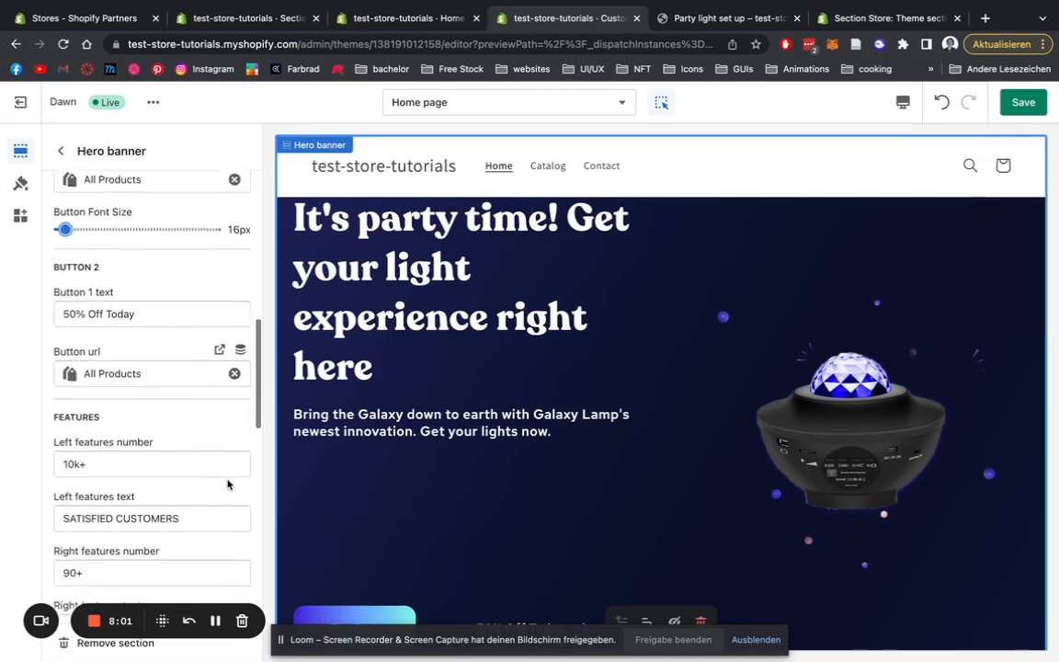
scroll(440, 399, down, 3)
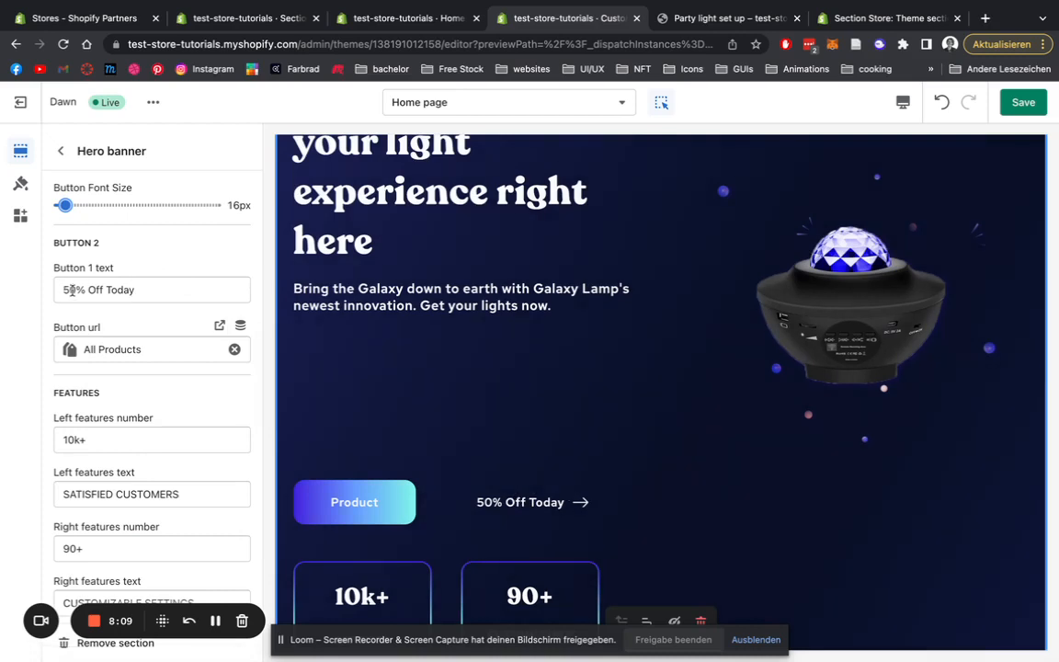
drag(72, 289, 43, 294)
text(7)
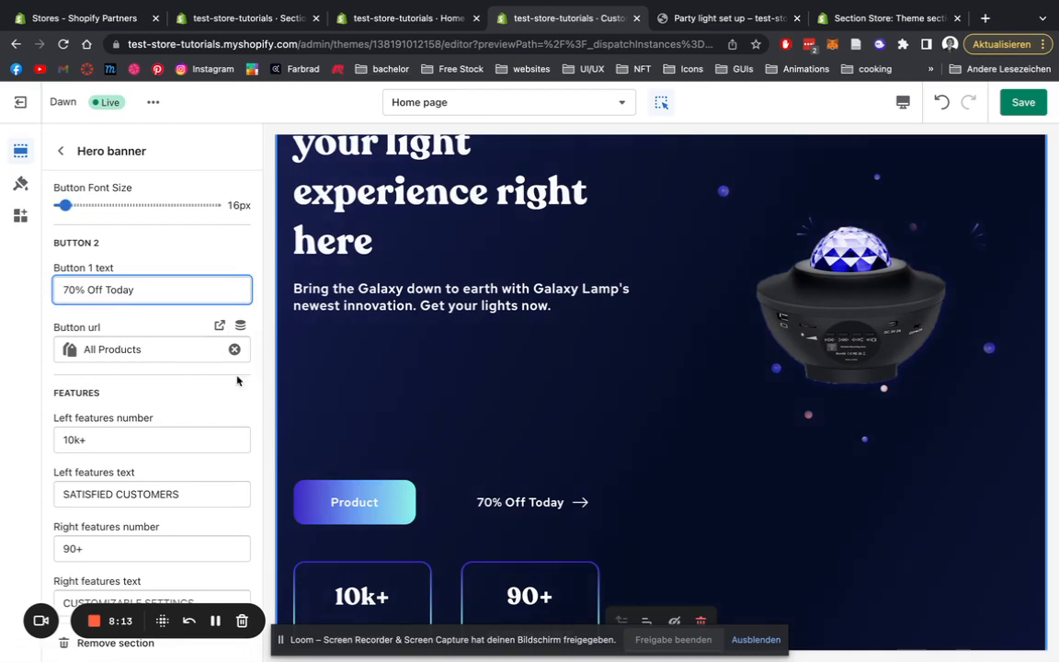
Step: Set the Hero banner's left features number to "100k+" and check it in the preview
scroll(169, 340, down, 2)
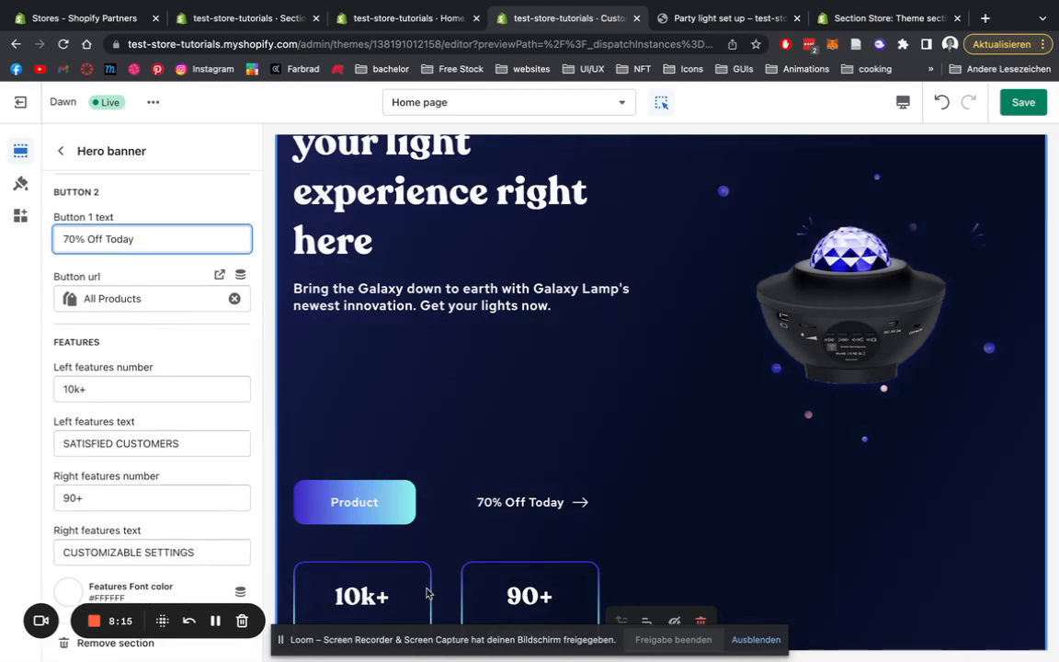
scroll(475, 484, down, 5)
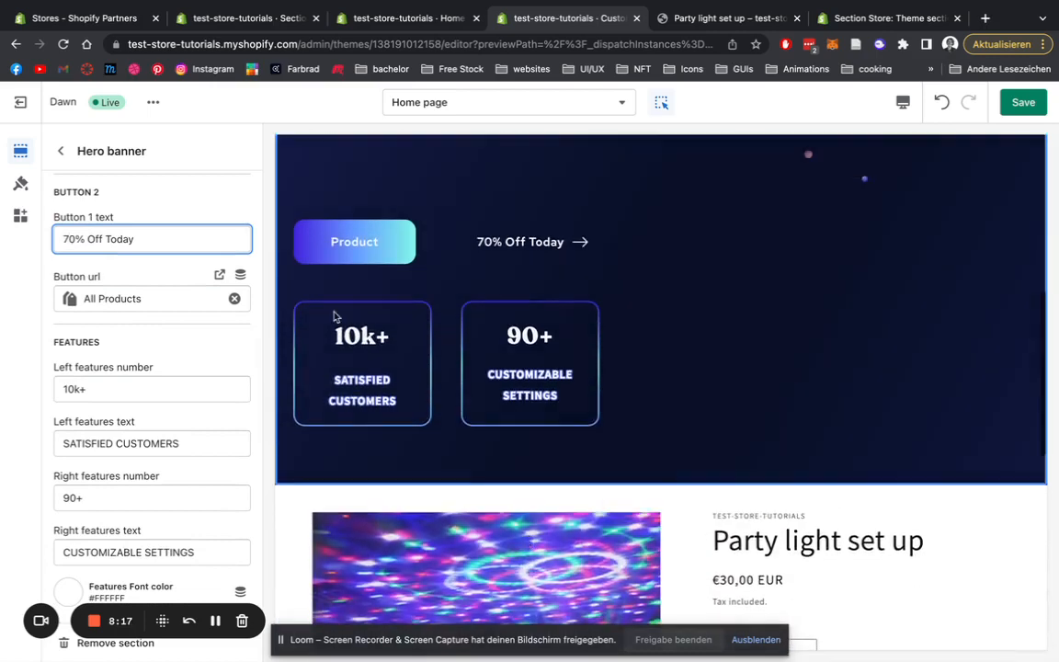
scroll(96, 308, down, 1)
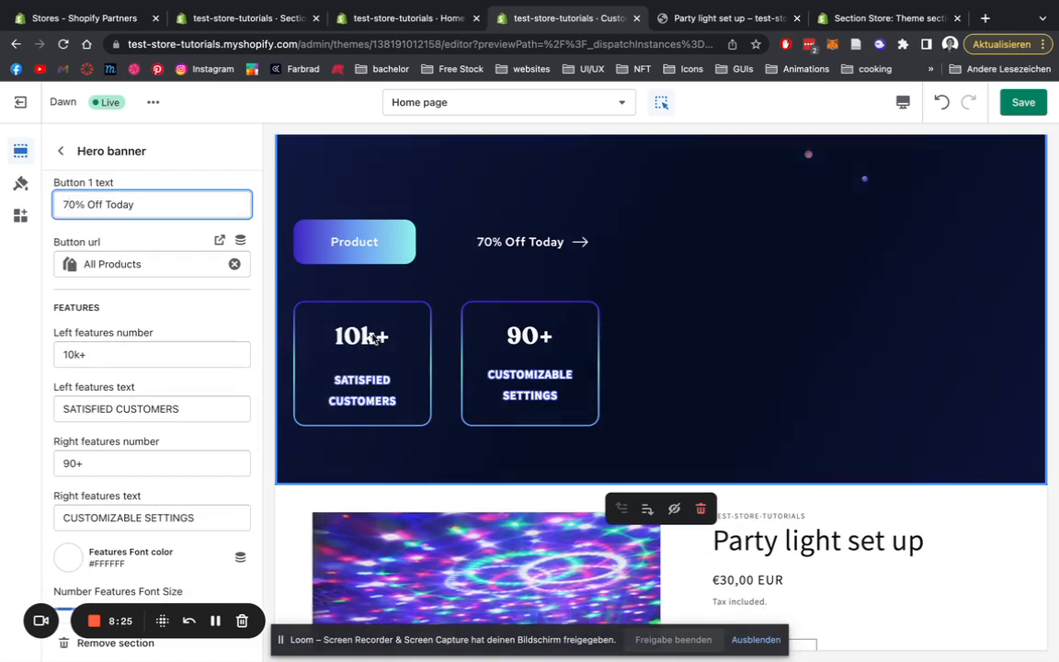
click(72, 354)
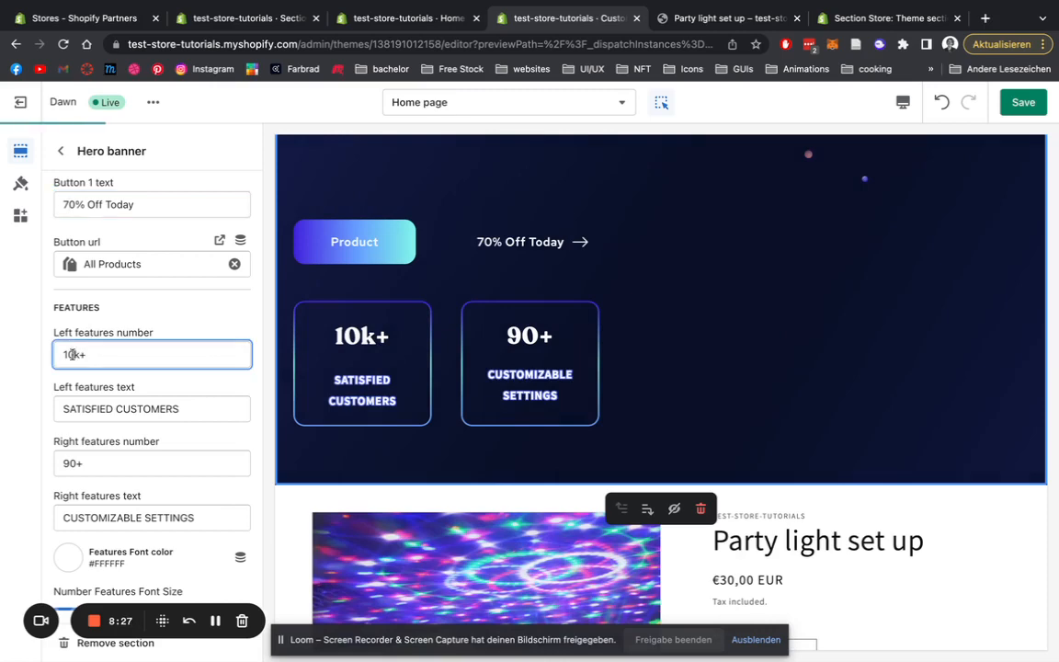
scroll(78, 358, down, 5)
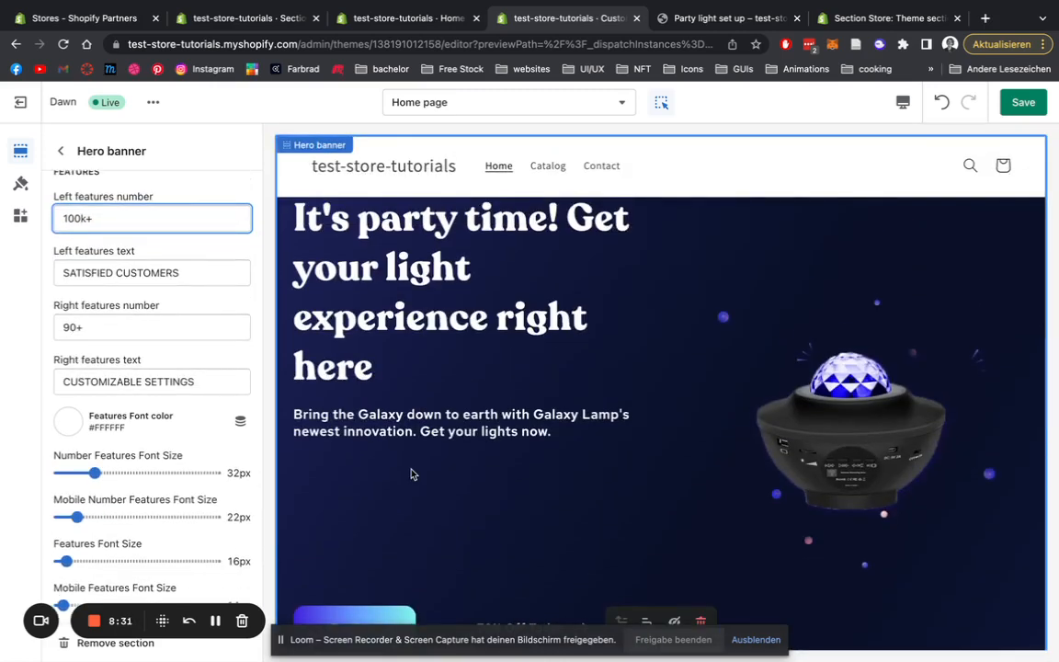
Step: Set the right features number to "170+" and check both feature boxes in the preview
scroll(411, 473, down, 3)
drag(73, 326, 57, 327)
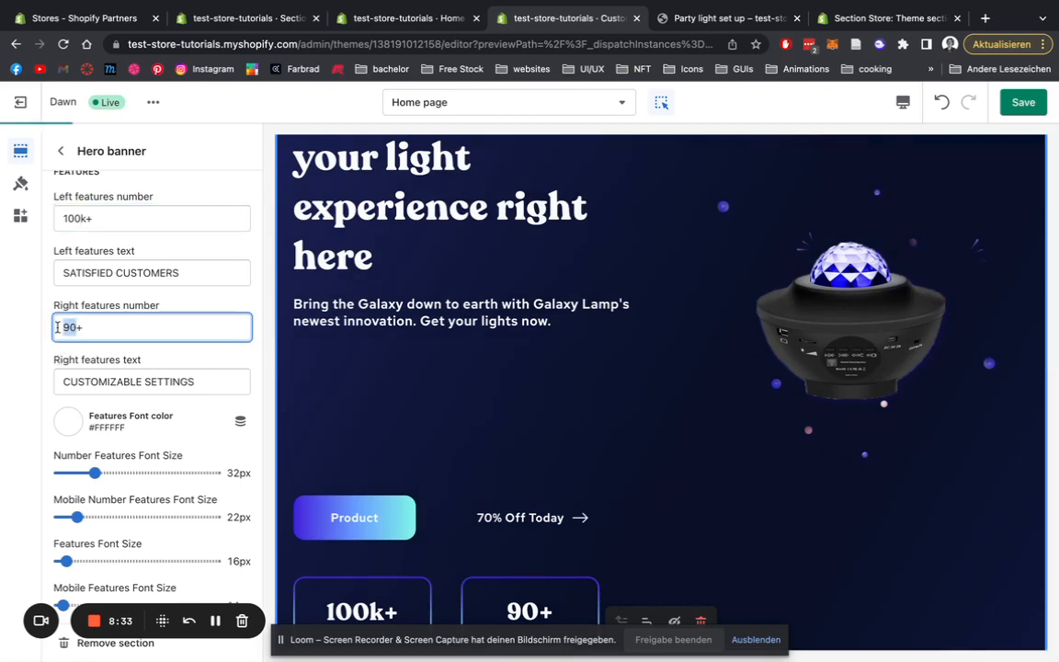
text(170)
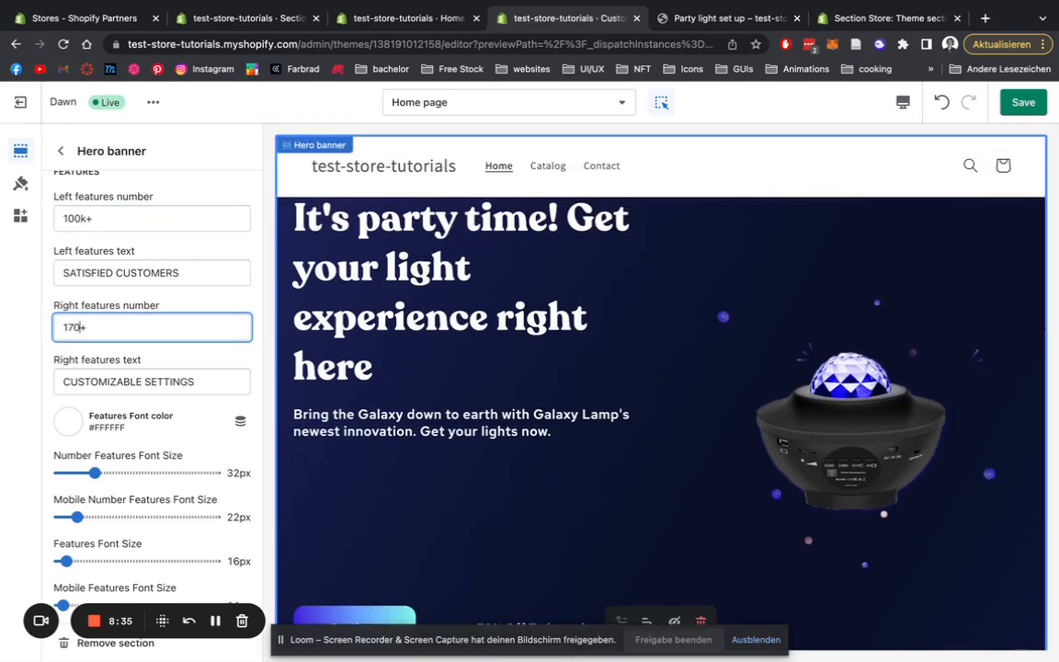
scroll(340, 398, down, 5)
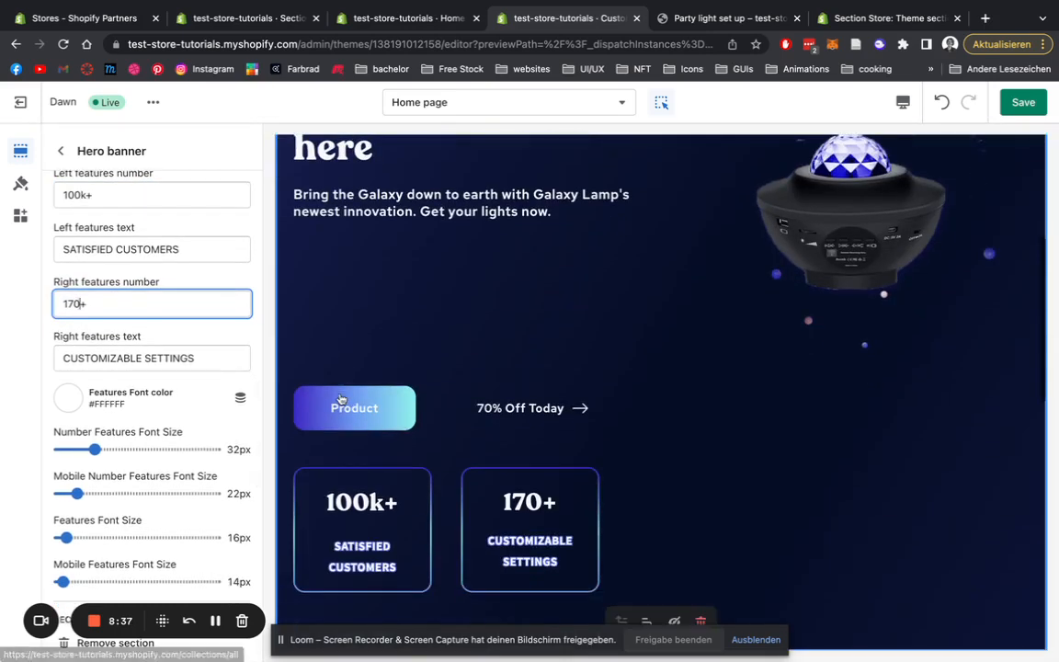
Step: Reduce the number features font size to 22px for the Hero banner's feature boxes
scroll(156, 331, down, 3)
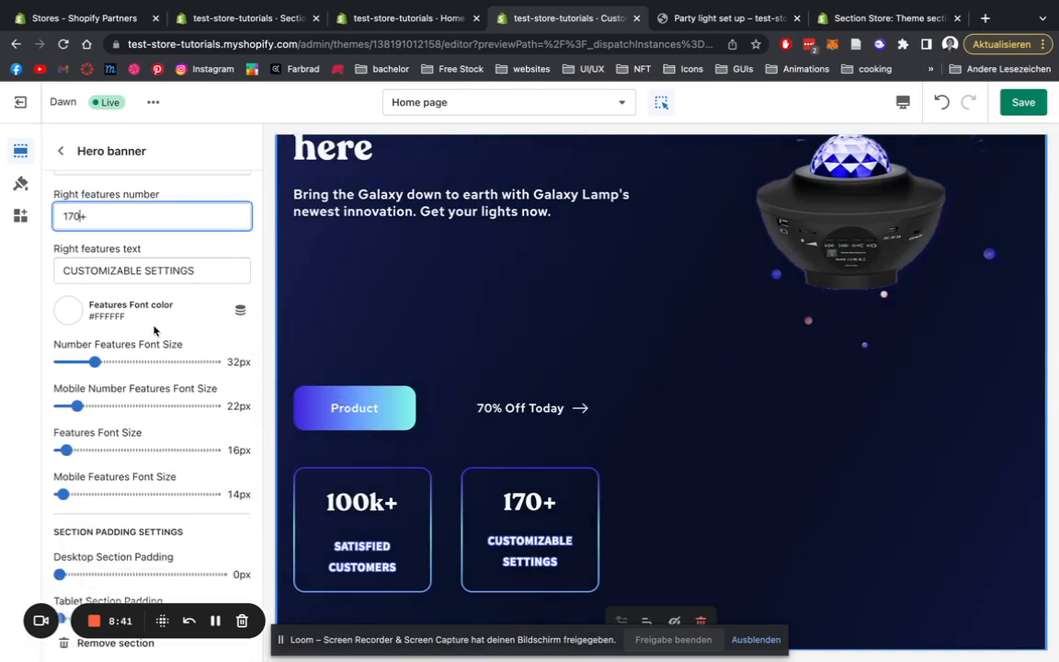
scroll(153, 331, down, 1)
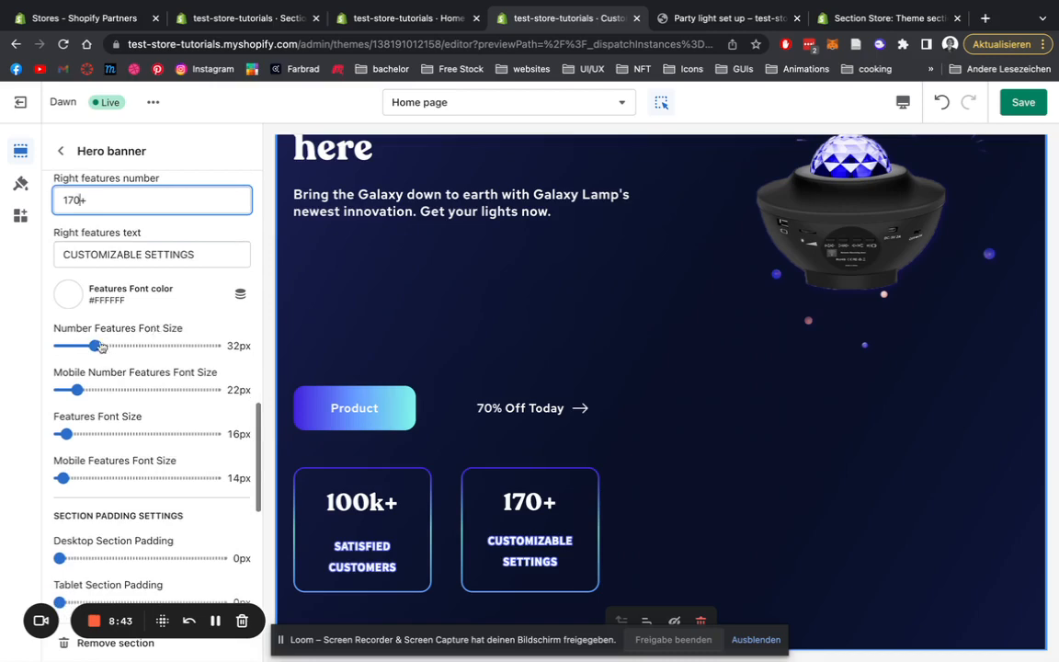
drag(94, 345, 76, 345)
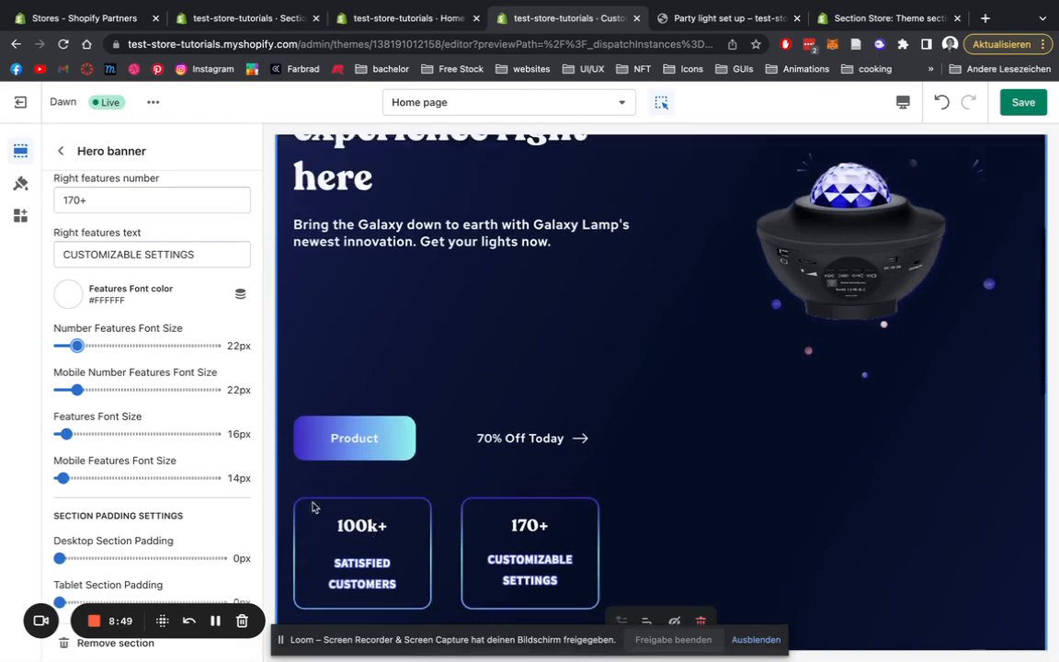
Step: Try features font sizes of 30px and 20px for the box captions, and return to 16px
drag(62, 434, 90, 434)
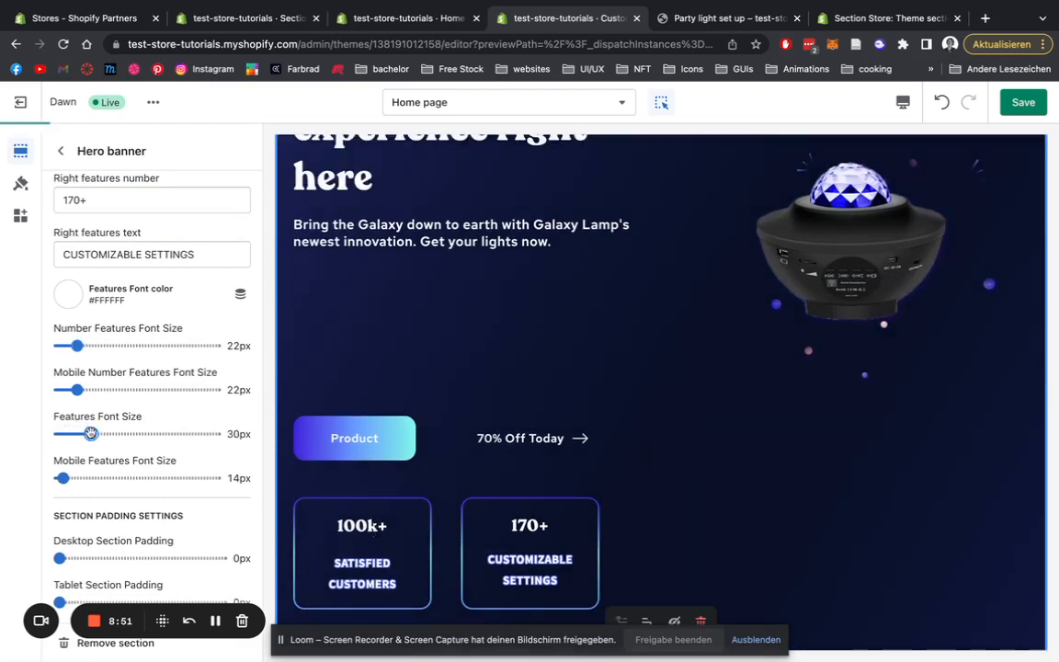
scroll(516, 573, down, 1)
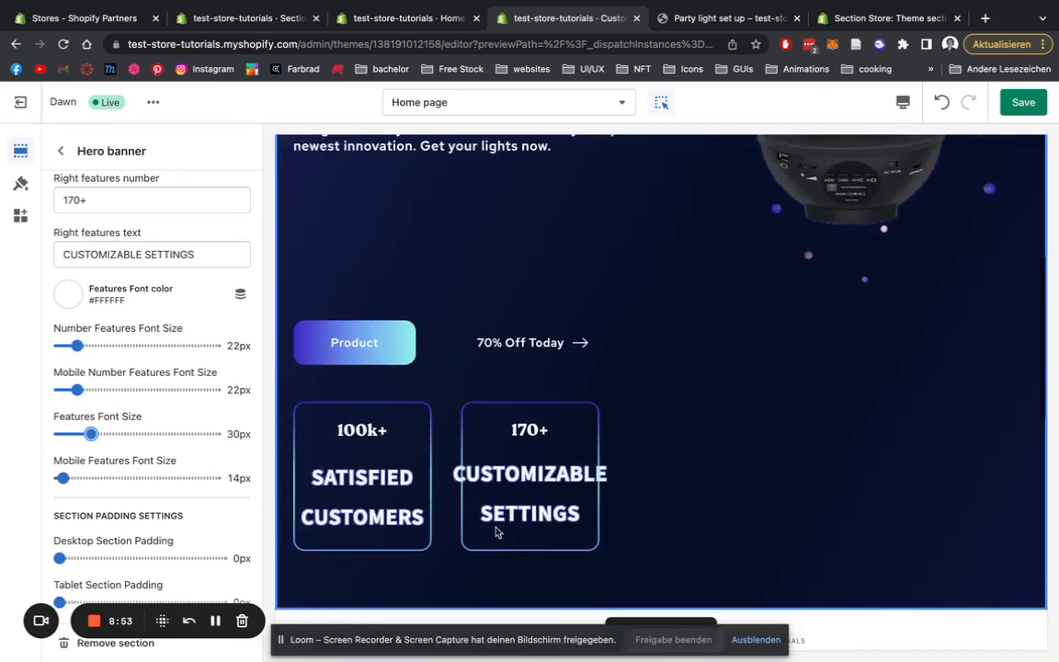
drag(90, 434, 73, 434)
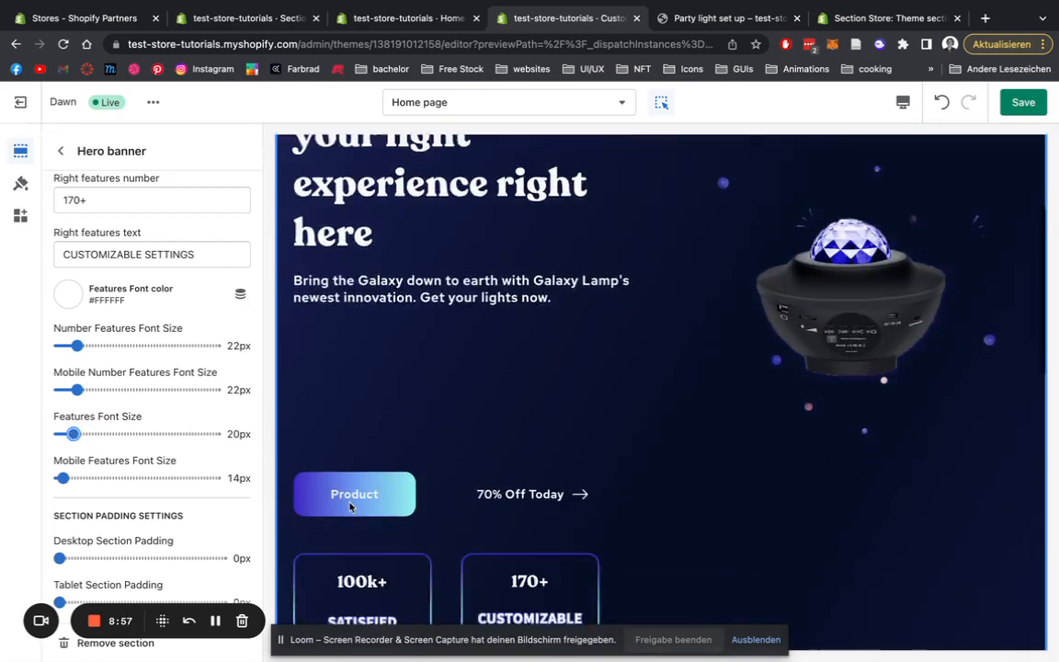
drag(72, 434, 66, 430)
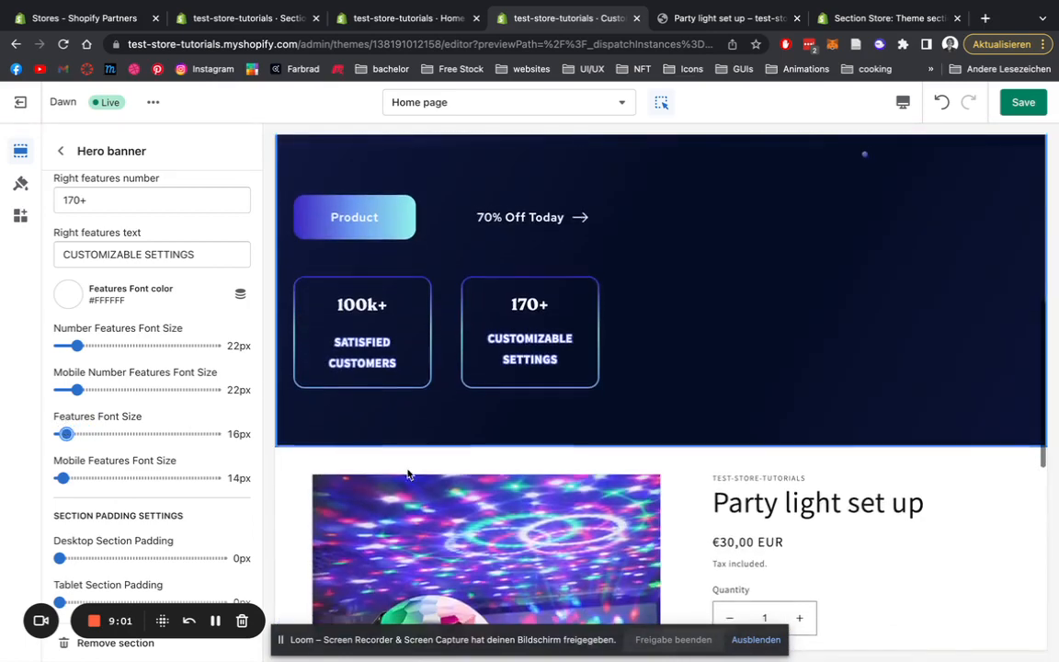
Step: Try a desktop section padding of 26px for the Hero banner, and settle on 18px
scroll(72, 423, down, 1)
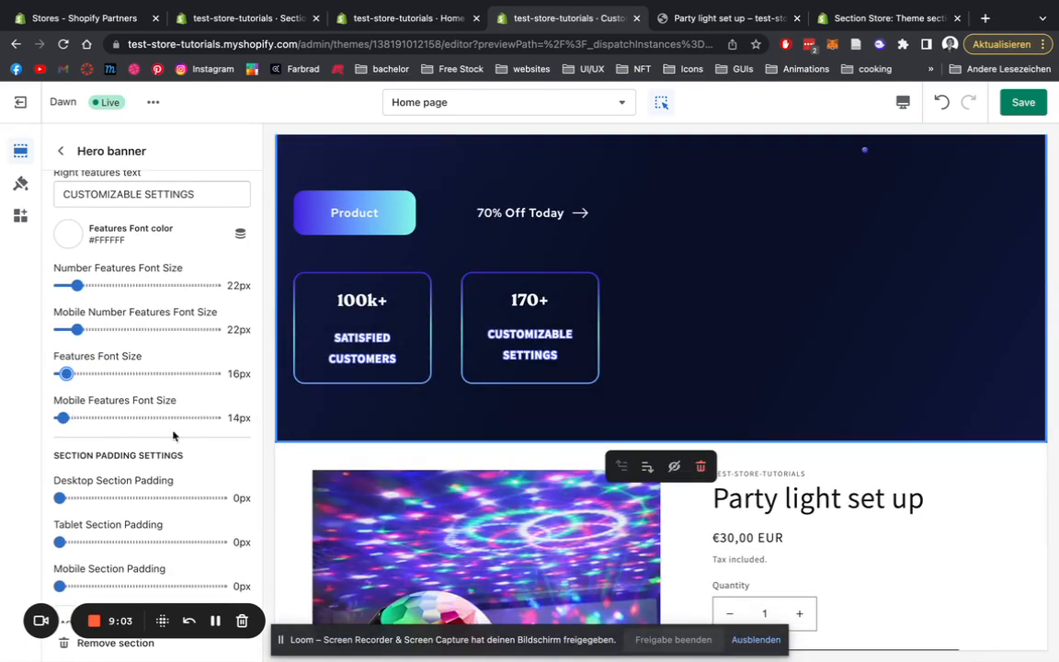
scroll(173, 436, down, 2)
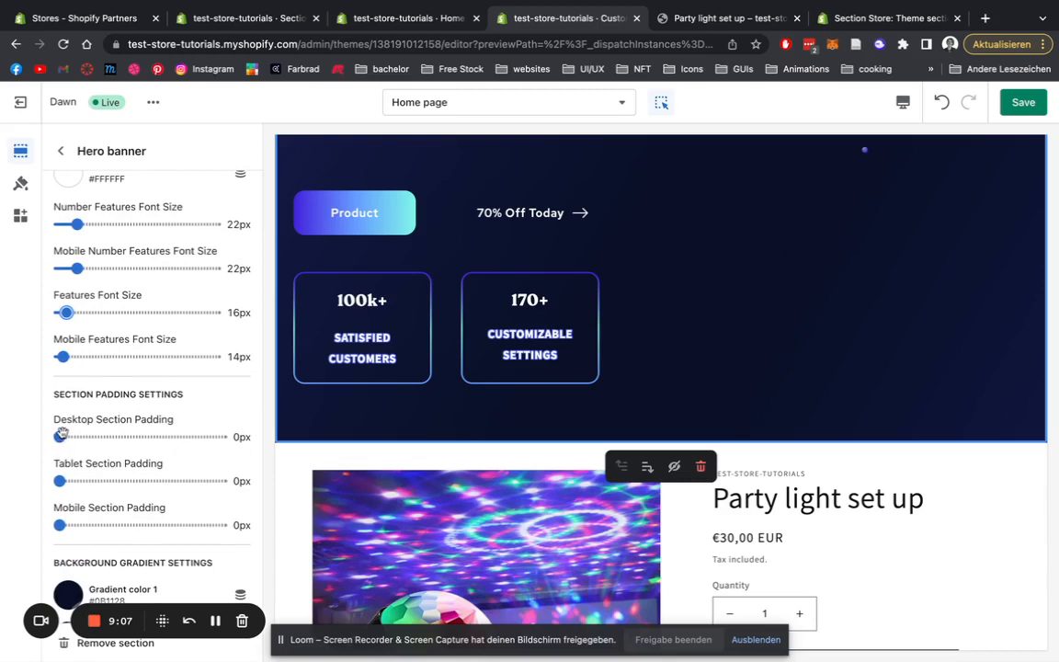
drag(60, 436, 80, 437)
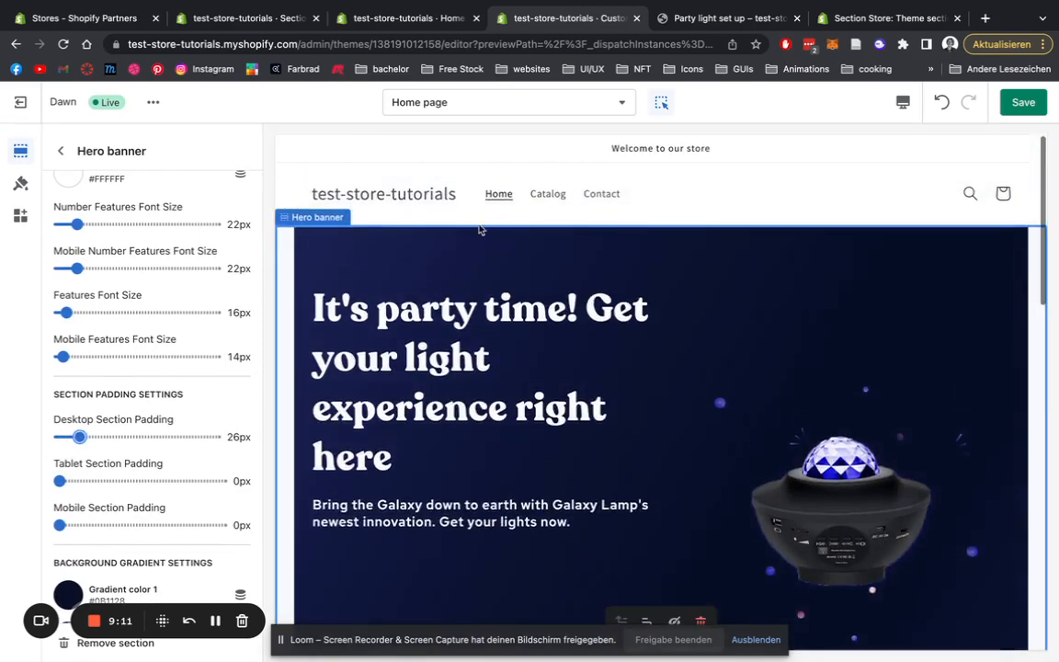
scroll(442, 258, down, 5)
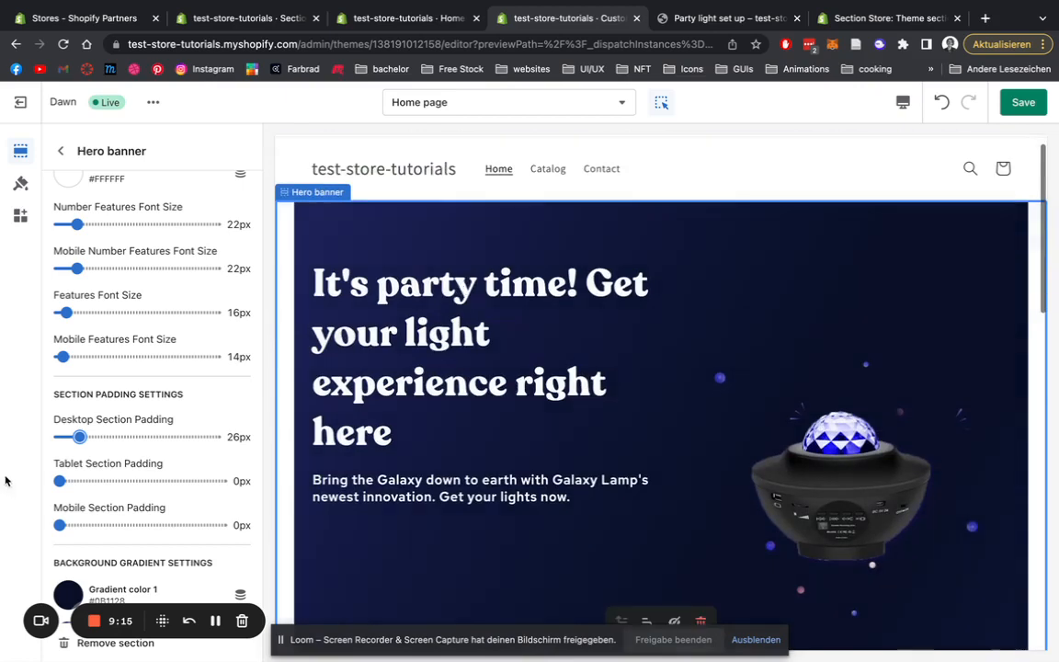
drag(80, 437, 73, 437)
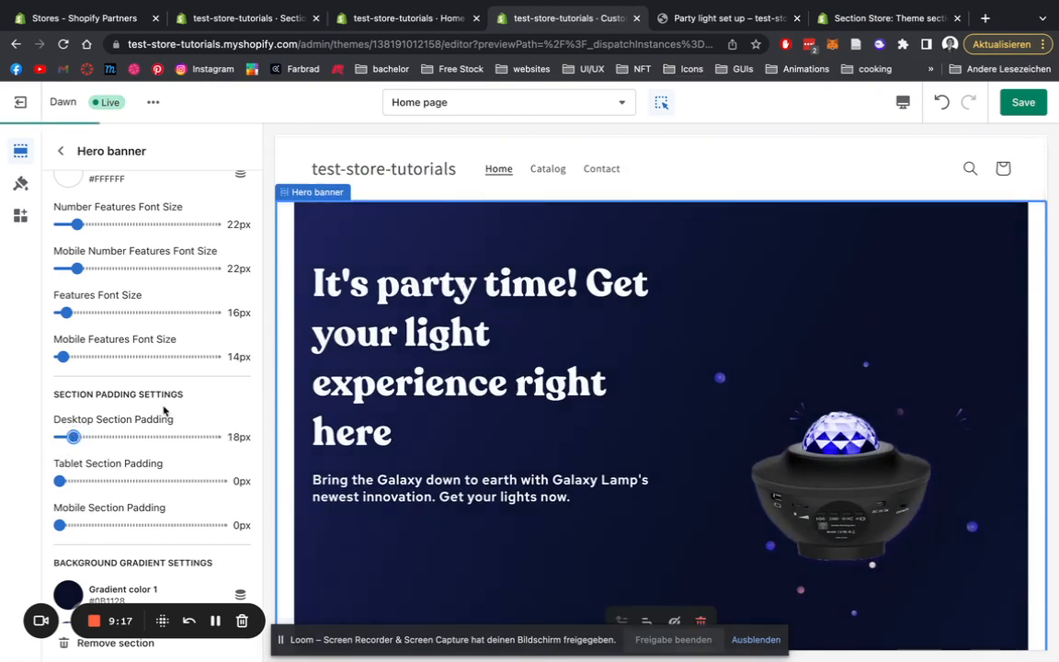
Step: Change Gradient color 1 of the Hero banner's background to the red #E5381D and check the banner in the preview
scroll(166, 409, down, 3)
scroll(165, 411, down, 5)
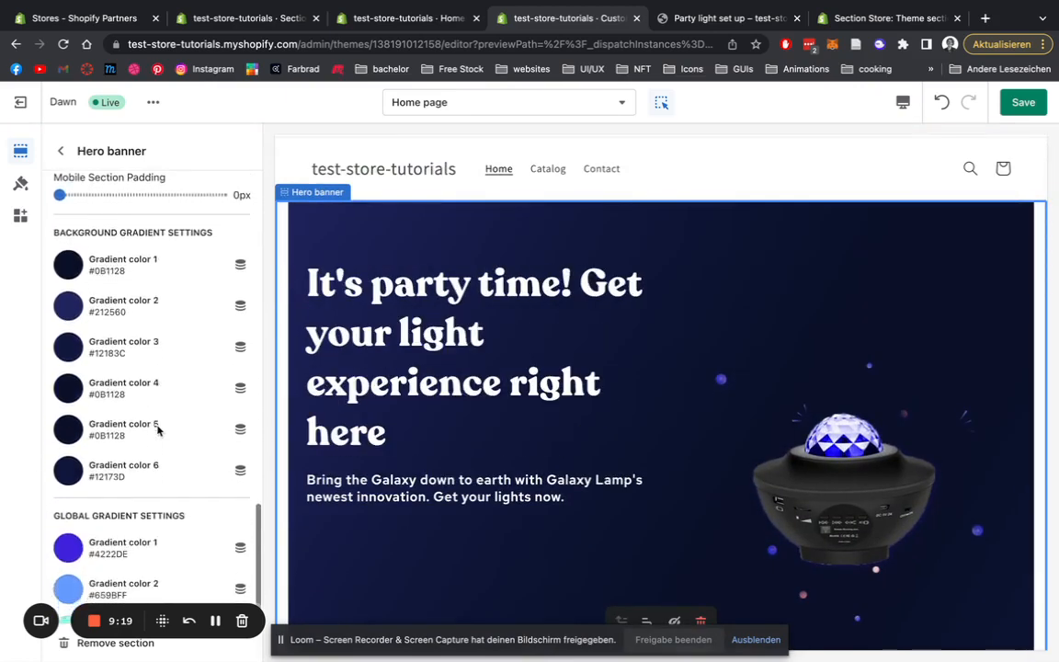
scroll(159, 426, up, 3)
scroll(631, 410, down, 3)
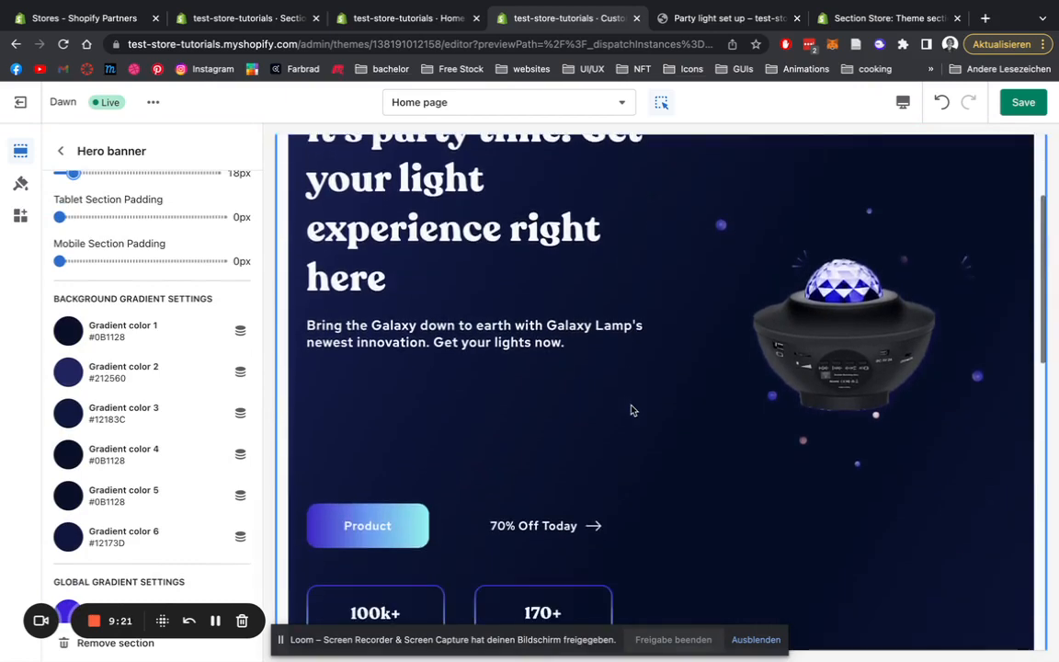
scroll(641, 429, down, 2)
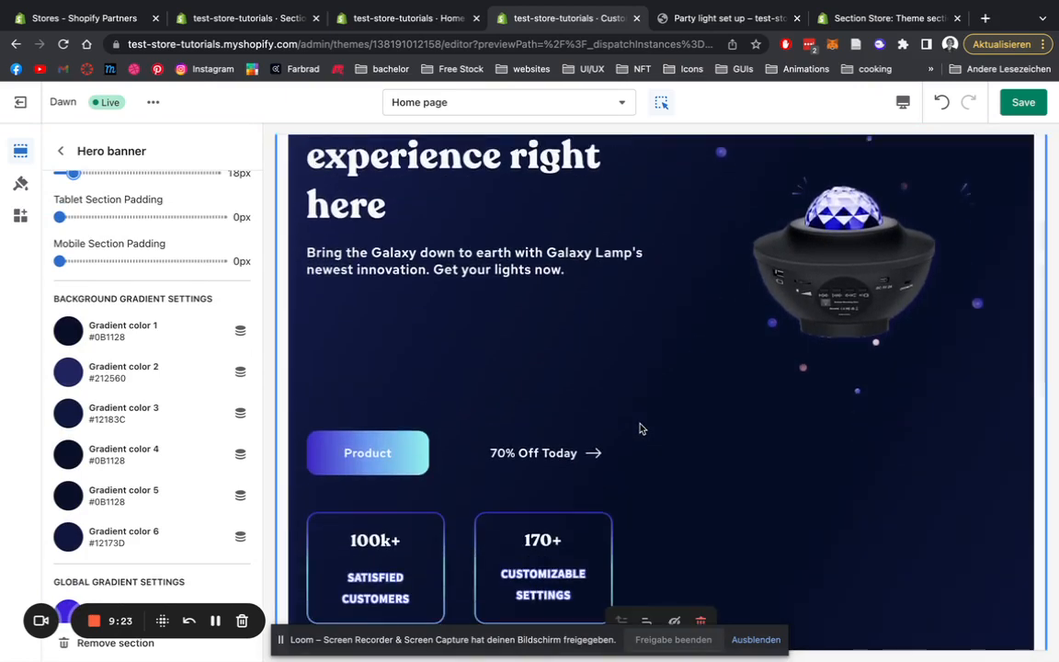
scroll(641, 428, down, 1)
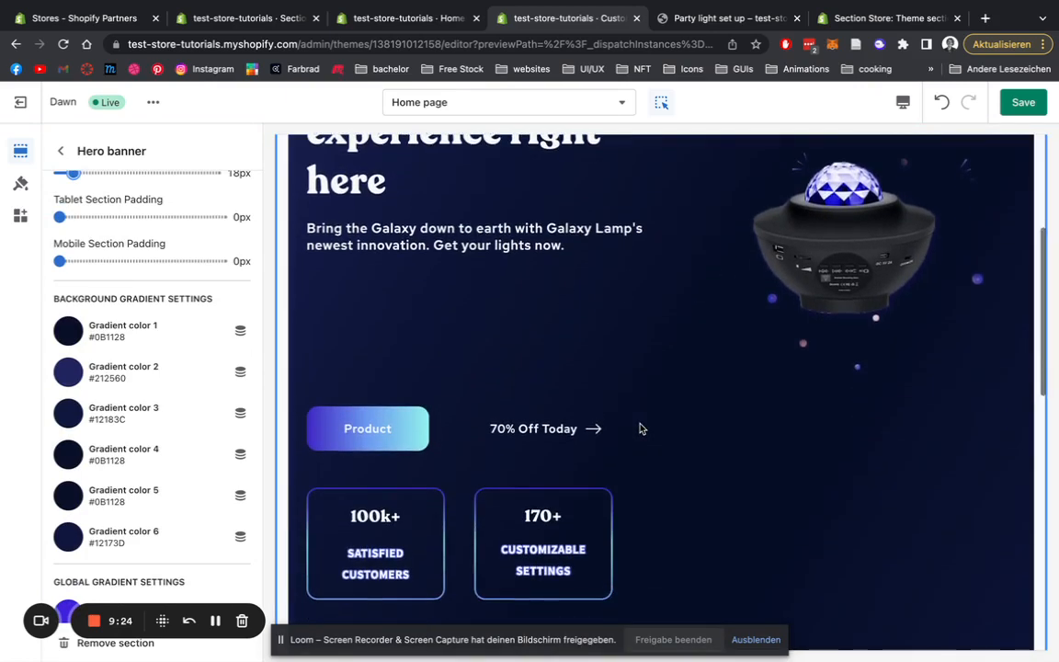
click(67, 333)
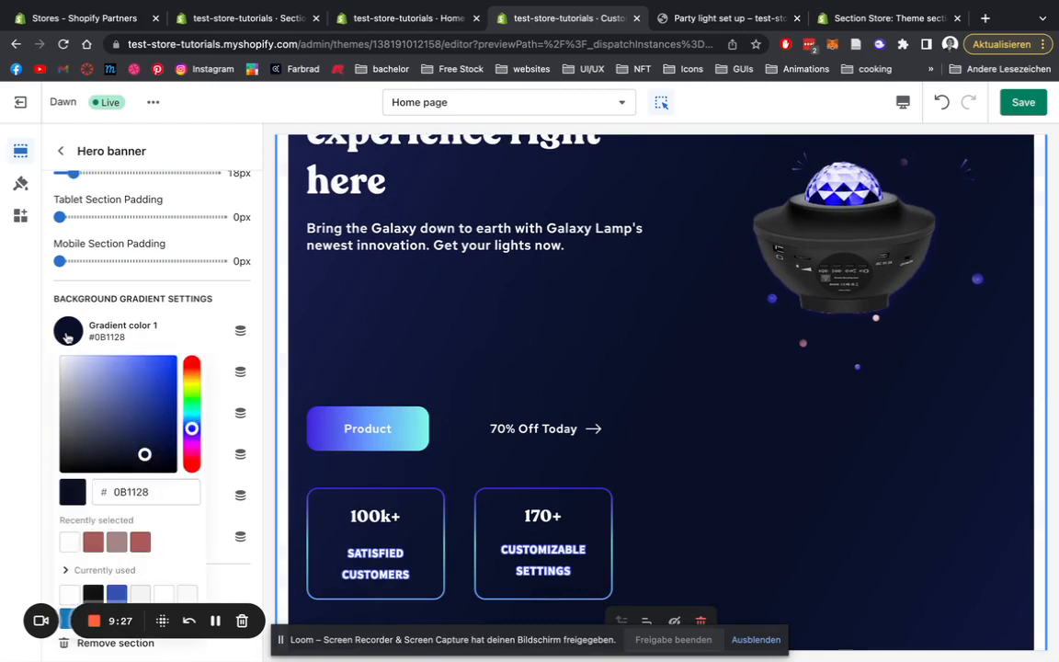
drag(192, 427, 193, 370)
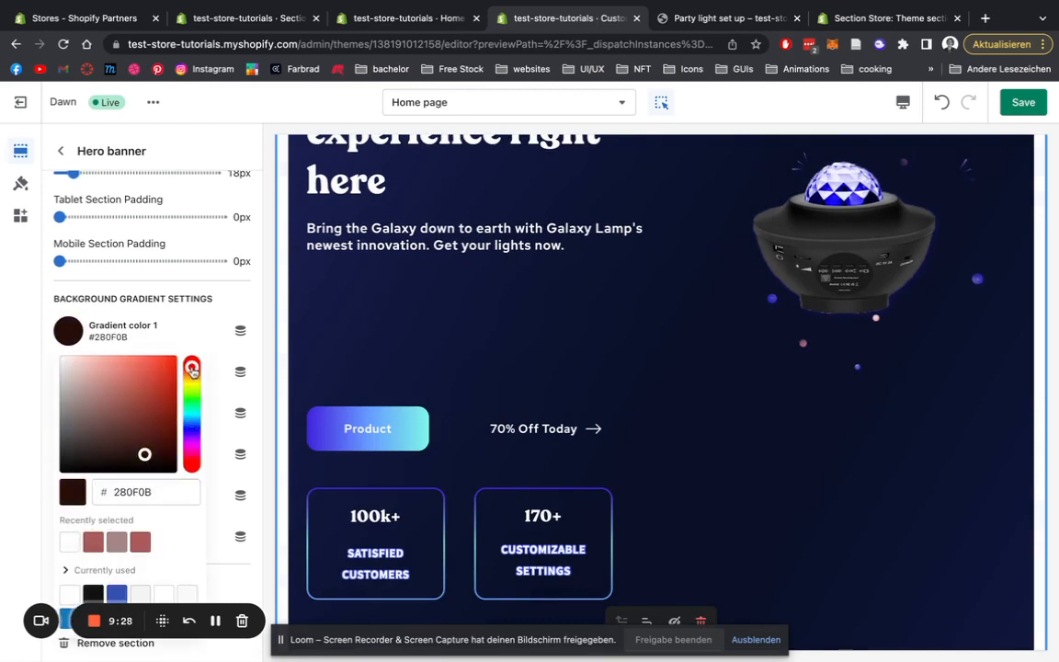
drag(129, 432, 162, 367)
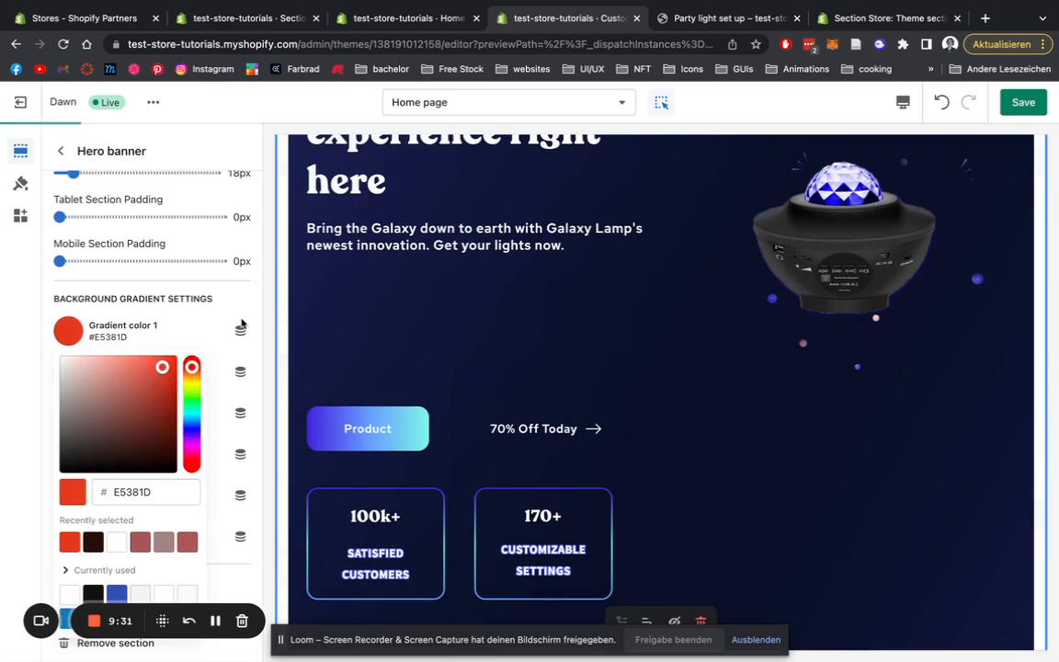
scroll(456, 402, down, 5)
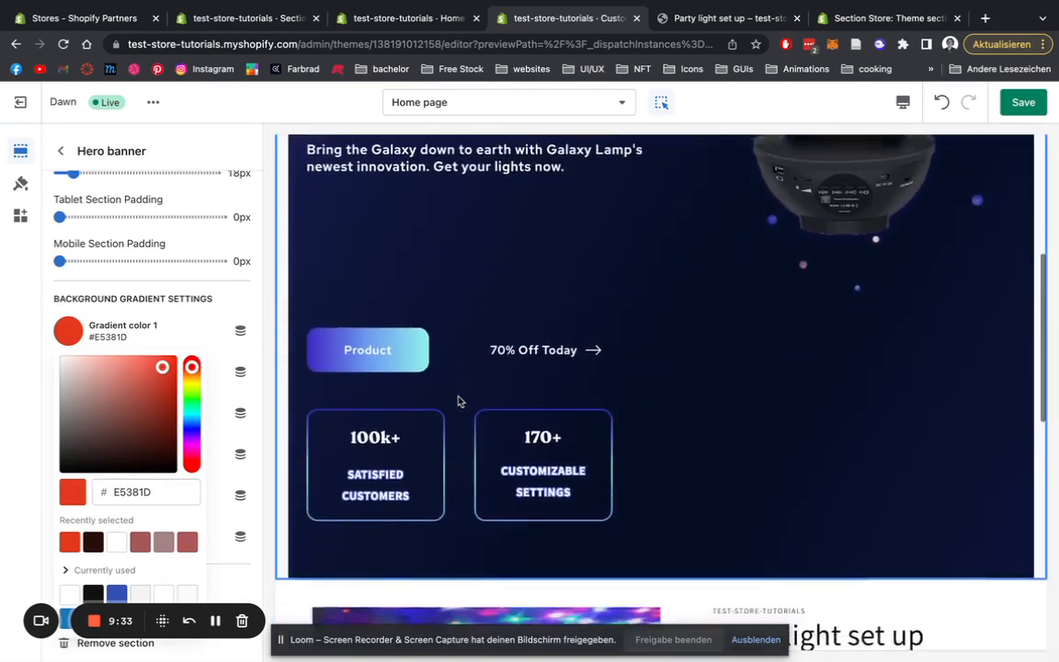
scroll(456, 402, up, 4)
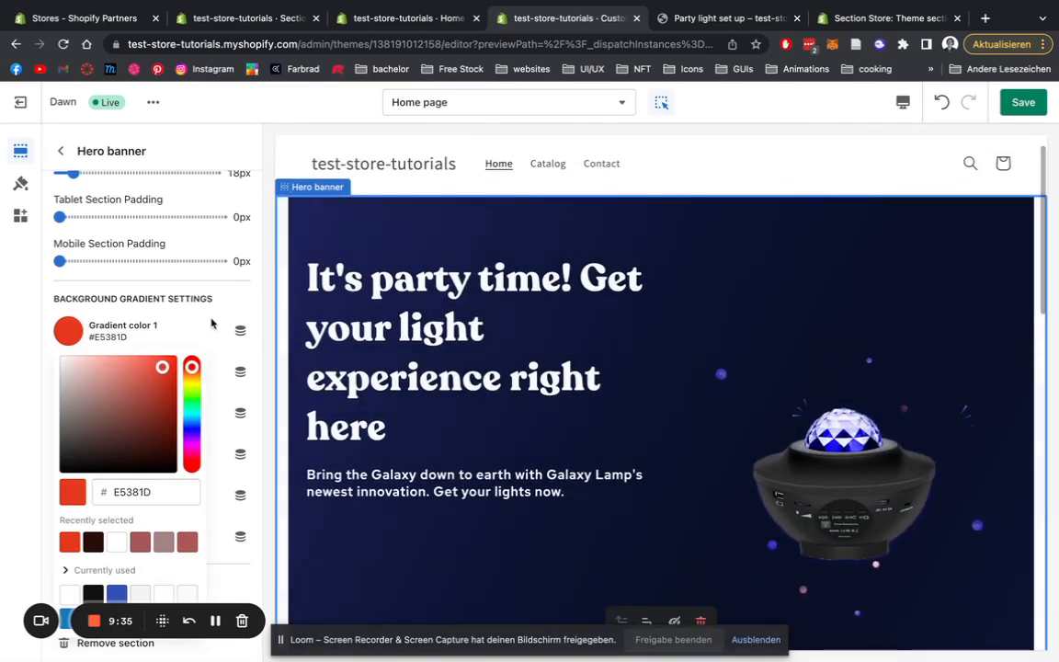
Step: Try the red #E71616 for Gradient color 4 of the Hero banner's background and check the banner in the preview
click(260, 326)
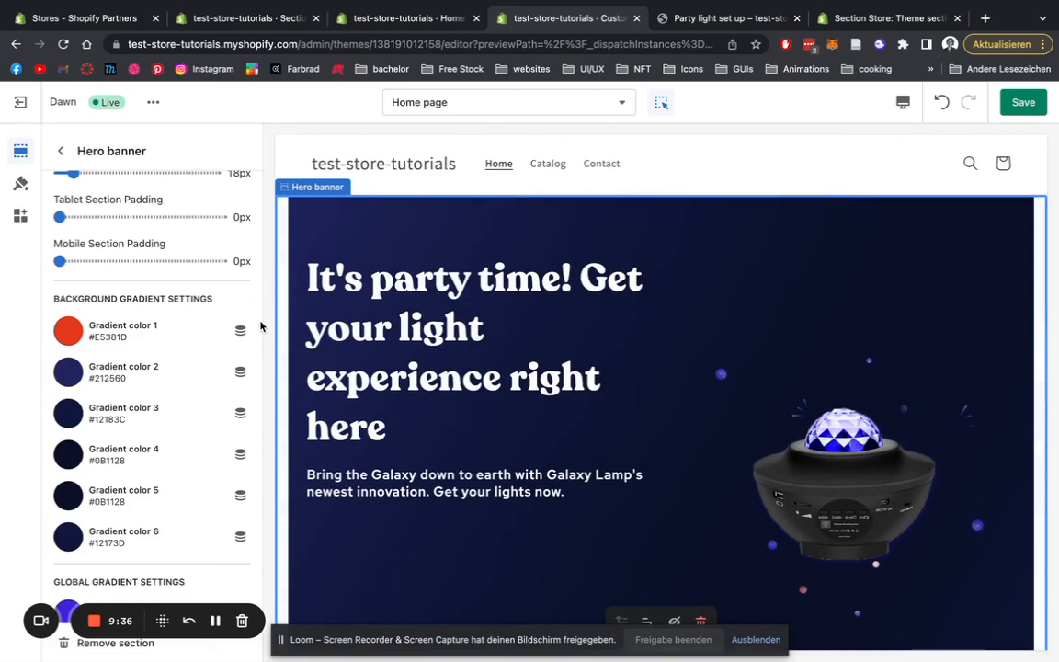
click(67, 449)
click(193, 161)
drag(101, 207, 166, 166)
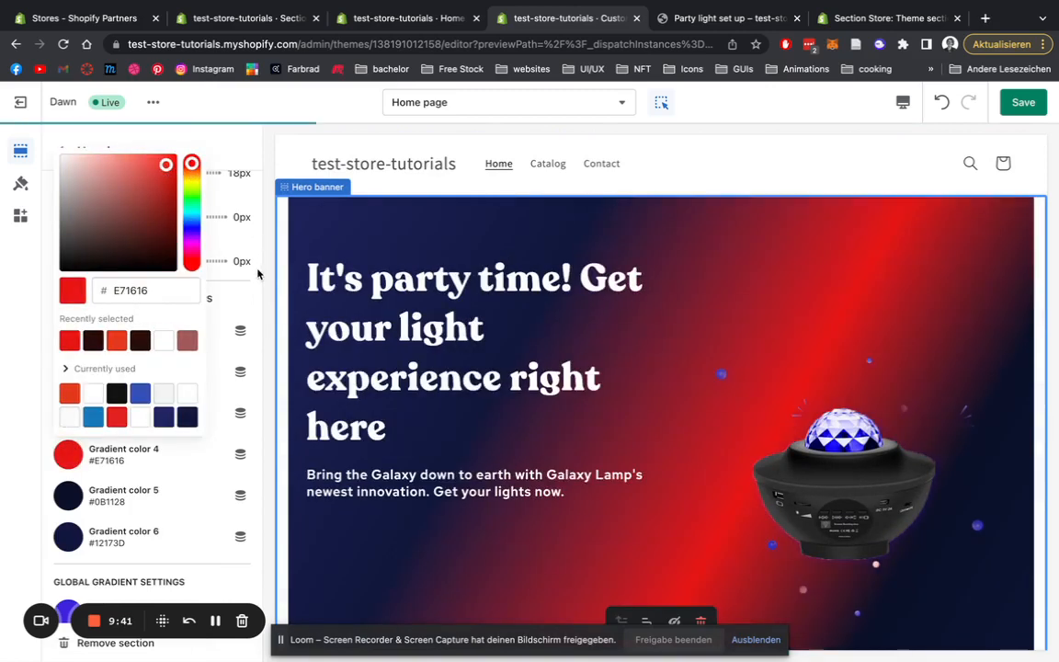
scroll(719, 360, down, 5)
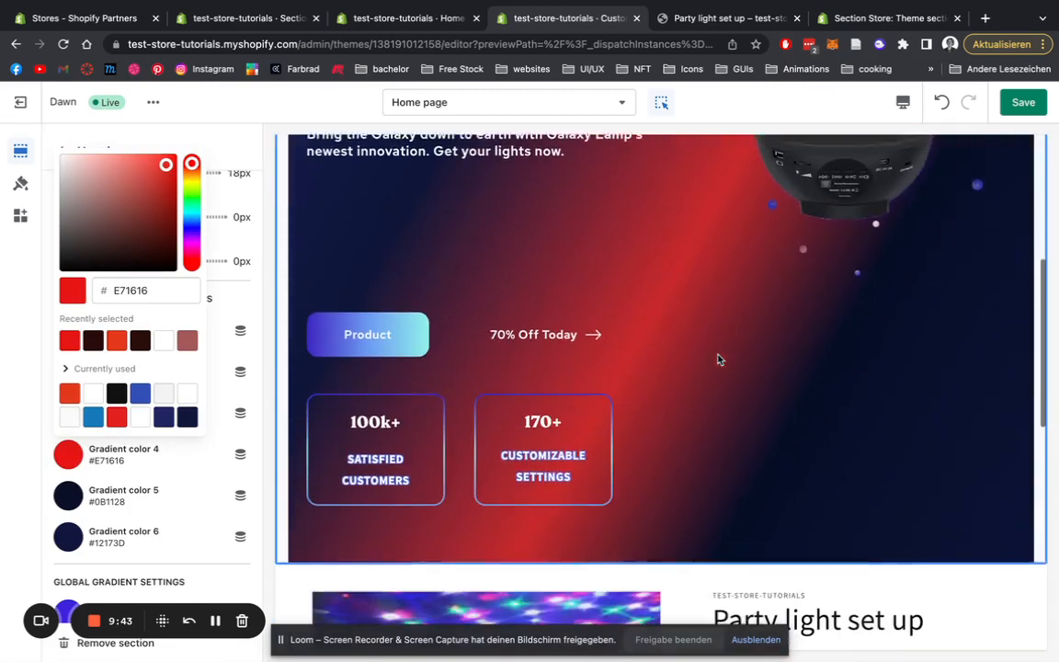
scroll(717, 354, up, 1)
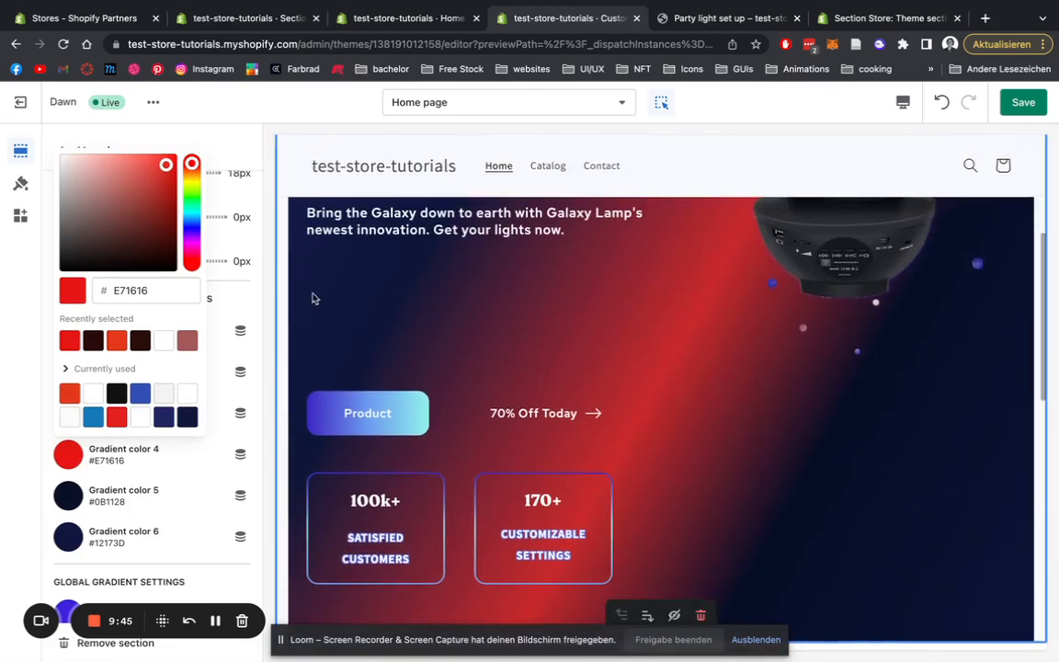
click(248, 317)
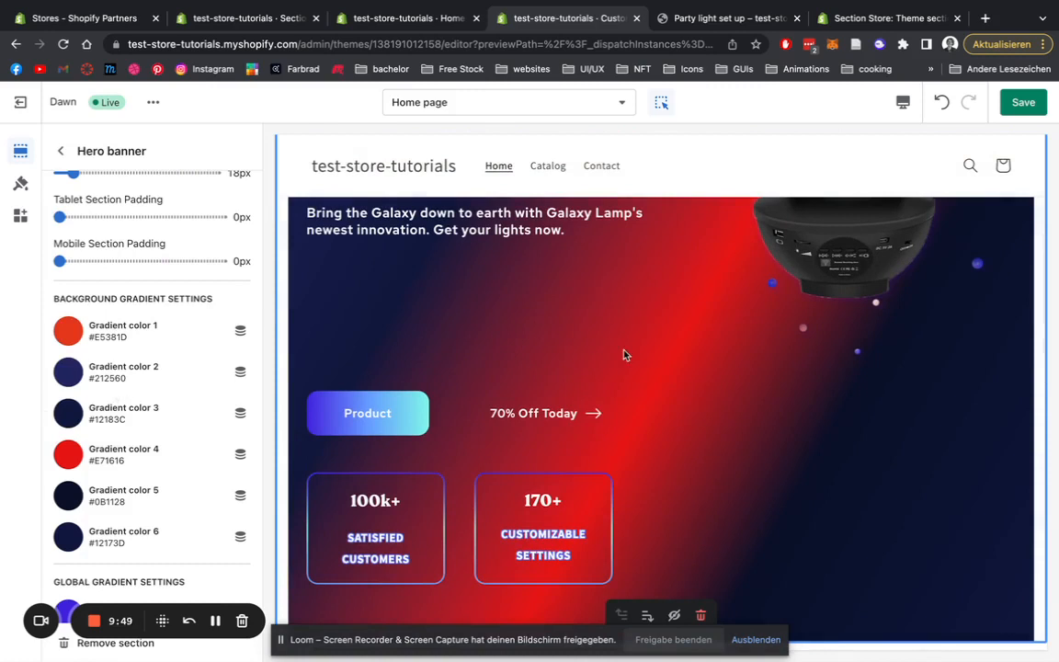
Step: Review the background gradient across the Hero banner, and undo the red changes to background Gradient colors 4 and 1
scroll(623, 354, up, 2)
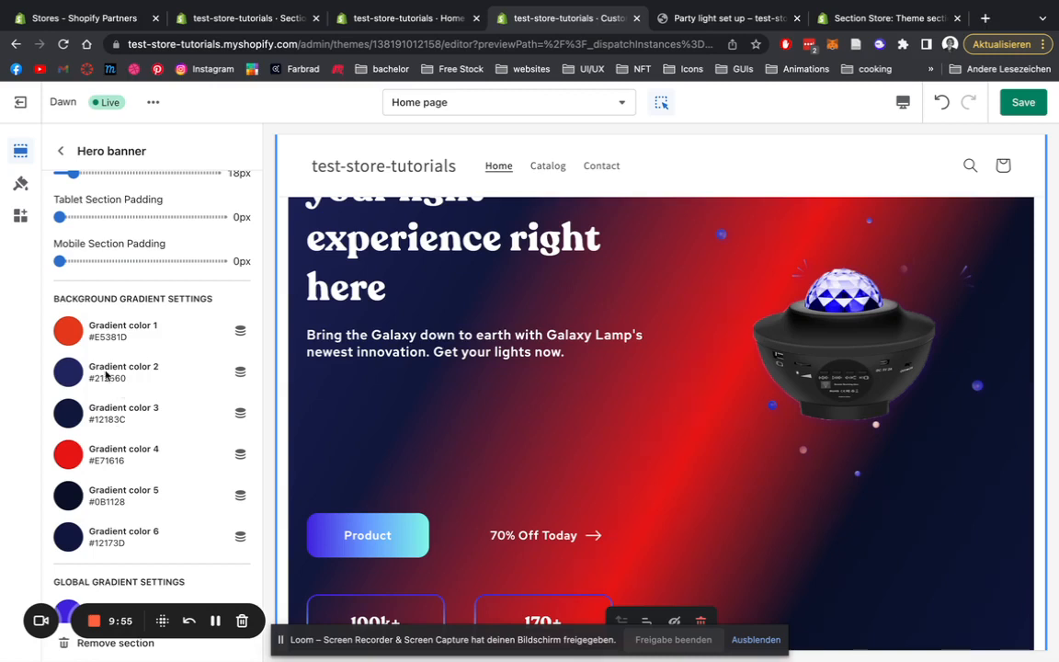
scroll(93, 333, up, 1)
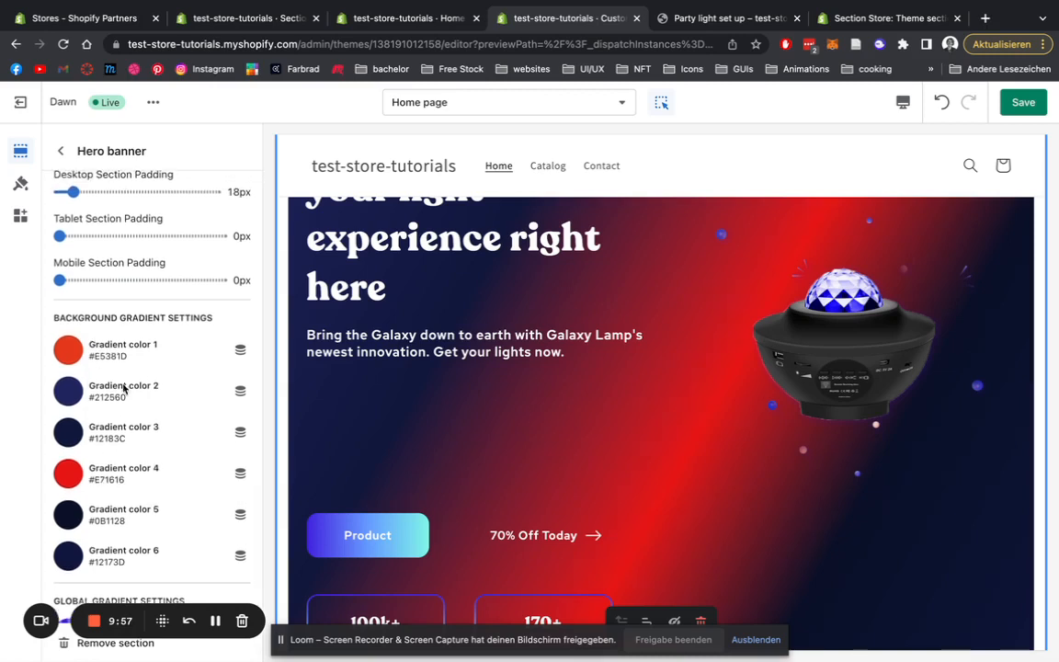
scroll(513, 411, down, 2)
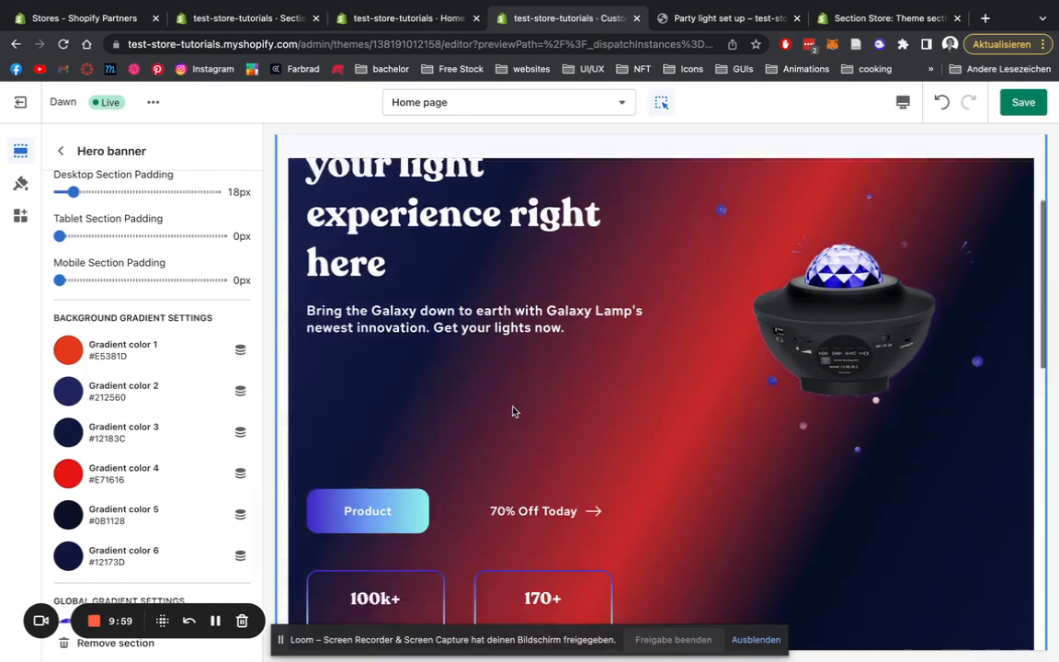
scroll(513, 411, up, 3)
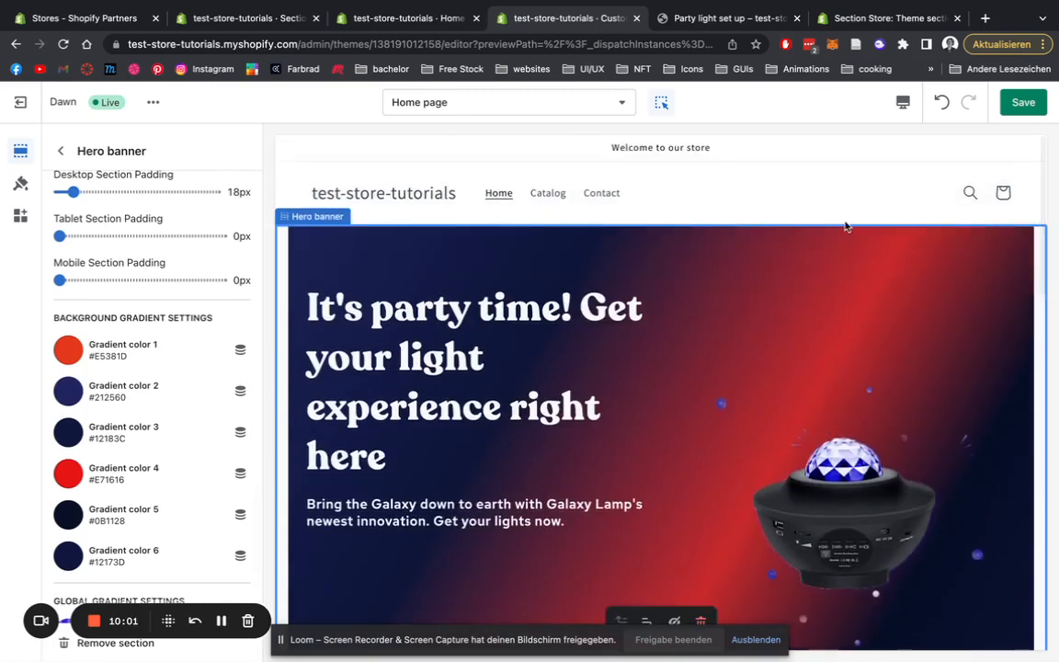
scroll(165, 440, down, 2)
scroll(554, 451, down, 3)
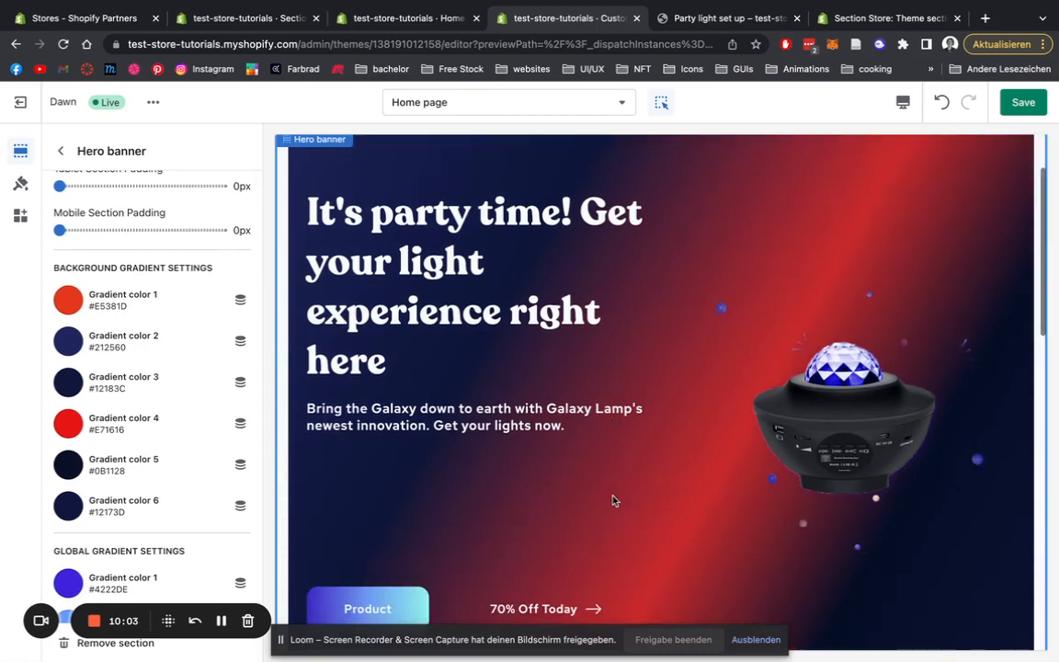
scroll(174, 390, down, 1)
scroll(177, 326, up, 3)
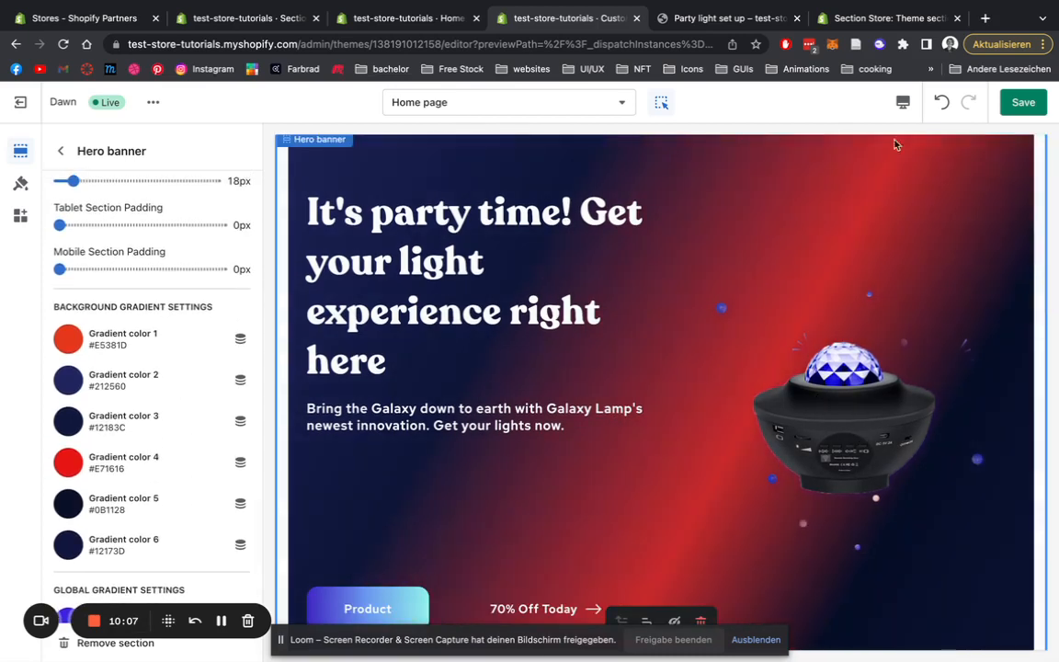
click(943, 104)
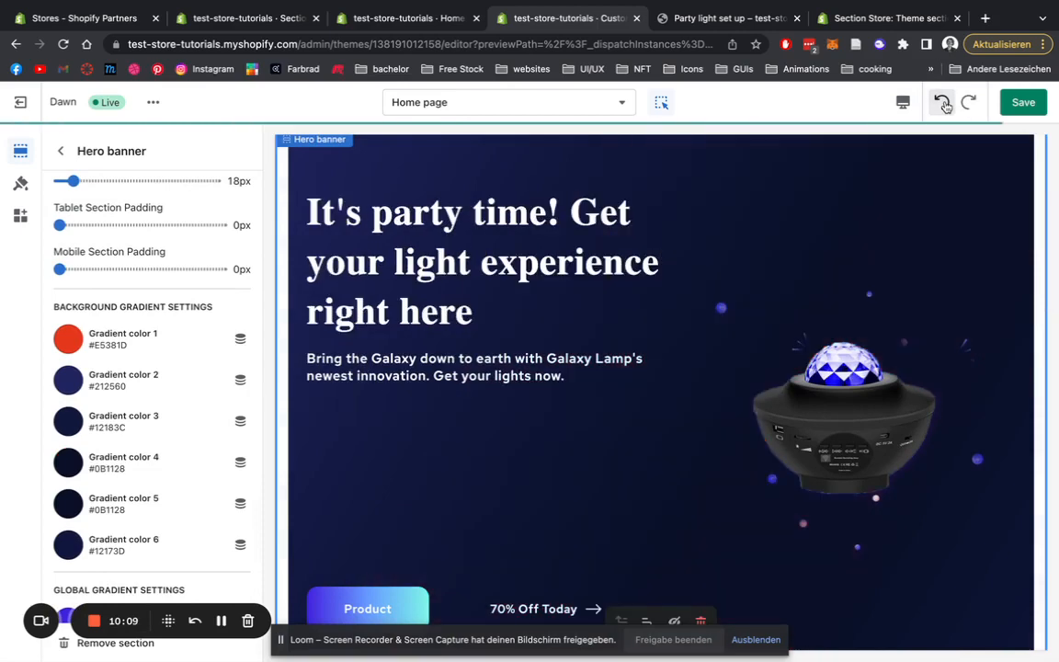
click(944, 104)
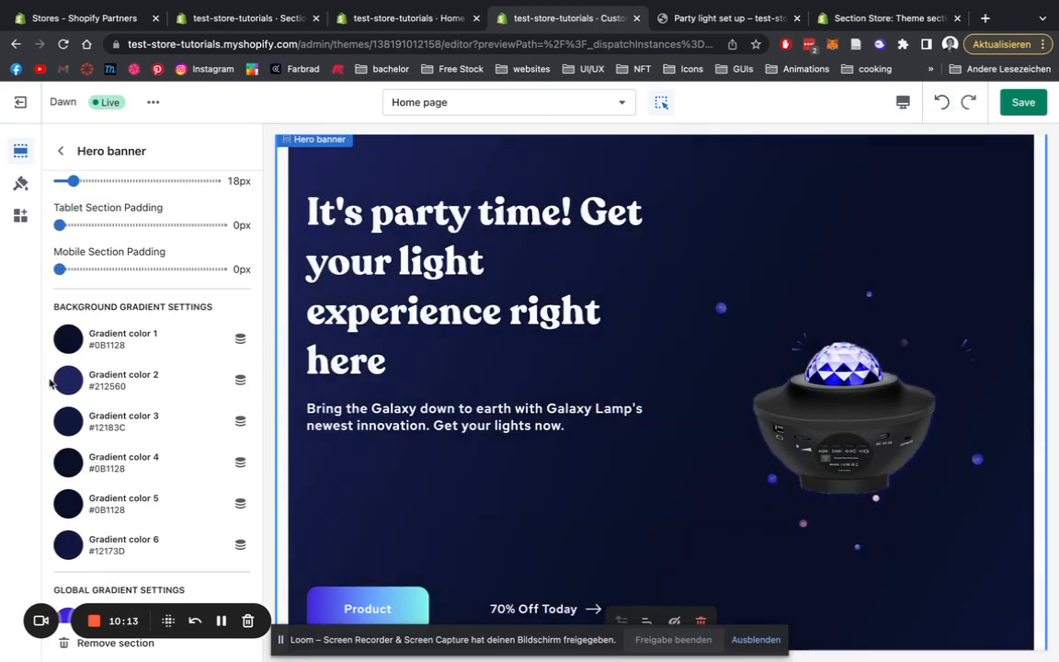
Step: Try #834040 for Gradient color 1 in the global gradient settings, settle on the red #DA4444, and check the button and feature boxes
scroll(154, 392, down, 3)
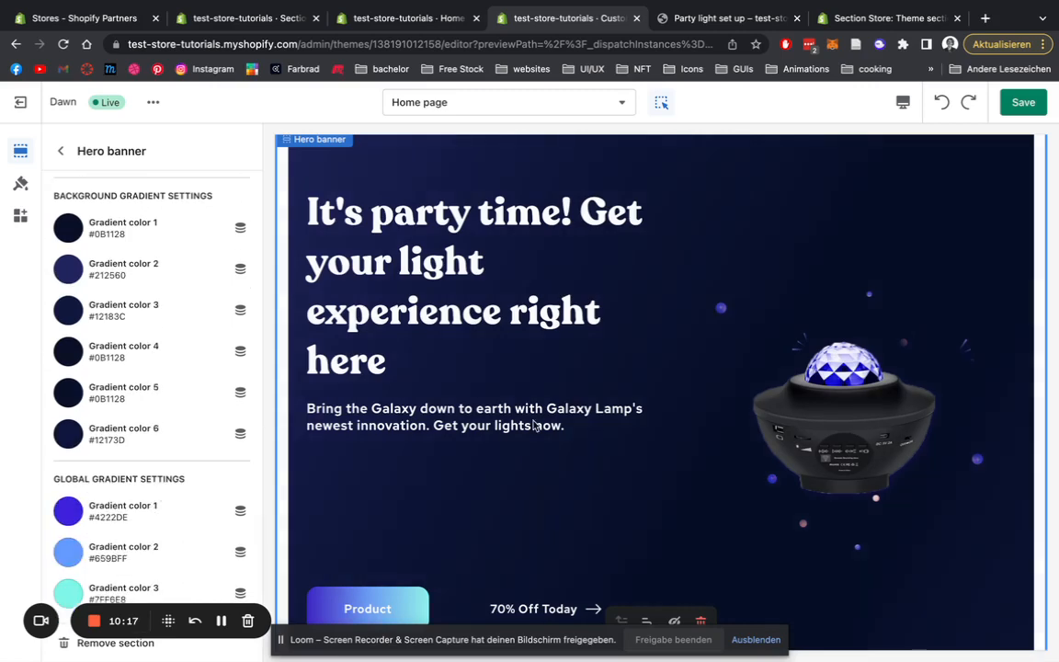
scroll(534, 425, up, 1)
scroll(534, 426, down, 4)
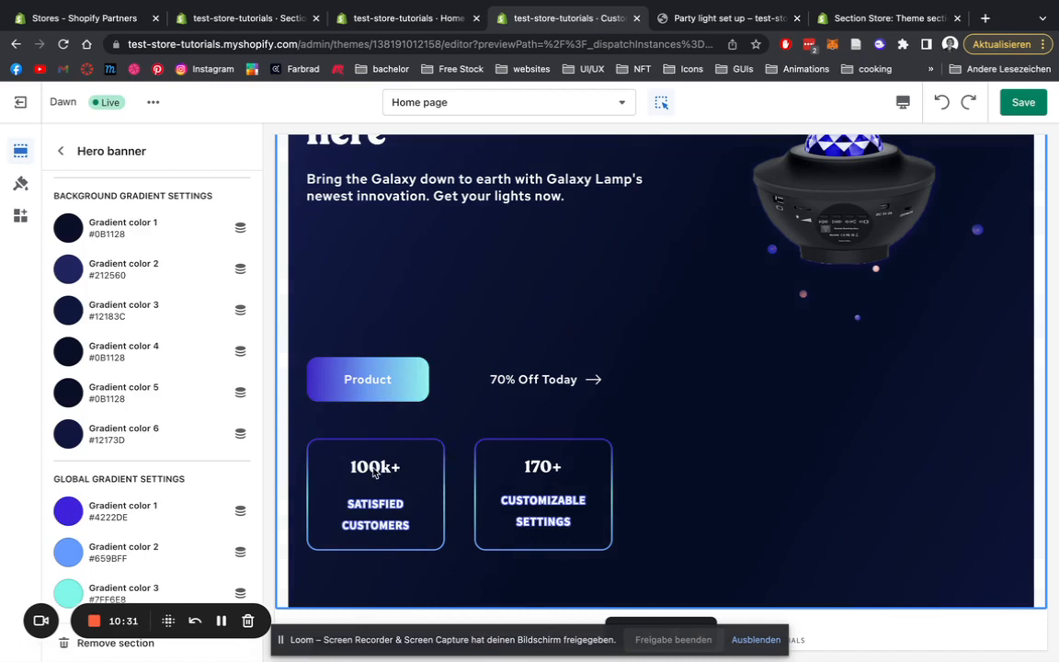
click(69, 512)
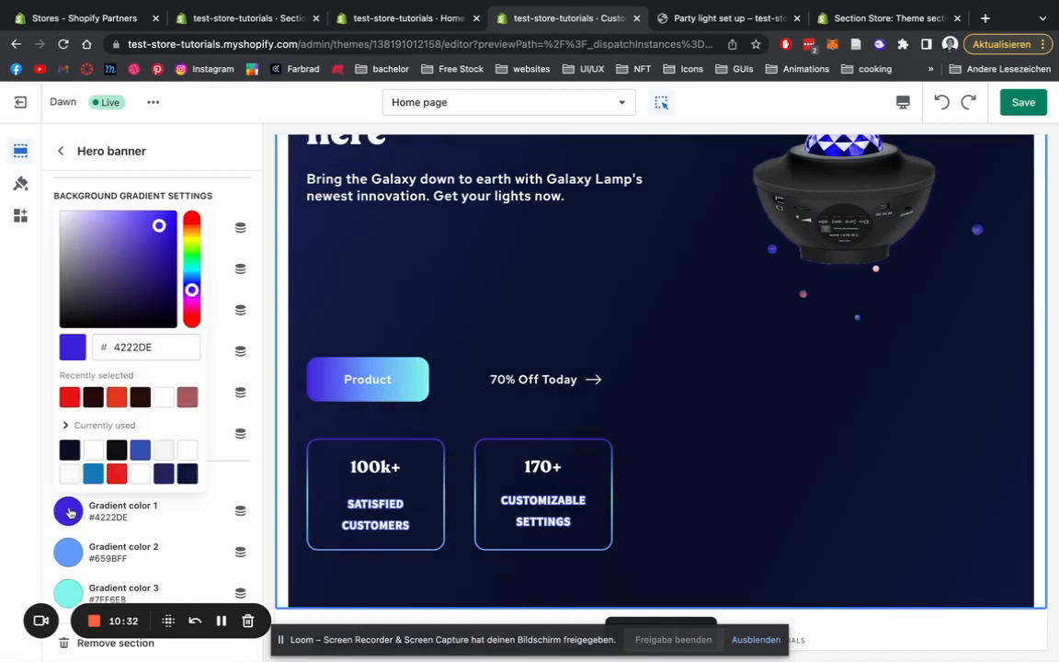
click(191, 221)
click(120, 238)
drag(120, 237, 119, 268)
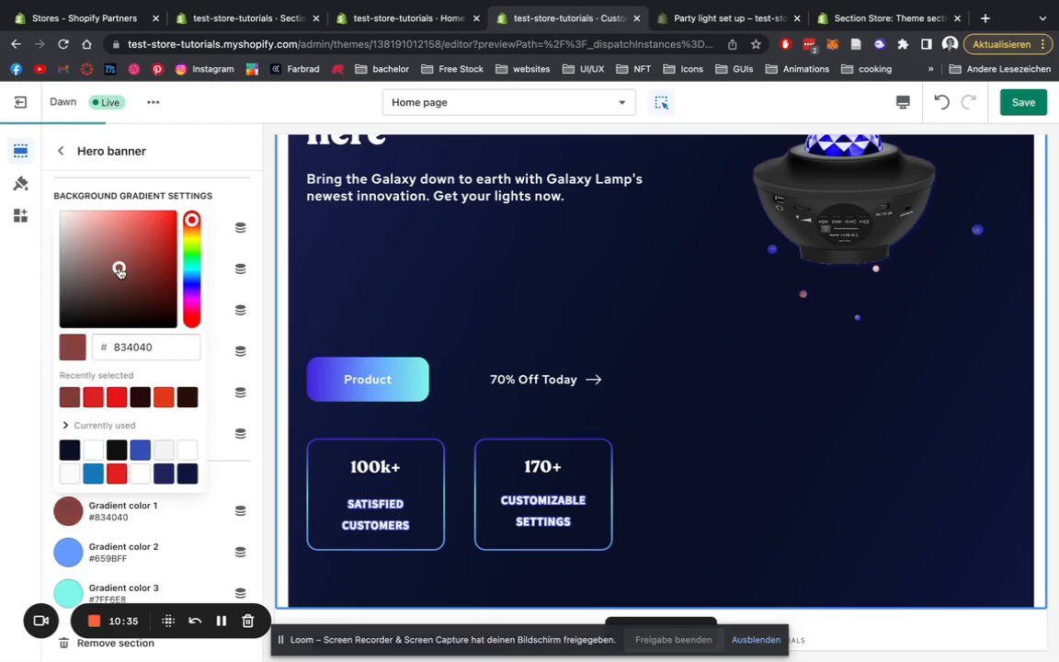
scroll(456, 427, down, 2)
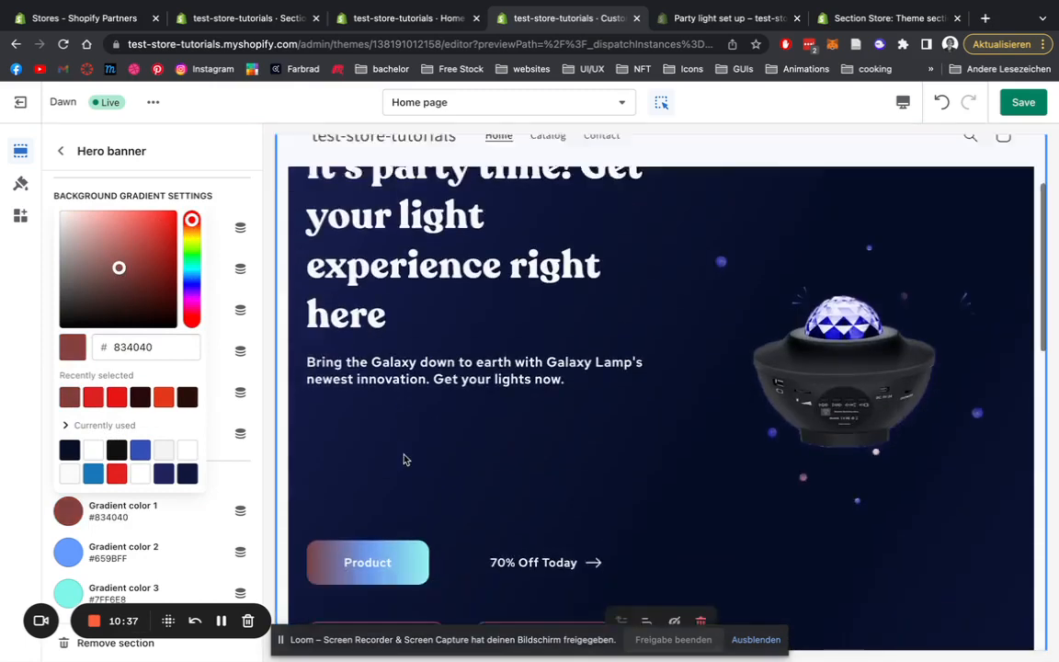
scroll(407, 462, down, 5)
drag(111, 244, 140, 229)
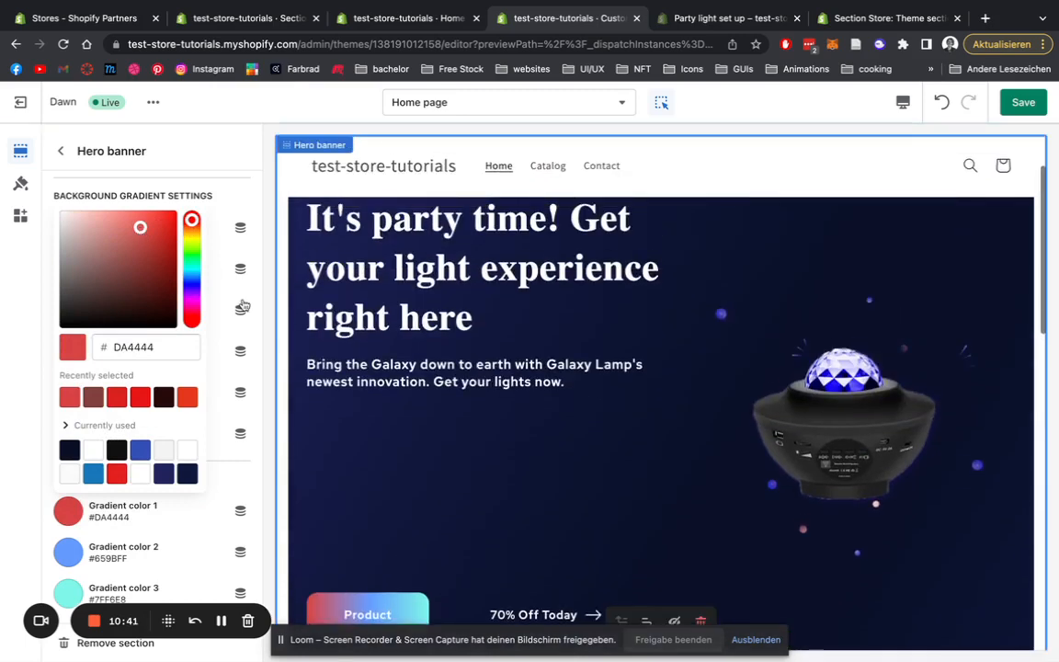
scroll(461, 461, down, 7)
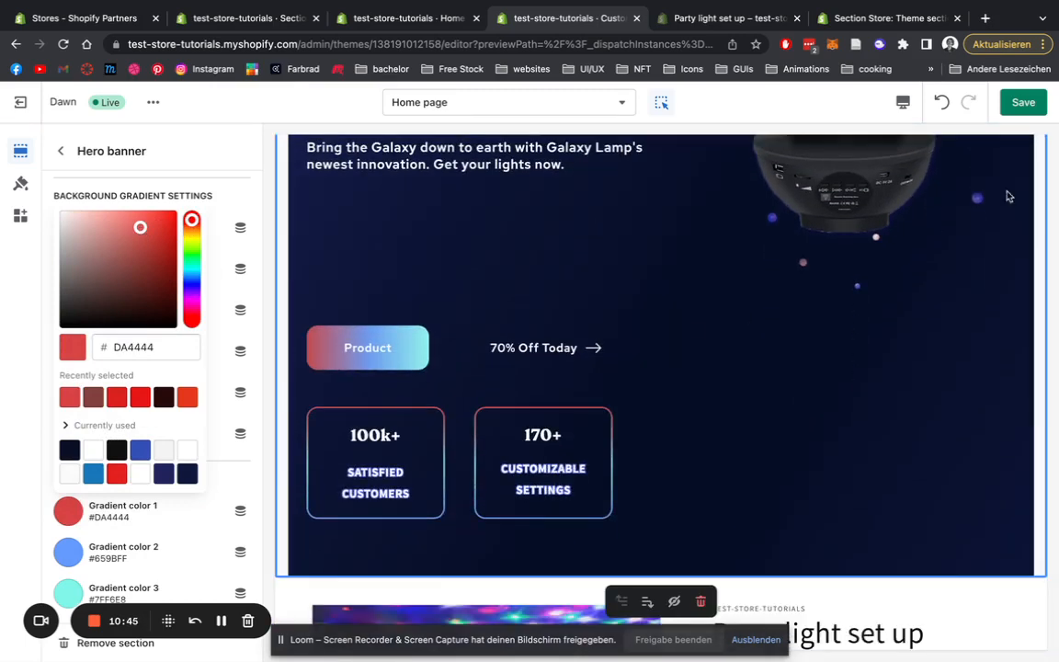
Step: Save the theme changes and open the store's home page in a new tab to review the finished Hero banner
click(1021, 104)
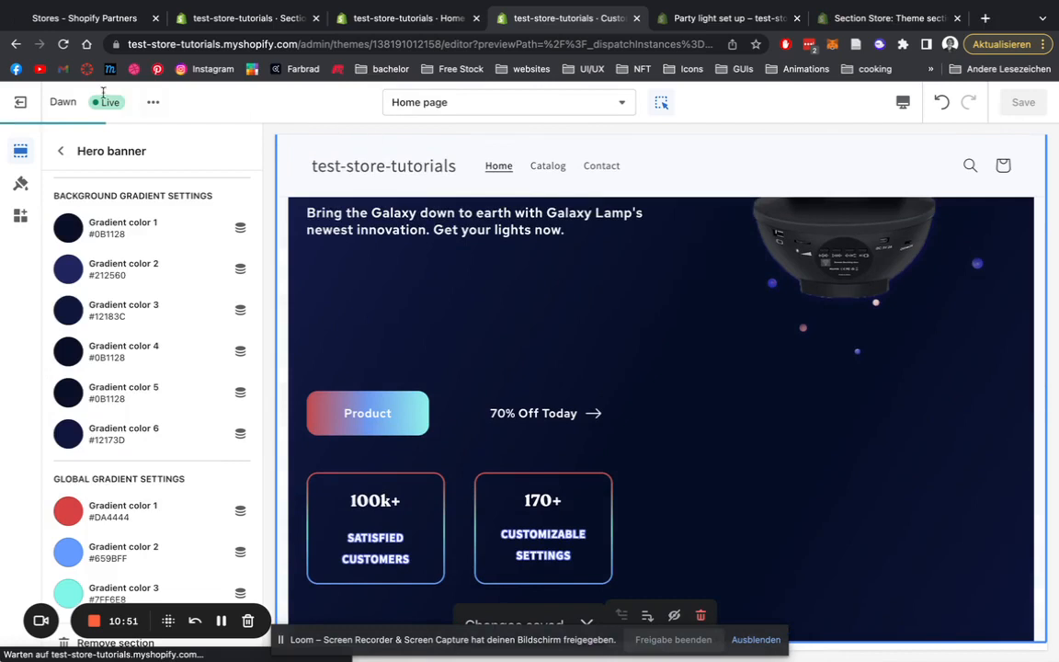
click(154, 104)
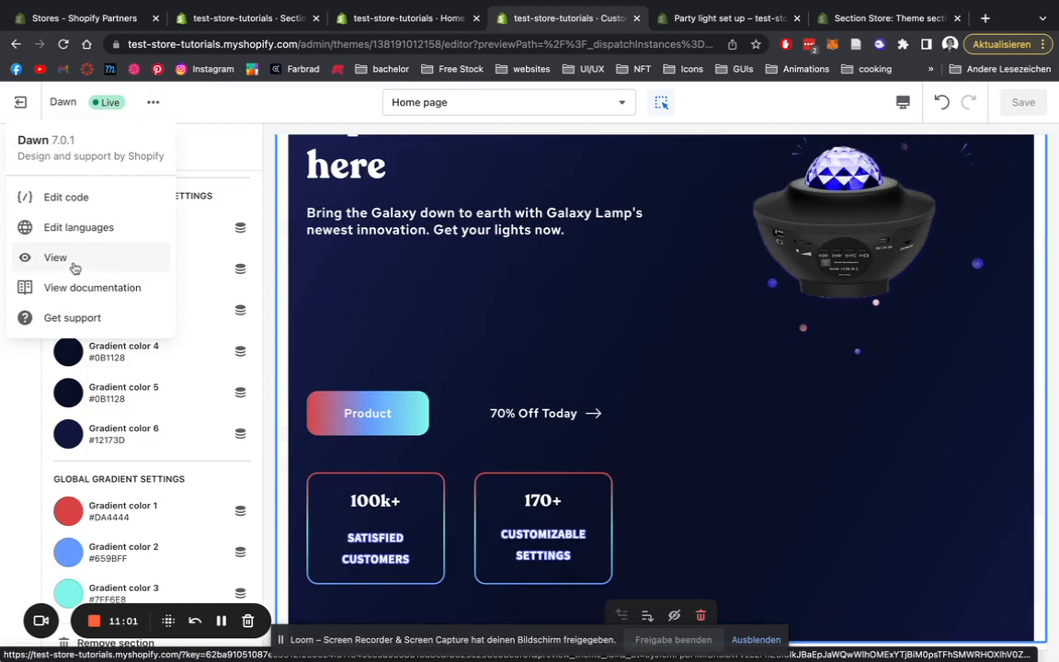
click(57, 259)
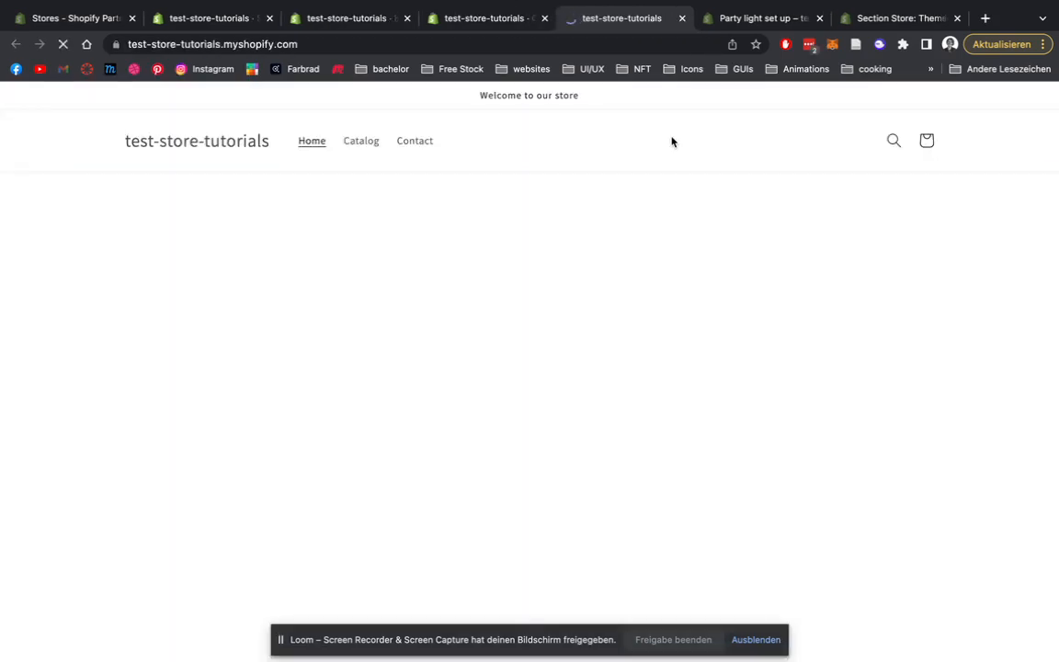
scroll(672, 142, down, 2)
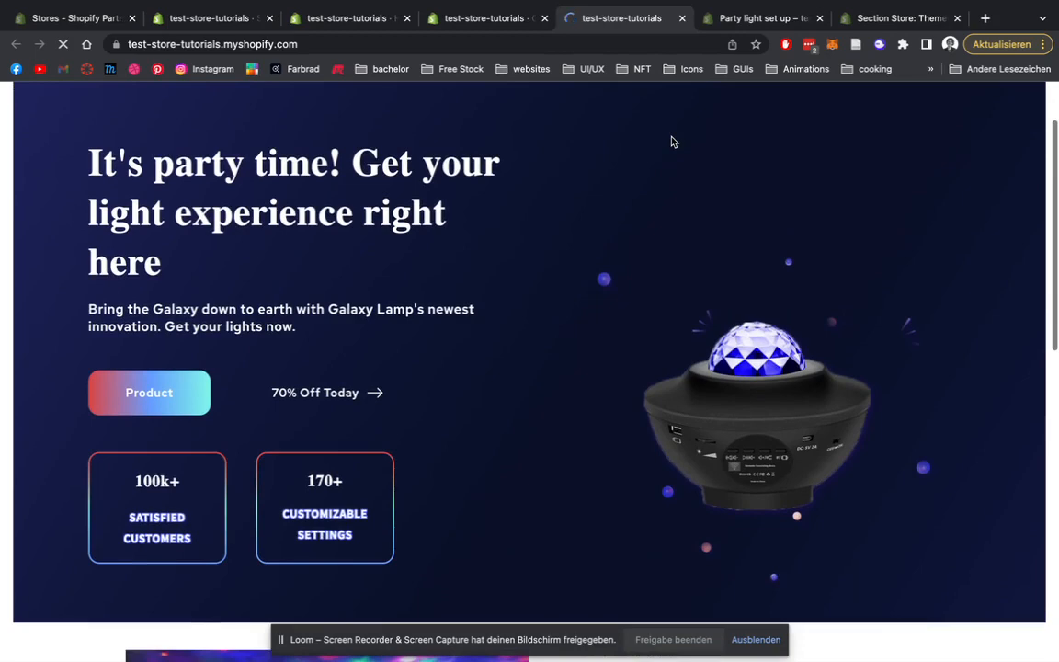
scroll(672, 142, down, 2)
scroll(673, 142, up, 1)
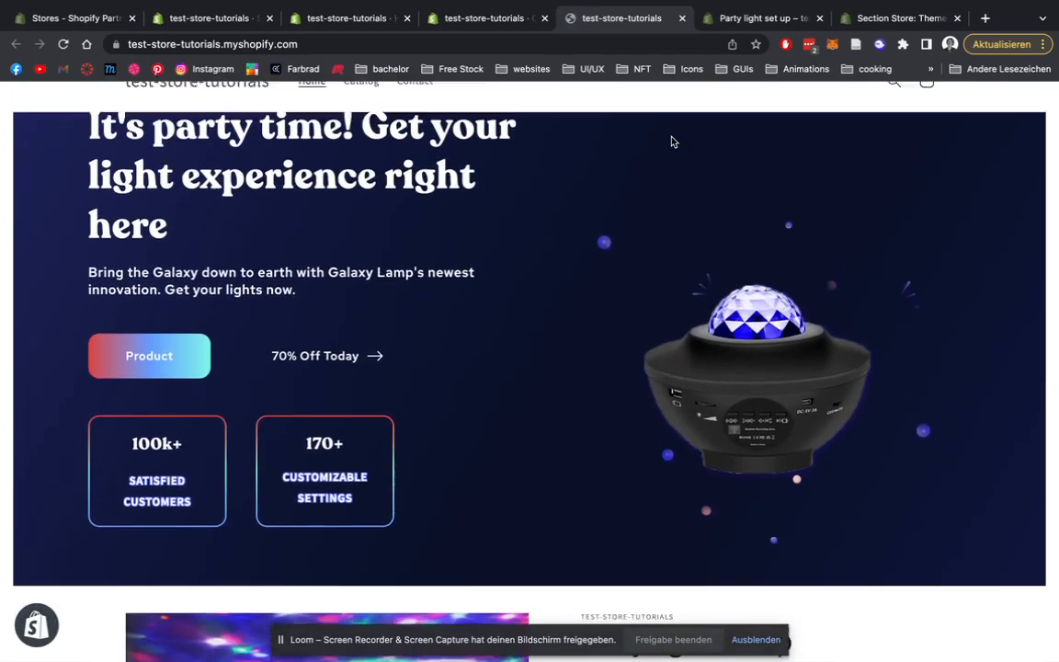
scroll(672, 142, up, 2)
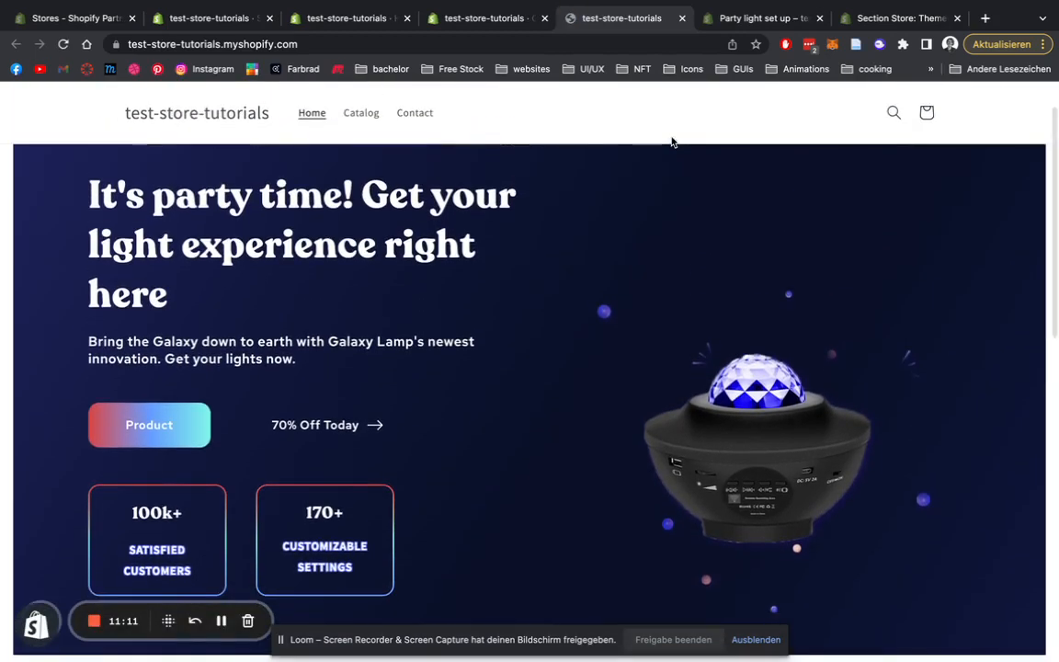
Step: Back in the theme editor, add the SS GLOW - Feature Section to the home page and place it between Hero banner and Featured product
click(484, 20)
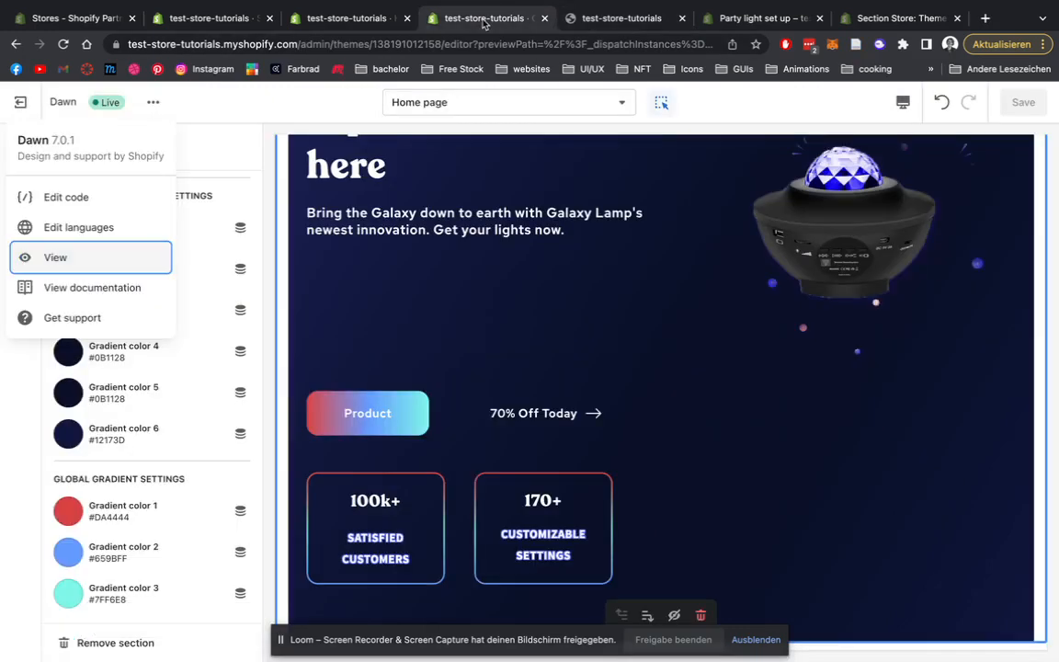
click(223, 134)
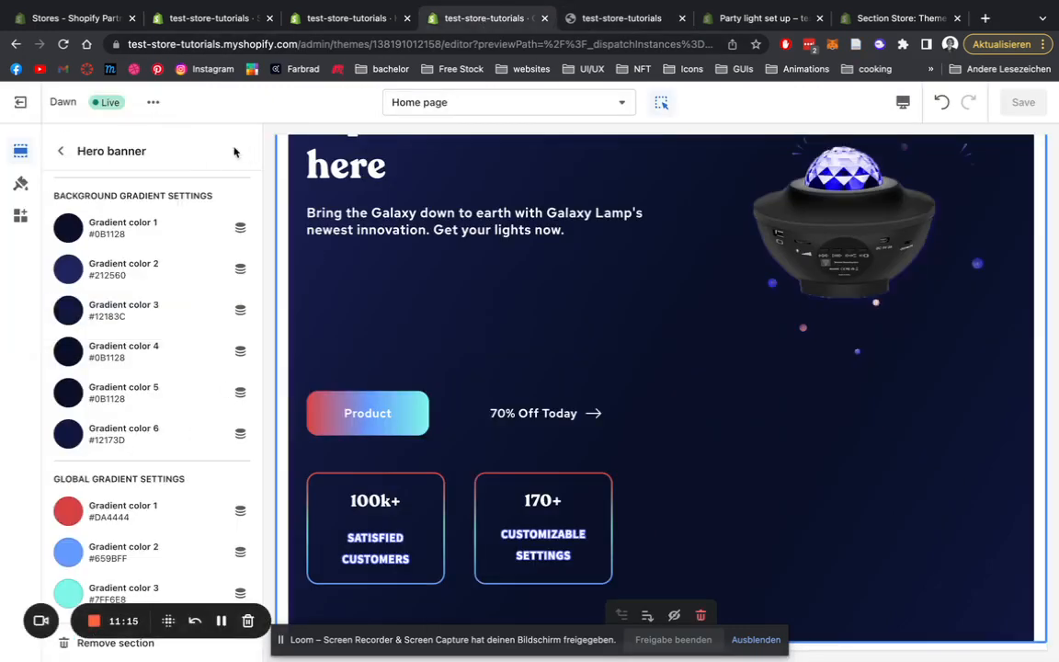
click(61, 150)
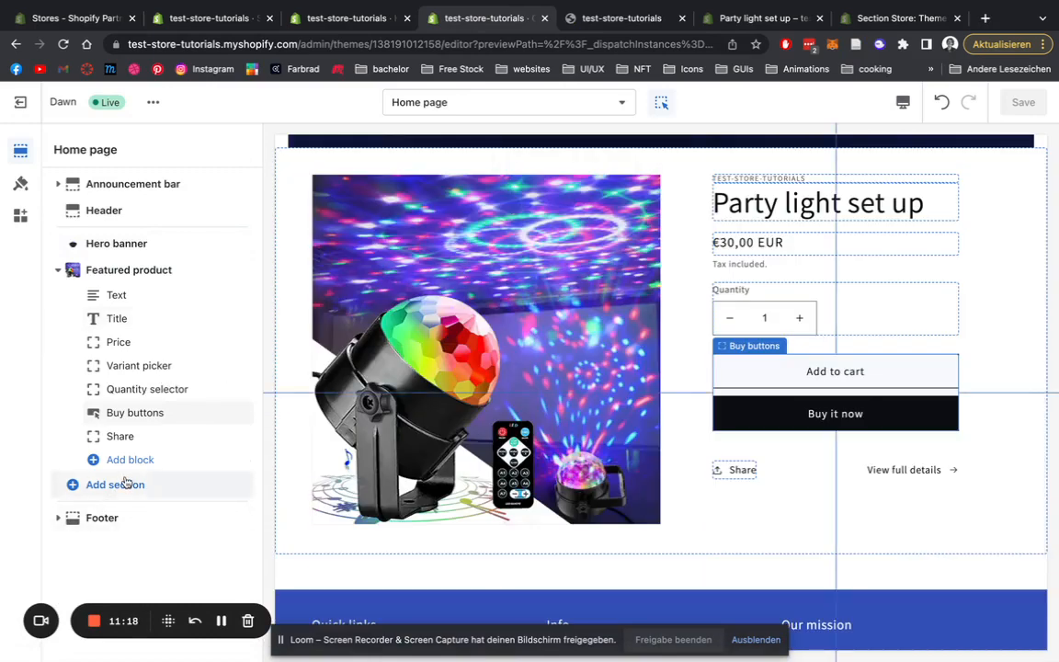
click(126, 484)
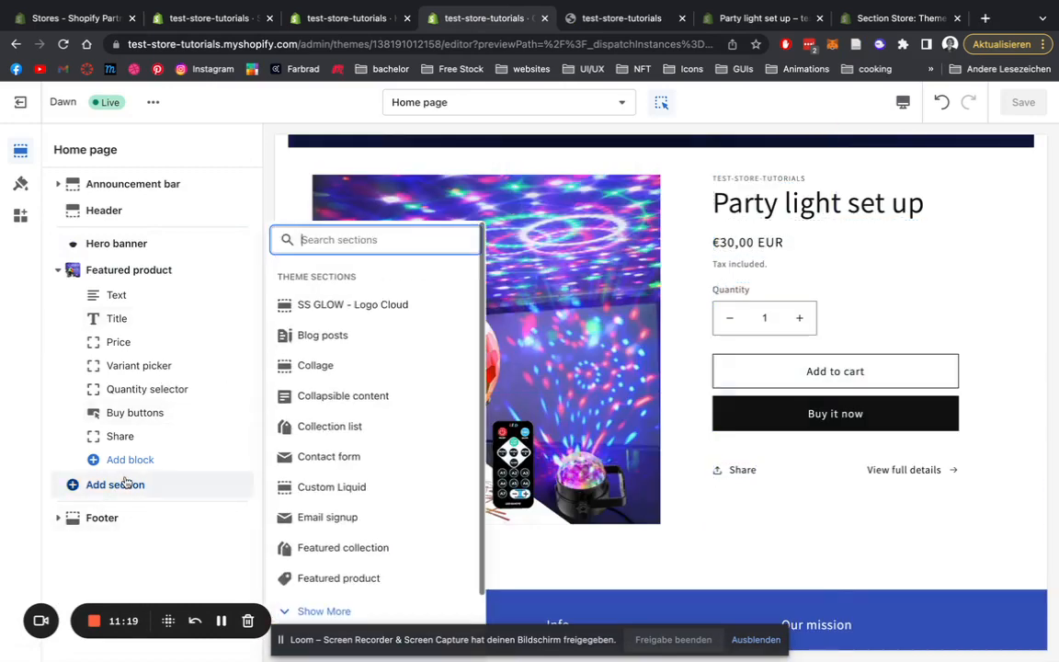
text(s)
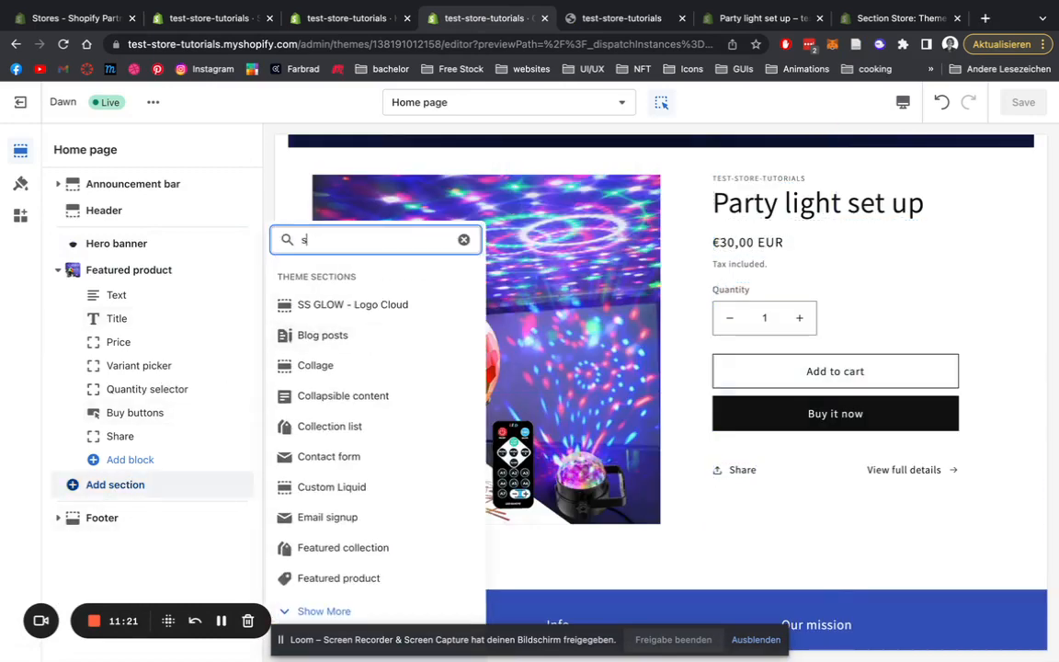
text(s glo)
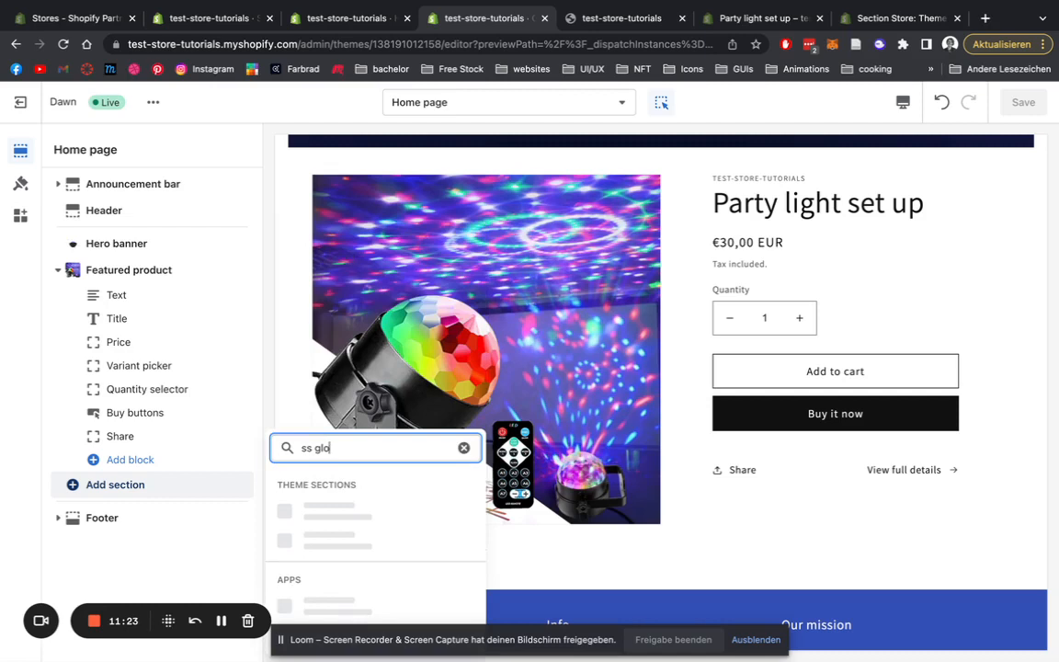
text(ew)
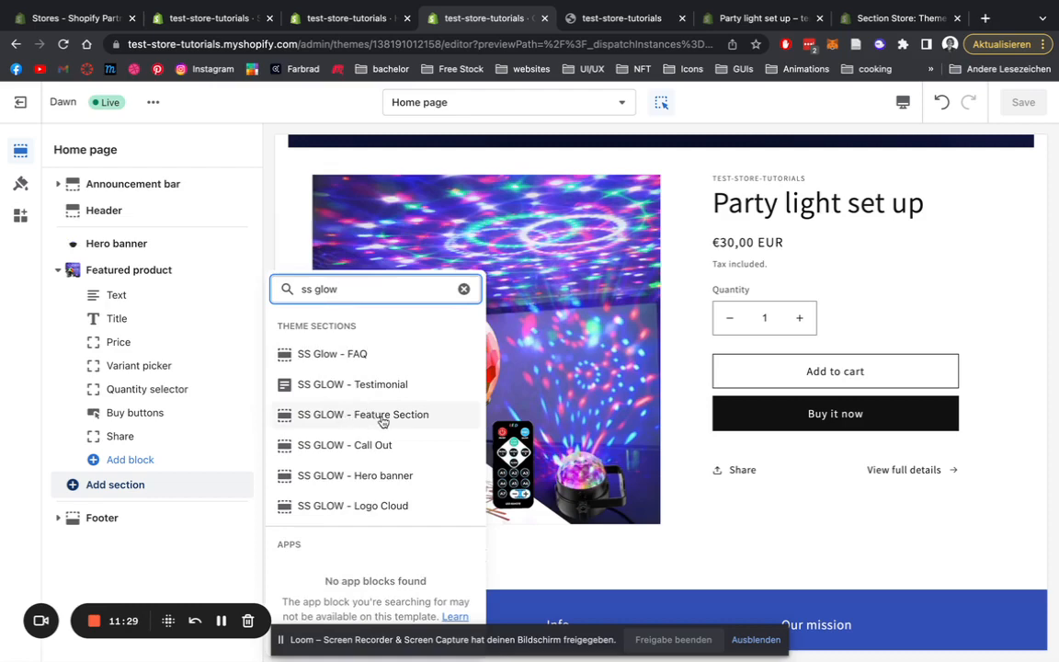
click(384, 420)
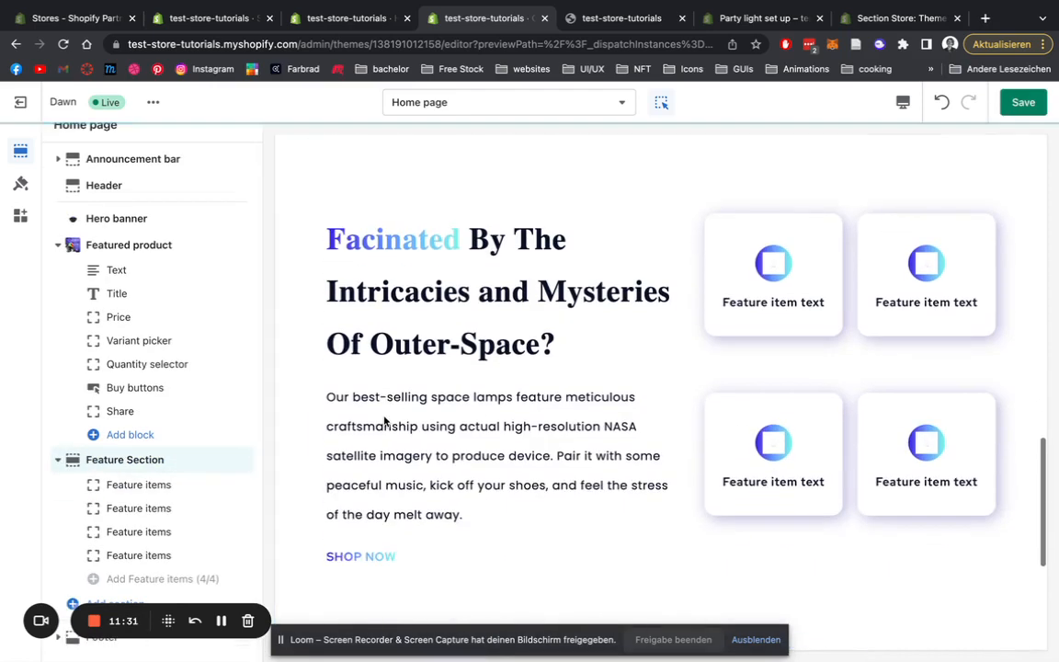
drag(246, 460, 232, 260)
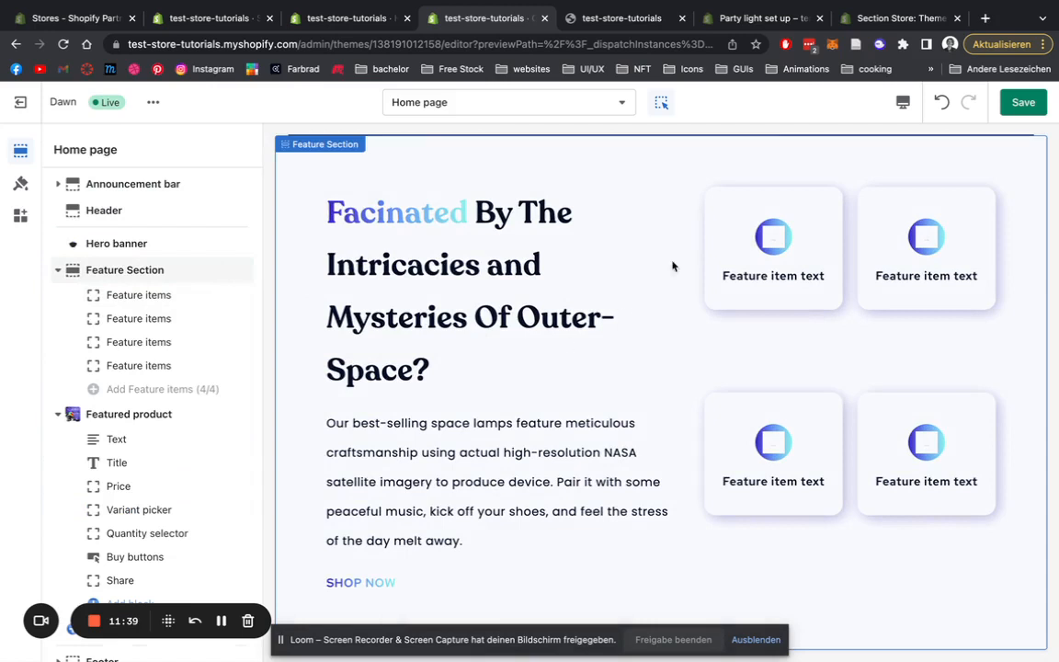
Step: Open the Feature Section's settings and change its gradient header part to "Amazed"
click(129, 270)
click(137, 234)
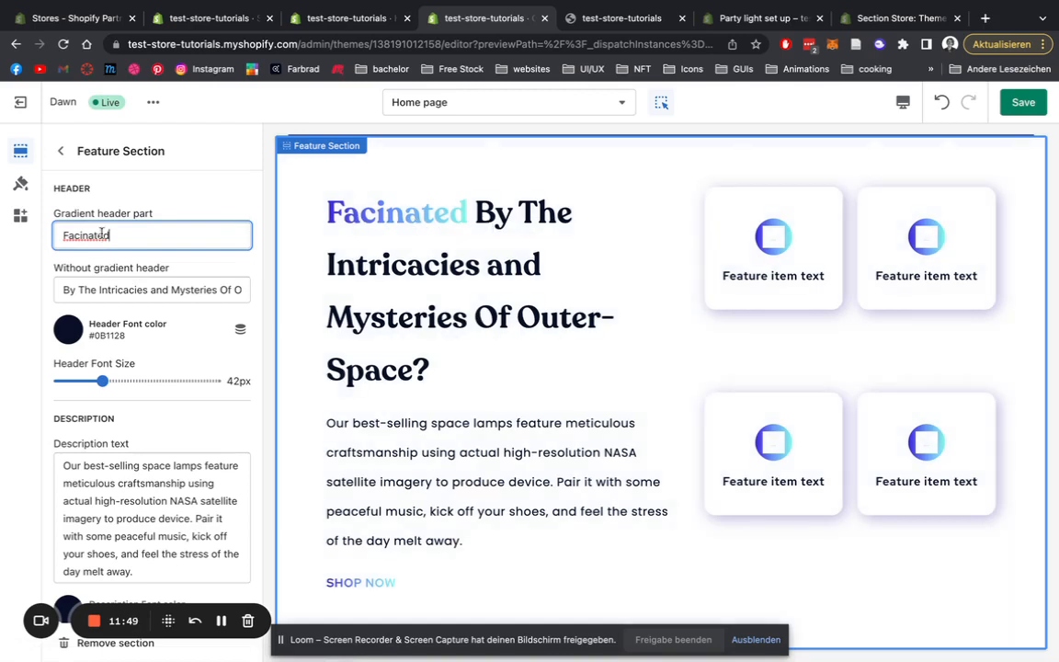
drag(117, 237, 26, 240)
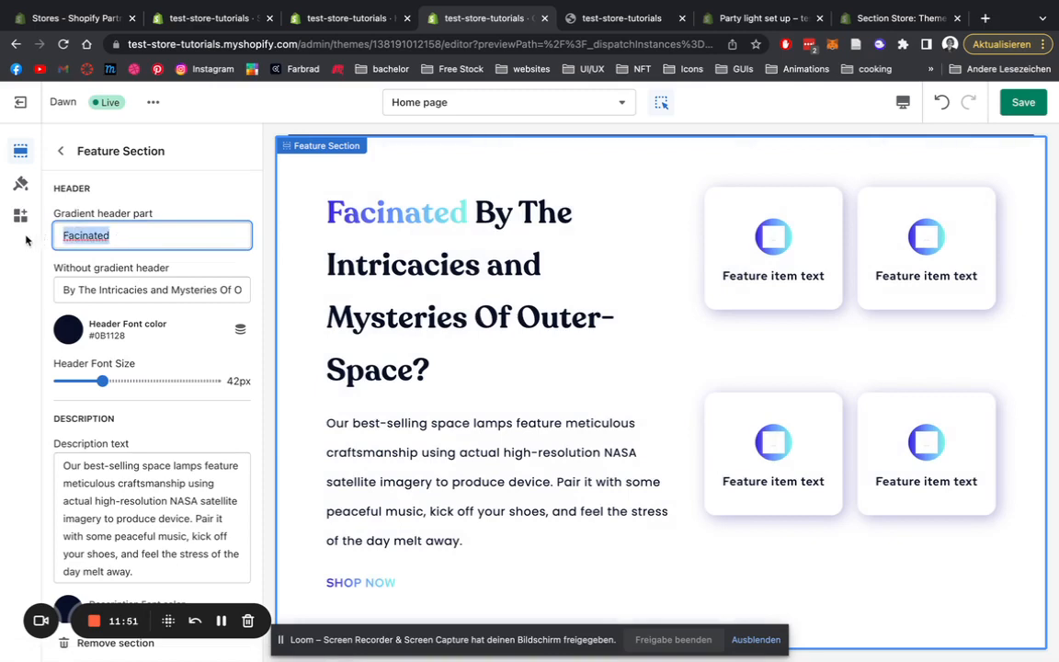
text(Amazed)
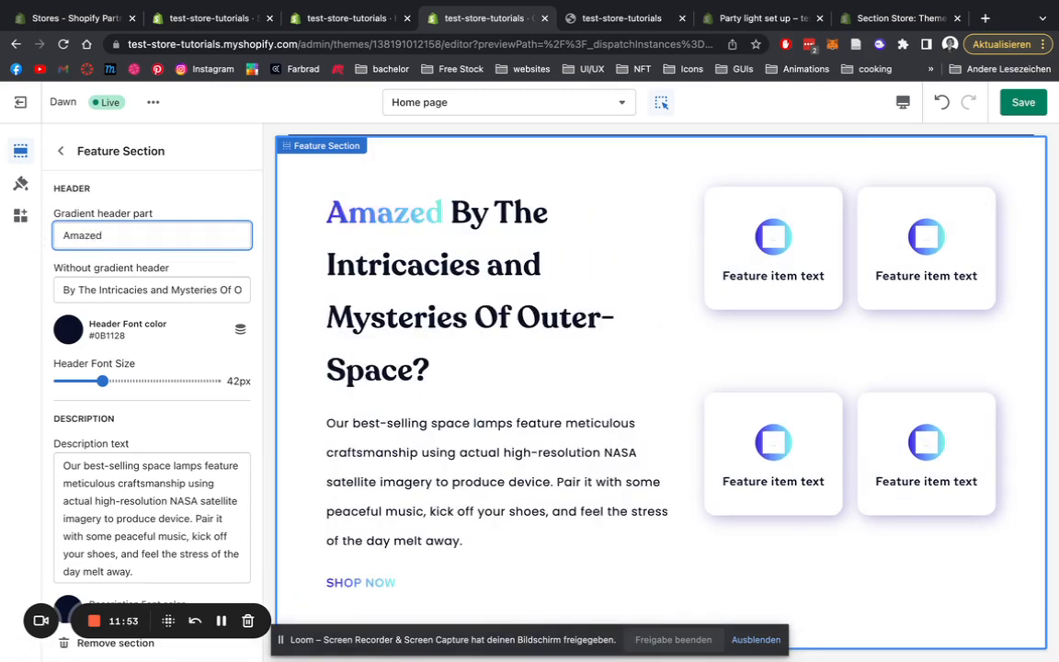
Step: Replace the Feature Section's non-gradient header text with "by this product and hopefully yours!"
click(66, 290)
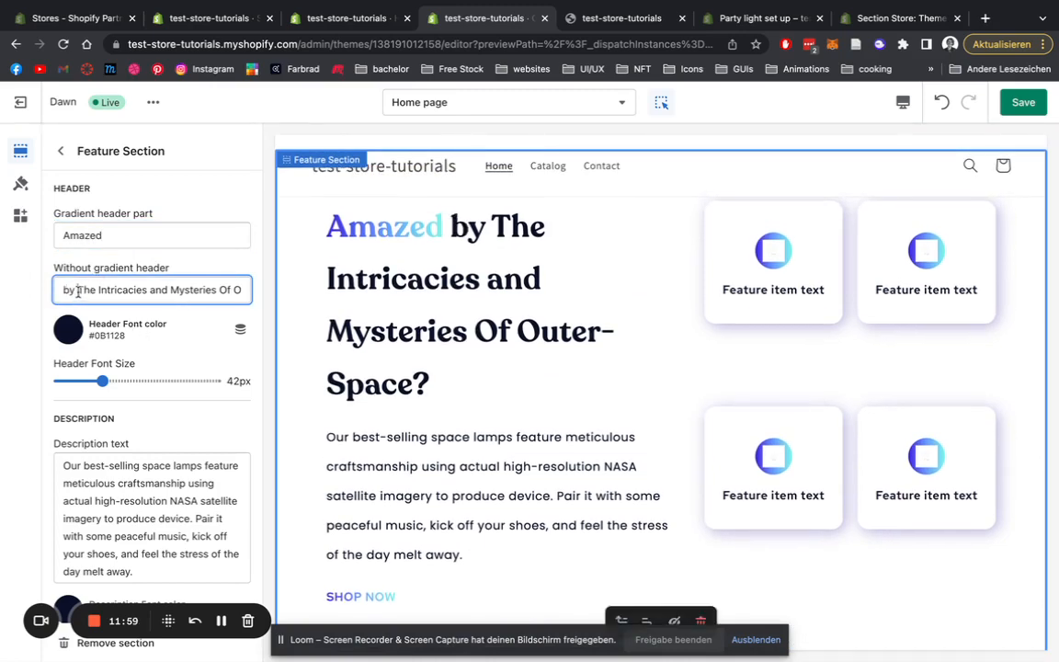
drag(78, 291, 375, 311)
text(by this )
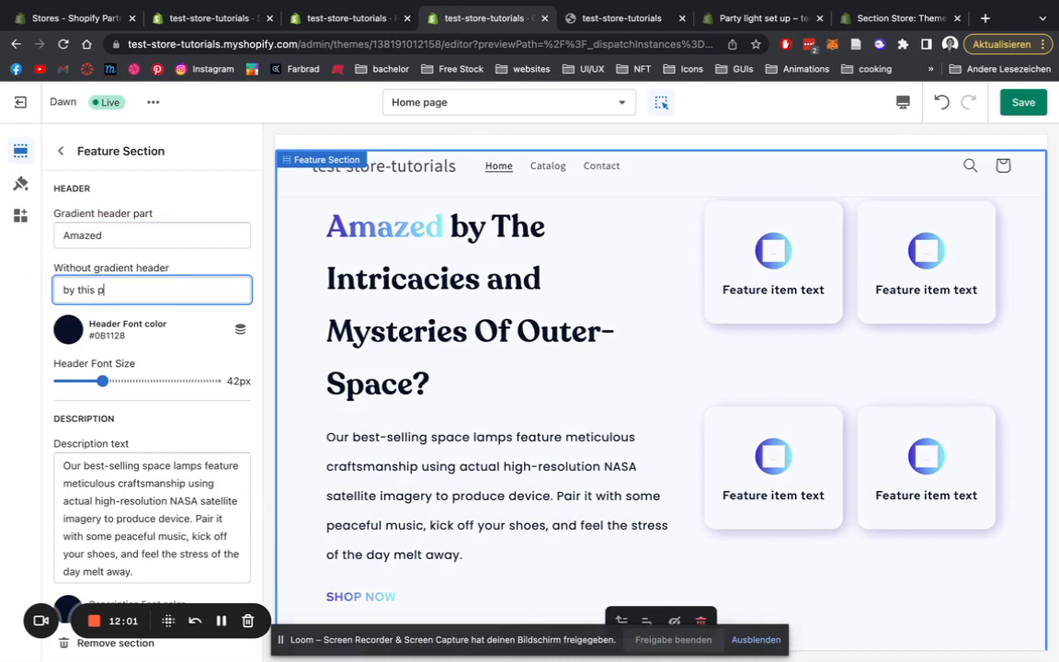
text(product and hop)
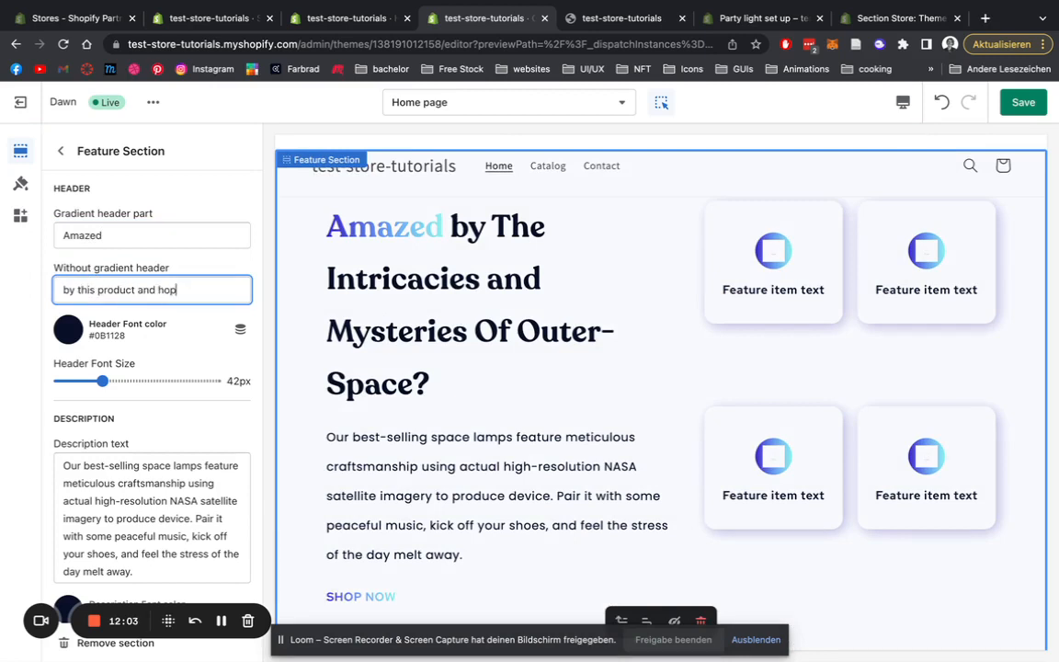
text(efully yours!)
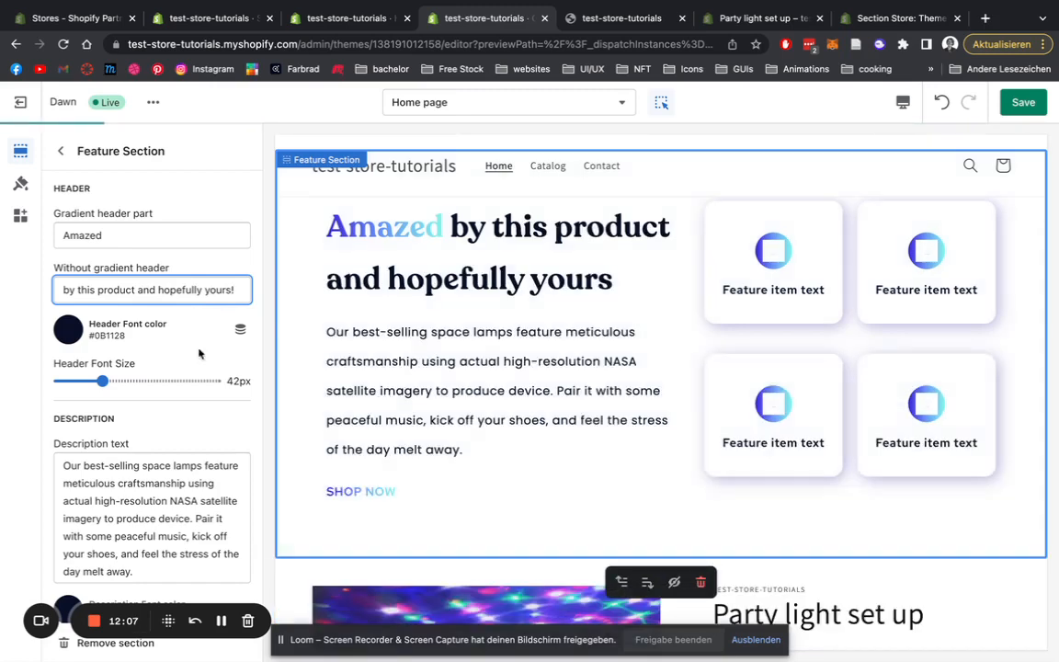
Step: Set the Feature Section's Header Font color to the blue #0027BA and its Header Font Size to 34px
scroll(198, 353, down, 1)
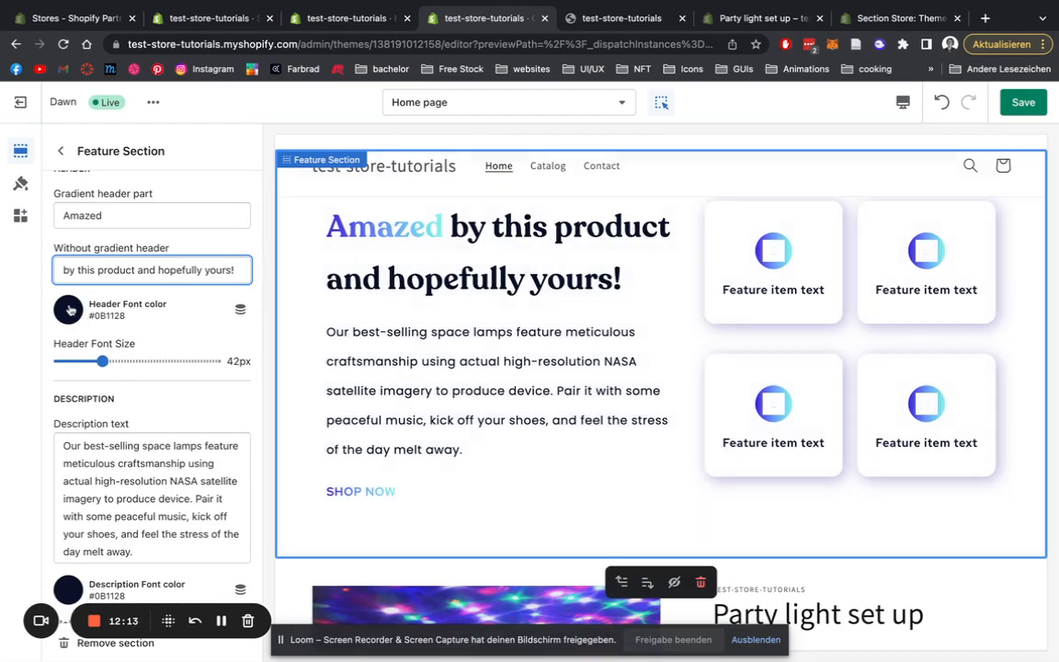
click(68, 310)
drag(103, 379, 176, 366)
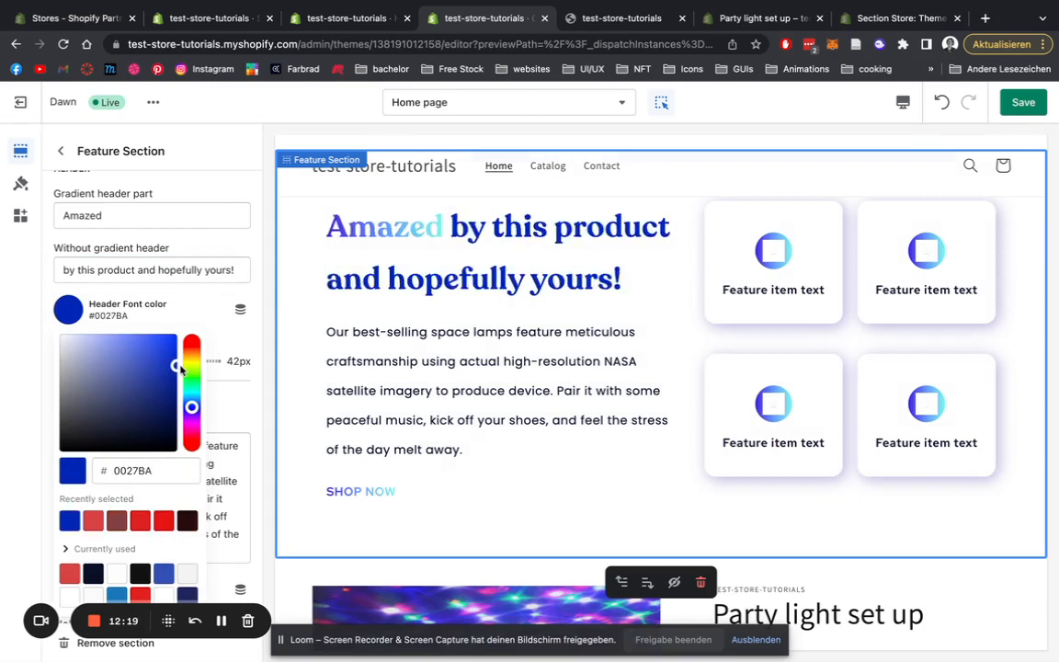
click(258, 338)
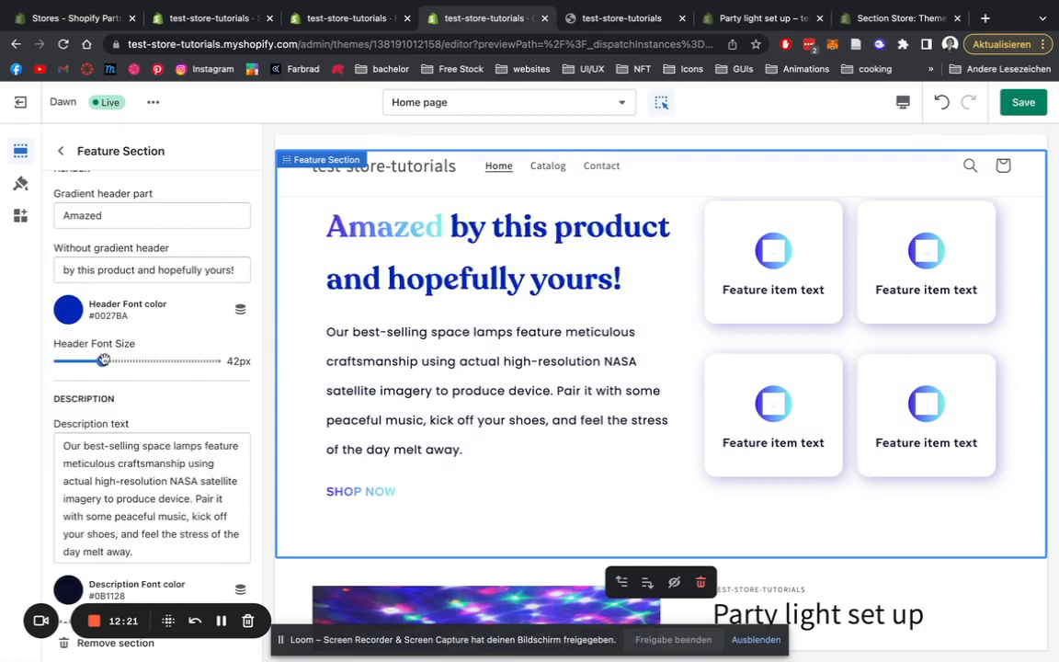
drag(102, 361, 91, 360)
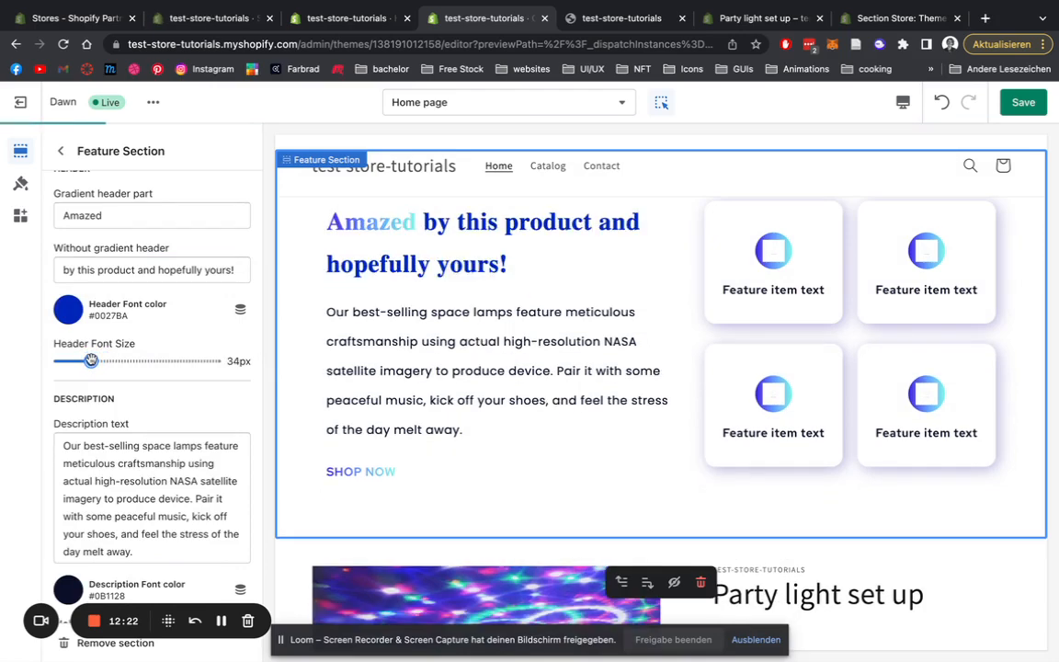
scroll(173, 325, down, 2)
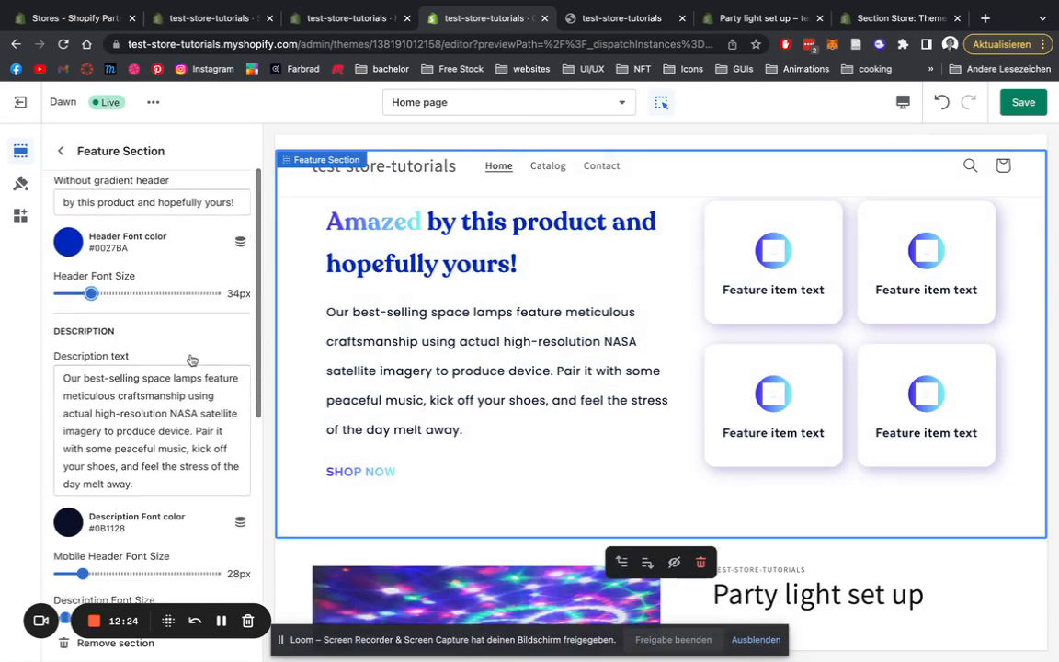
click(154, 469)
drag(154, 469, 53, 377)
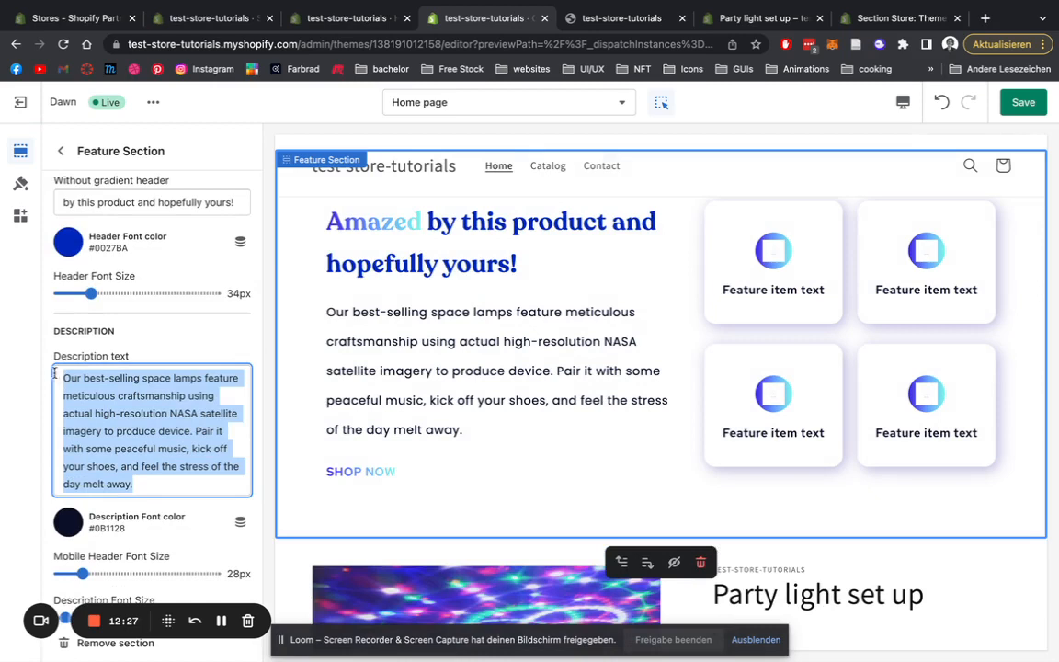
click(165, 427)
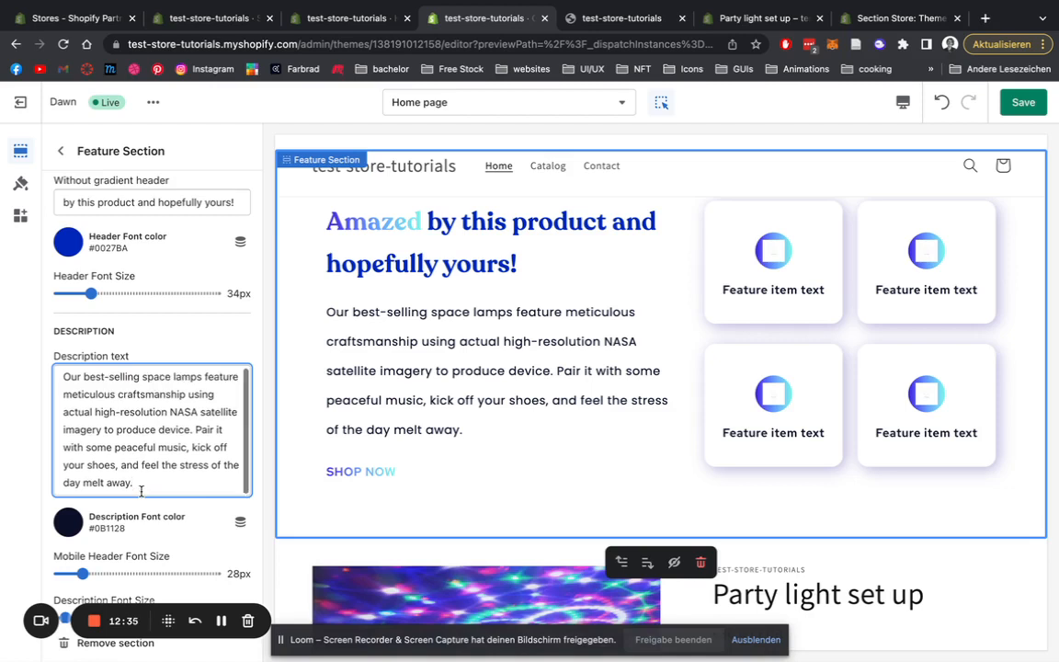
Step: Set the Feature Section's Description Font color to #000000 and its Description Font Size to 12px
scroll(153, 498, down, 2)
scroll(184, 459, down, 1)
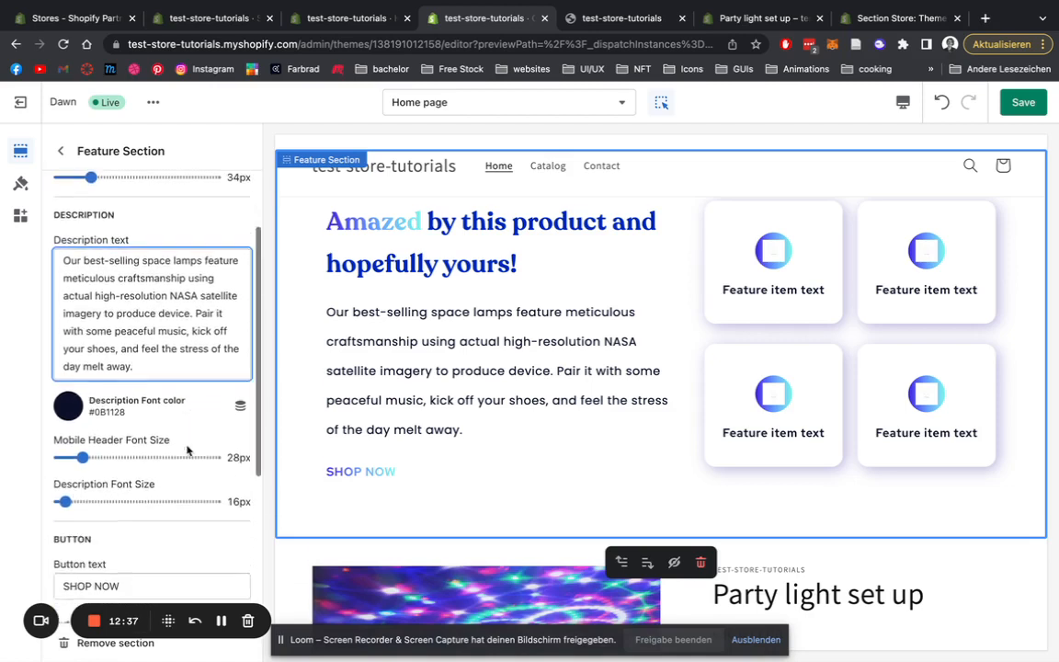
scroll(173, 362, down, 1)
click(68, 367)
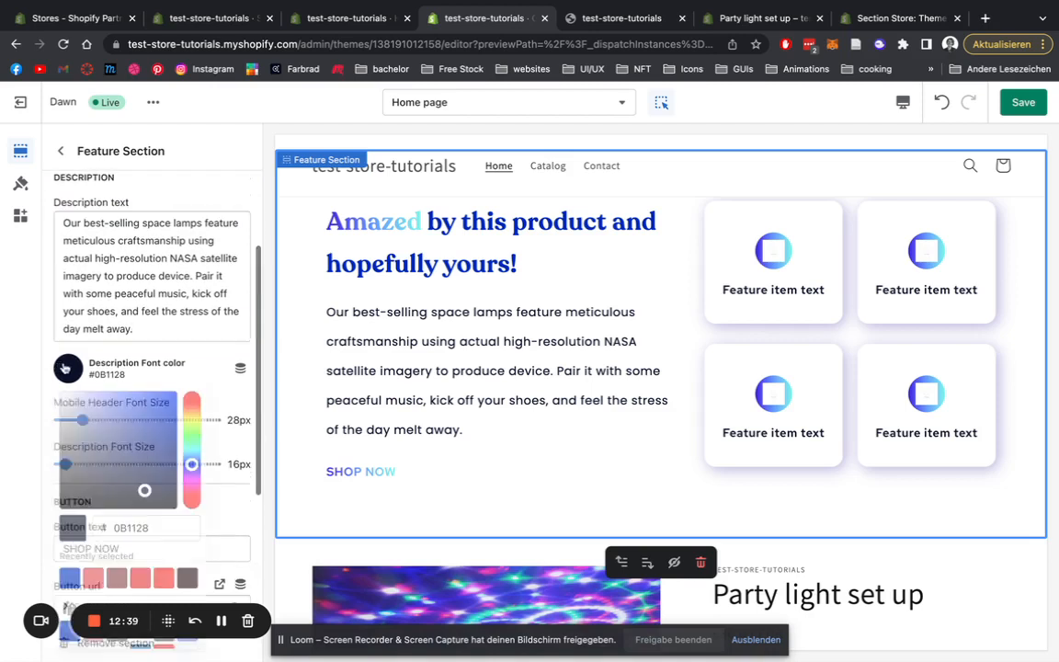
mouse_move(136, 484)
mouse_down()
mouse_move(87, 489)
mouse_move(51, 515)
mouse_up()
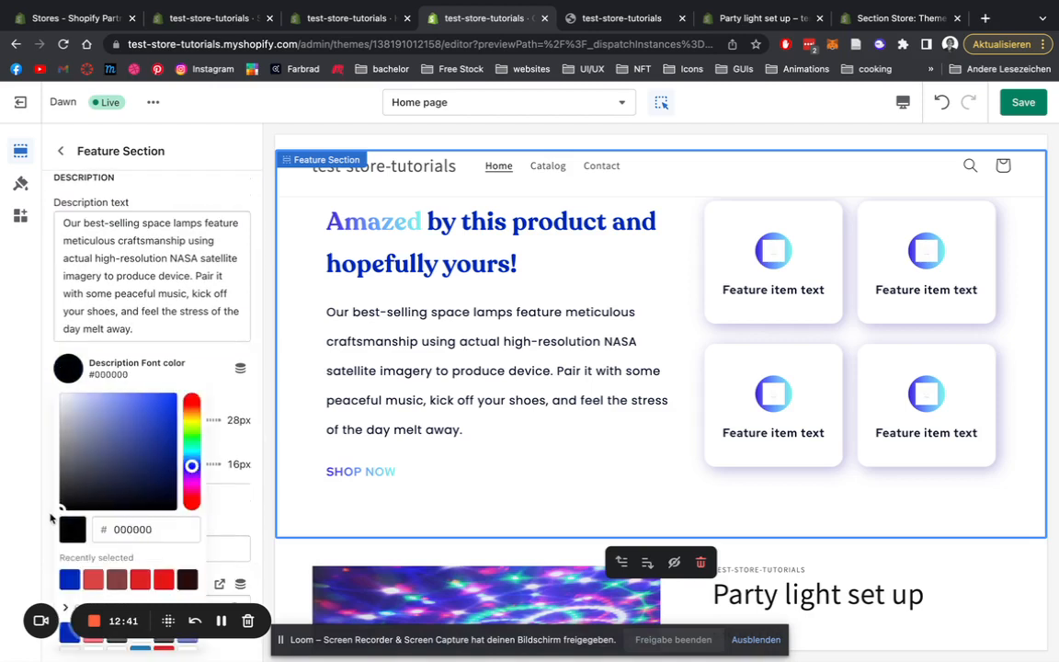
click(50, 520)
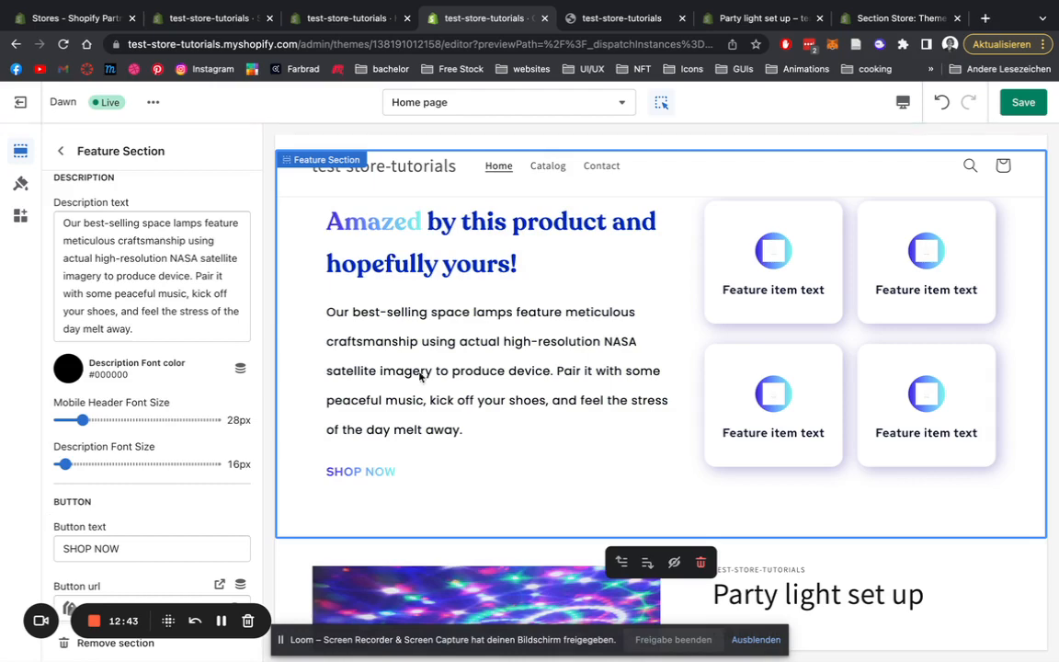
scroll(147, 303, down, 1)
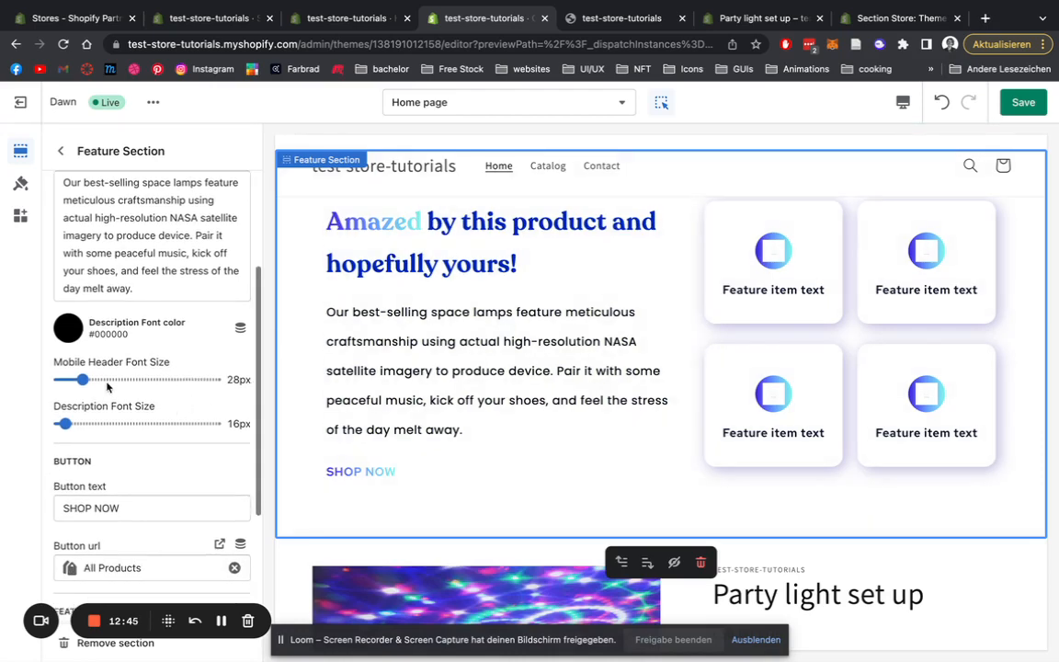
mouse_move(65, 423)
mouse_down()
mouse_move(82, 423)
mouse_move(59, 423)
mouse_up()
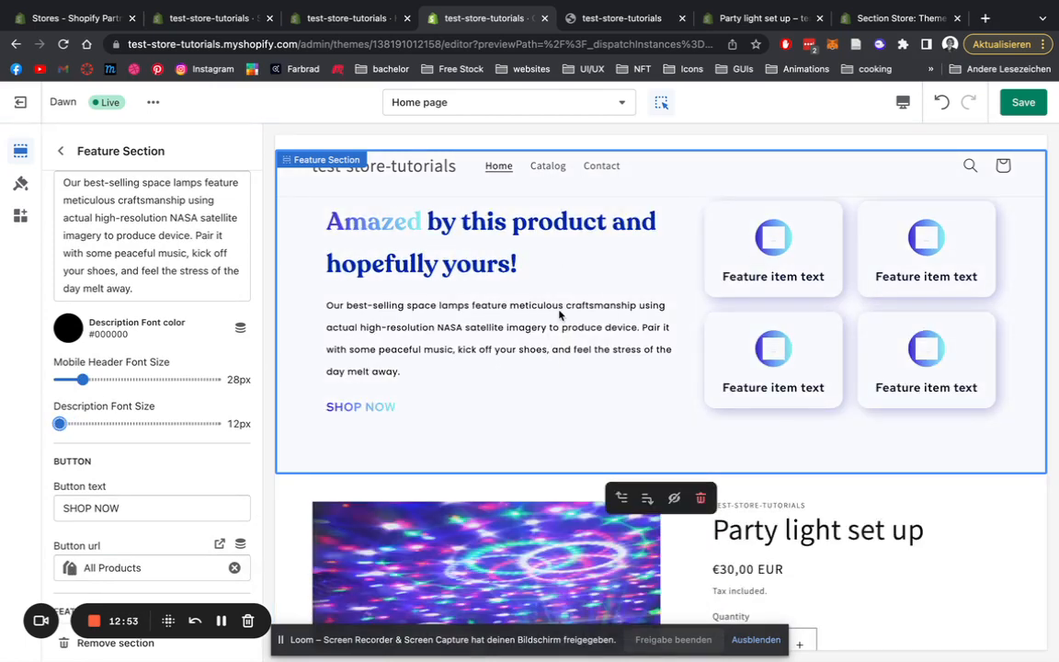
Step: Change the Feature Section's button text to "Go shopping"
scroll(83, 435, down, 2)
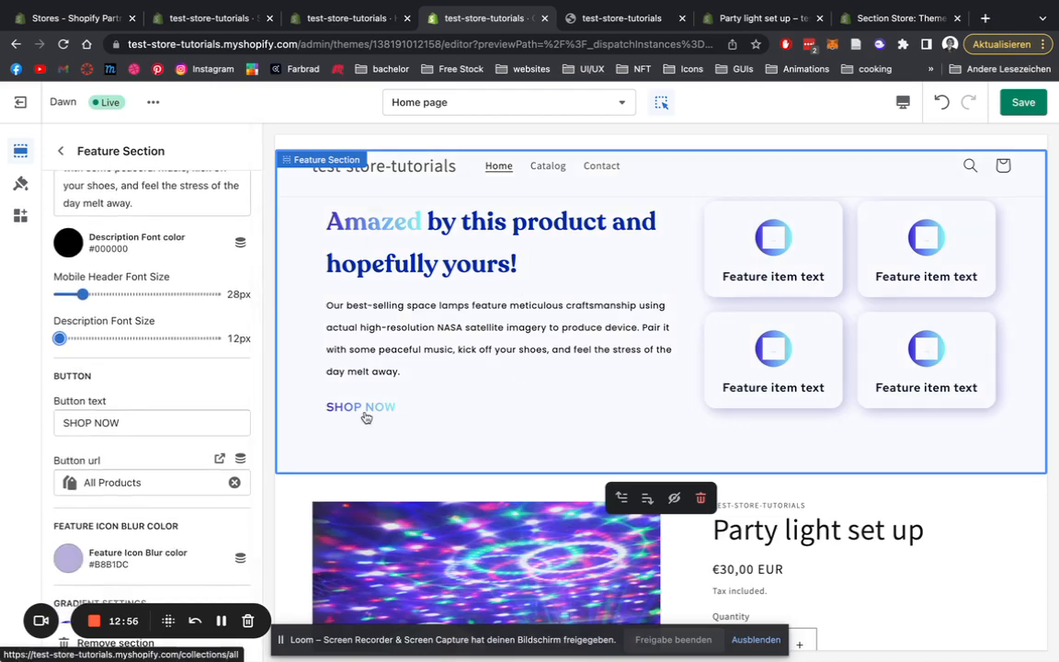
scroll(366, 418, up, 3)
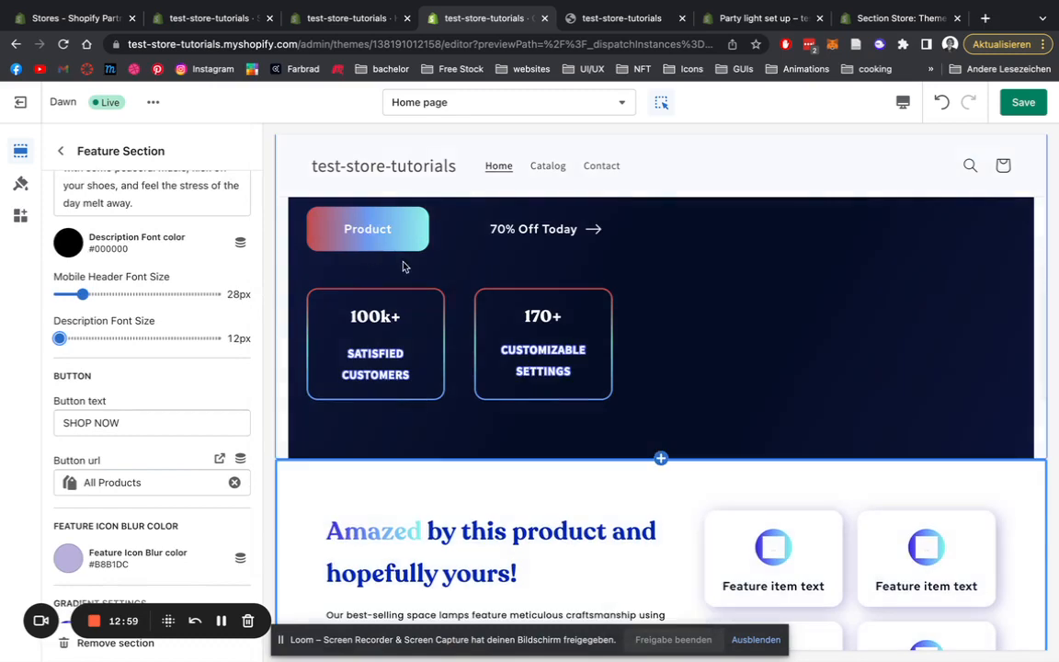
scroll(402, 267, down, 4)
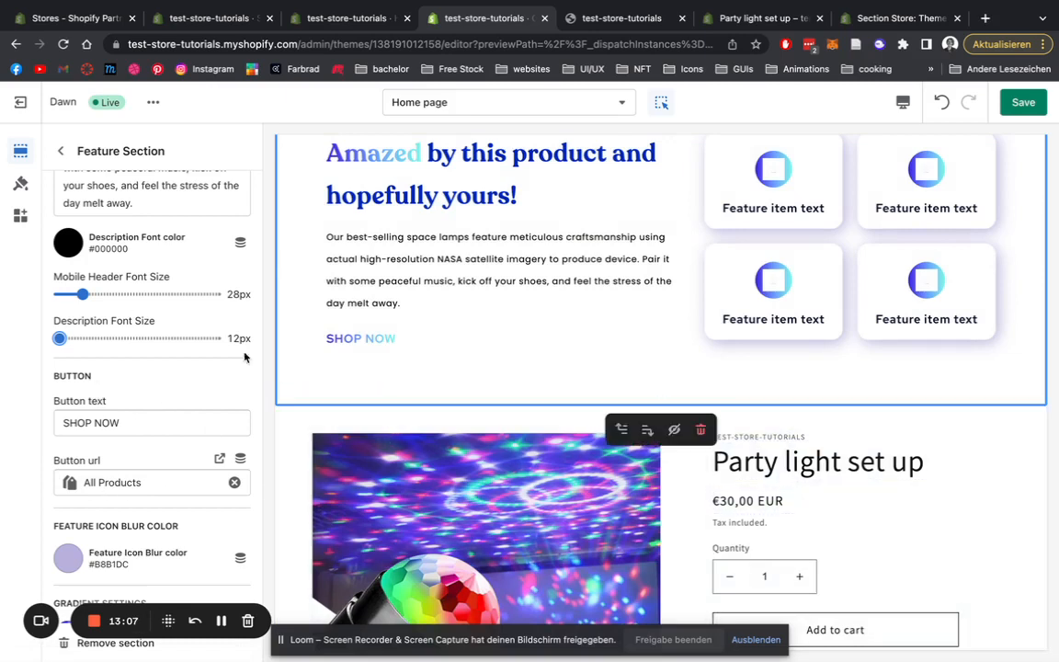
triple_click(129, 419)
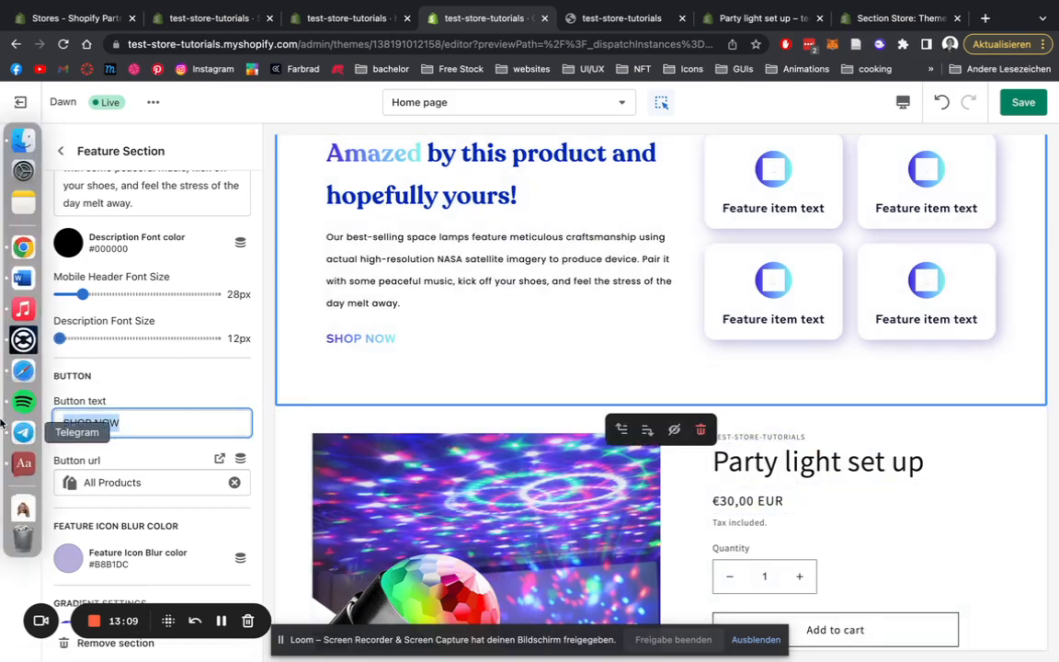
text(Go shopping)
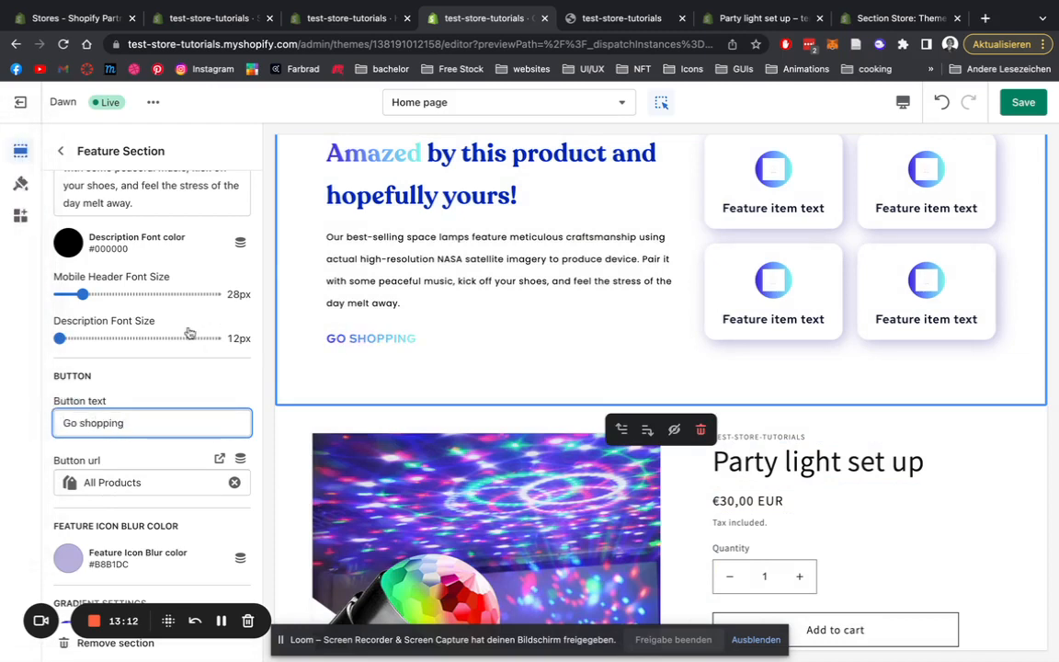
Step: Try purple shades for the Feature Icon Blur color and settle on the light blue #7397F2
scroll(195, 368, down, 2)
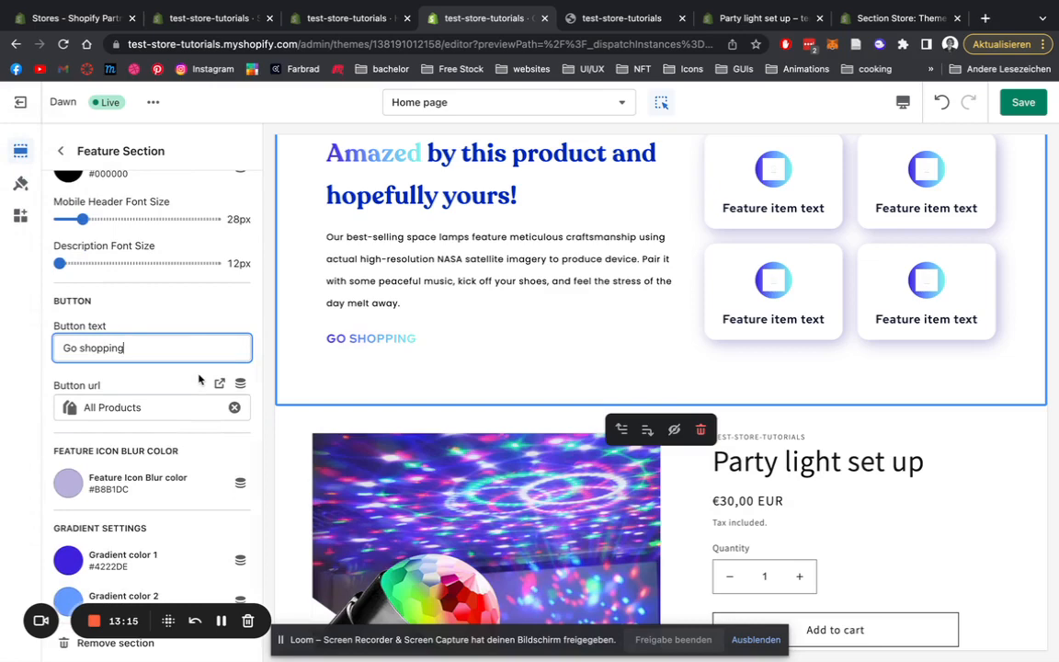
scroll(548, 346, up, 3)
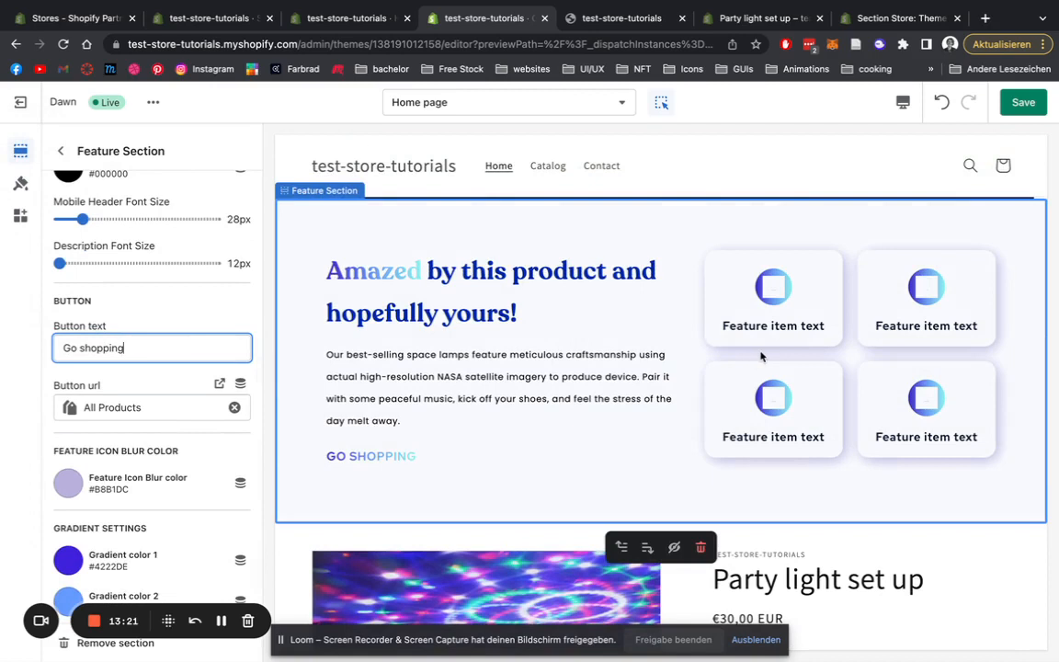
click(68, 483)
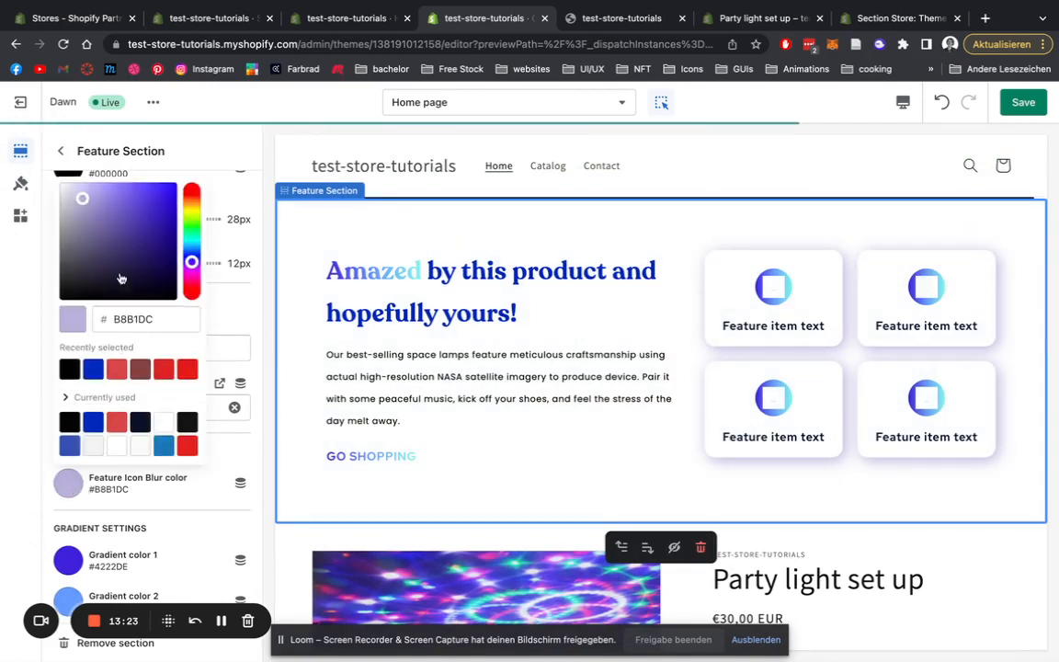
drag(129, 208, 154, 198)
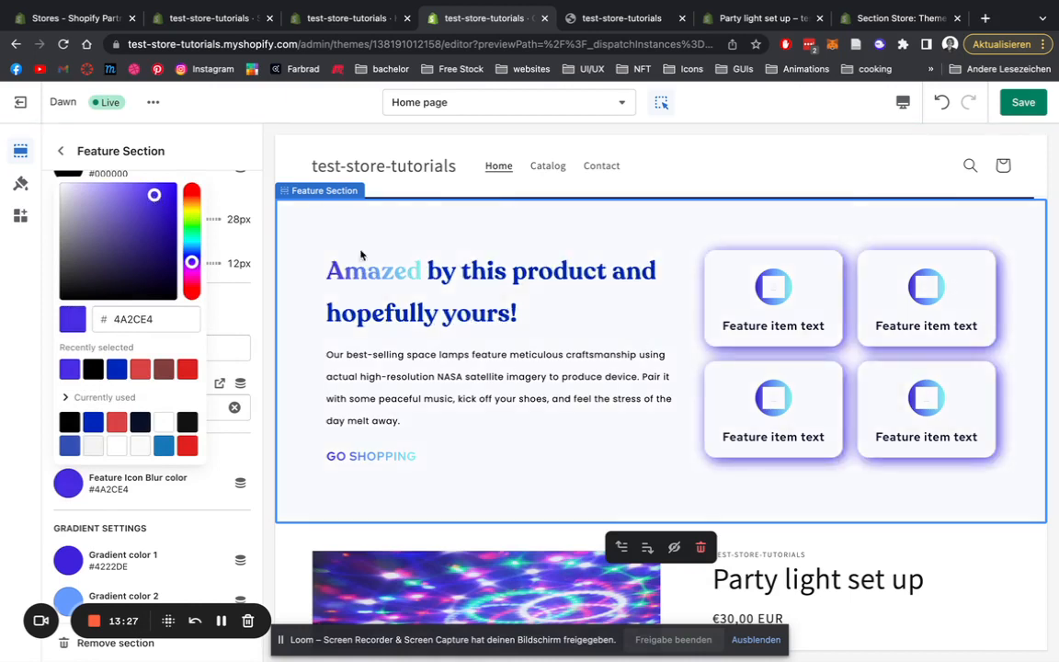
drag(135, 198, 122, 188)
drag(192, 264, 192, 254)
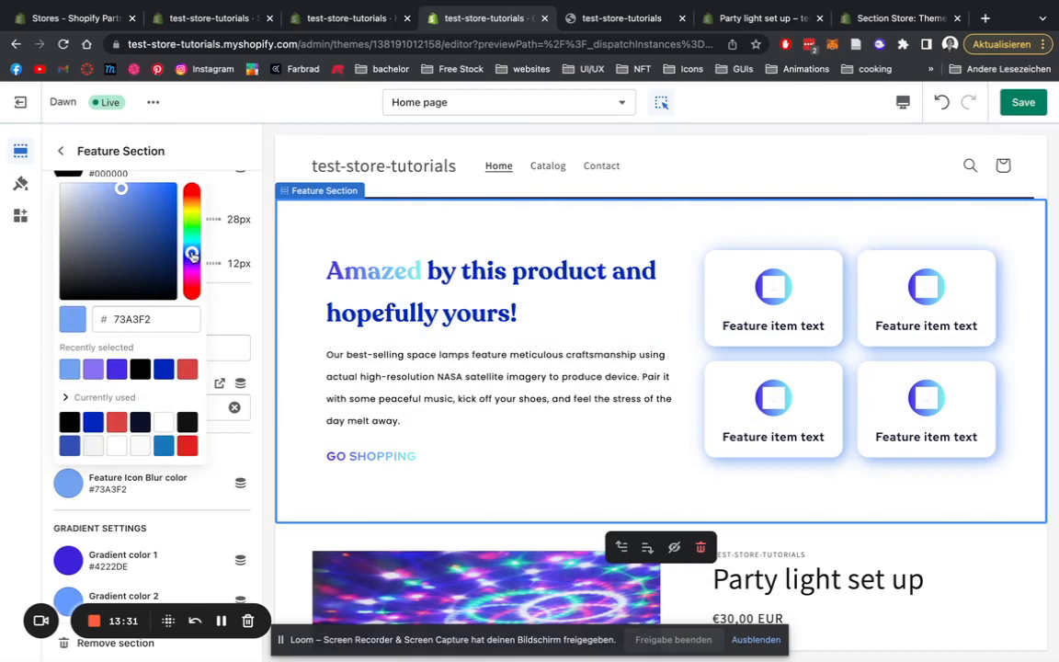
drag(191, 254, 192, 257)
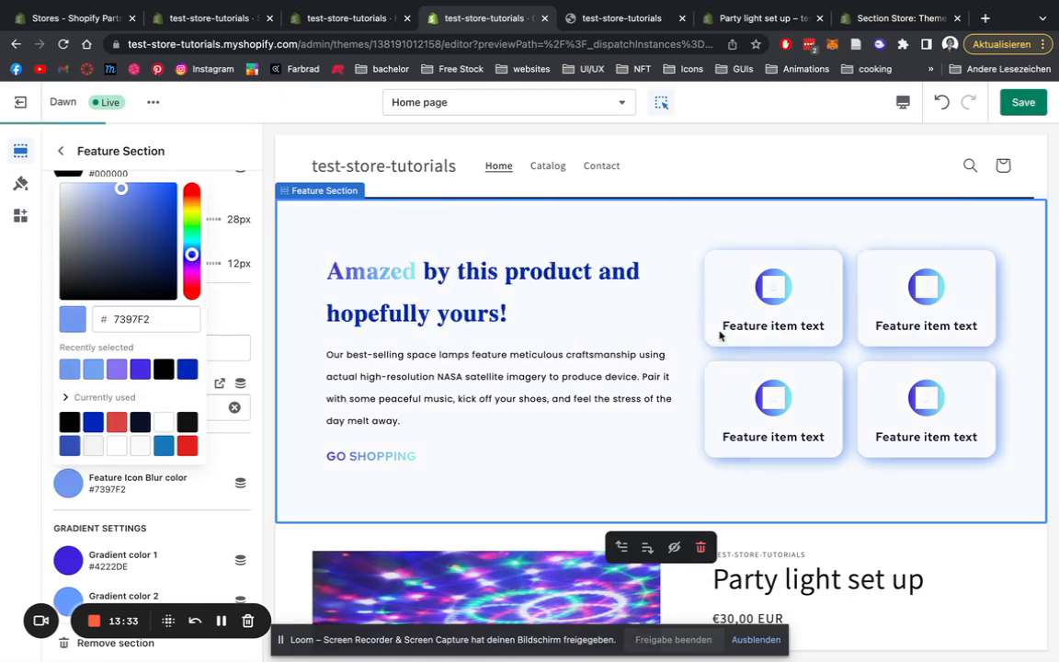
click(264, 362)
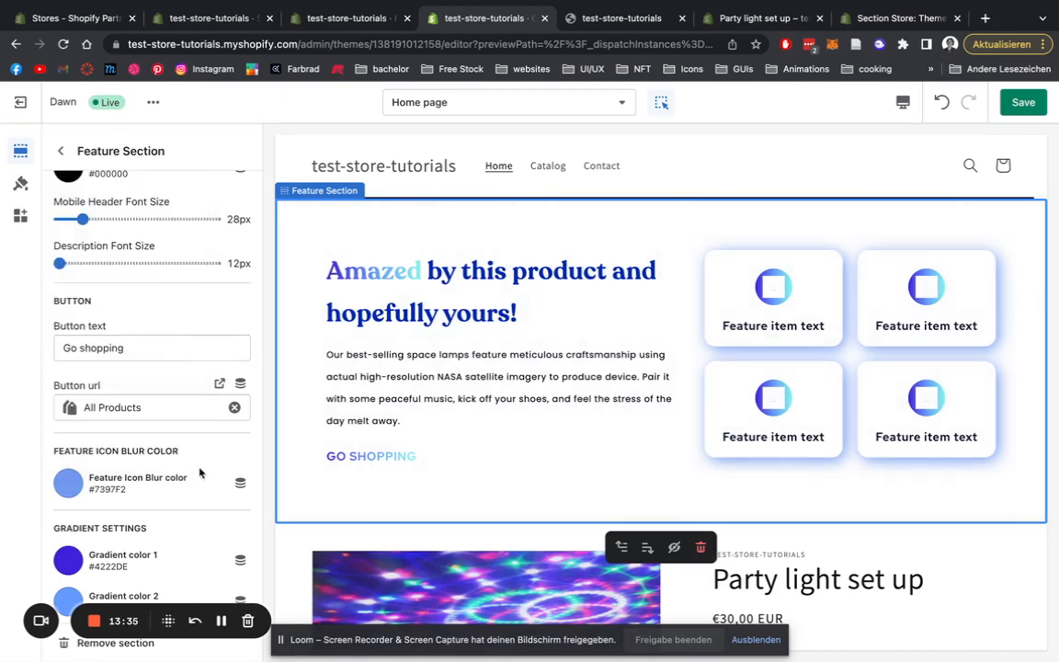
Step: Review the Feature Section's gradient settings and compare the section with the Hero banner above it
scroll(198, 468, down, 1)
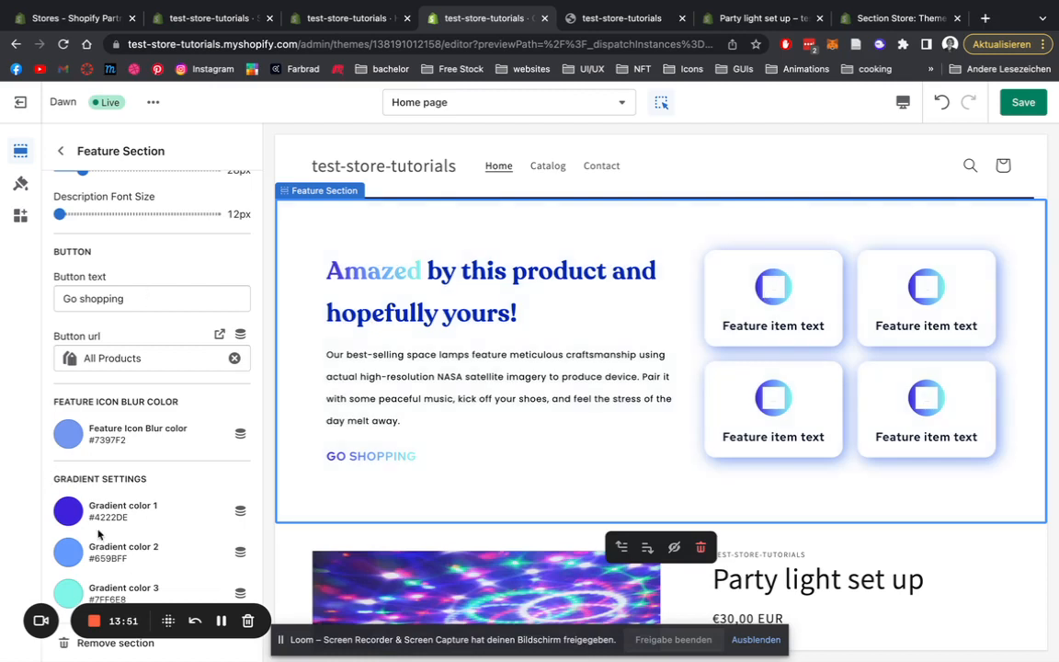
scroll(530, 420, up, 5)
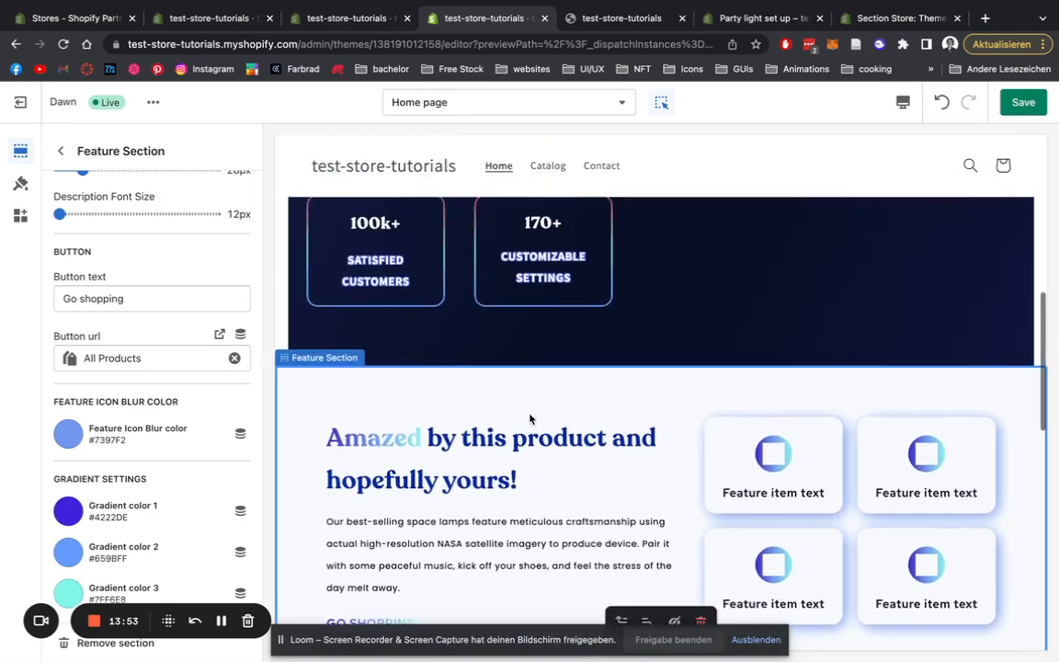
scroll(531, 421, down, 5)
scroll(532, 421, up, 3)
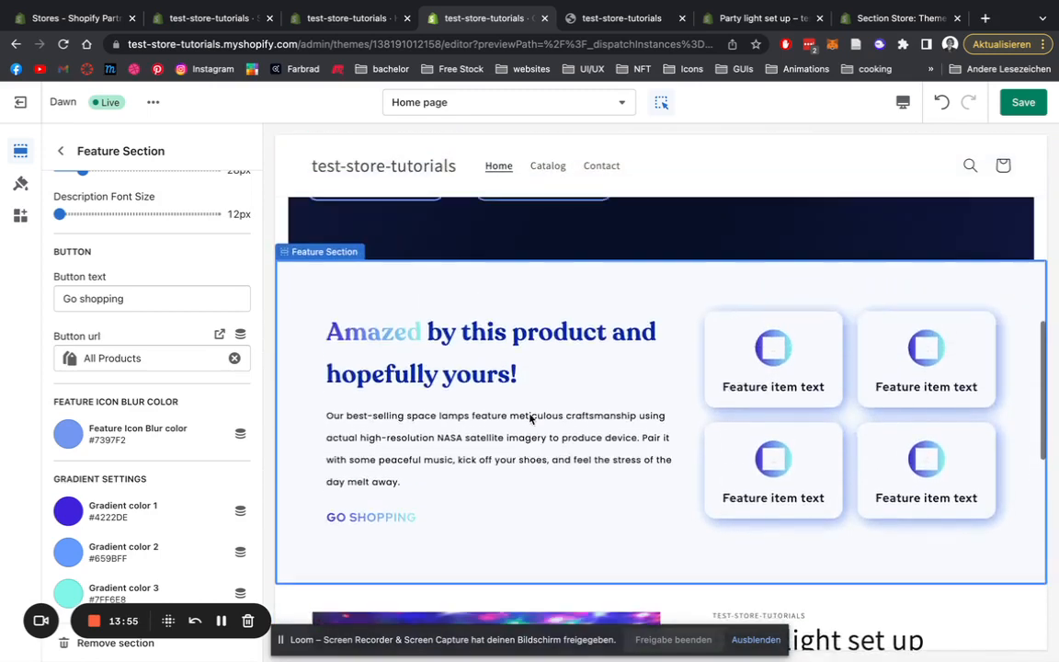
Step: Set the Feature Section's Gradient color 1 to the orange-red #EA3400
click(73, 509)
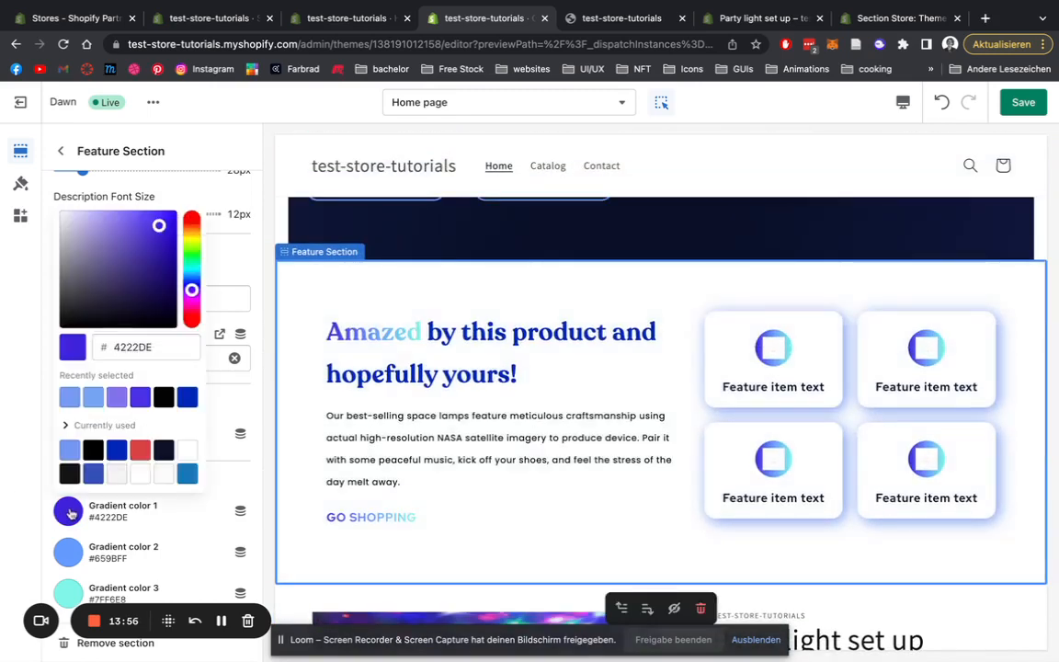
click(193, 226)
drag(158, 219, 179, 224)
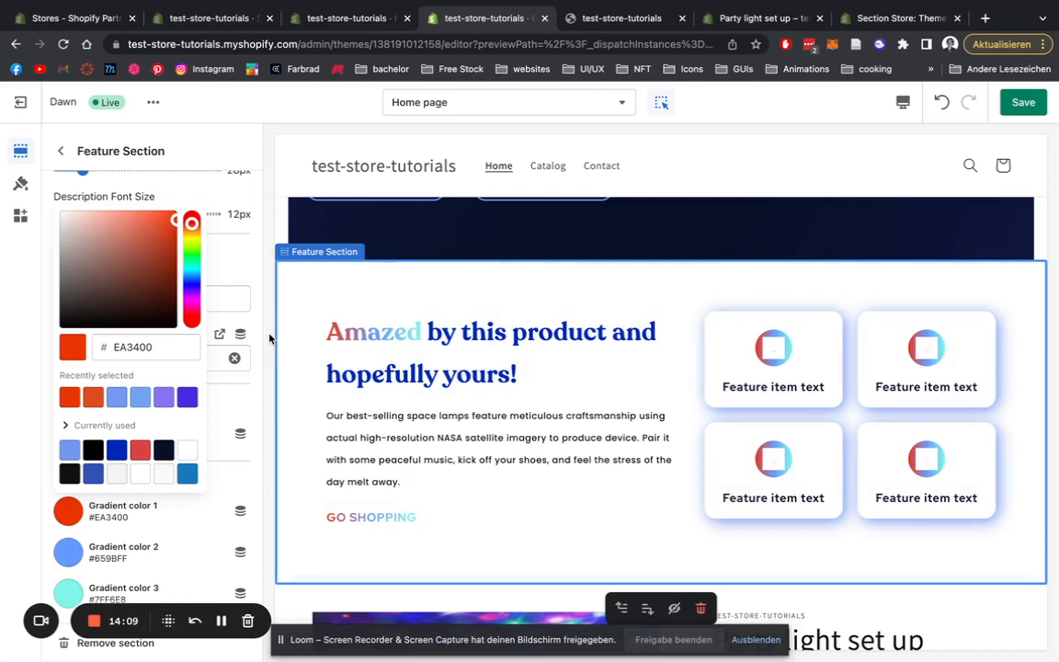
click(270, 339)
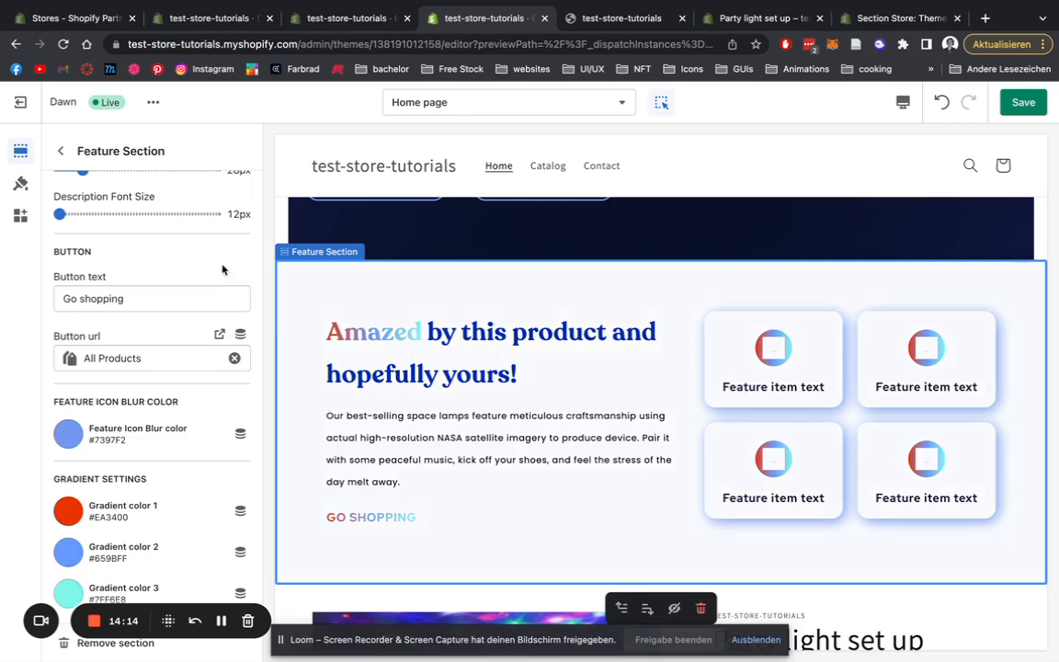
scroll(474, 395, down, 1)
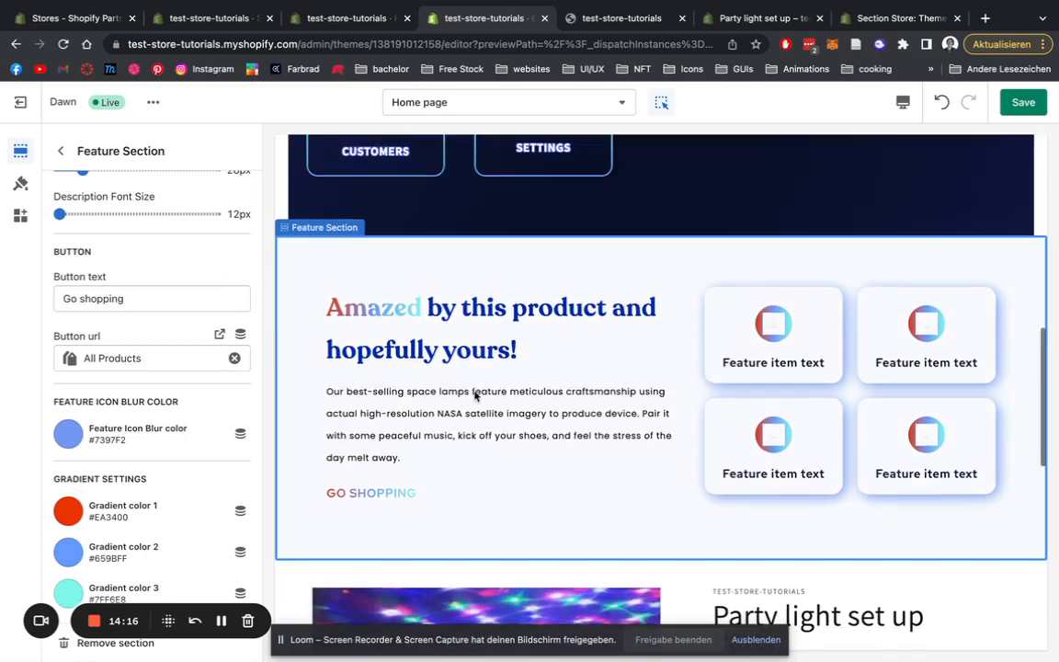
Step: Assign the icons8-clock image as the icon of the first feature item in the Feature Section
click(58, 150)
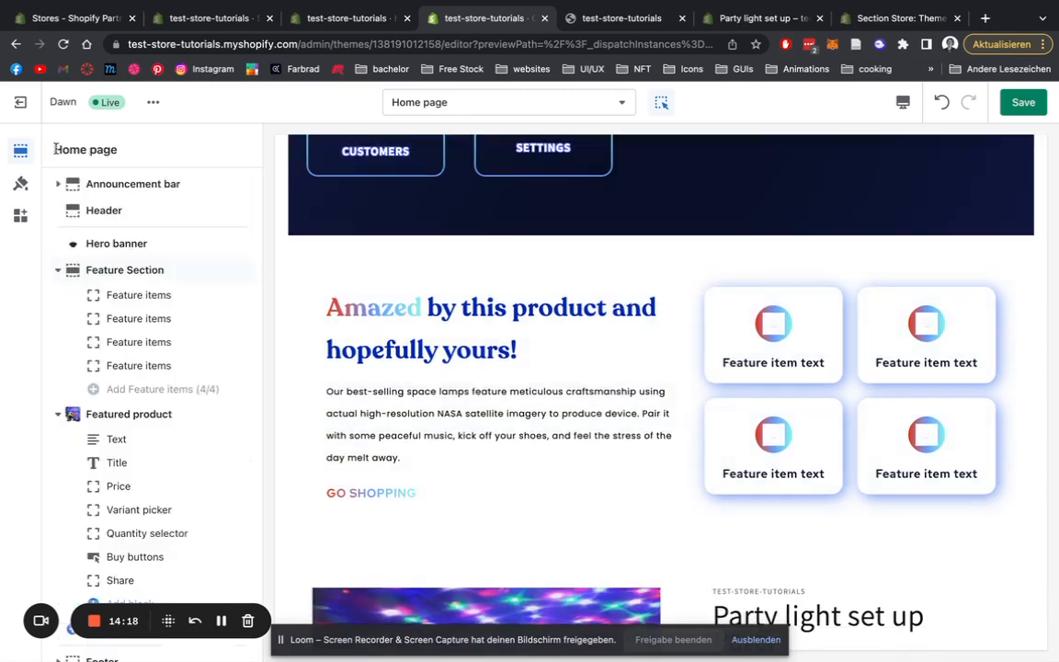
click(127, 293)
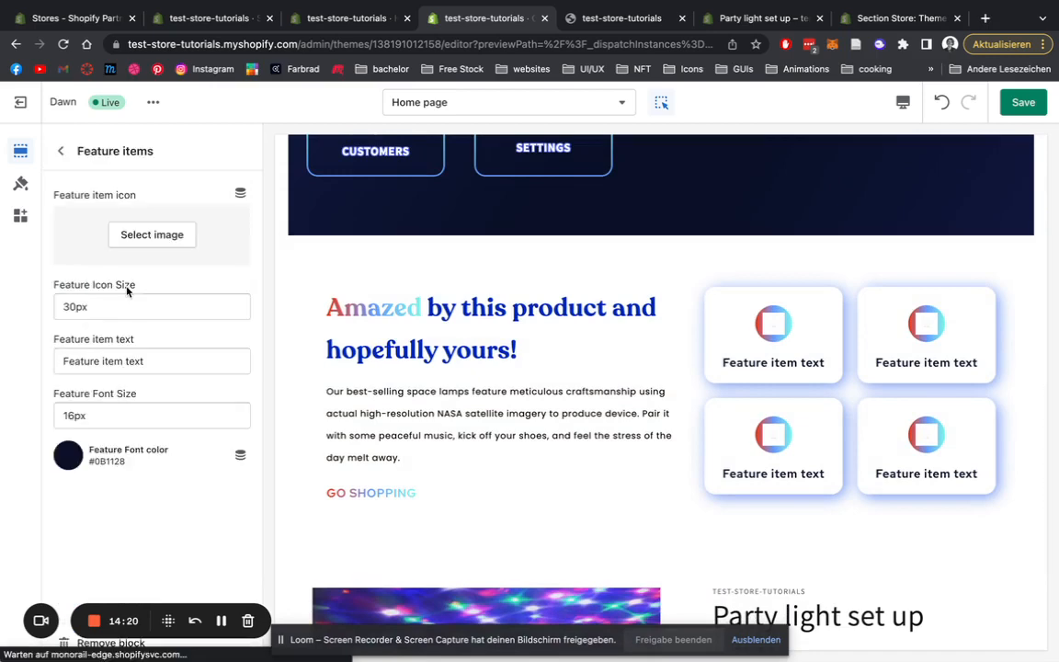
click(134, 232)
scroll(182, 375, down, 2)
scroll(182, 372, down, 5)
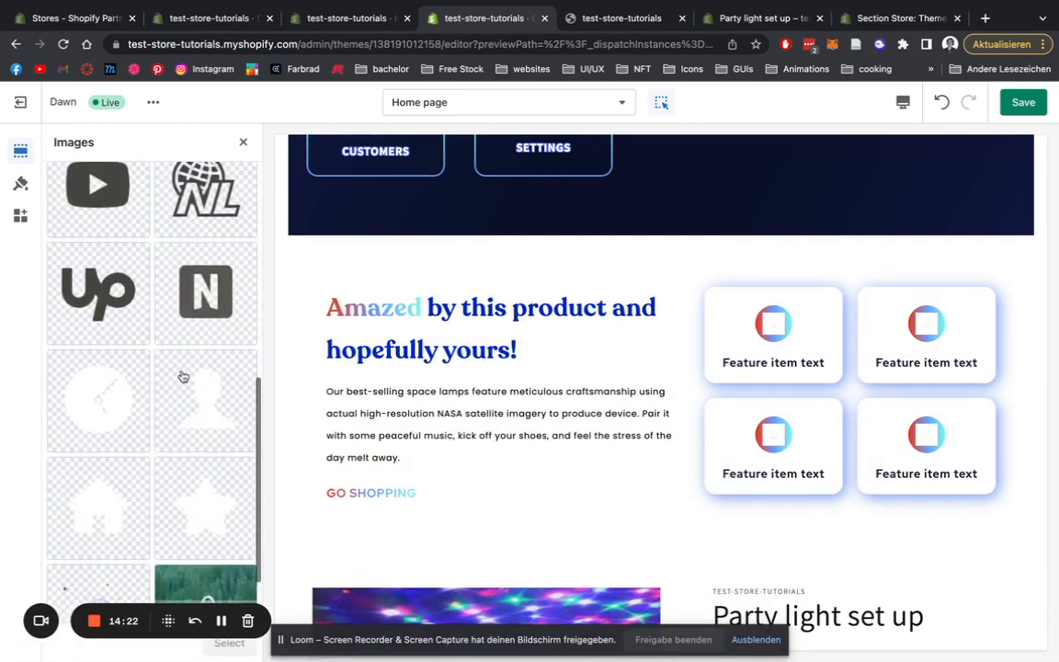
click(109, 401)
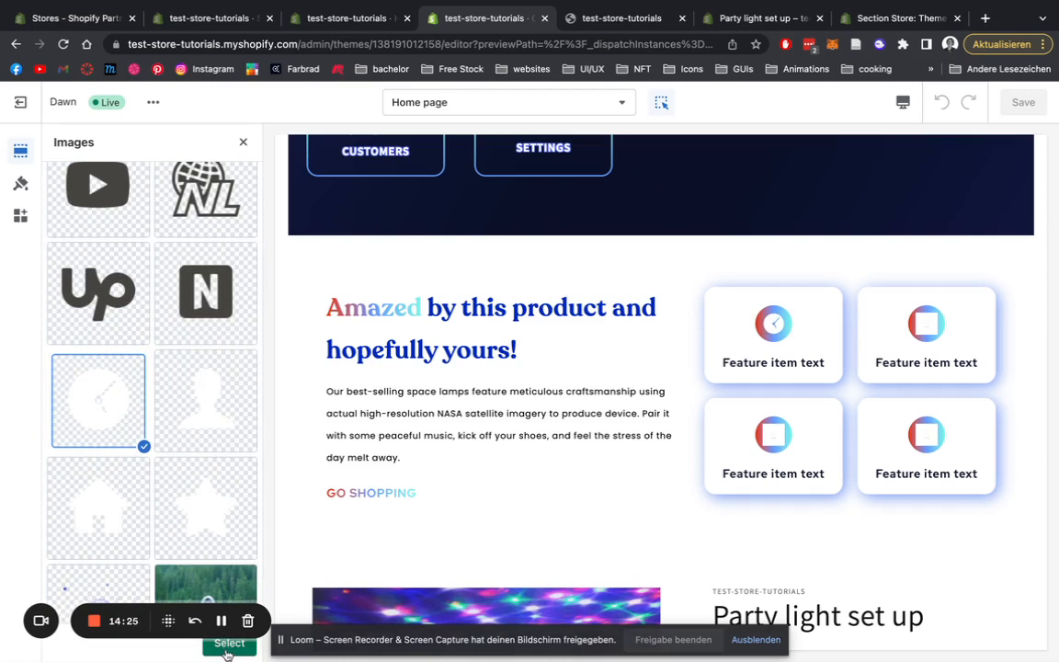
click(228, 644)
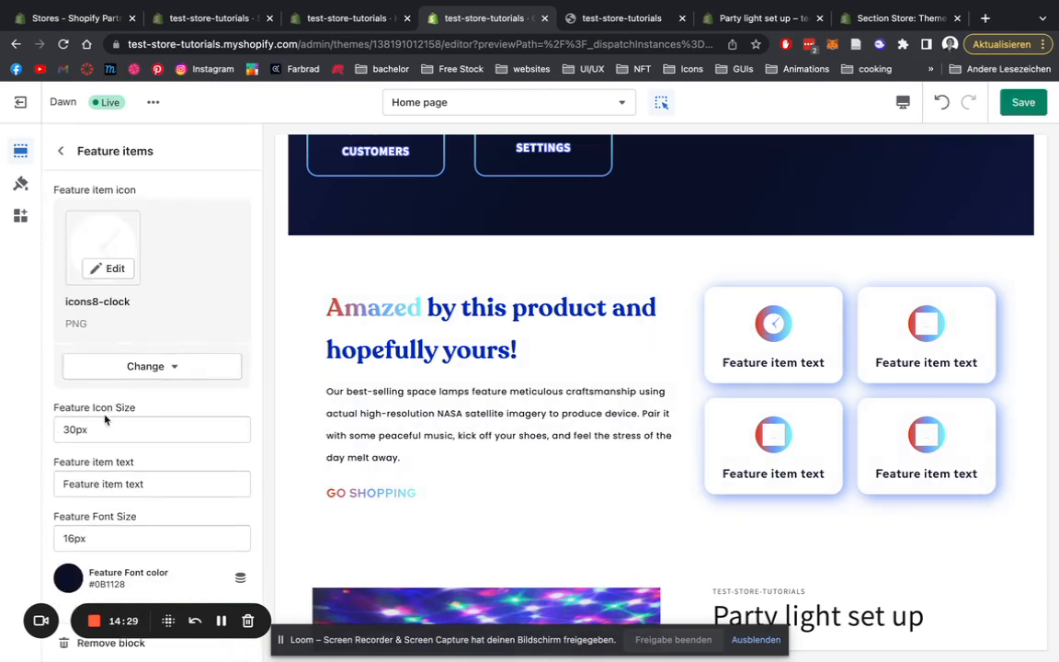
Step: Try a Feature Icon Size of 20px on the first feature item and restore it to 30px
drag(69, 430, 52, 437)
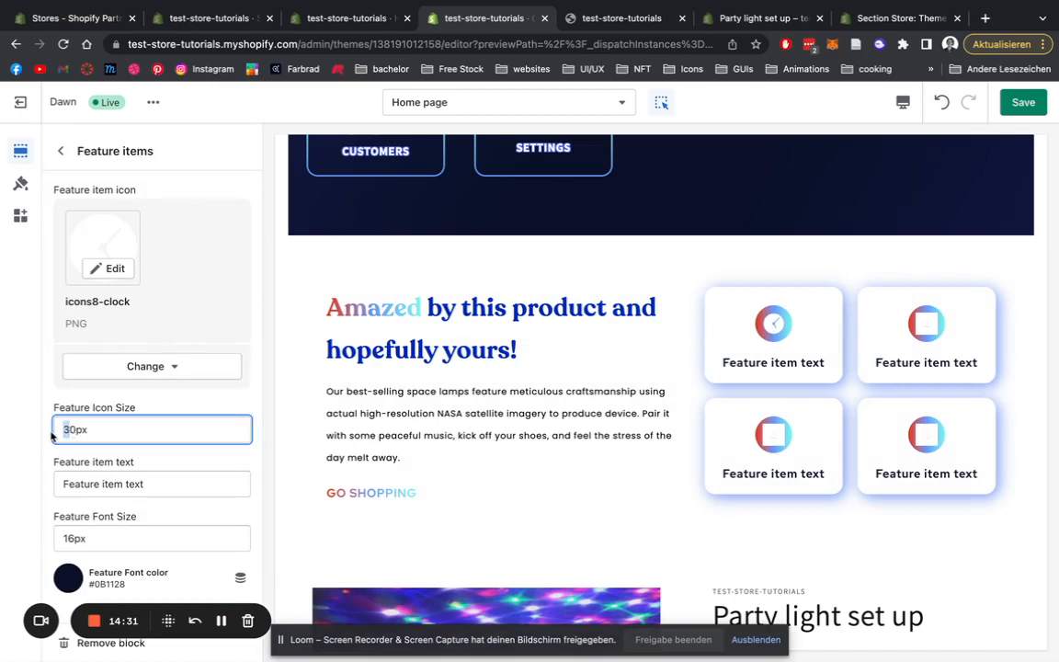
text(2)
text(3)
Step: Change the first feature item's text to "Delivery in no time" and its Feature Font color to the blue #2949C6
drag(178, 485, 21, 480)
text(D)
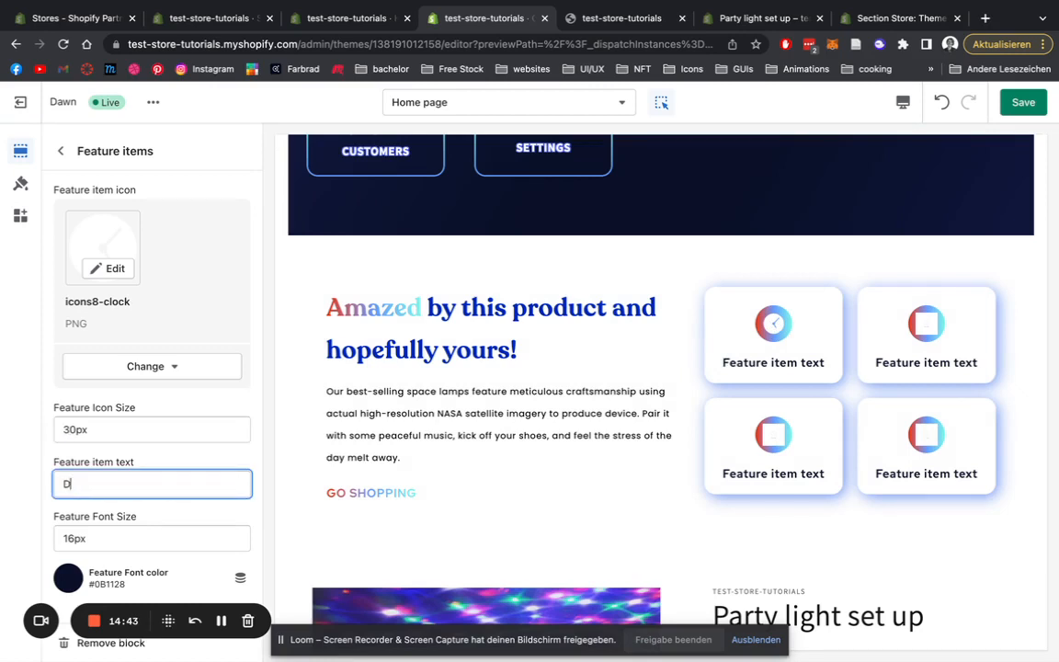
text(elivery in no time)
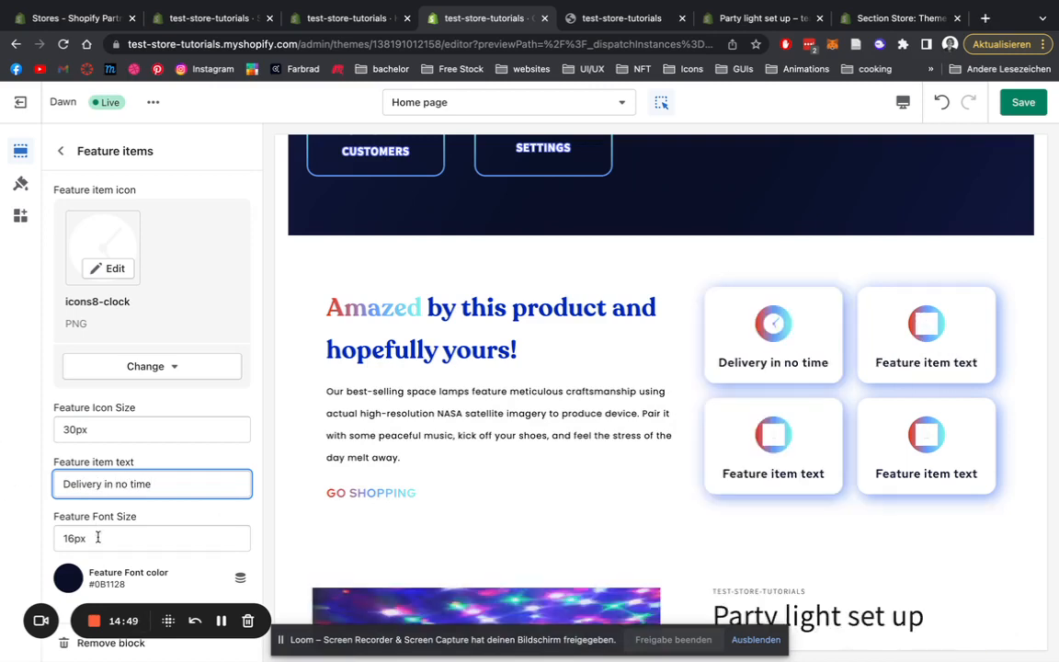
click(69, 578)
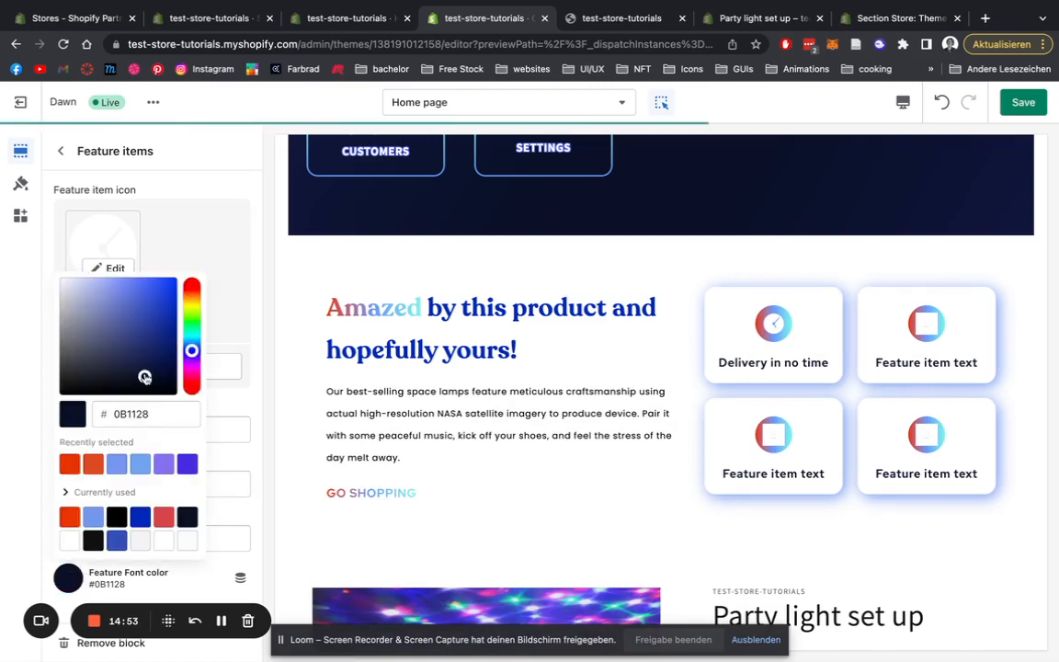
drag(142, 373, 154, 307)
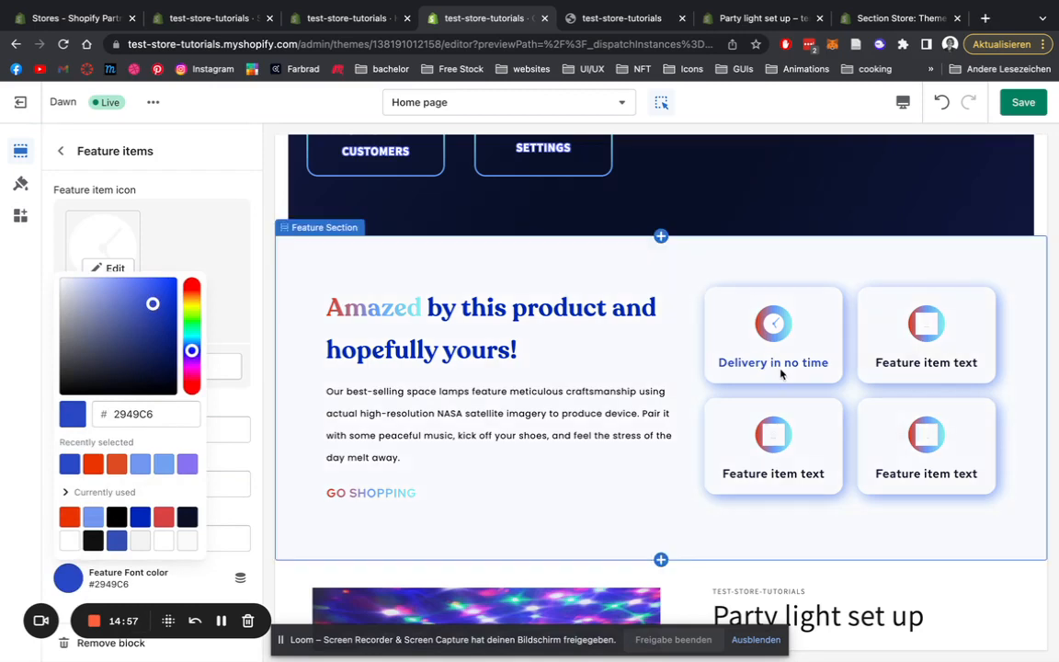
click(257, 307)
Step: Assign the icons8-user image as the icon of the second feature item
click(60, 149)
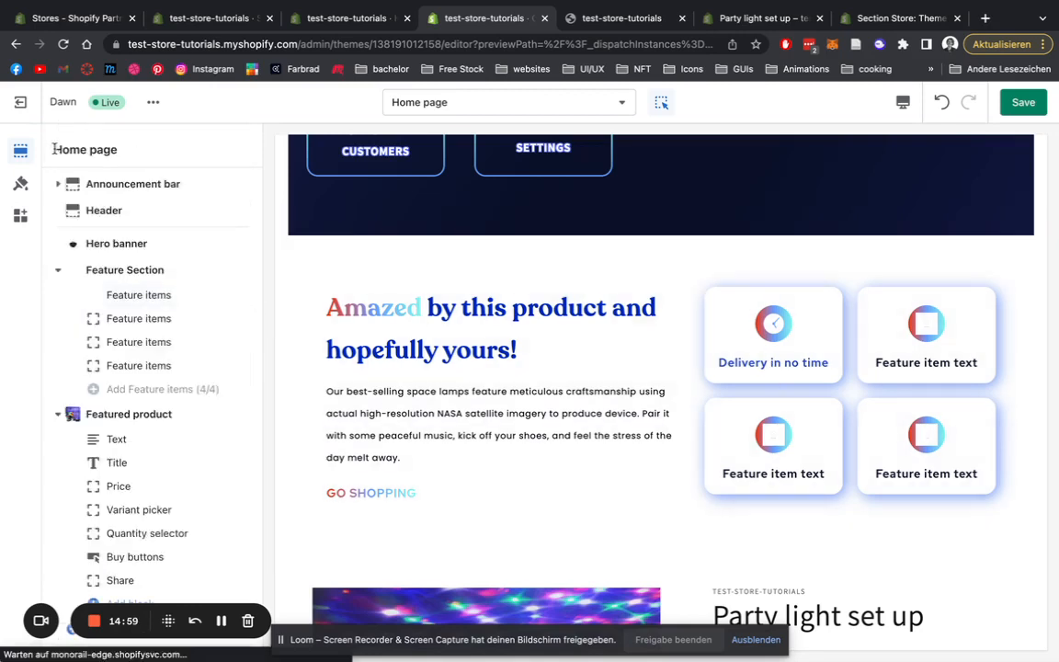
click(156, 316)
click(157, 236)
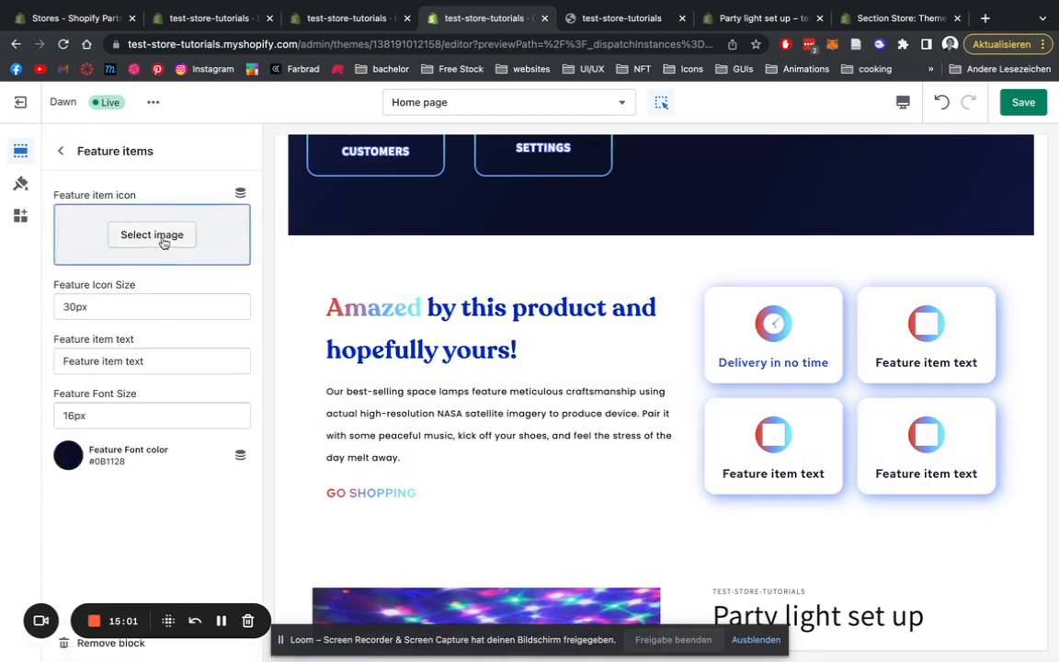
scroll(161, 245, down, 10)
click(217, 384)
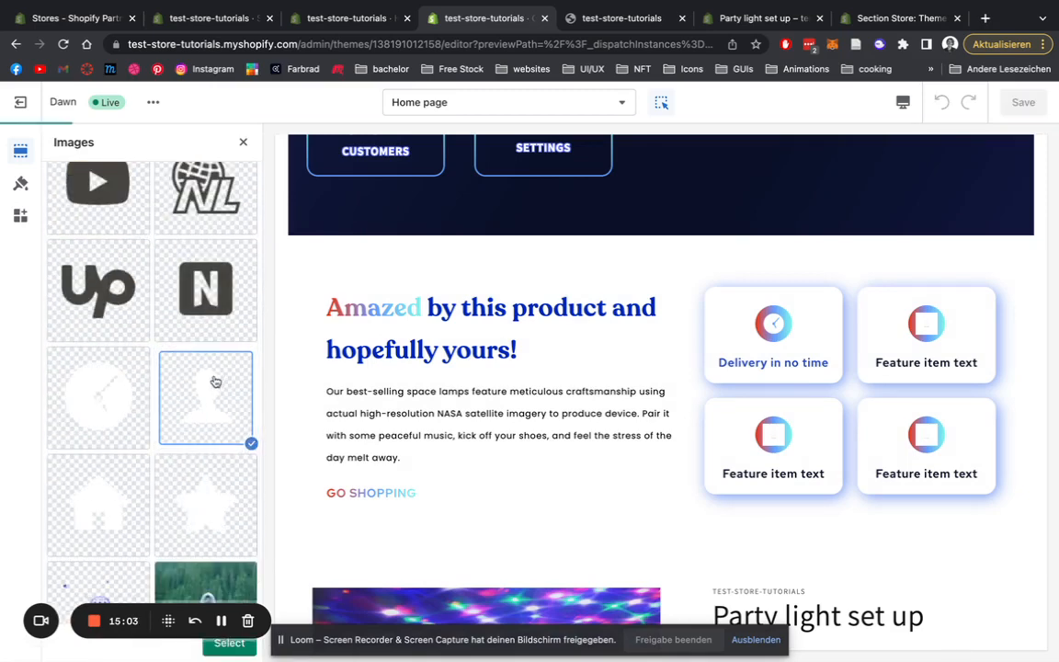
click(229, 643)
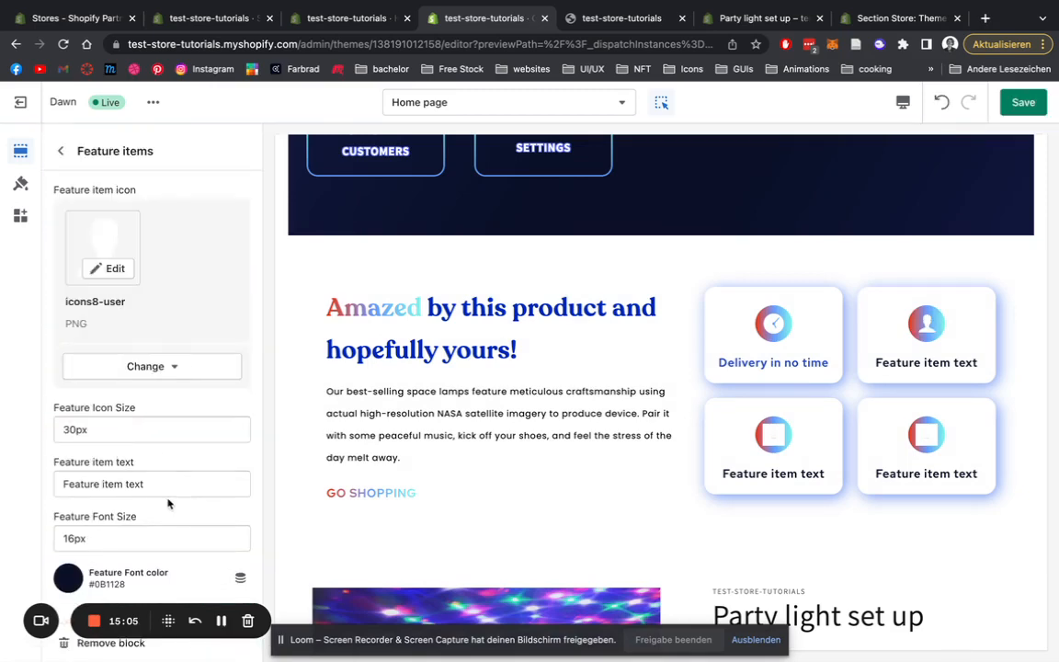
Step: Change the second feature item's text to "Happy customers" and its Feature Font color to #2949C6
drag(162, 486, 30, 485)
text(Happy)
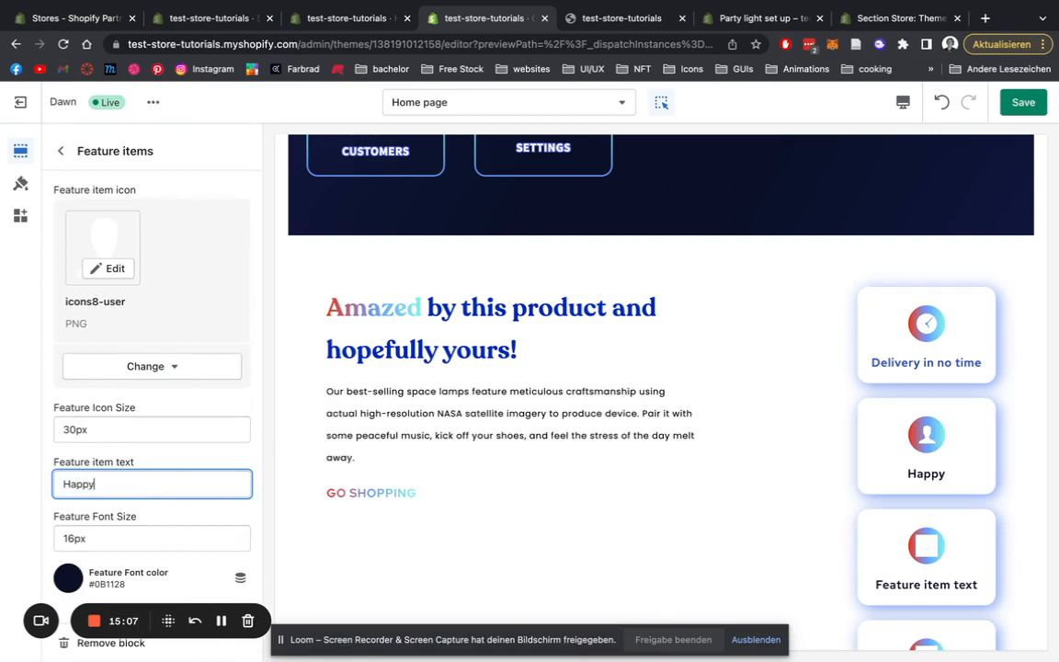
text( customers)
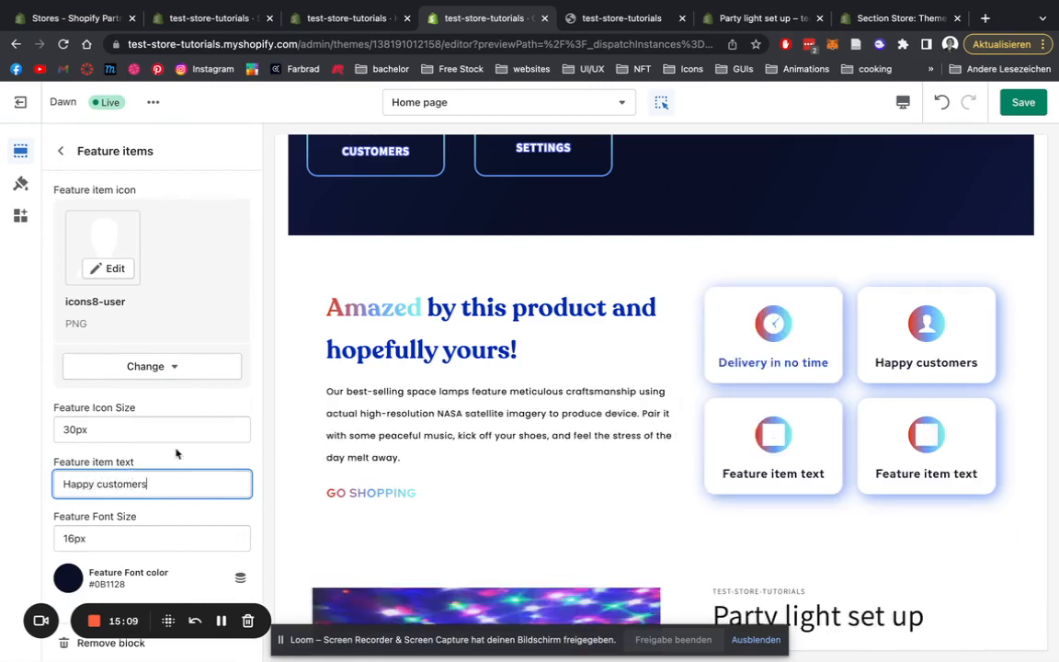
click(70, 581)
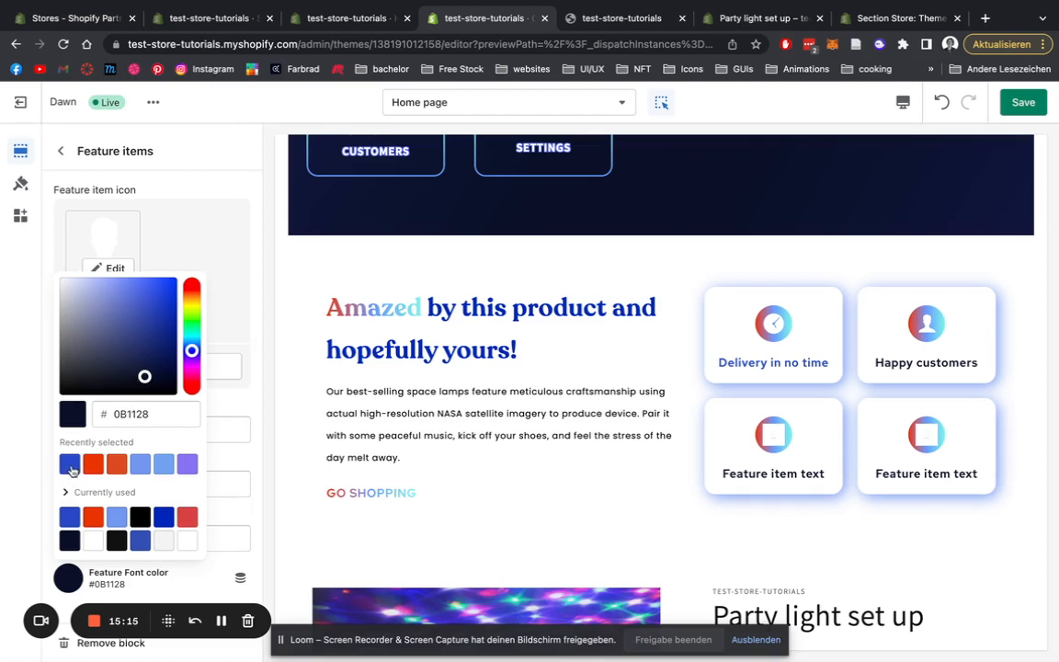
click(71, 466)
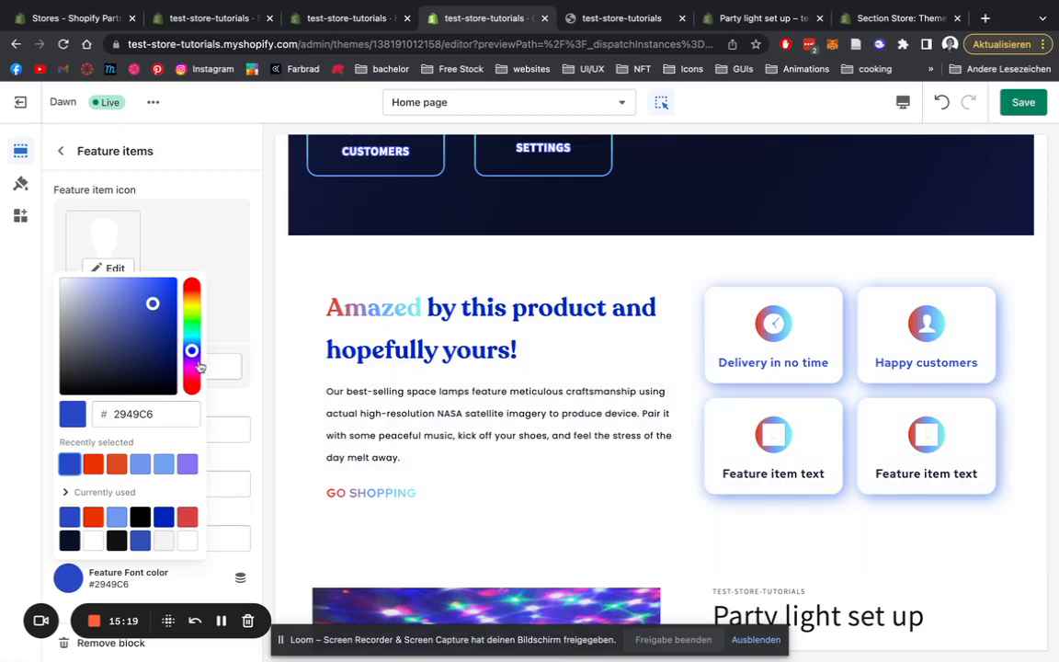
click(255, 344)
Step: Assign the icons8-home image as the icon of the third feature item
click(61, 151)
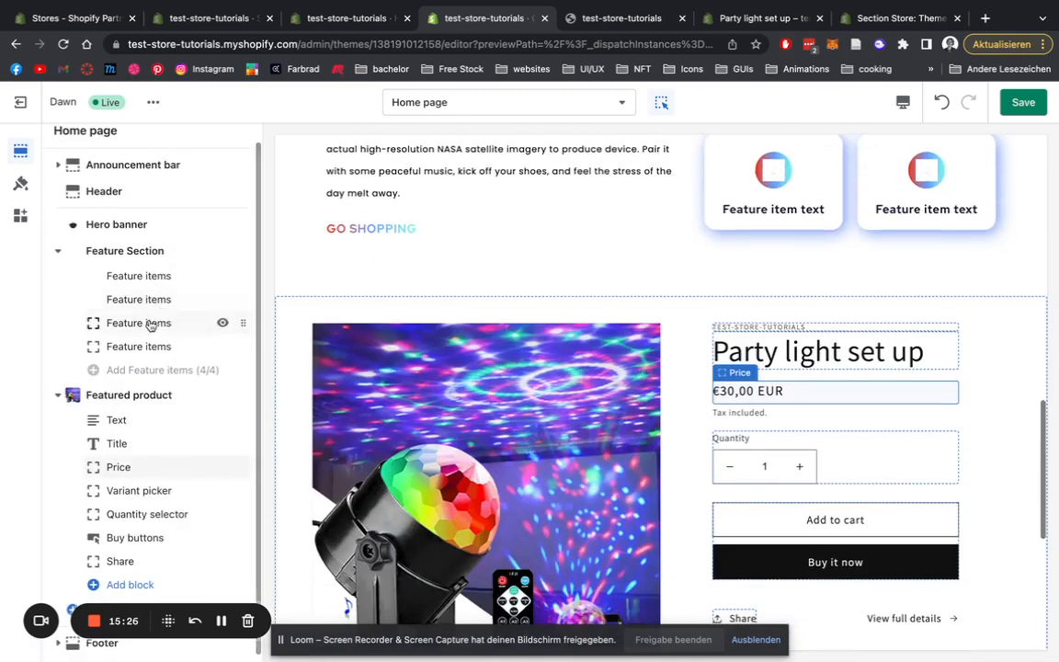
click(184, 322)
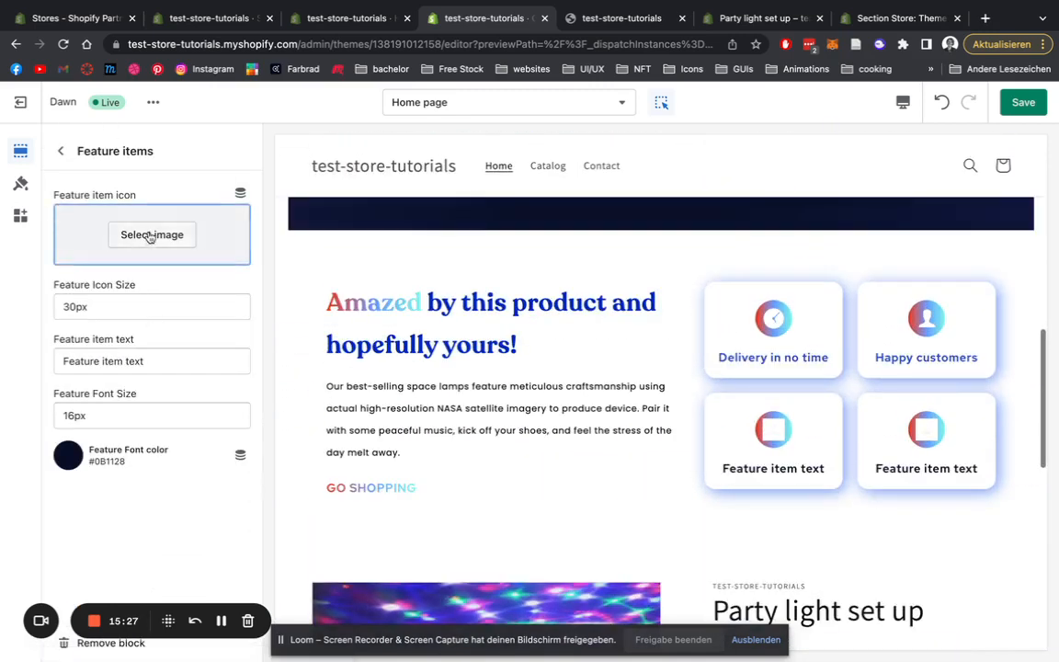
click(150, 236)
scroll(152, 295, down, 10)
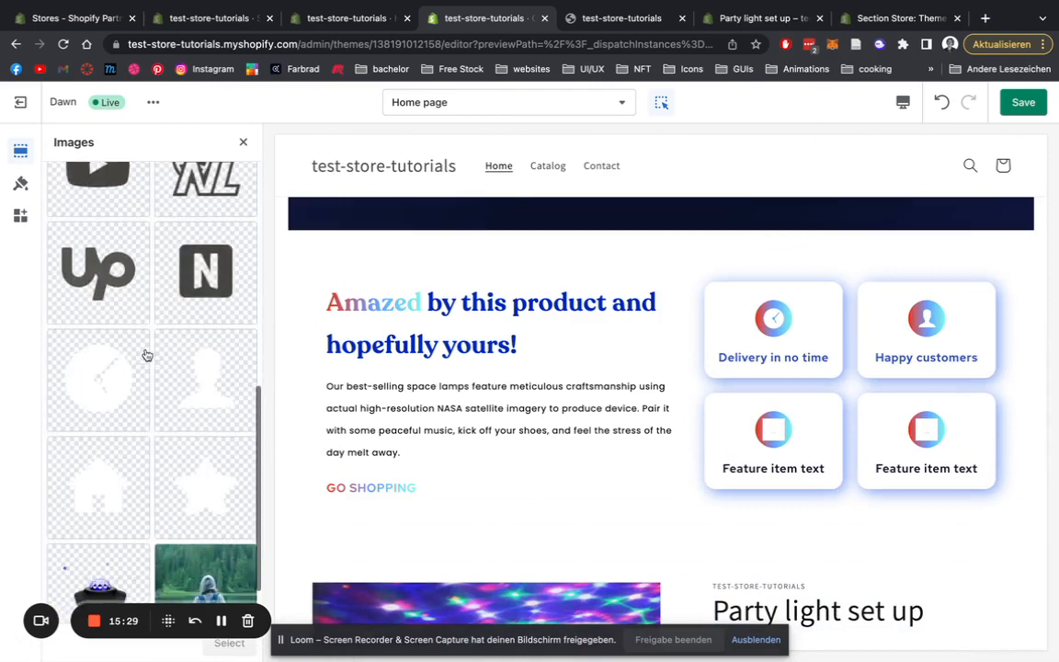
scroll(110, 404, down, 1)
click(90, 443)
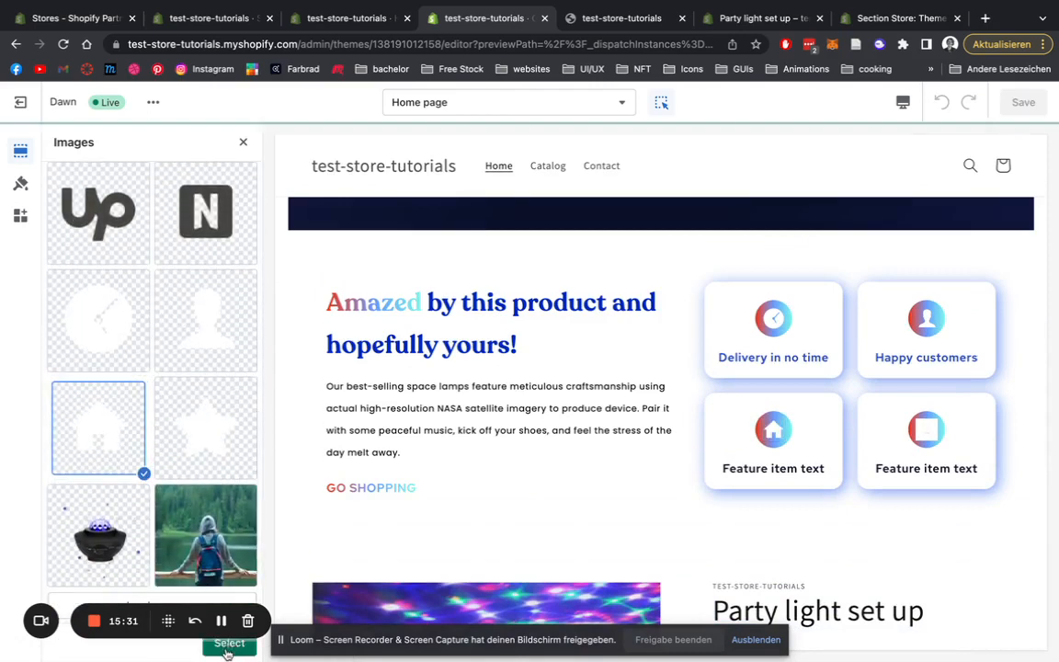
click(228, 645)
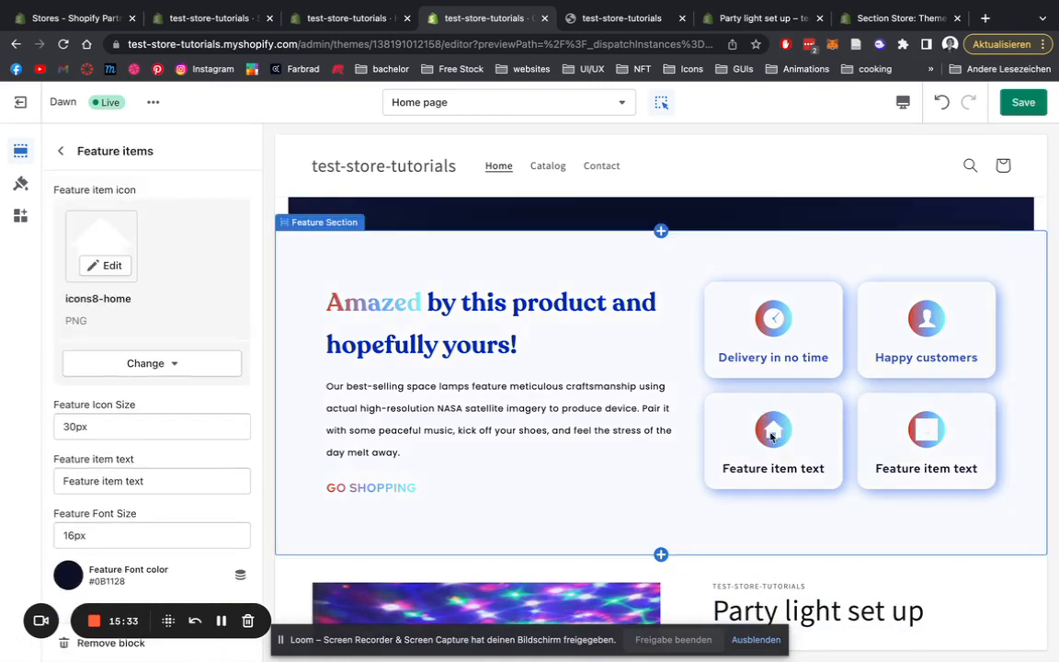
Step: Change the third feature item's text to "Right to your party" and its Feature Font color to #2949C6
drag(145, 481, 0, 475)
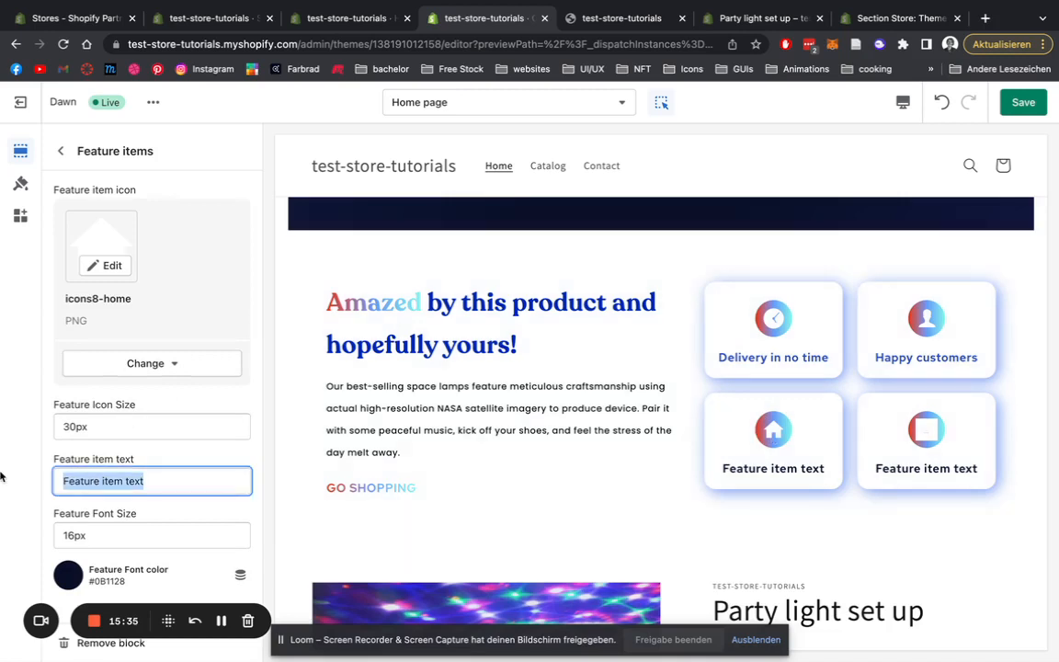
text(Right to your )
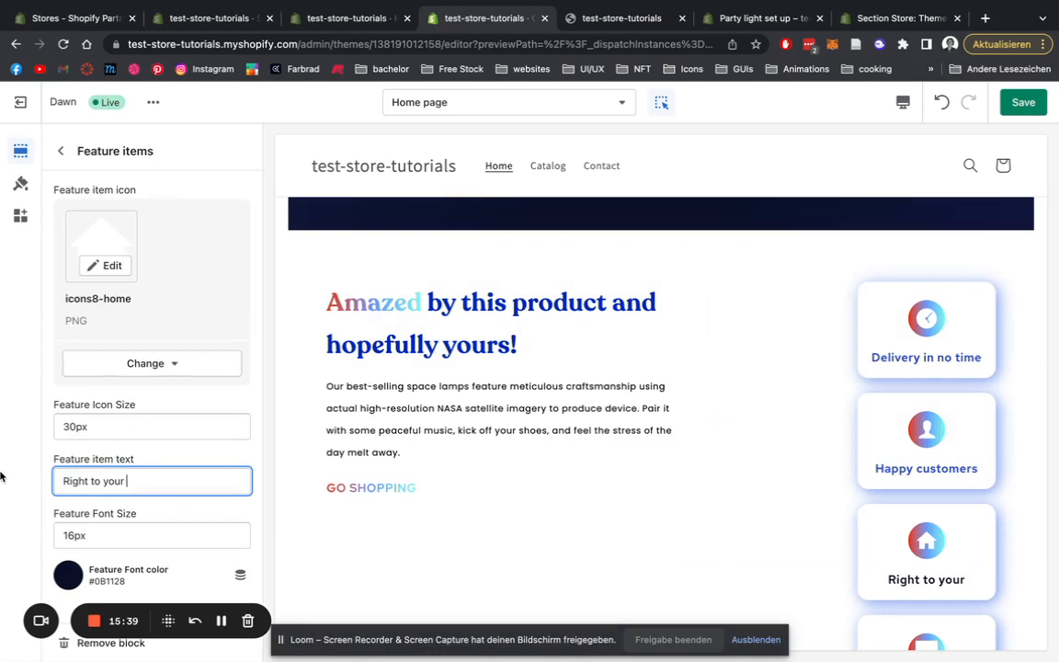
text(party)
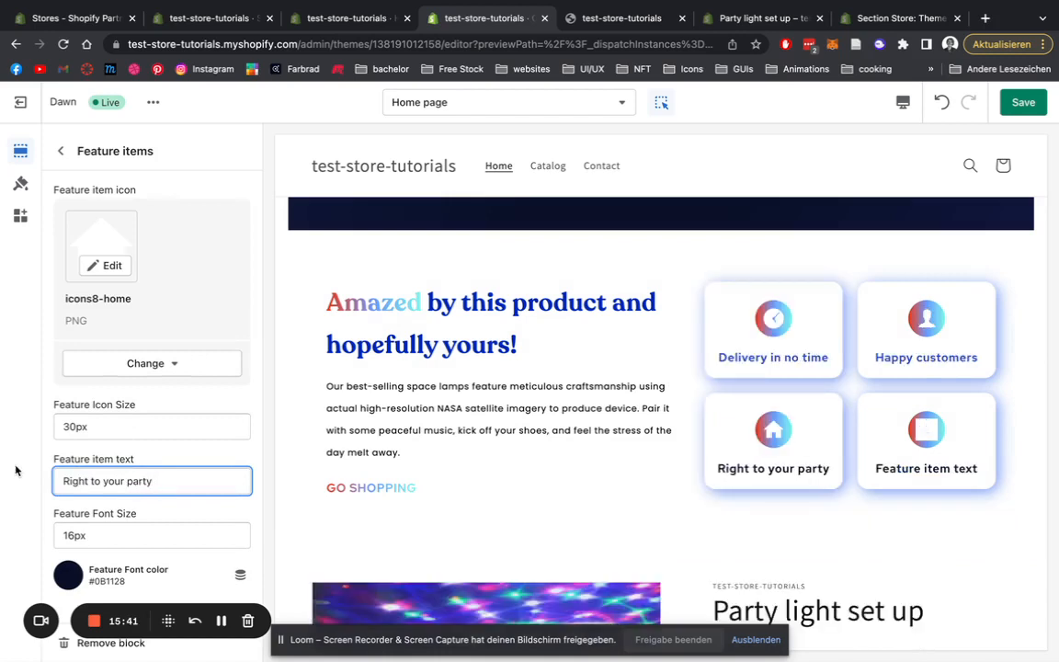
click(68, 575)
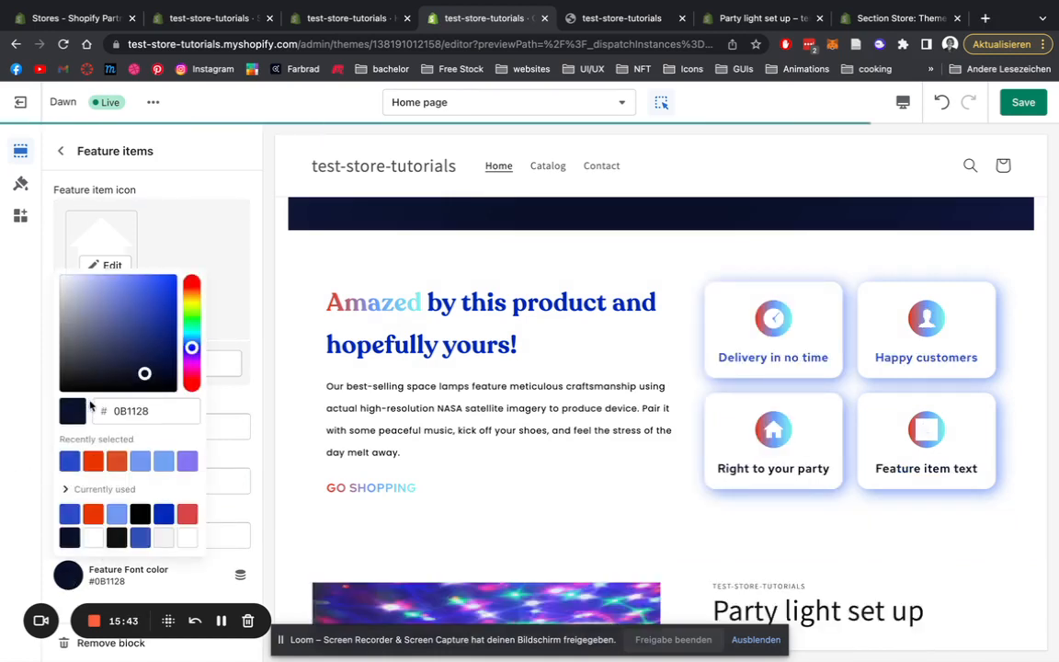
click(71, 462)
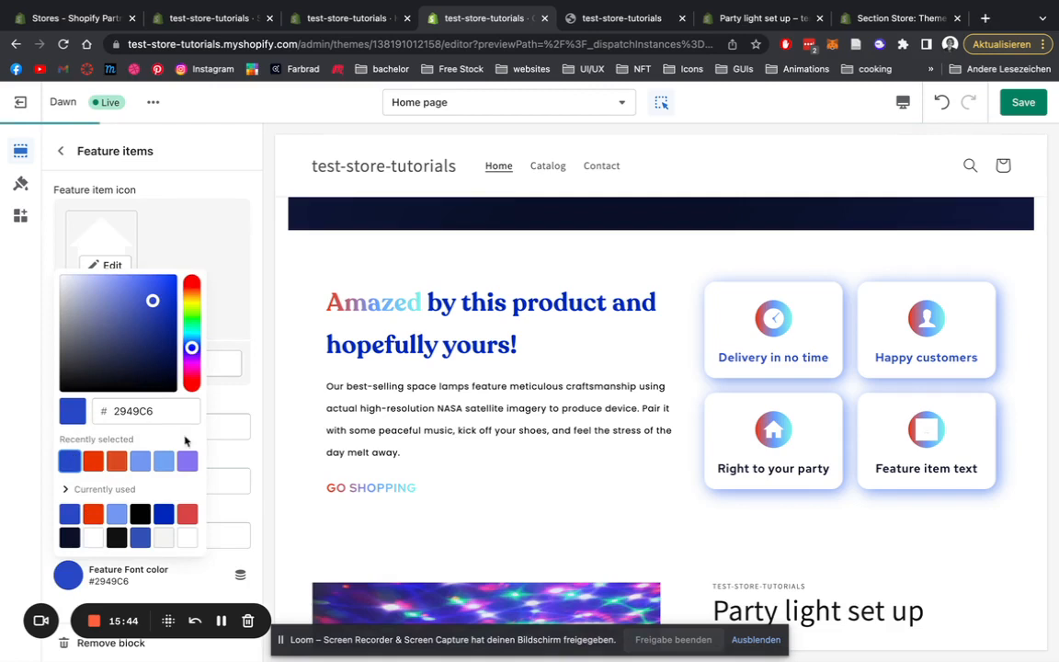
click(261, 382)
Step: Assign the icons8-christmas_star image as the icon of the fourth feature item
click(59, 150)
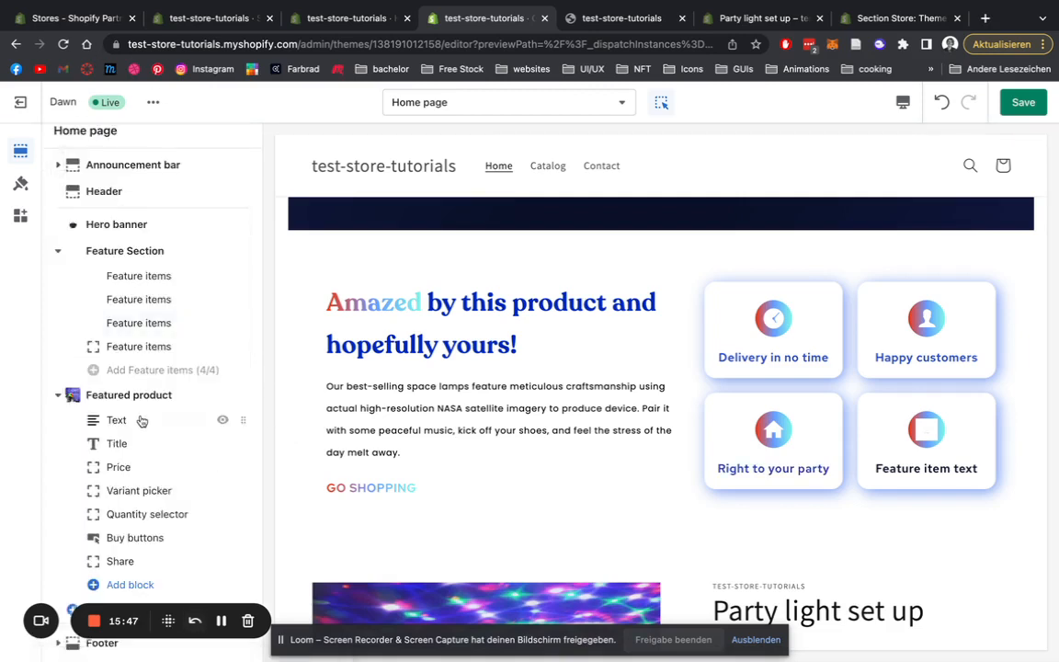
click(141, 346)
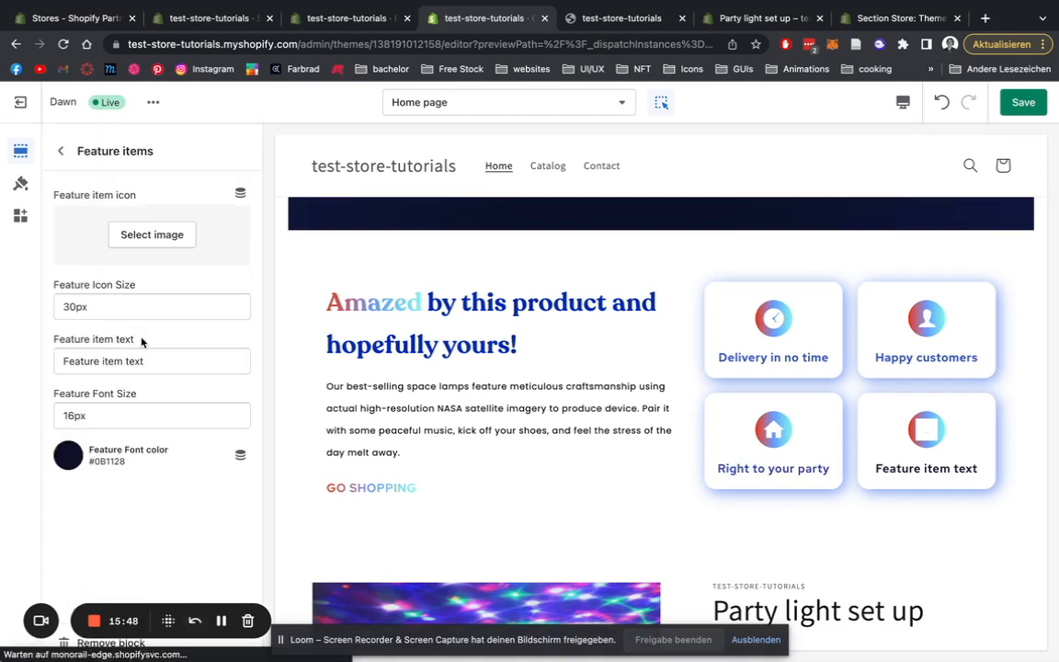
click(145, 236)
scroll(129, 319, down, 10)
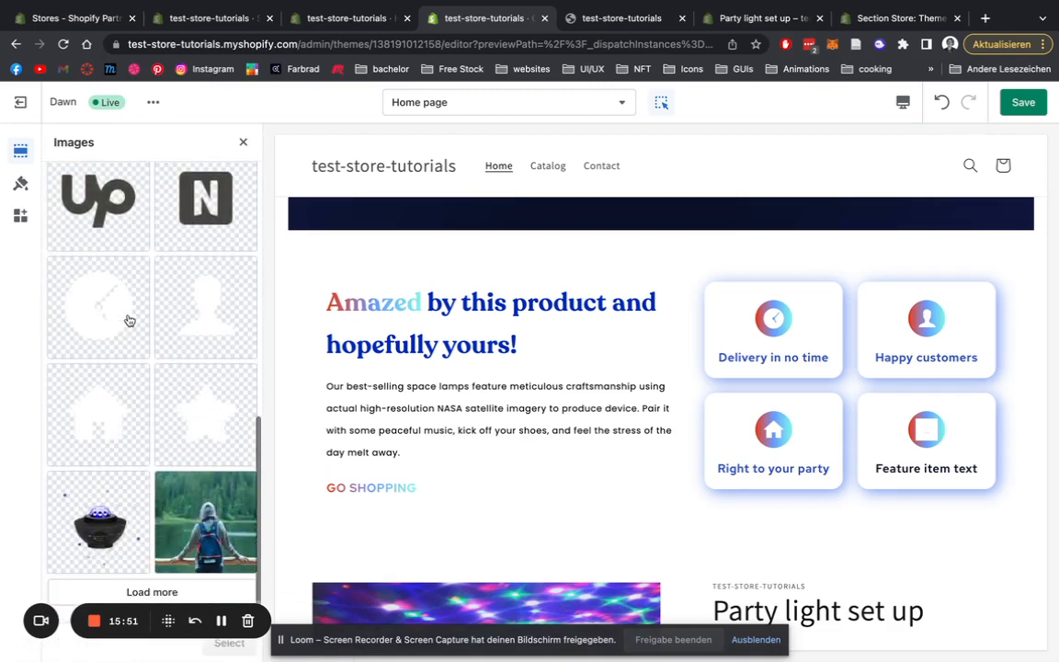
click(224, 450)
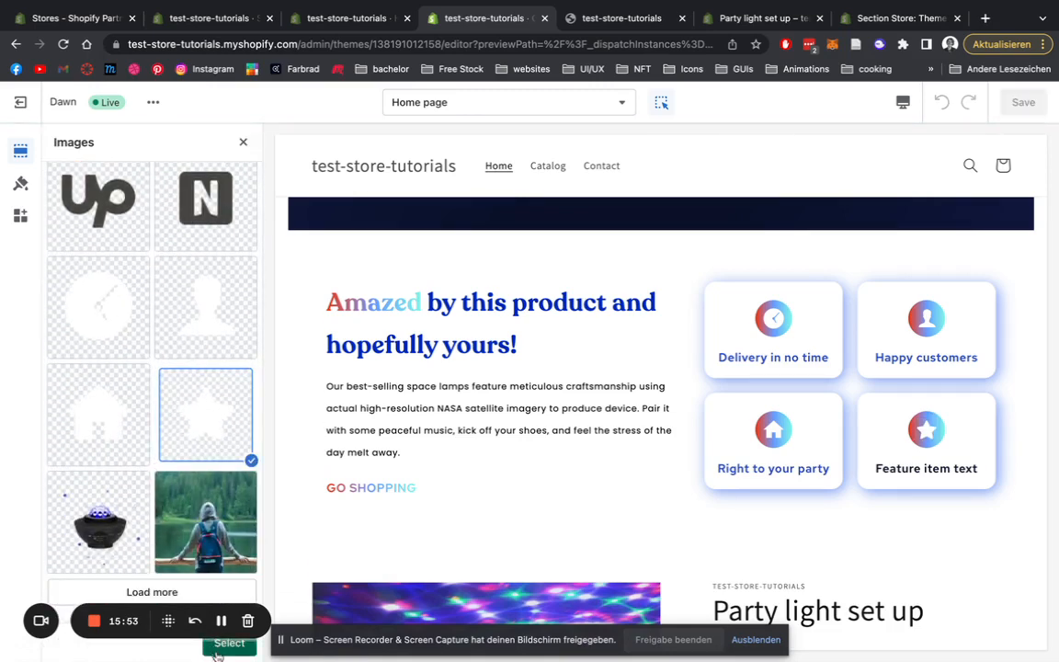
click(229, 643)
Step: Change the fourth feature item's text to "Birghter than a star" and its Feature Font color to #2949C6
triple_click(163, 477)
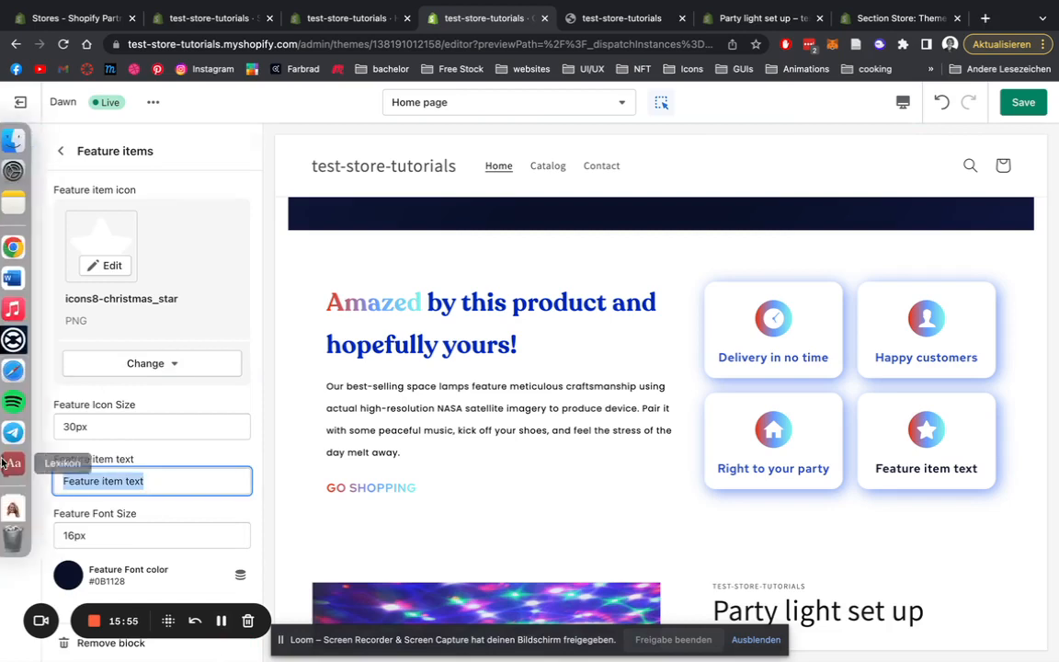
text(Birghter)
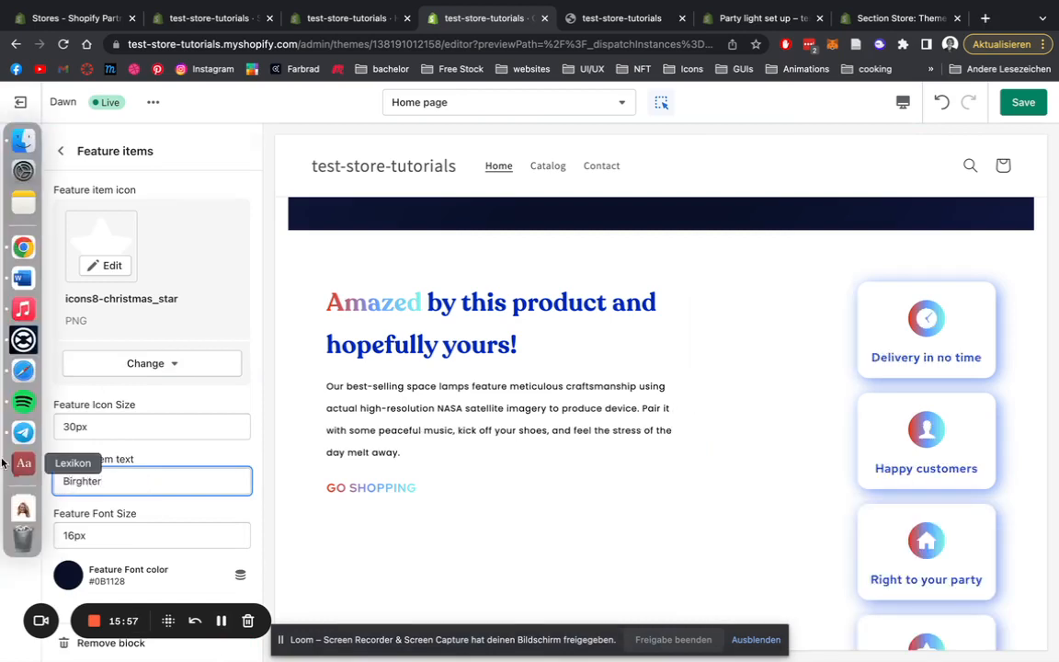
text( than a star)
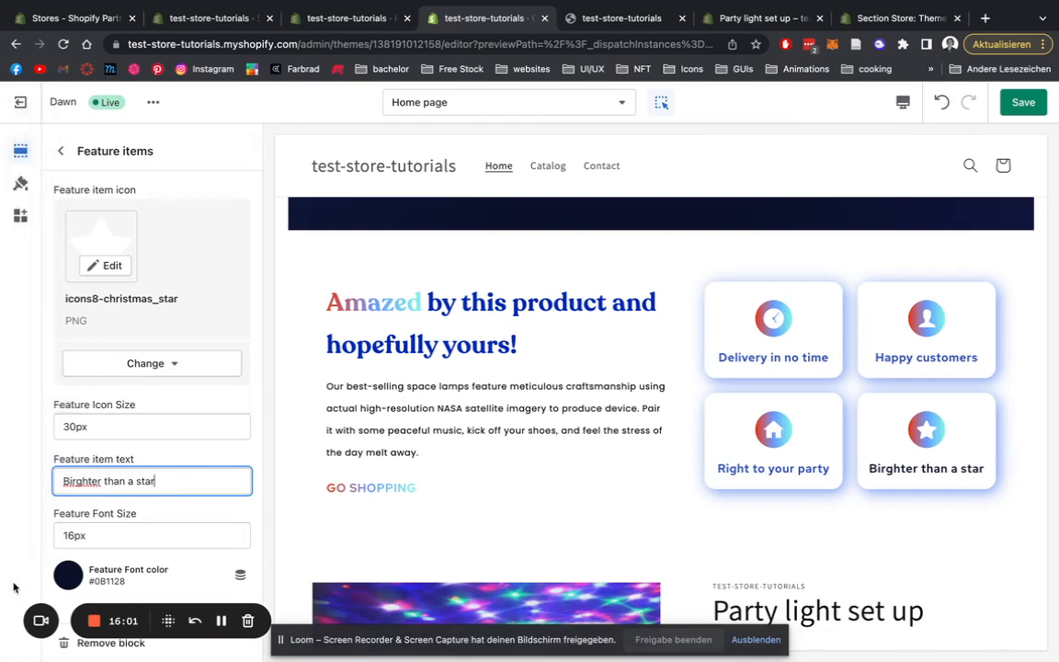
click(69, 575)
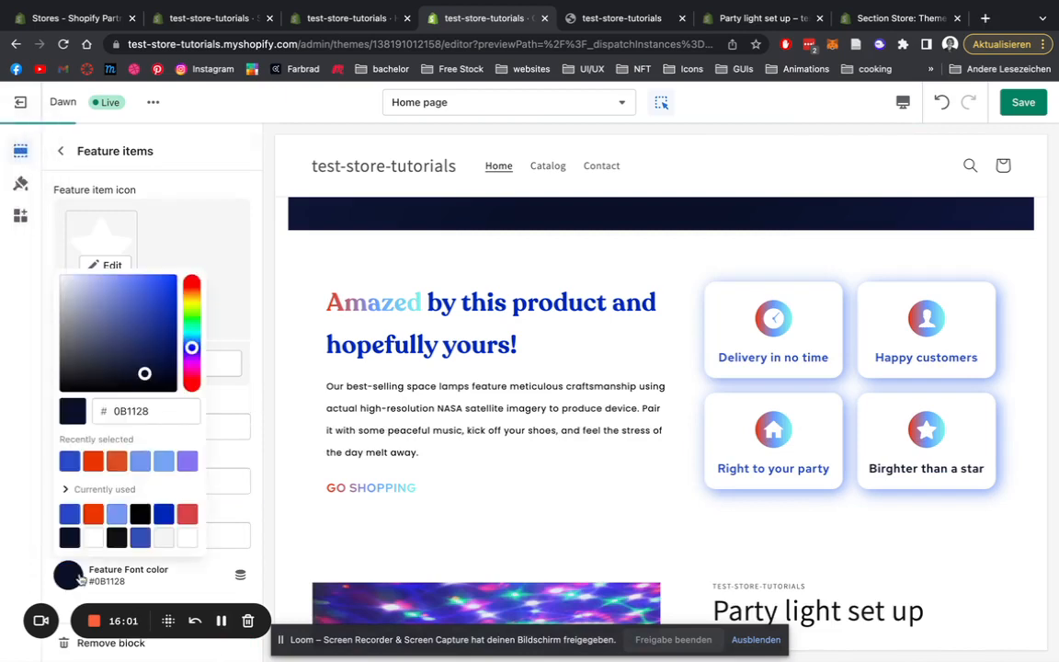
click(68, 460)
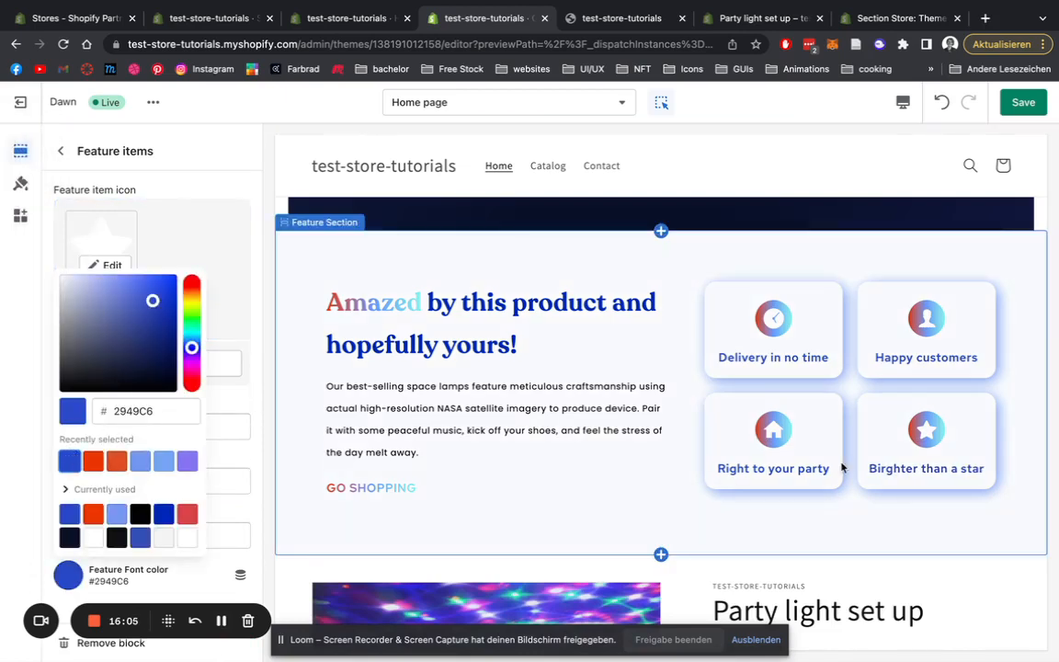
Step: Save the theme changes and reload the live storefront to check the new feature section
click(233, 309)
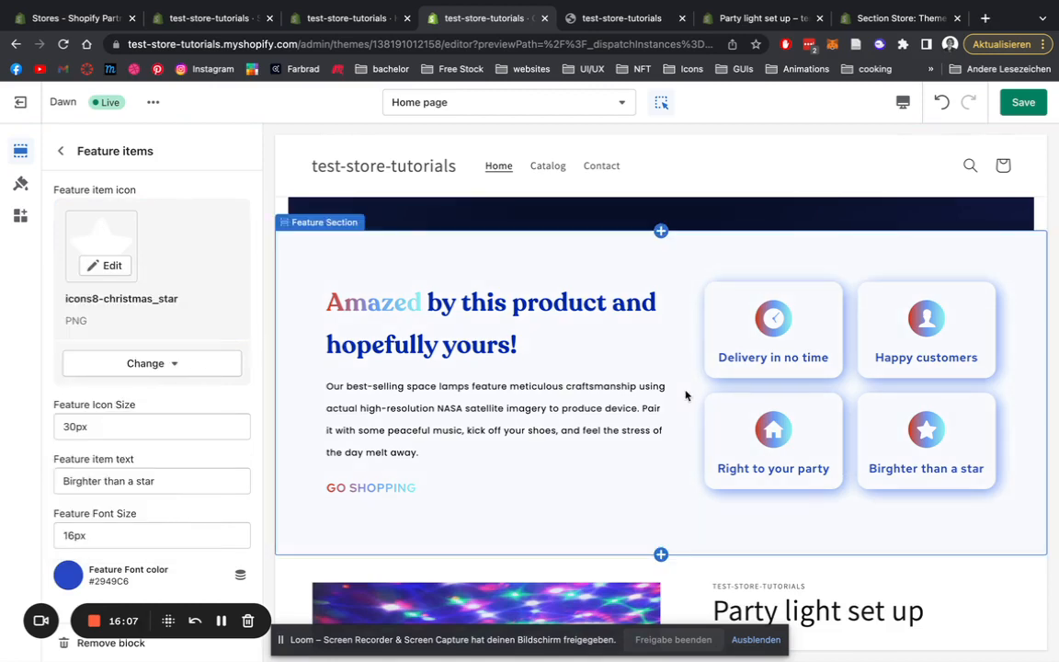
click(1023, 102)
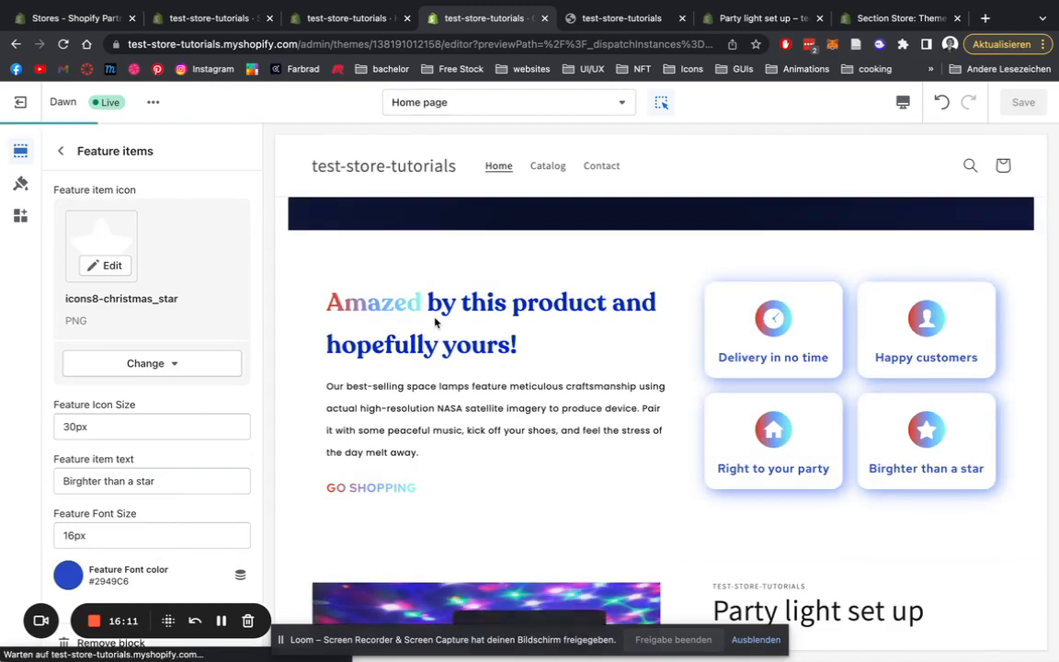
click(581, 20)
scroll(571, 420, down, 4)
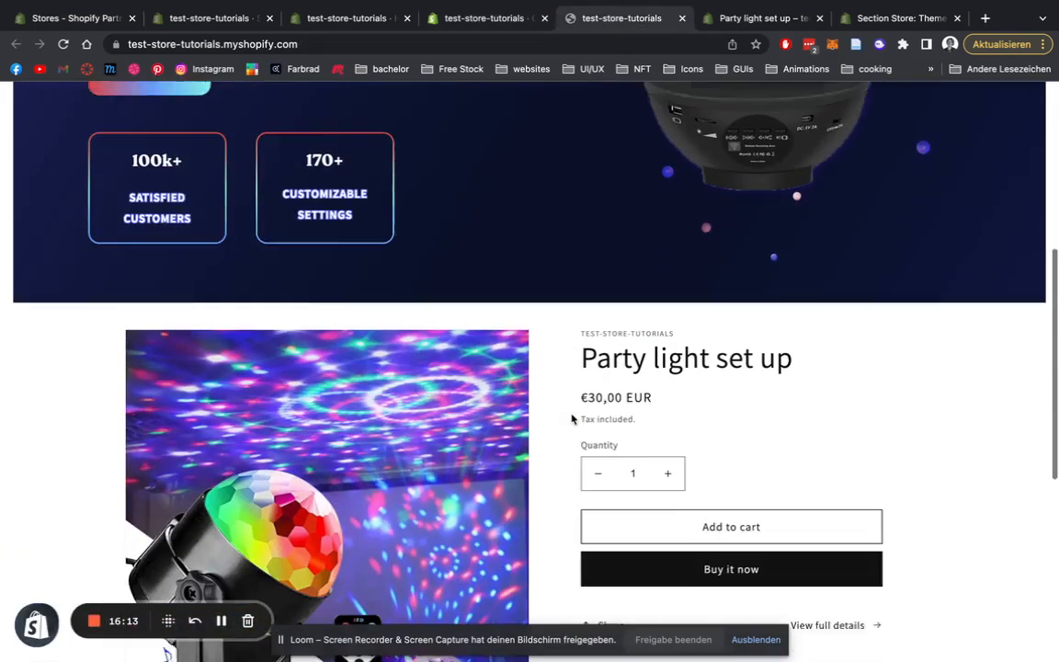
key(super+r)
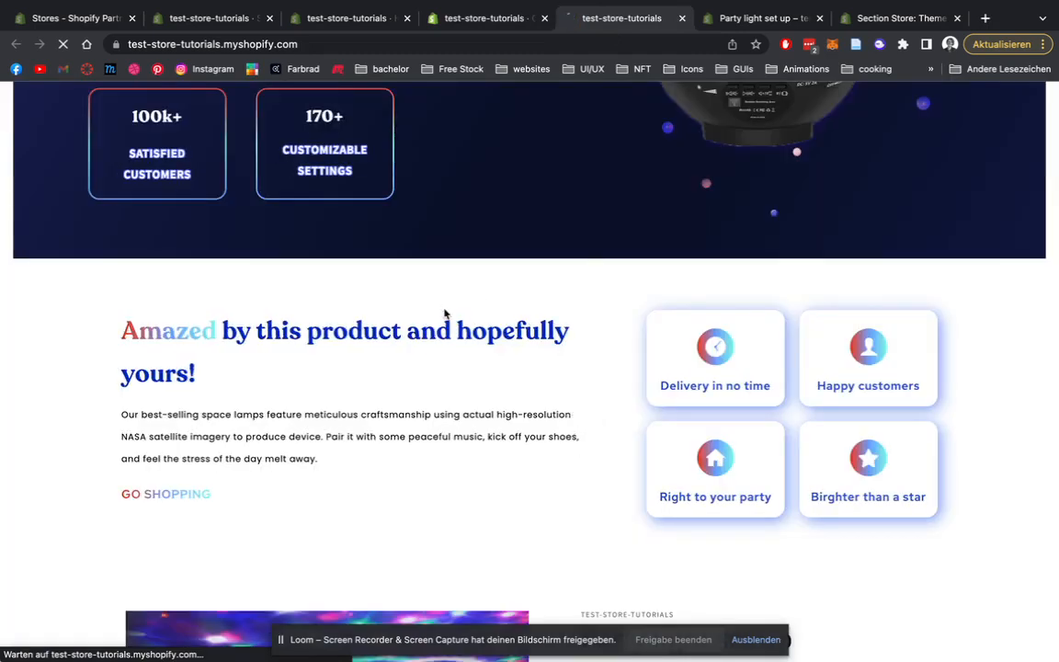
scroll(444, 314, down, 1)
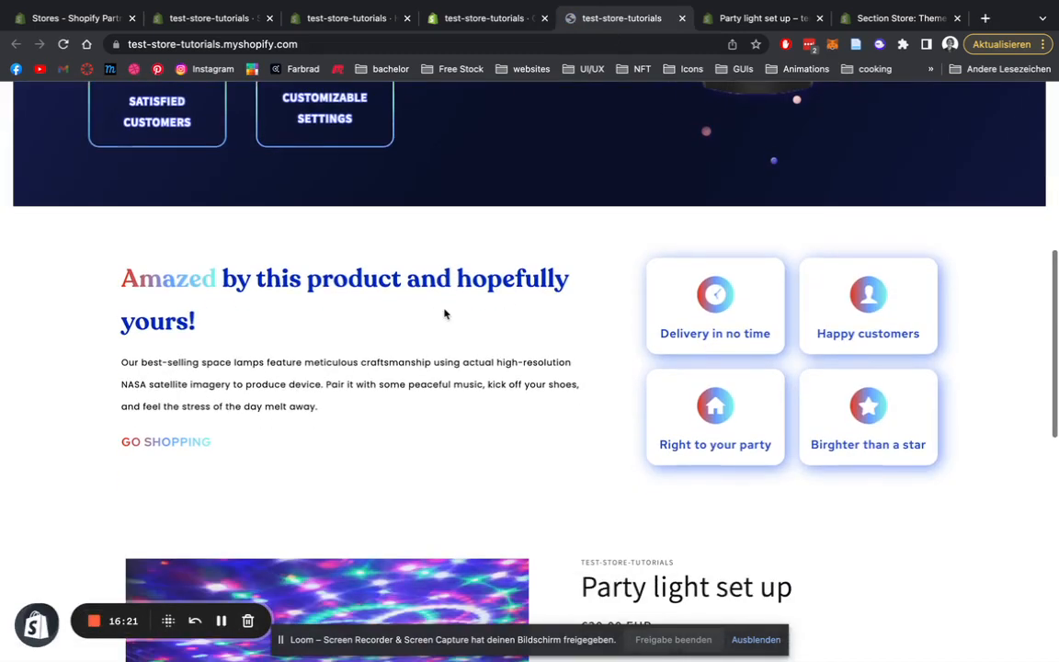
Step: Back in the theme editor, add the SS GLOW - Logo Cloud section and move it directly below the Feature Section
click(466, 20)
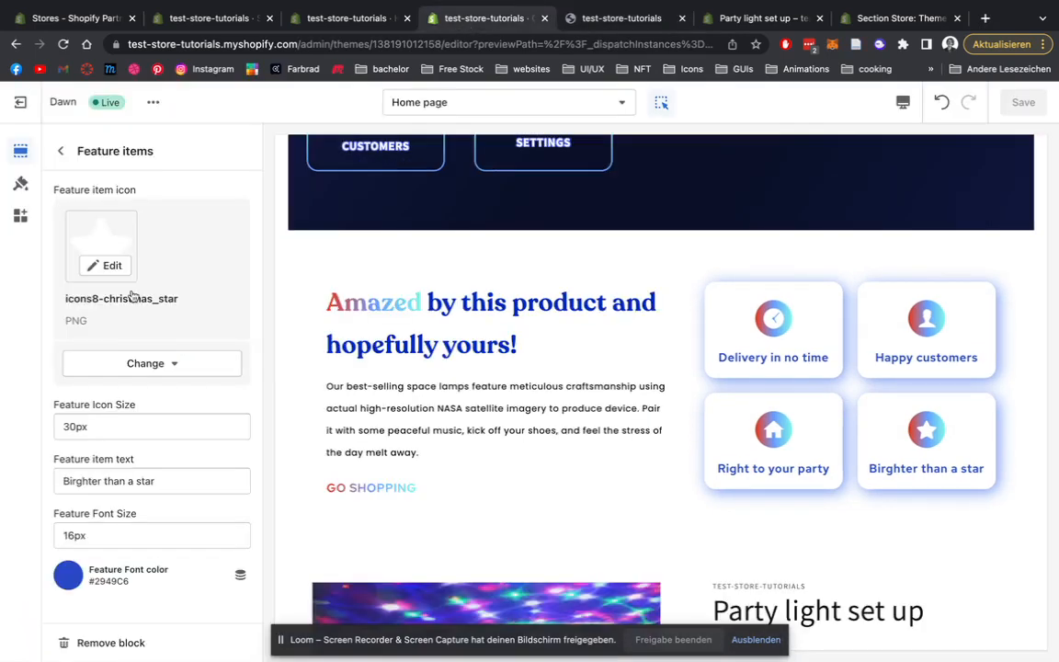
click(59, 150)
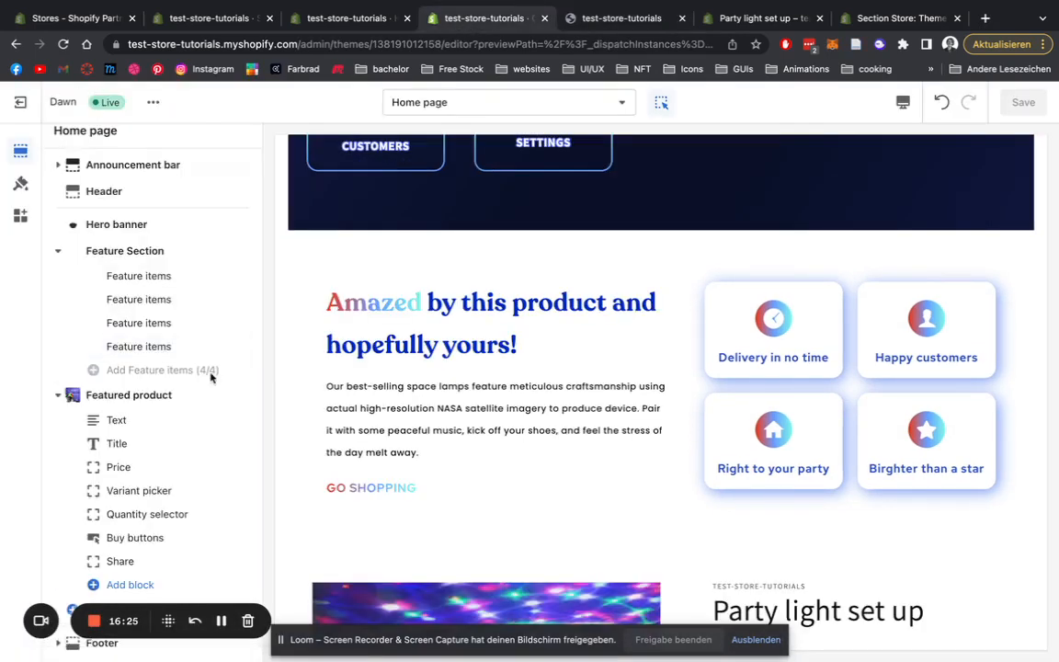
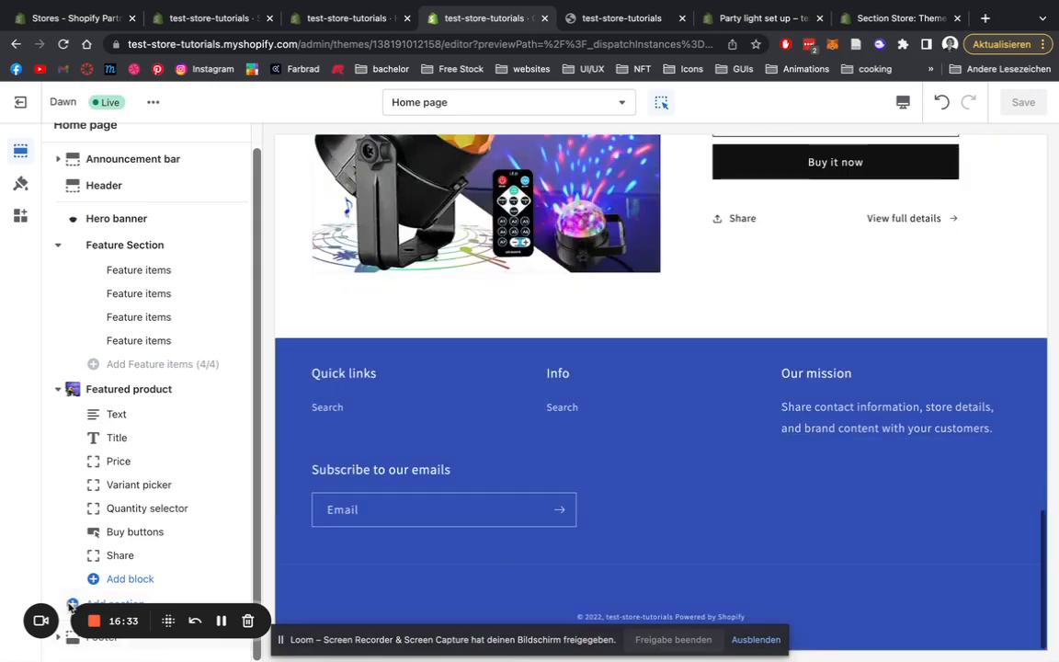
click(75, 603)
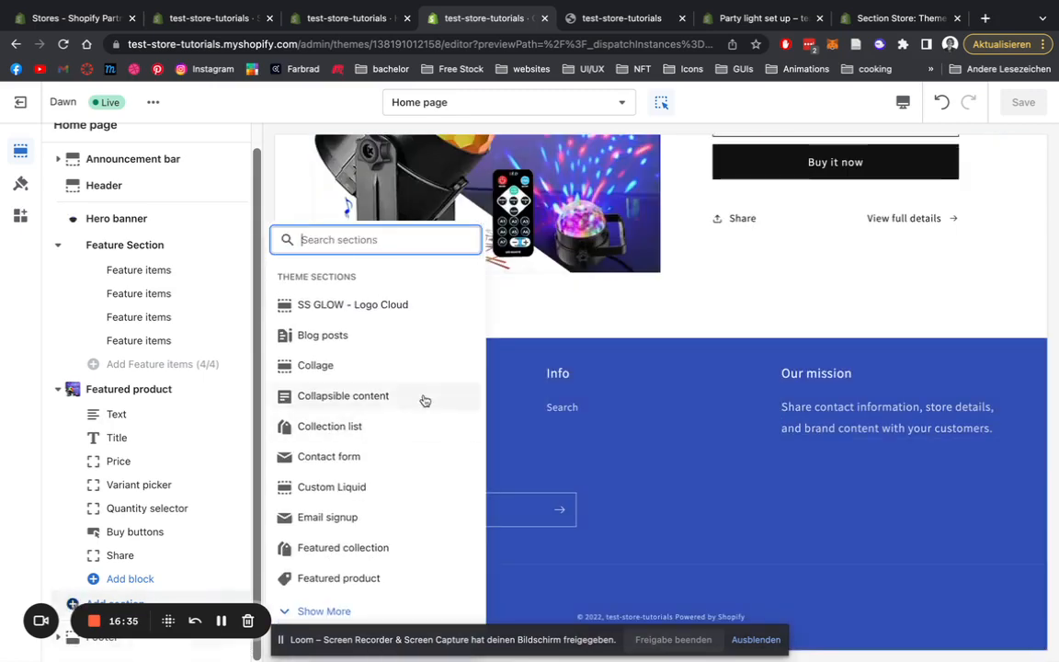
text(ss glow)
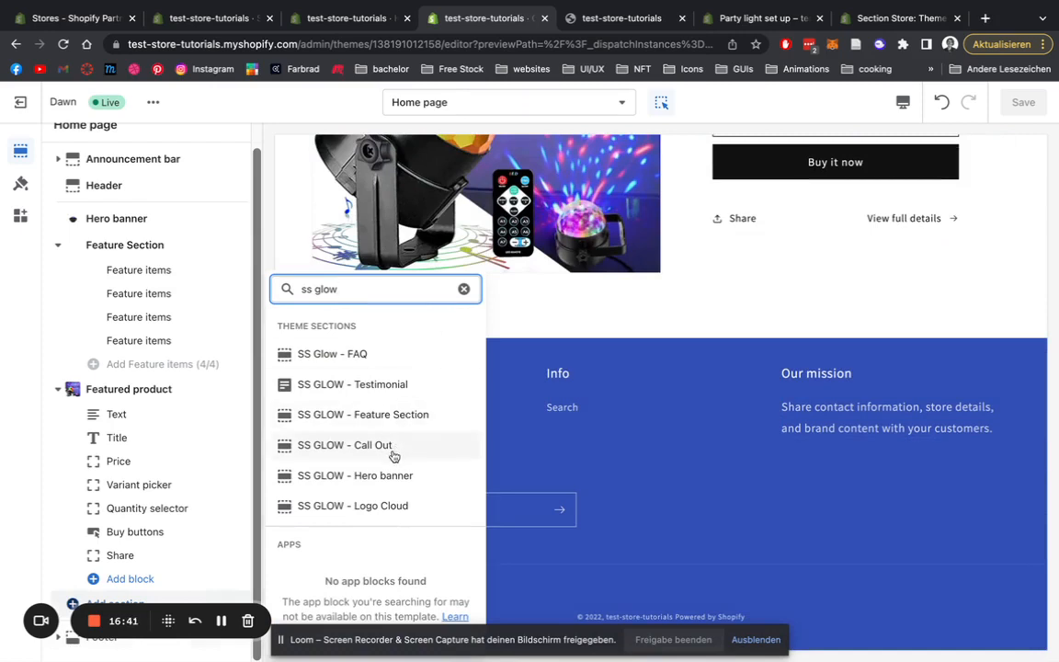
click(377, 506)
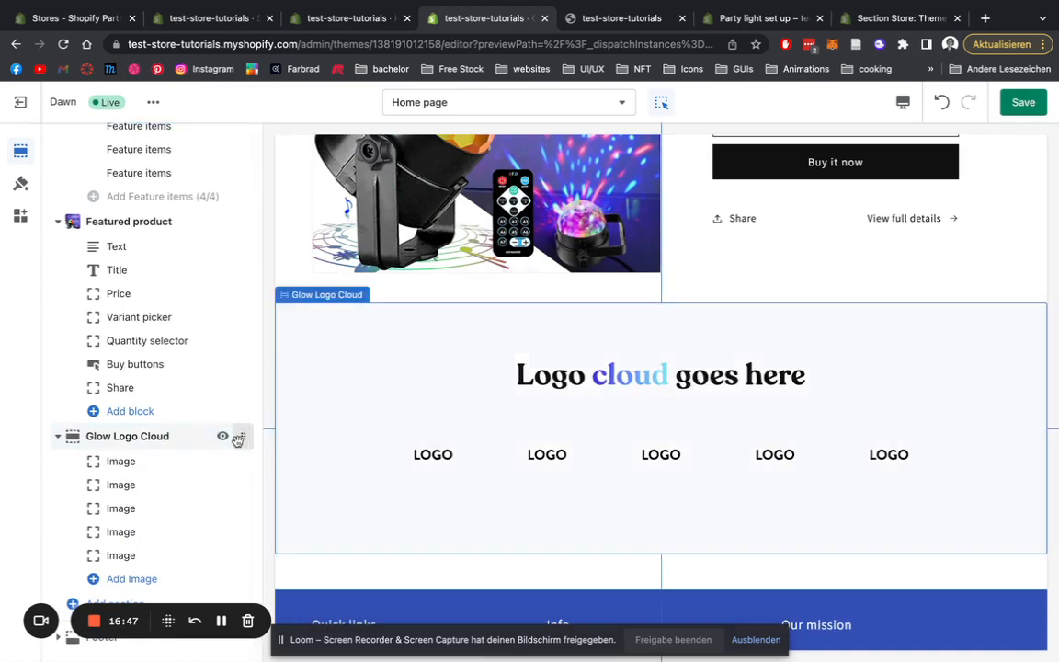
drag(246, 436, 242, 283)
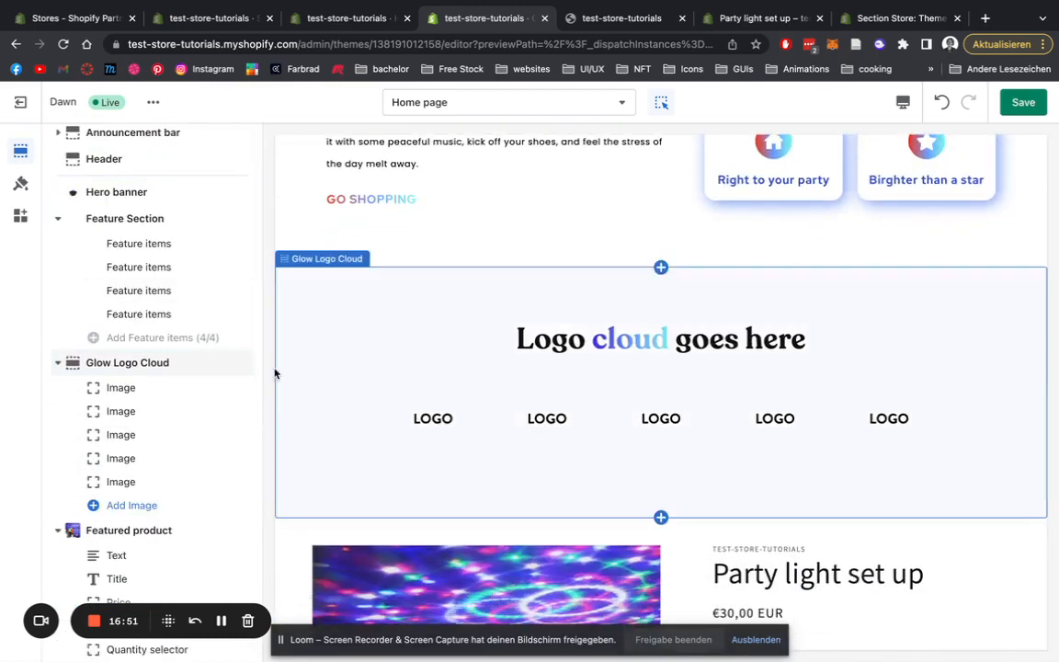
Step: Set the first Glow Logo Cloud image to the YouTube logo from the image library
click(122, 389)
click(152, 236)
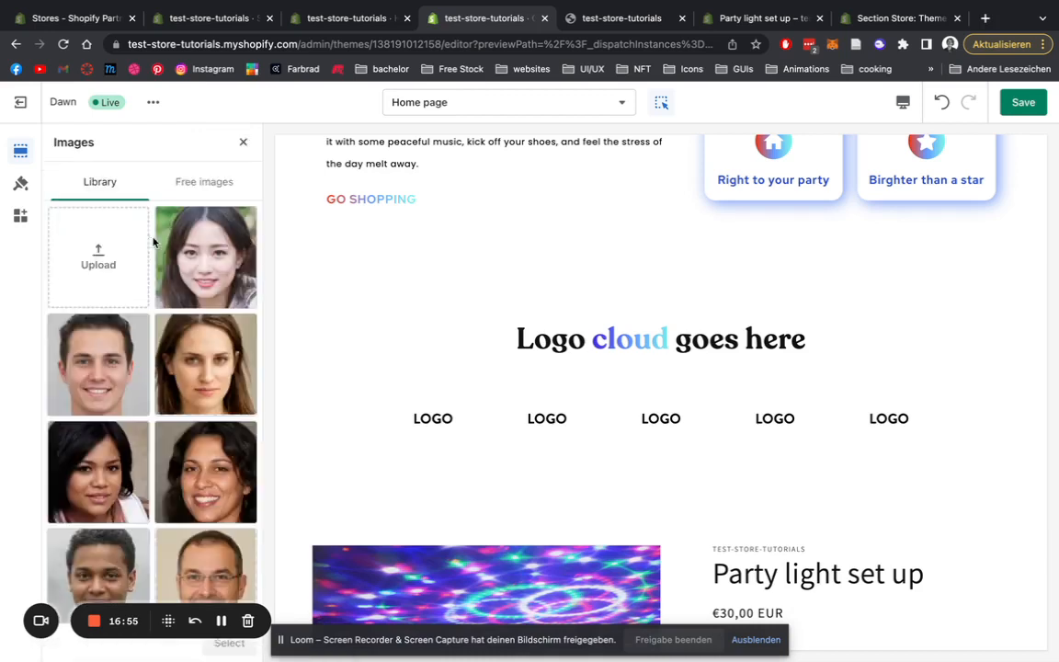
scroll(154, 241, down, 8)
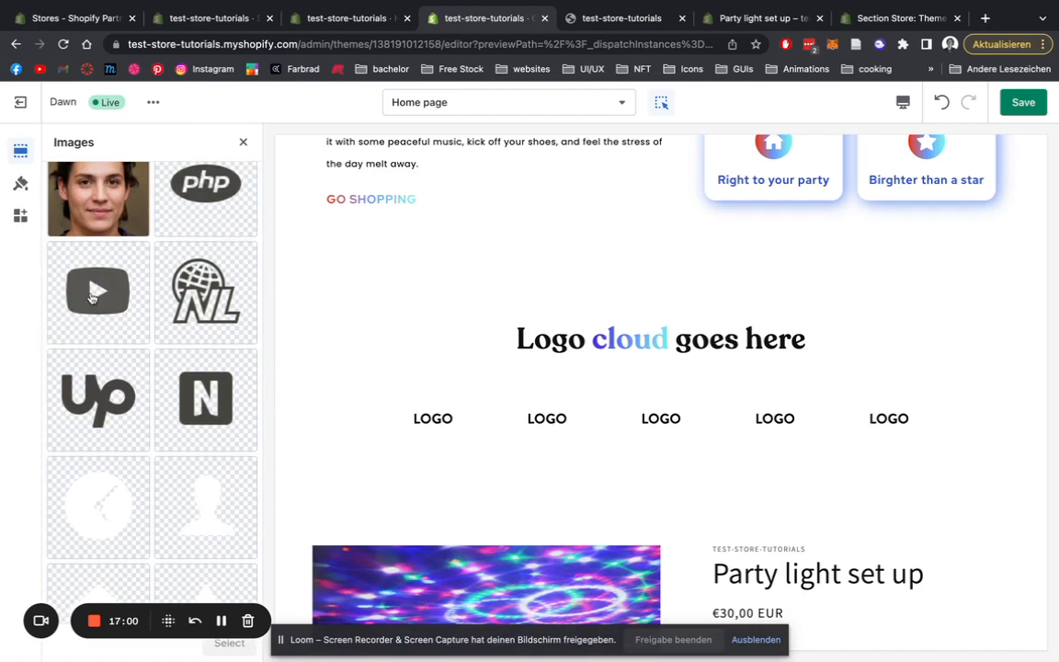
click(115, 286)
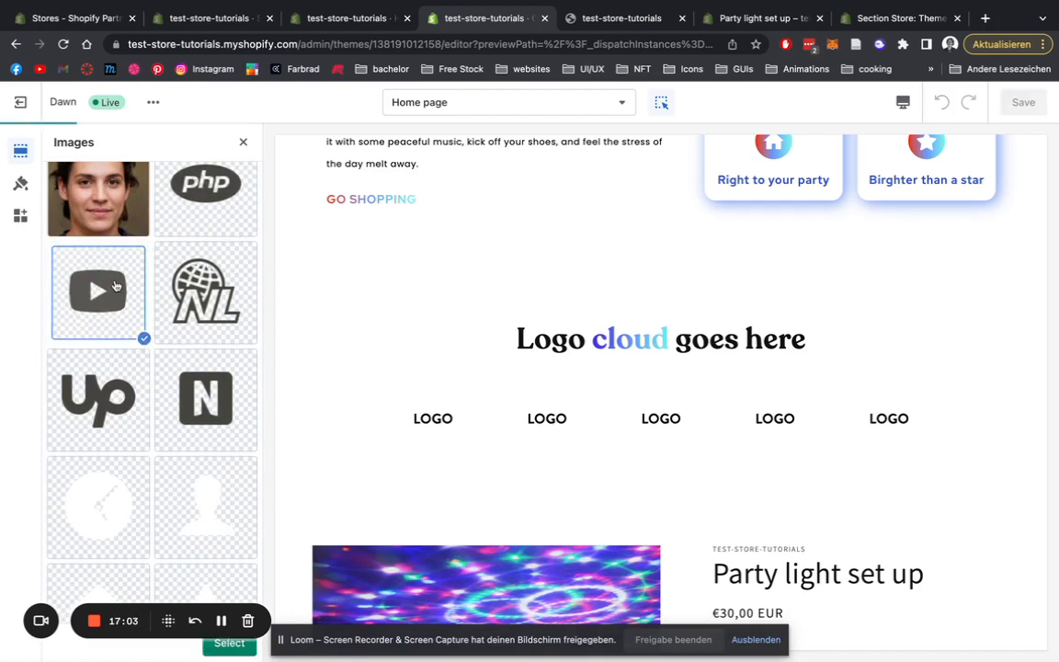
click(232, 643)
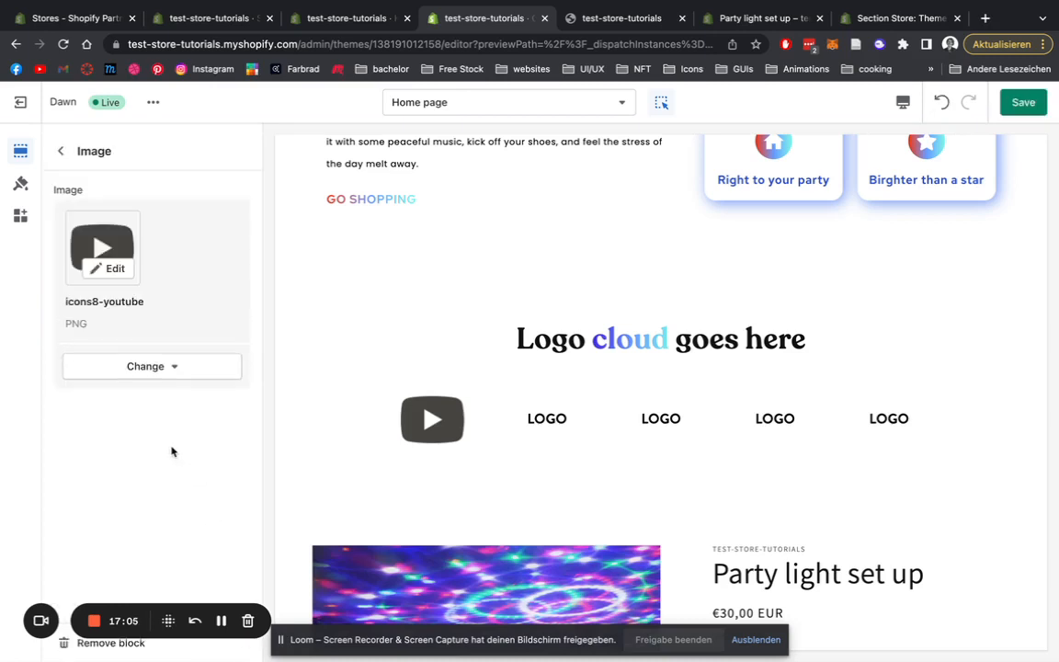
click(65, 150)
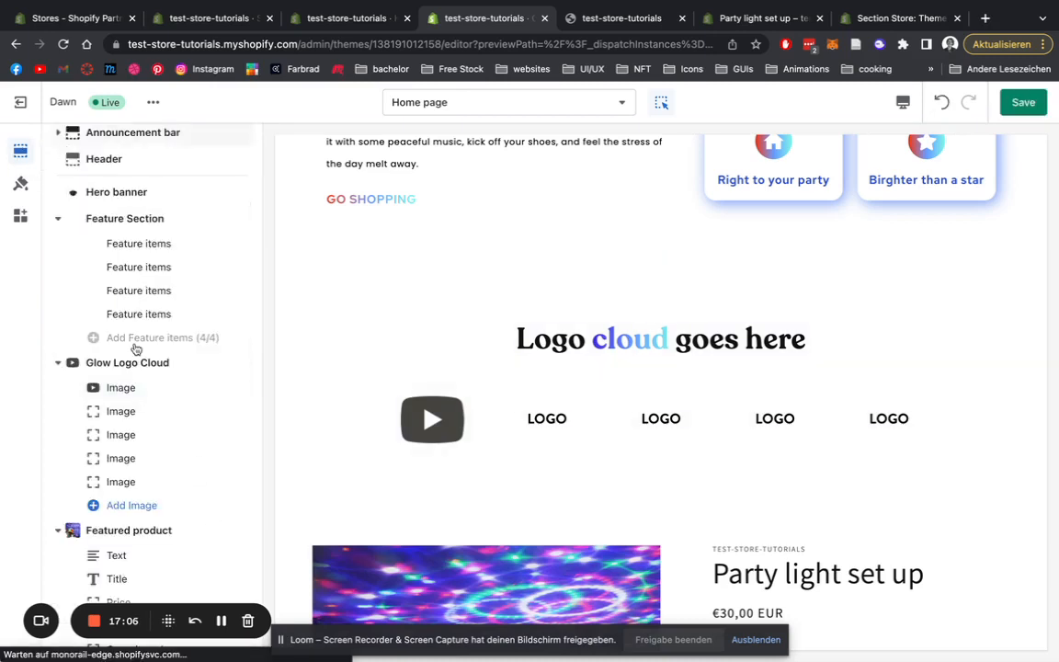
Step: Set the second Glow Logo Cloud image to the square N logo from the image library
click(141, 410)
click(153, 232)
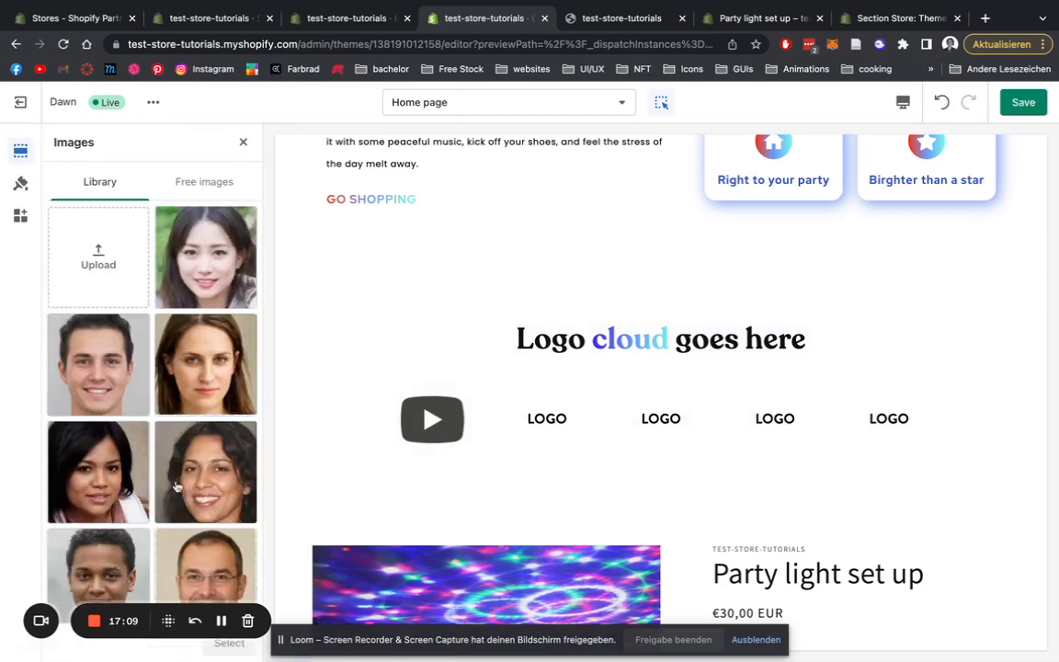
scroll(189, 368, down, 10)
click(204, 283)
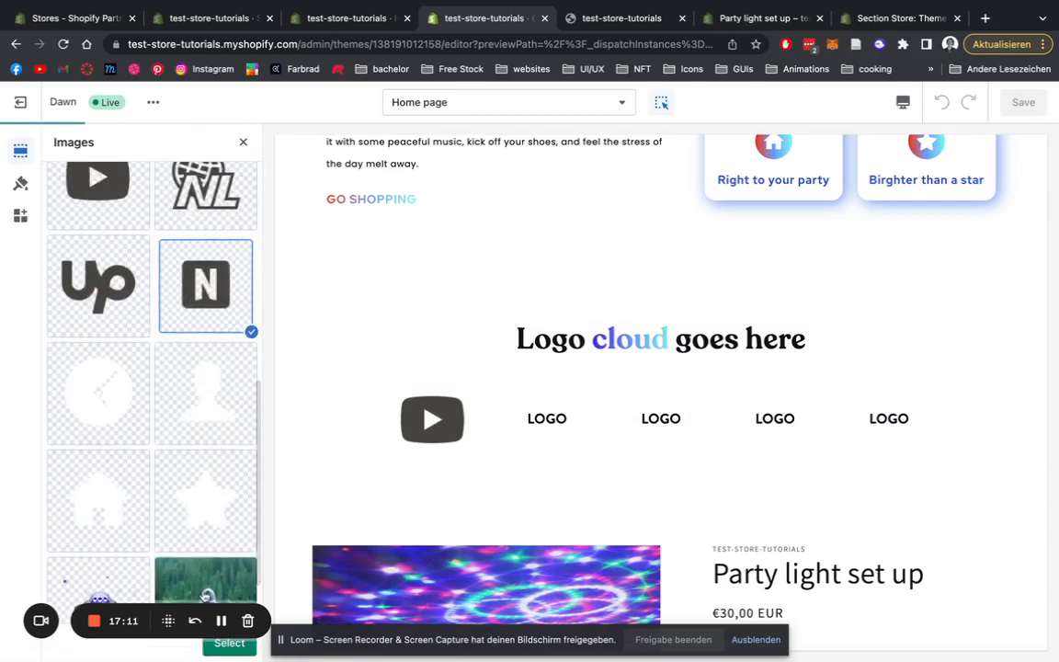
click(229, 643)
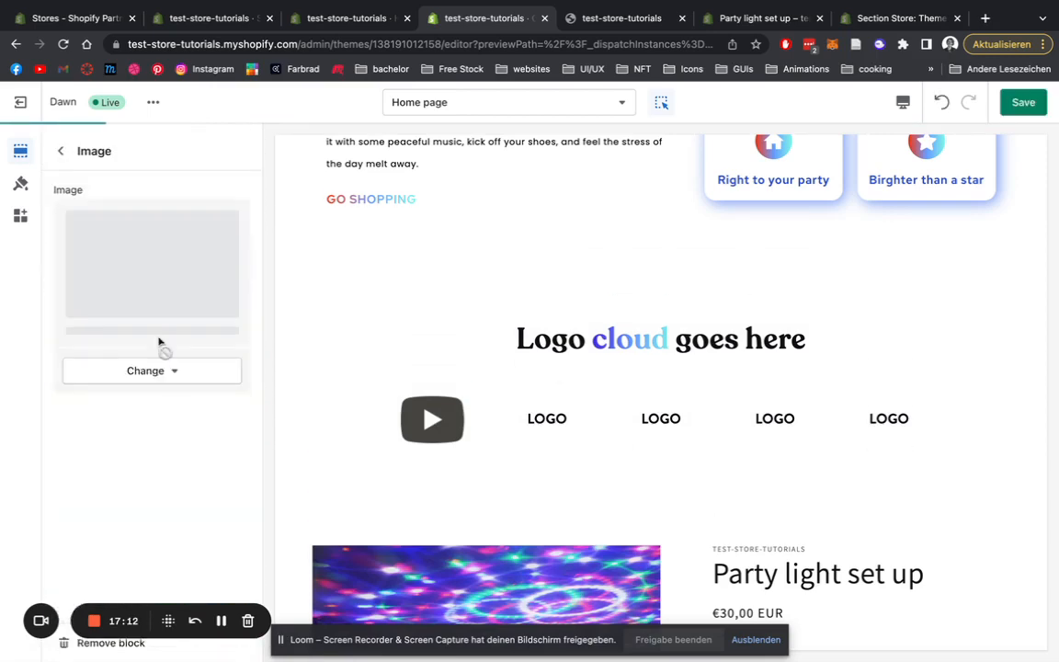
click(61, 149)
Step: Set the third Glow Logo Cloud image to the Up logo from the image library
click(130, 435)
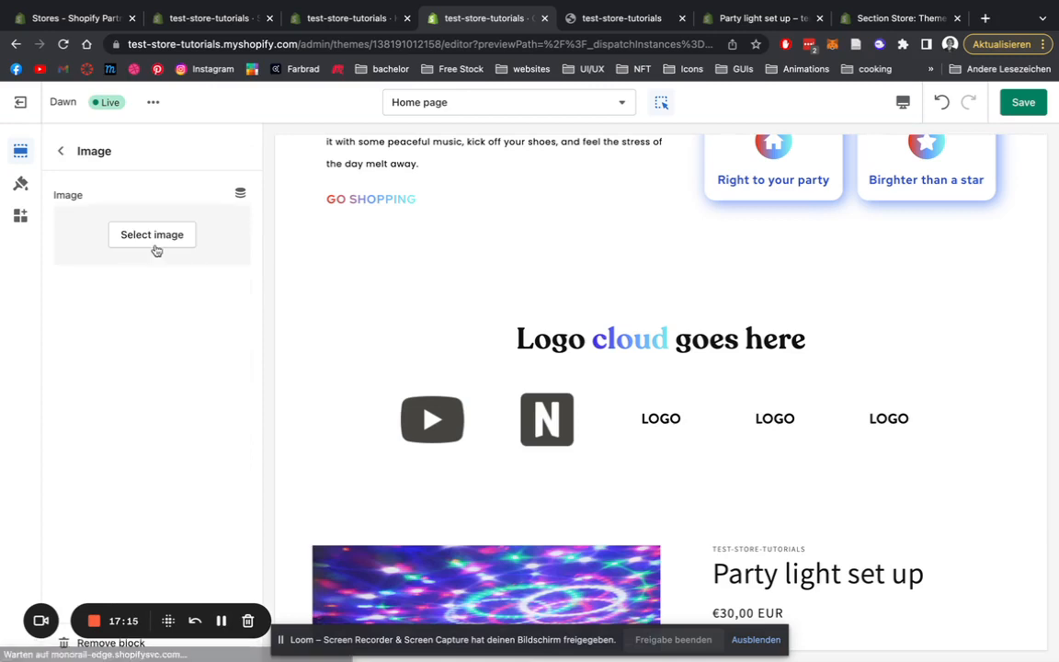
click(161, 238)
scroll(126, 230, down, 1)
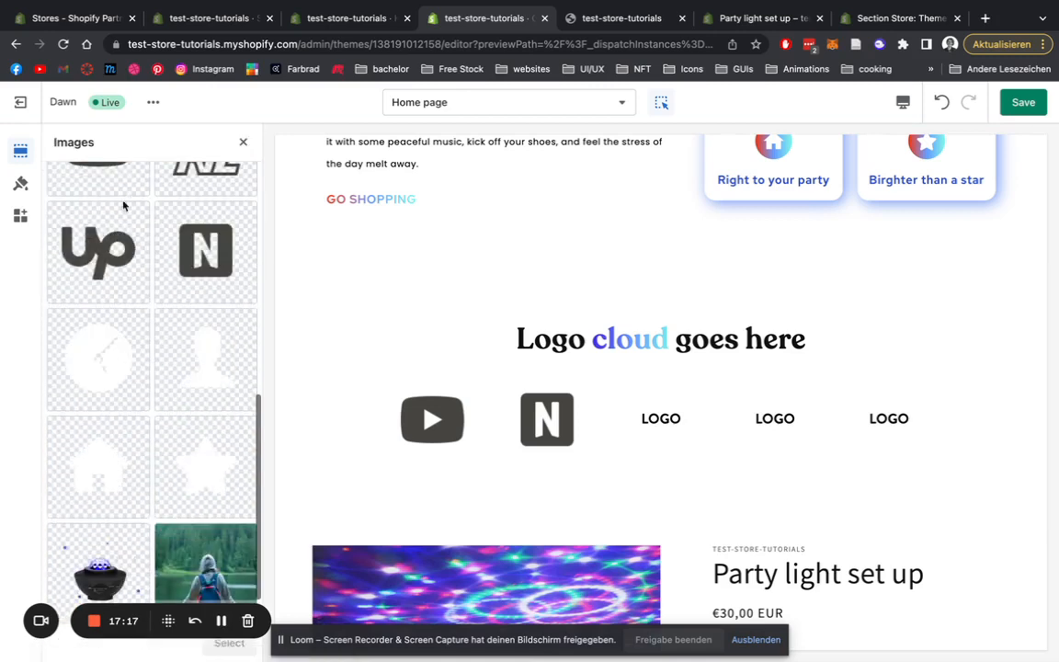
click(220, 251)
click(99, 250)
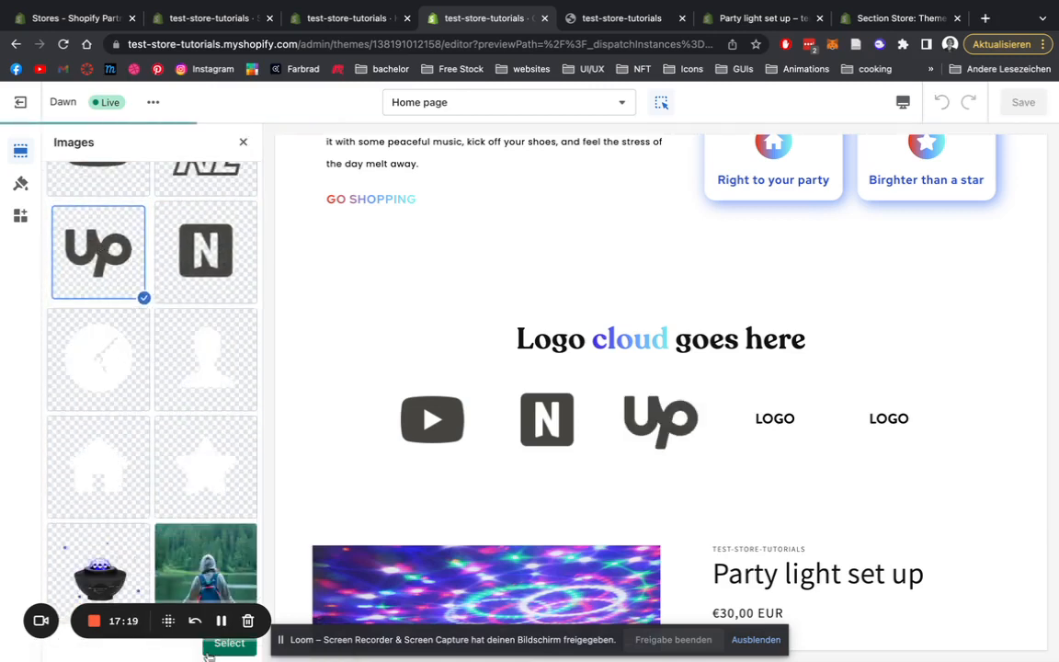
click(222, 644)
click(61, 151)
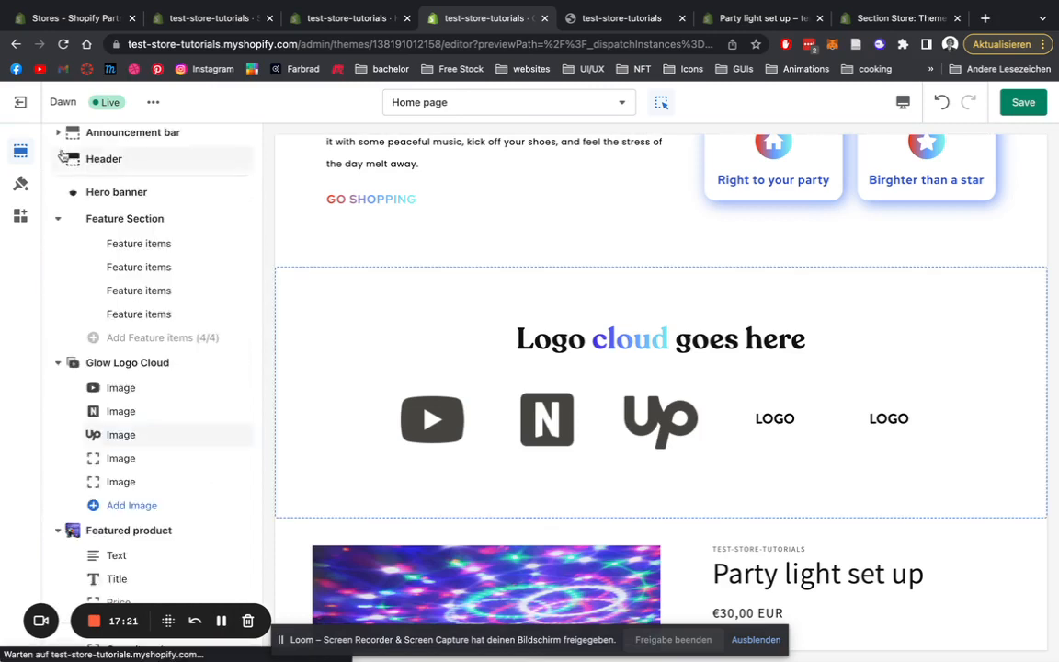
Step: Set the fourth Glow Logo Cloud image to the NL globe logo from the image library
click(136, 465)
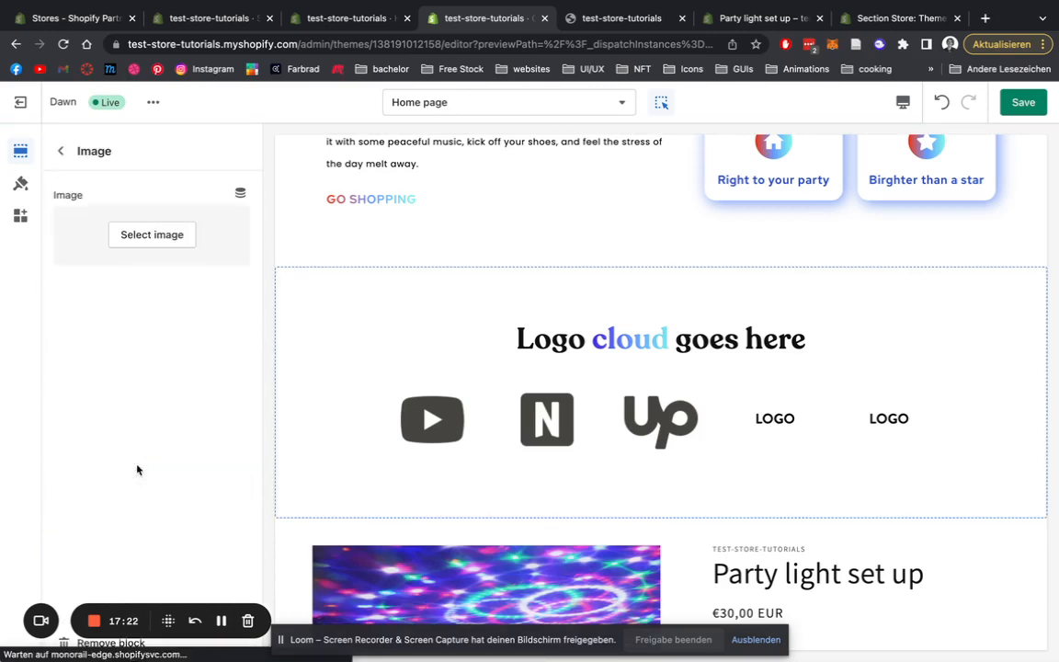
click(157, 233)
scroll(140, 279, down, 3)
scroll(140, 280, down, 2)
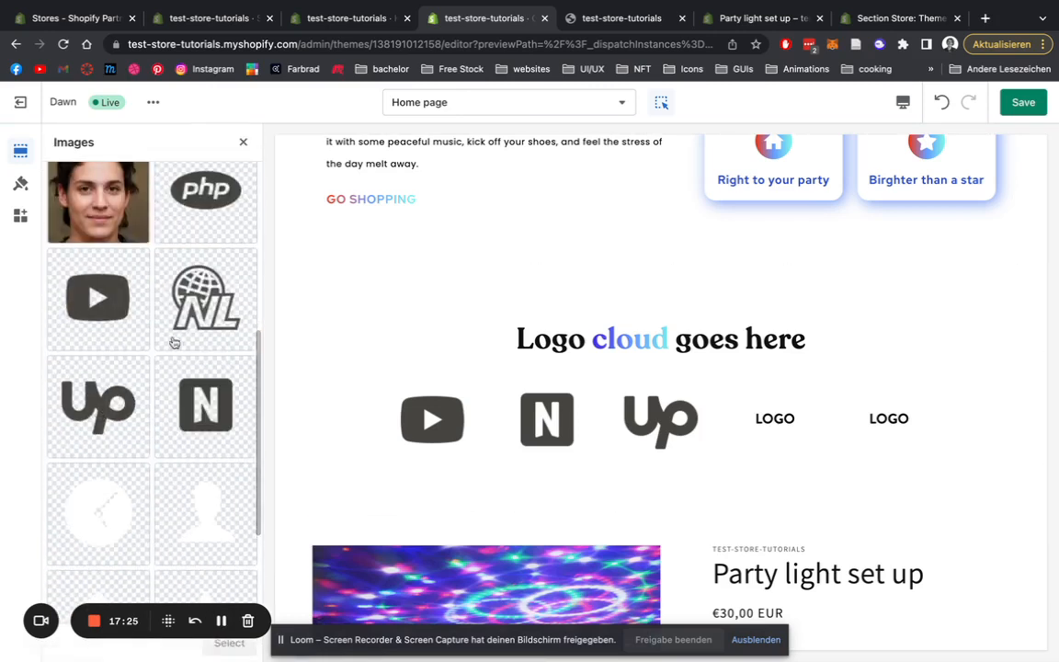
click(204, 299)
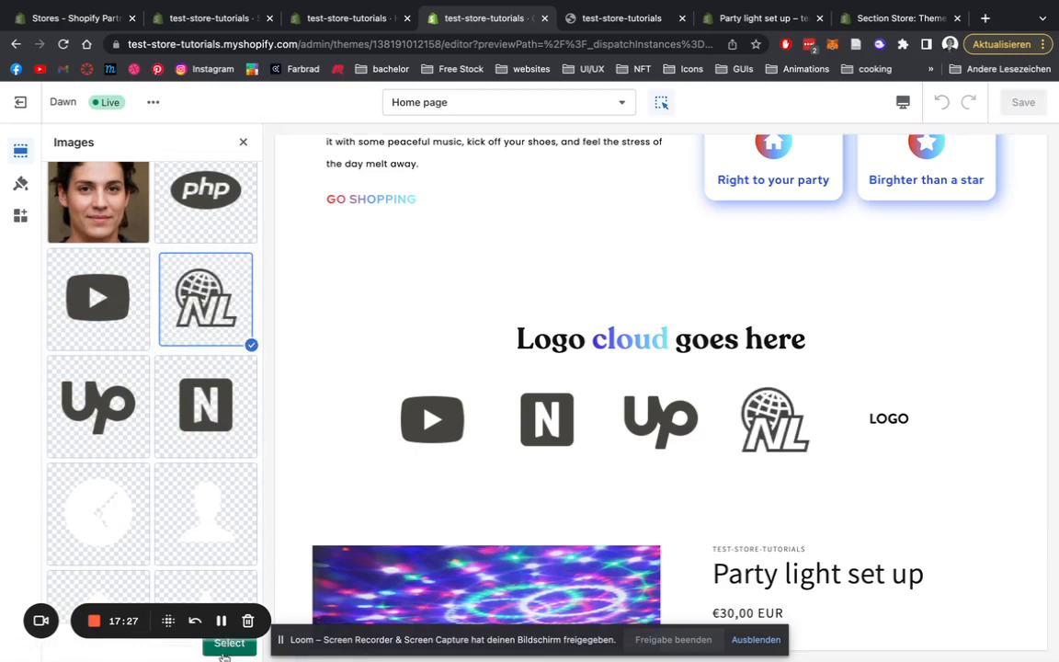
click(227, 644)
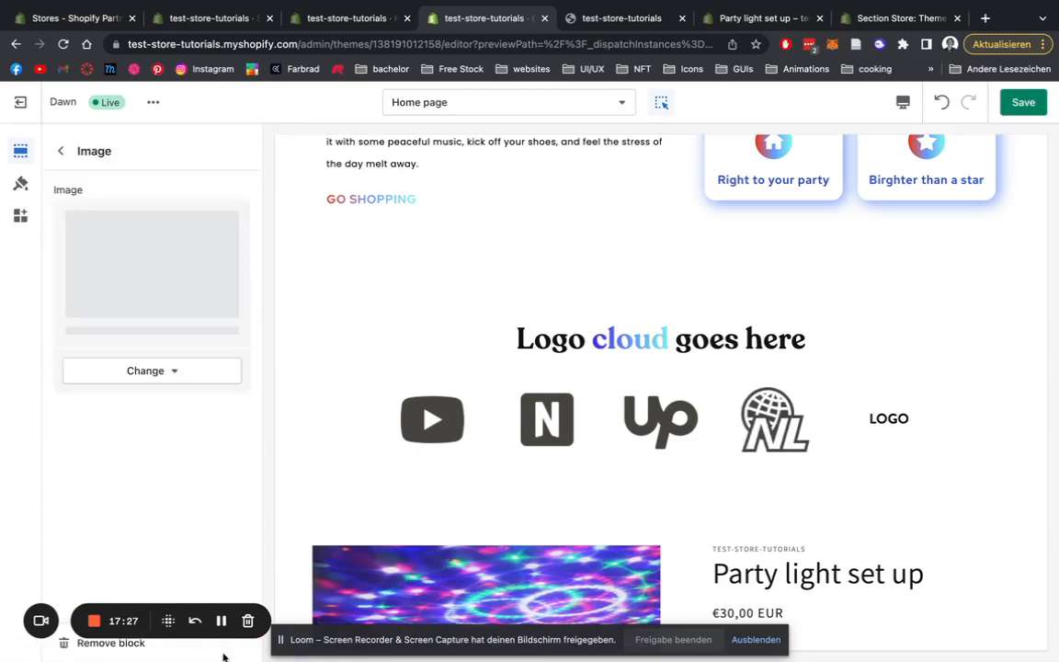
click(61, 151)
Step: Set the fifth Glow Logo Cloud image to the php logo from the image library
click(123, 484)
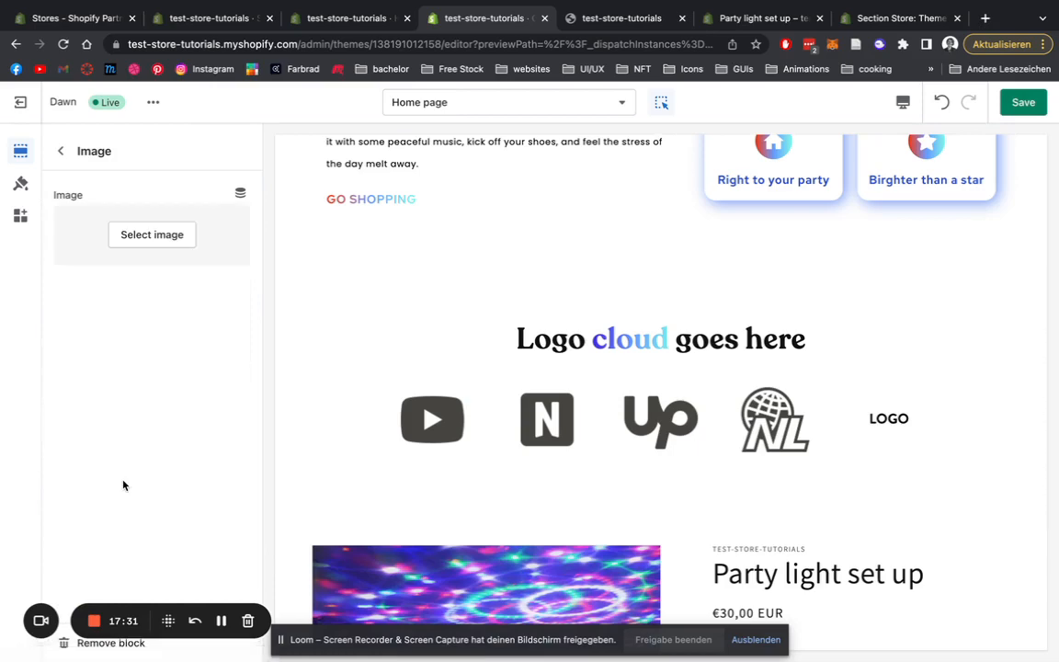
click(164, 239)
scroll(157, 255, down, 6)
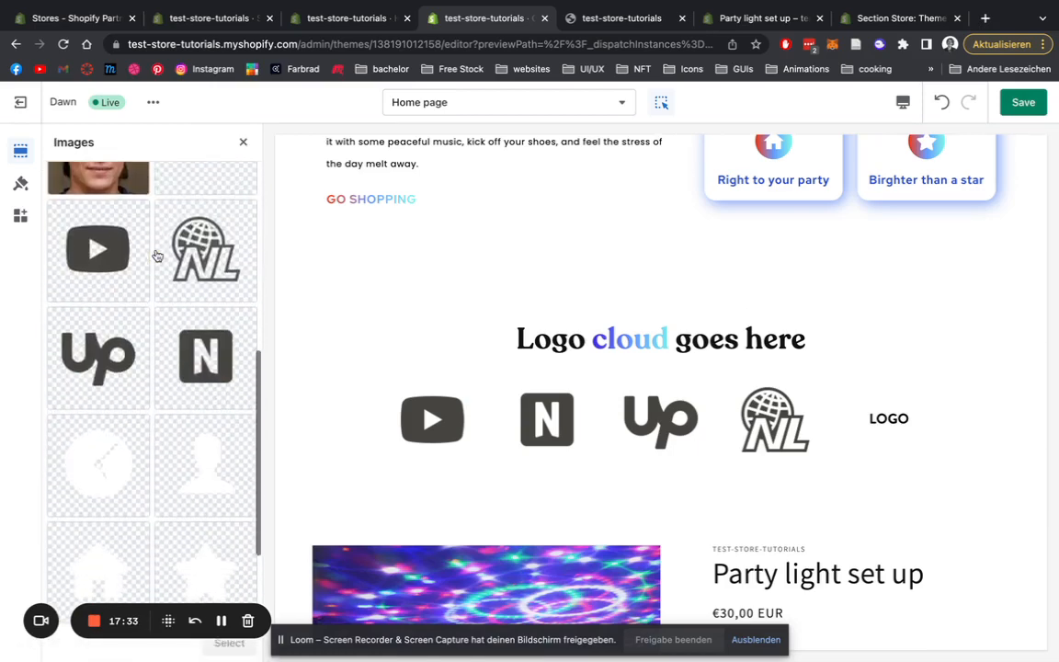
scroll(213, 216, up, 1)
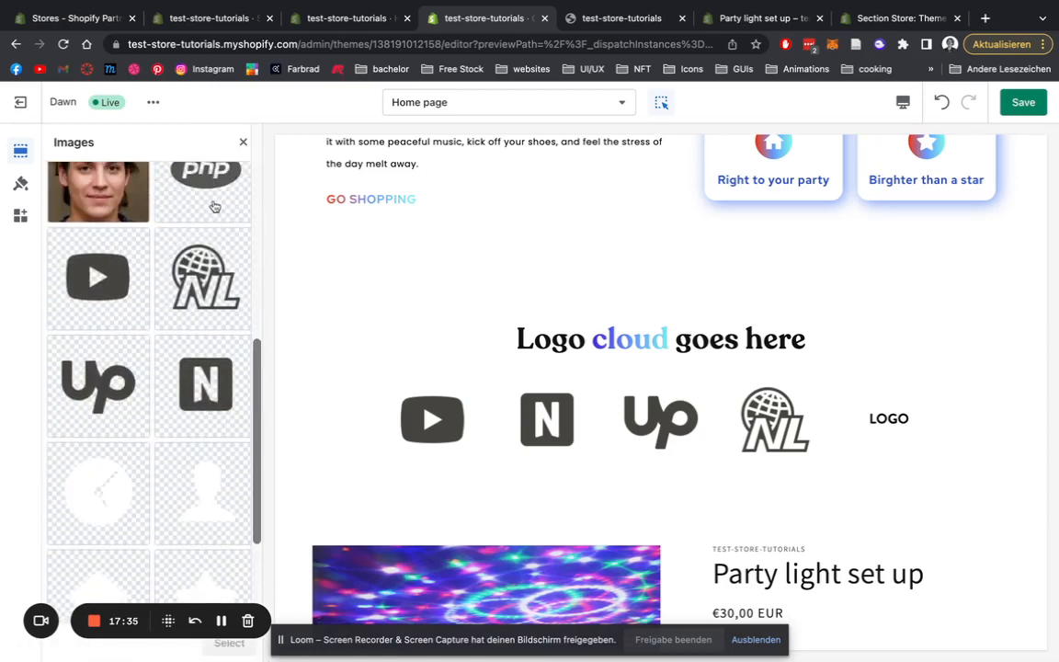
click(217, 200)
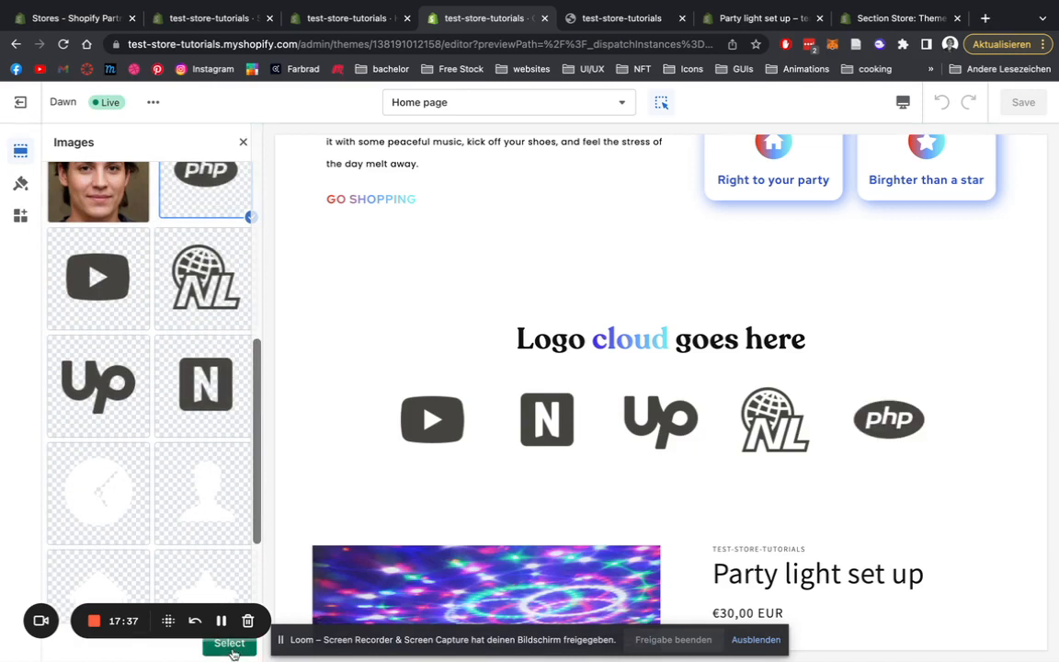
click(229, 644)
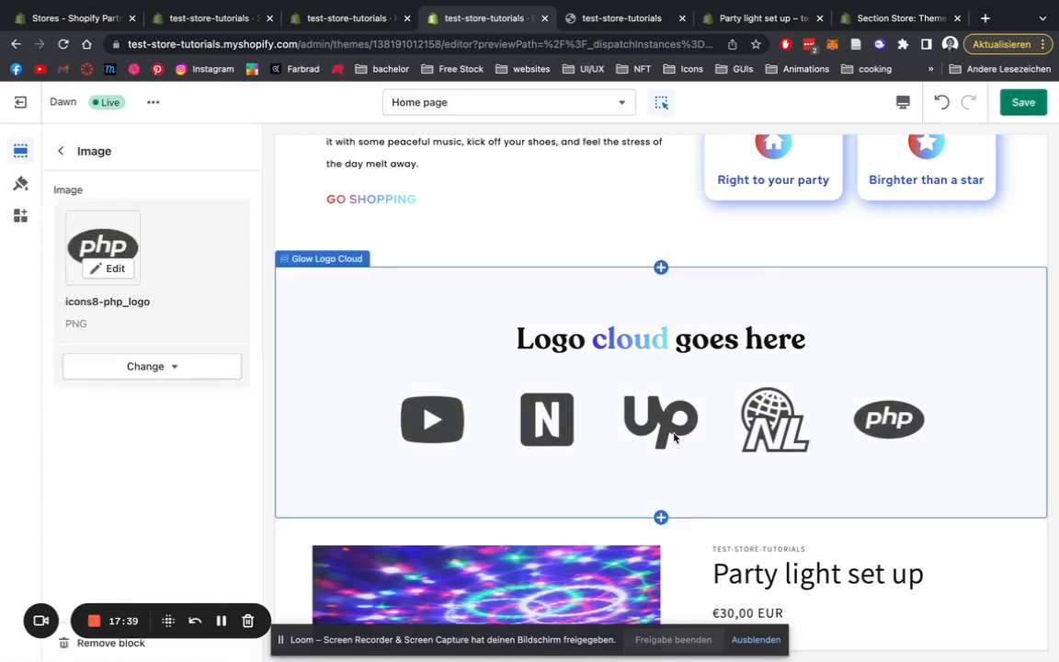
click(63, 152)
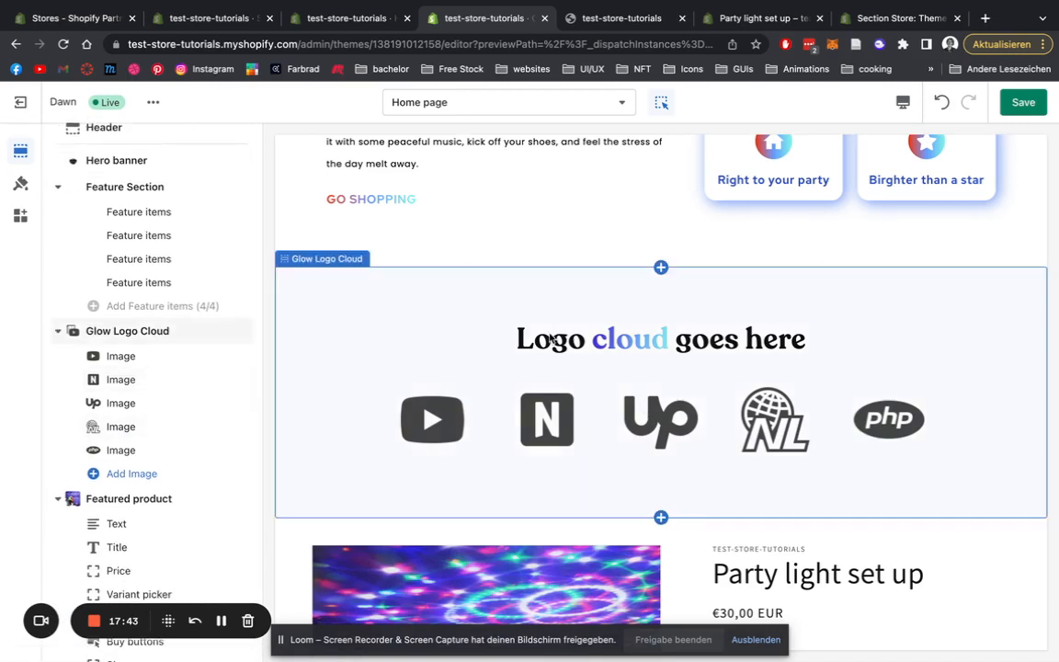
Step: Set the Glow Logo Cloud header parts to "Your", "clients" and "in one place", and choose the second heading size option
click(161, 332)
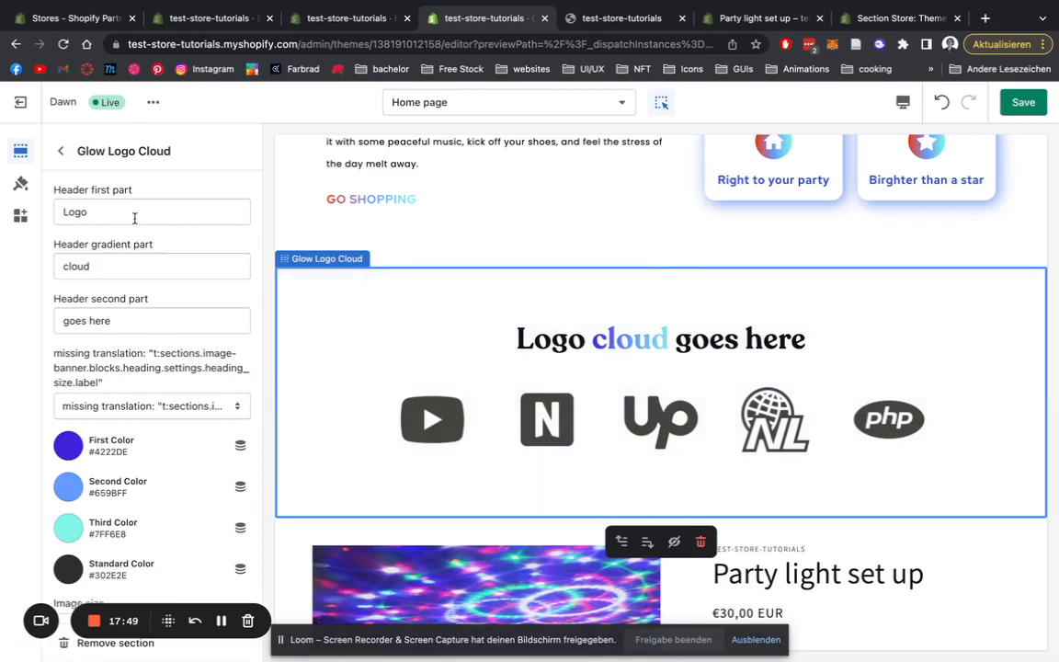
text(Your)
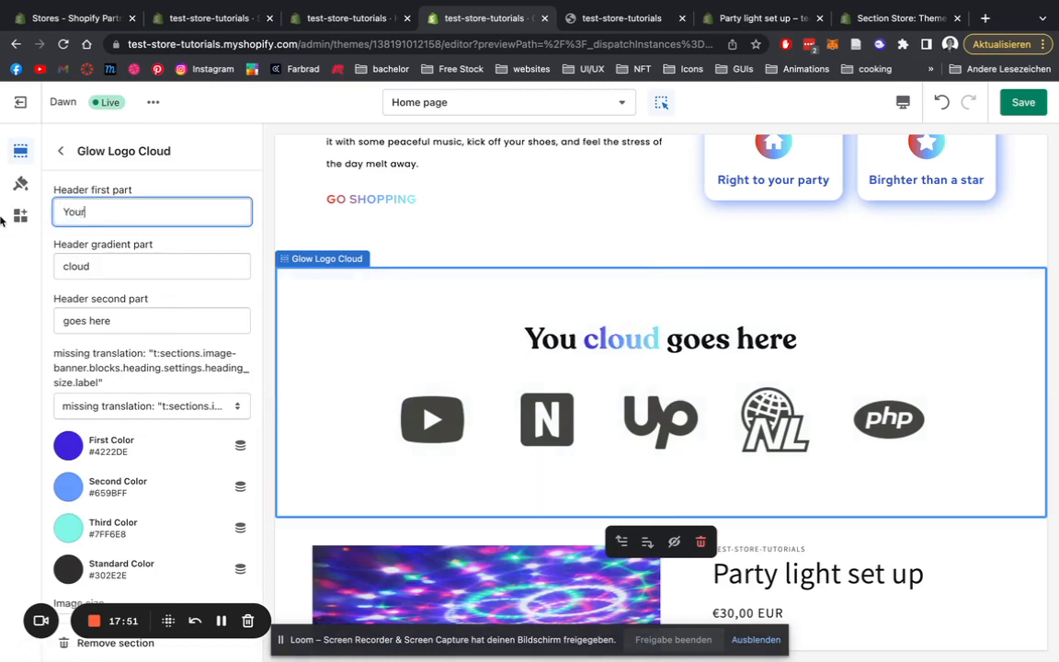
key(Tab)
text(clients)
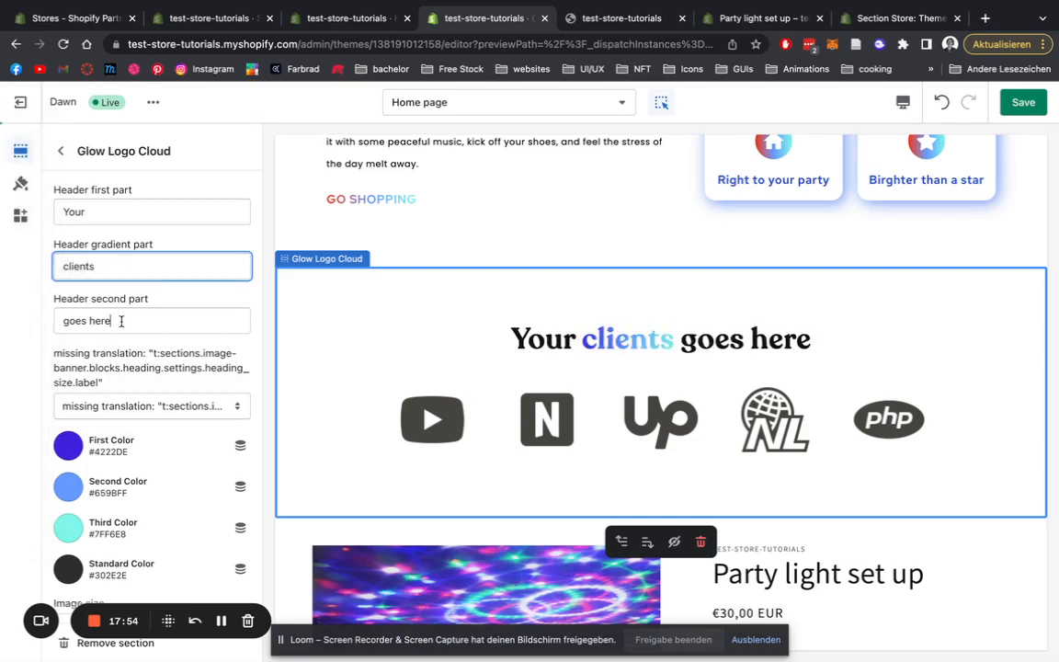
key(Tab)
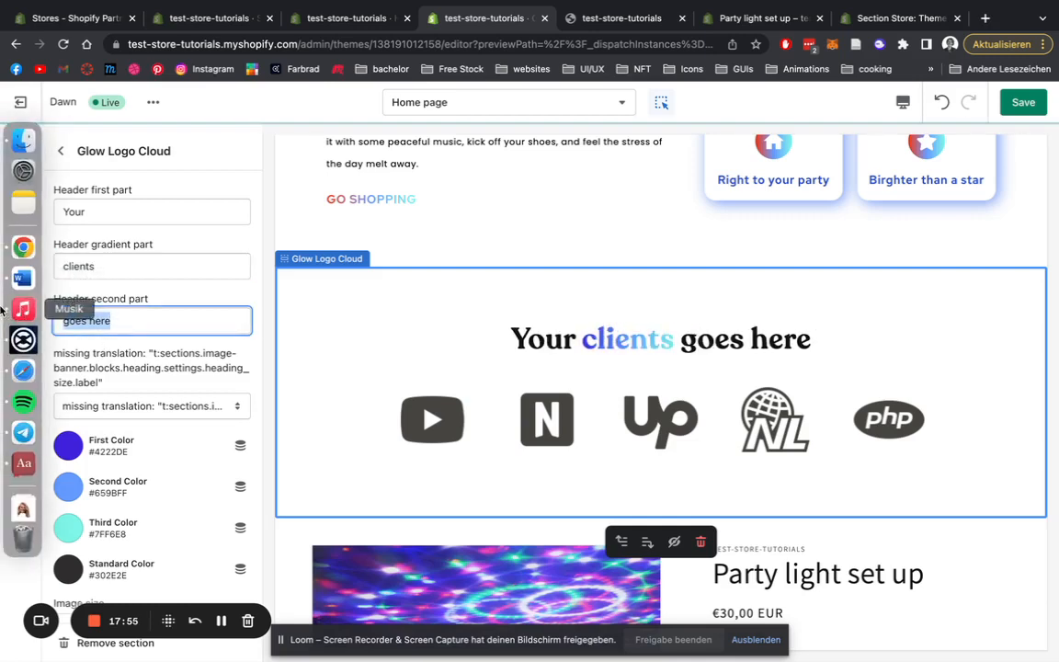
text(in one place)
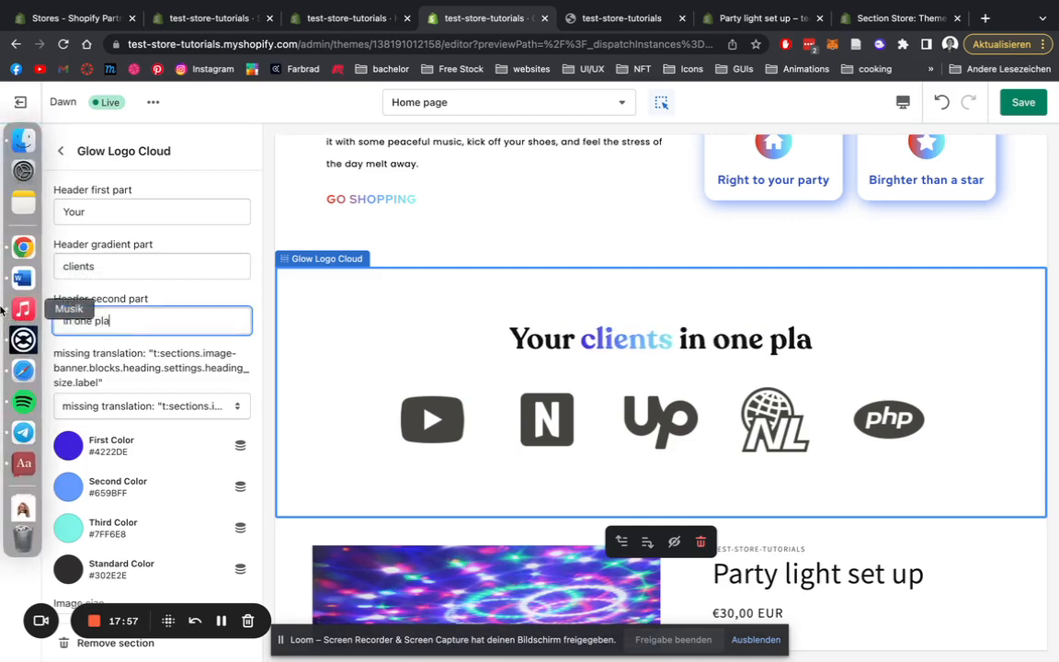
click(170, 409)
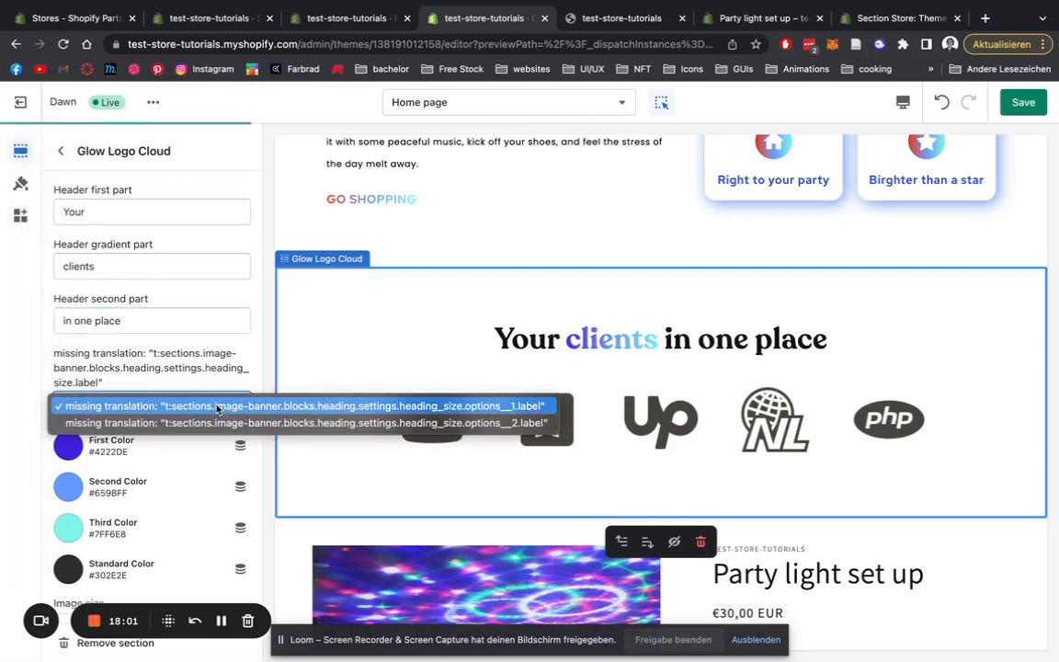
click(209, 423)
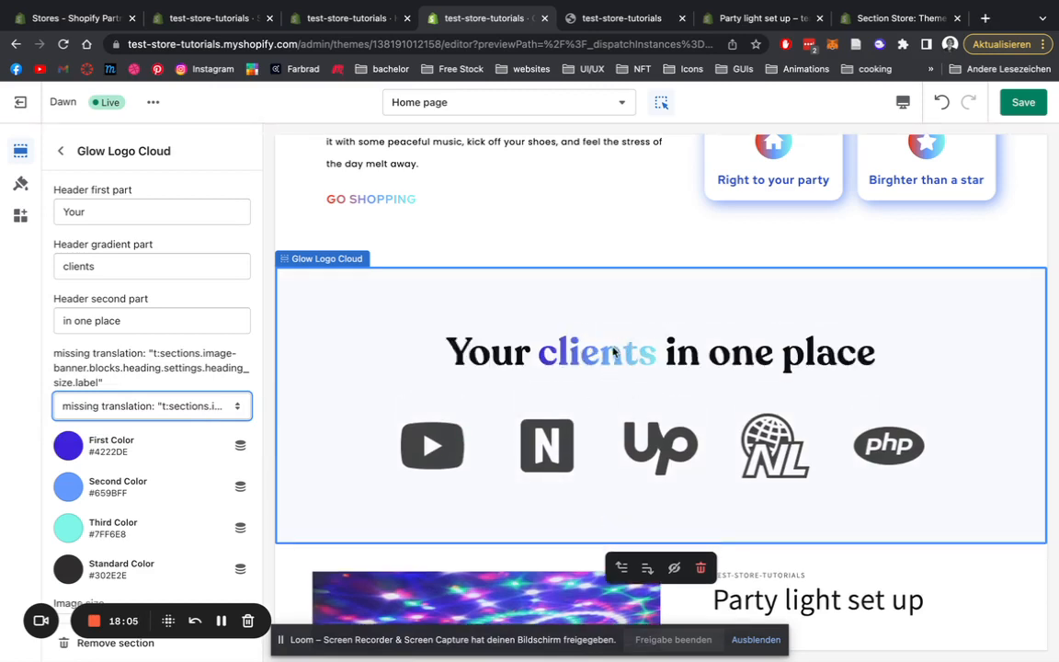
Step: Set the Glow Logo Cloud's First Color to #DE4C22 and save the theme
scroll(145, 415, down, 1)
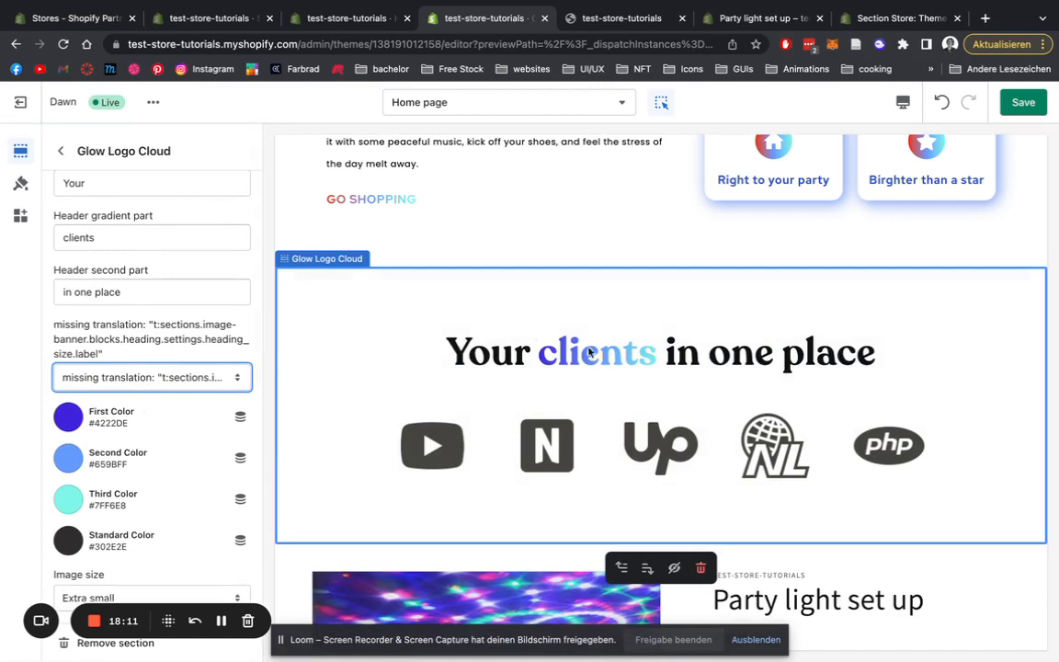
click(69, 417)
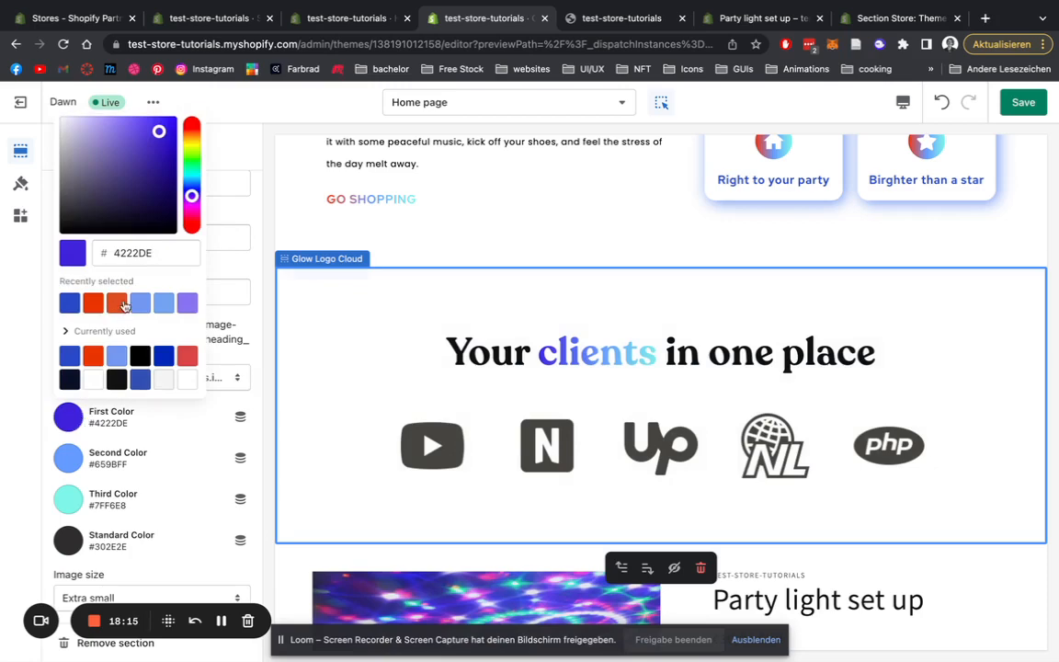
click(118, 303)
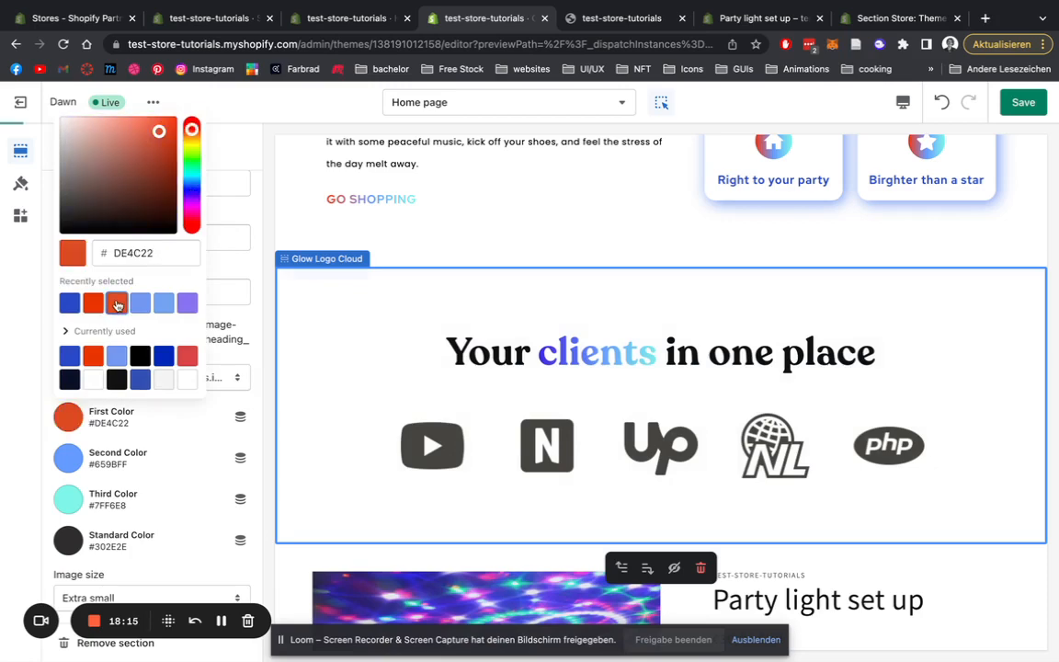
click(607, 237)
scroll(612, 253, down, 3)
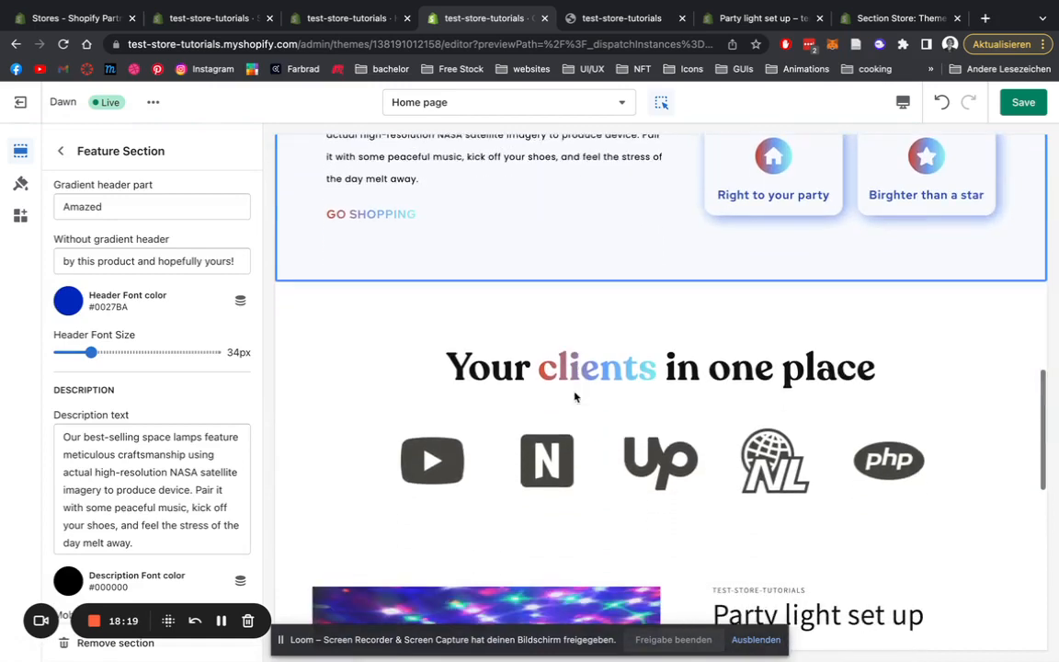
click(1023, 104)
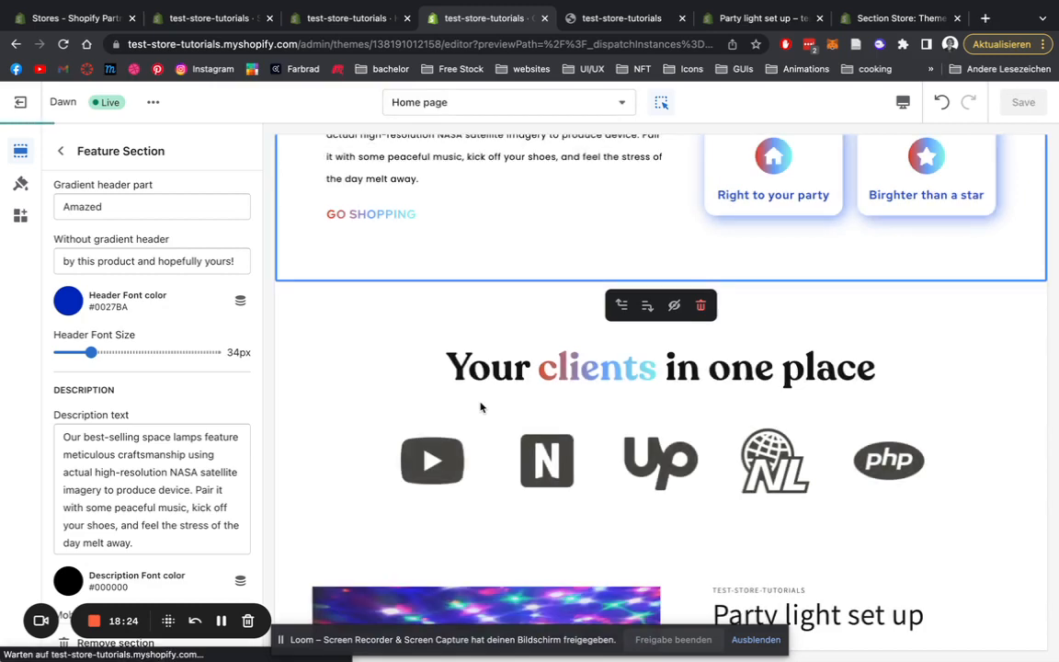
Step: Reload the live storefront home page and examine the logo cloud alongside the hero banner and feature section
scroll(412, 423, down, 1)
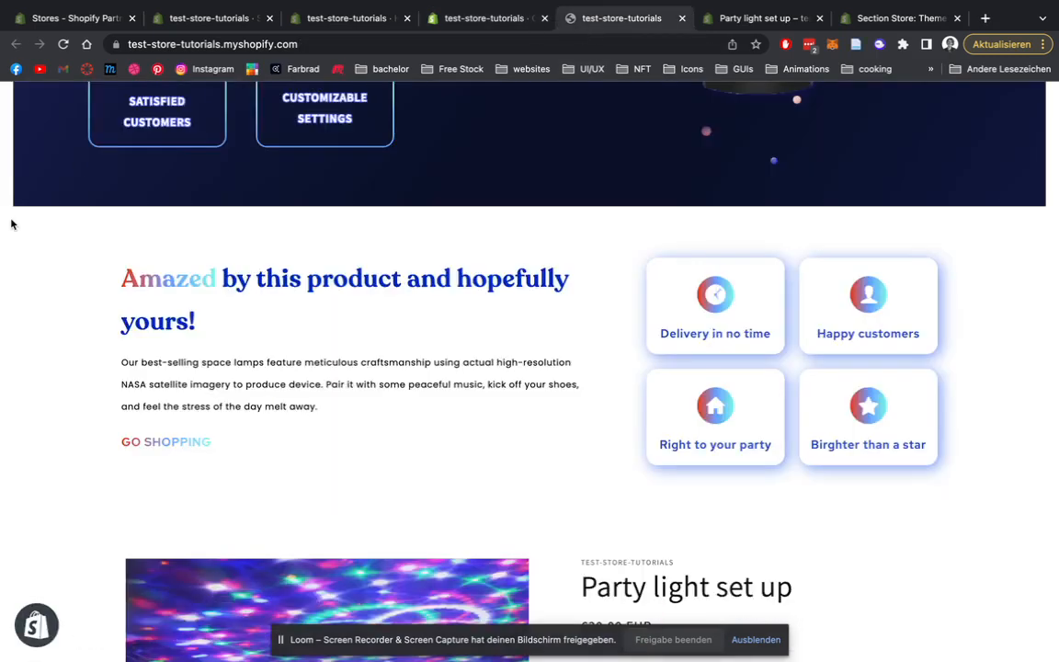
click(64, 44)
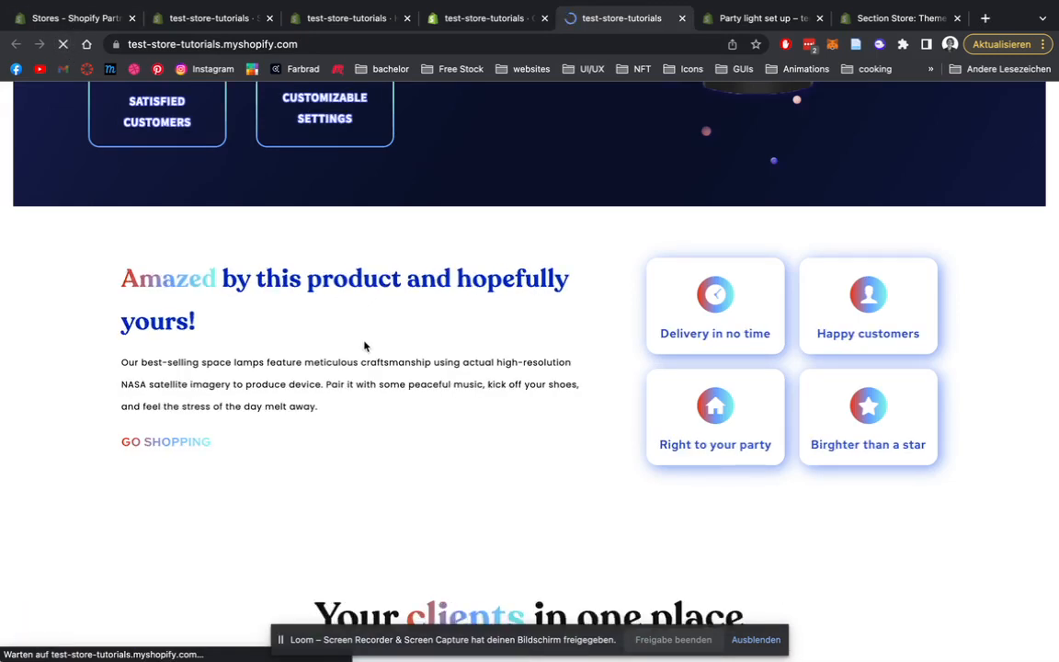
scroll(364, 346, down, 5)
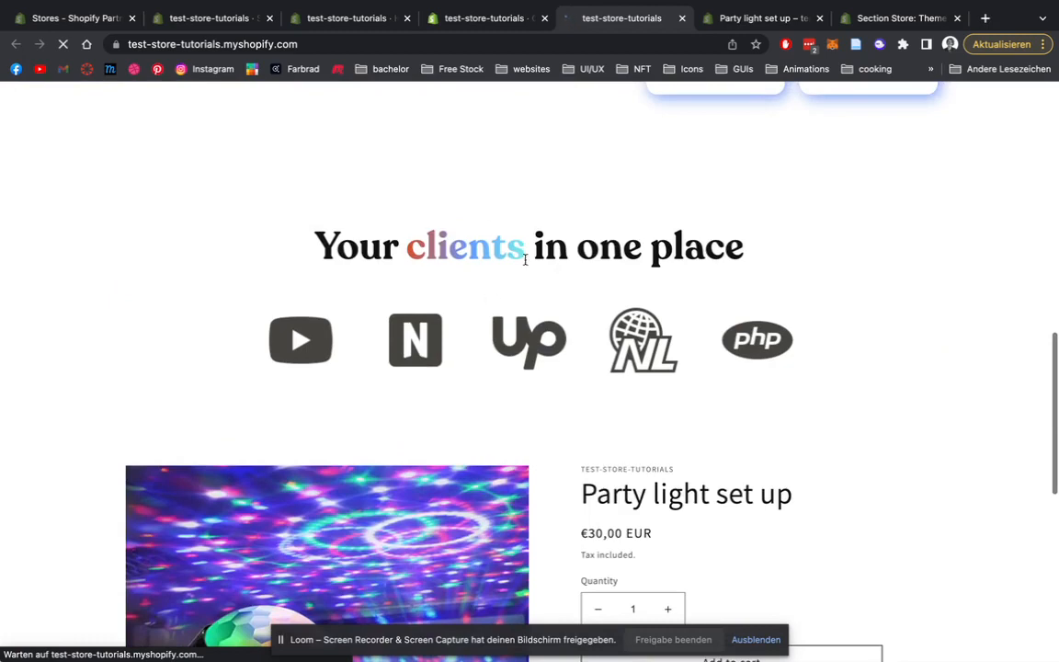
scroll(529, 301, up, 10)
scroll(530, 301, down, 3)
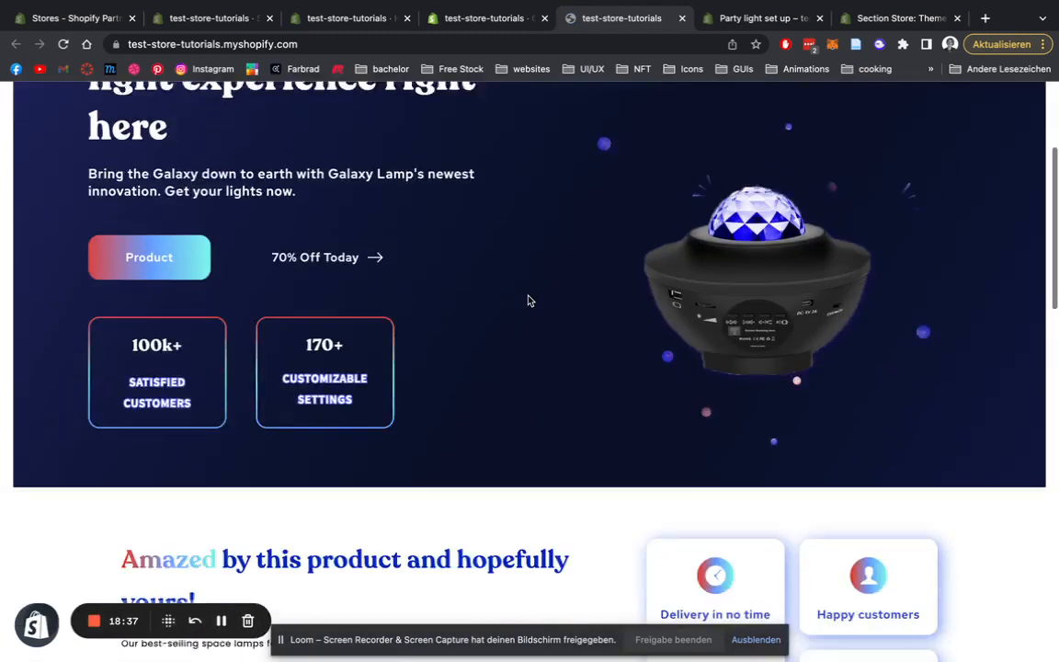
scroll(530, 300, down, 6)
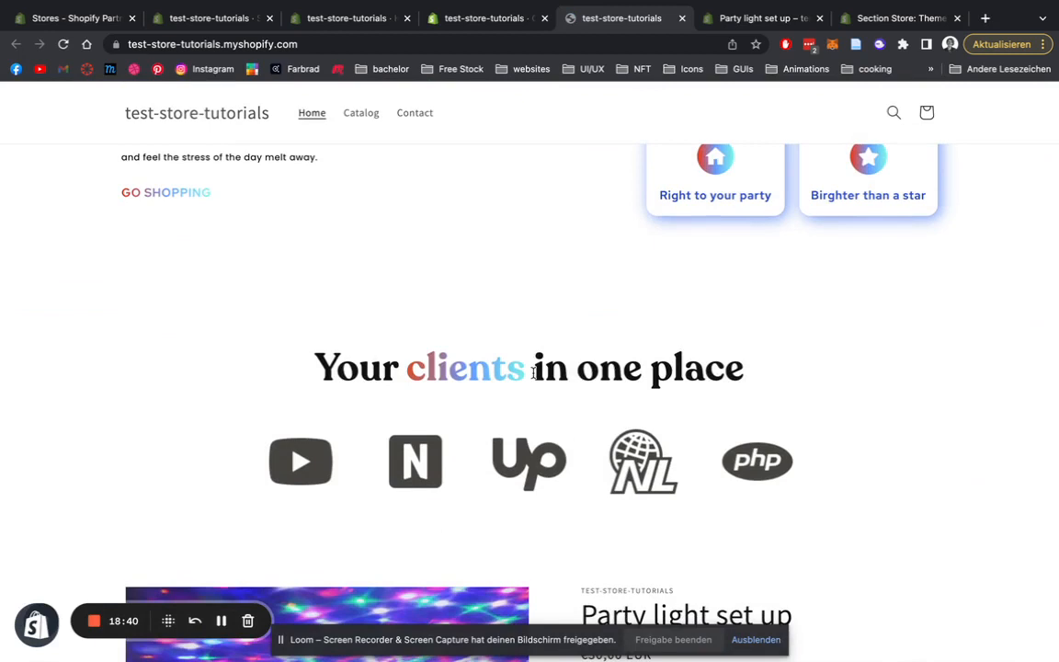
scroll(532, 365, up, 1)
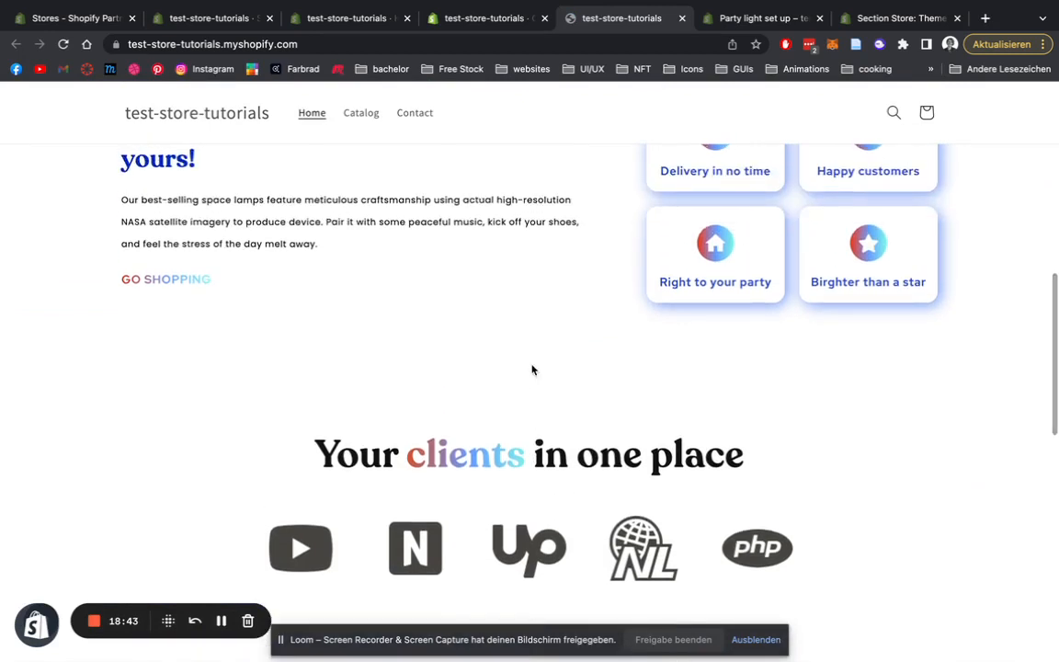
scroll(532, 369, up, 1)
scroll(532, 369, down, 1)
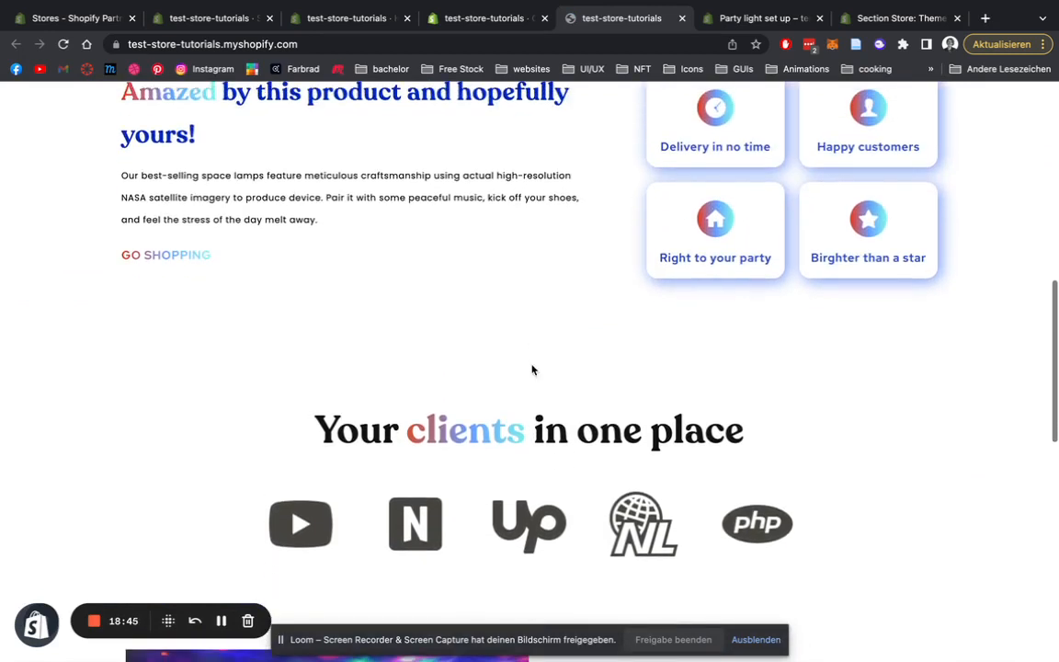
drag(314, 439, 670, 432)
click(535, 372)
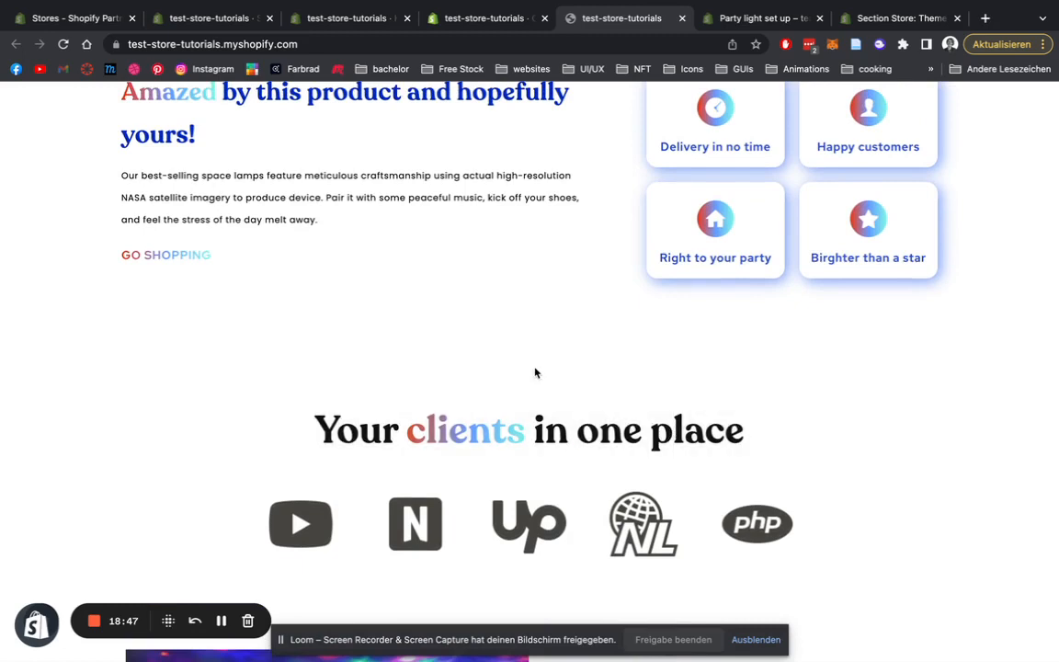
Step: Return to the theme editor, add the SS GLOW - Testimonial section below the featured product, and open its settings
click(490, 18)
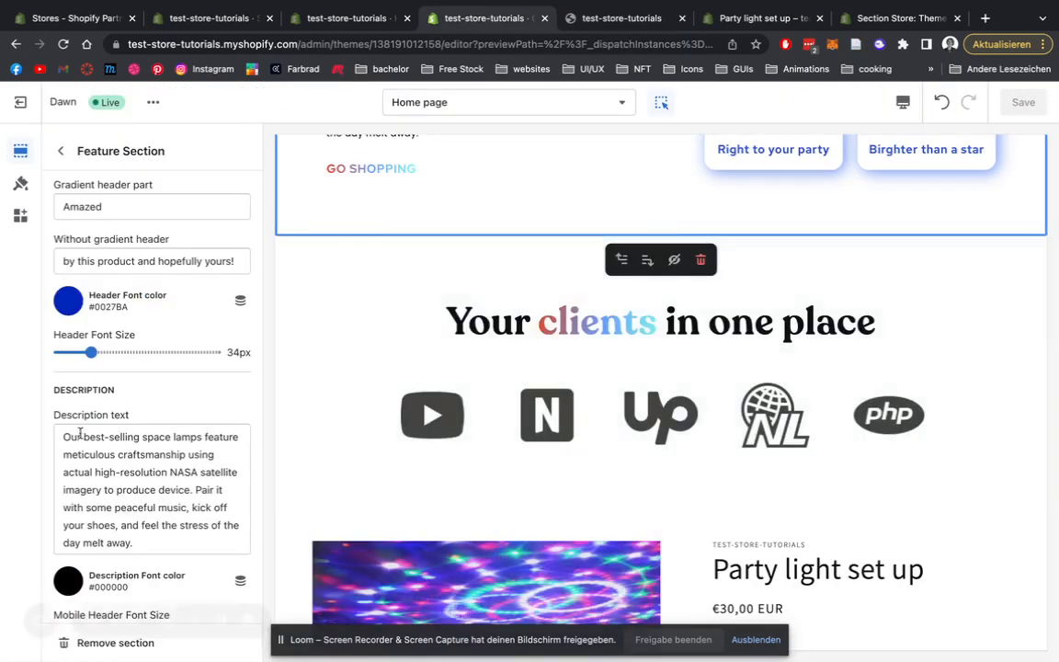
click(61, 151)
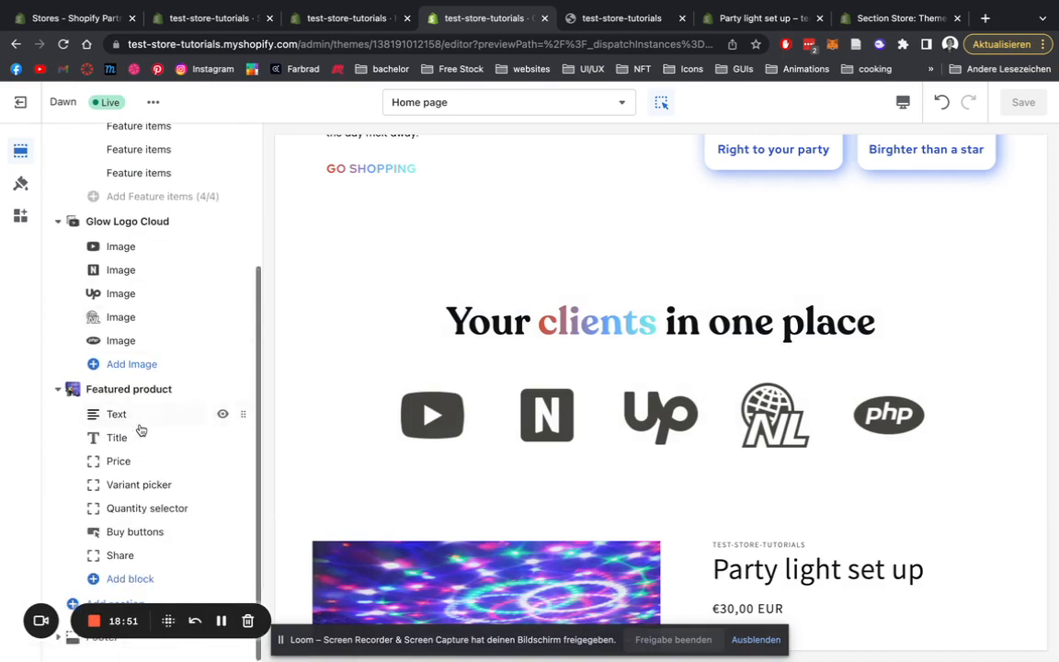
click(71, 603)
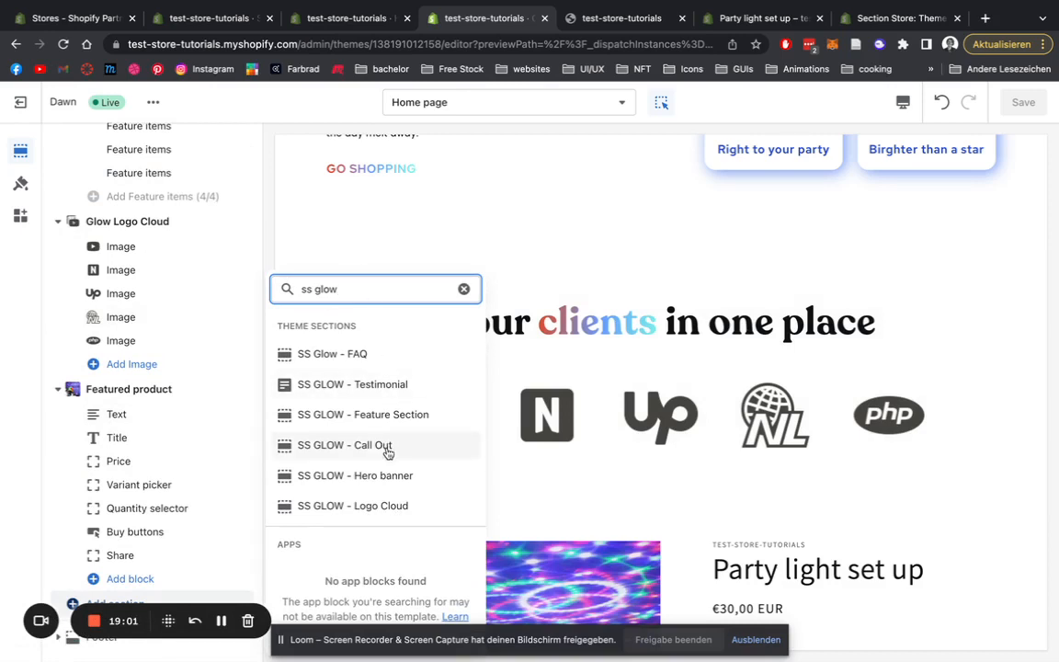
click(377, 385)
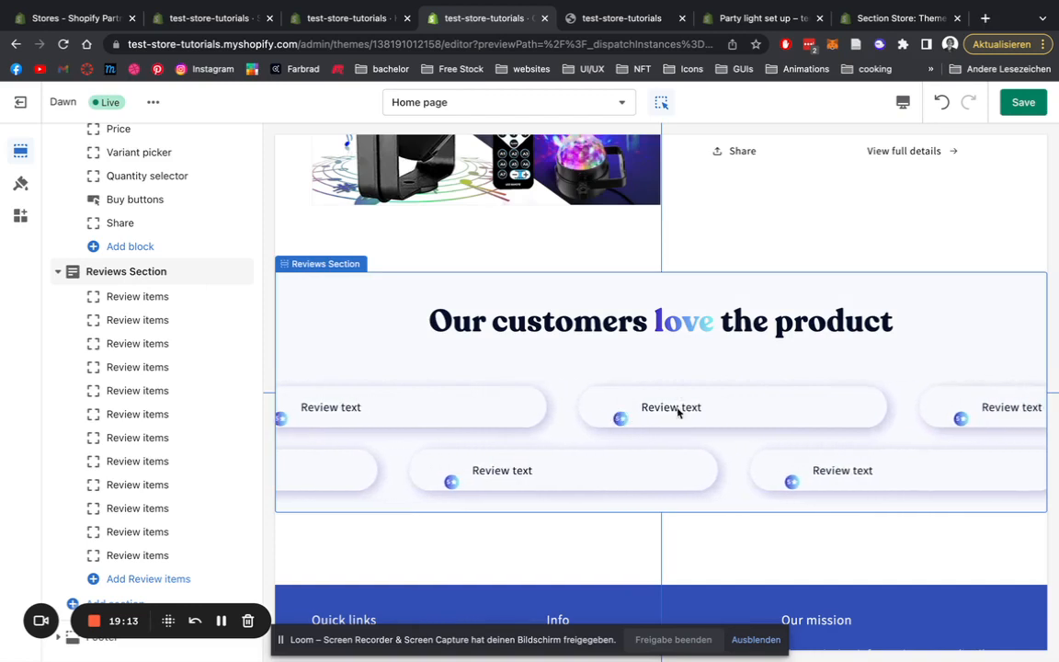
click(87, 272)
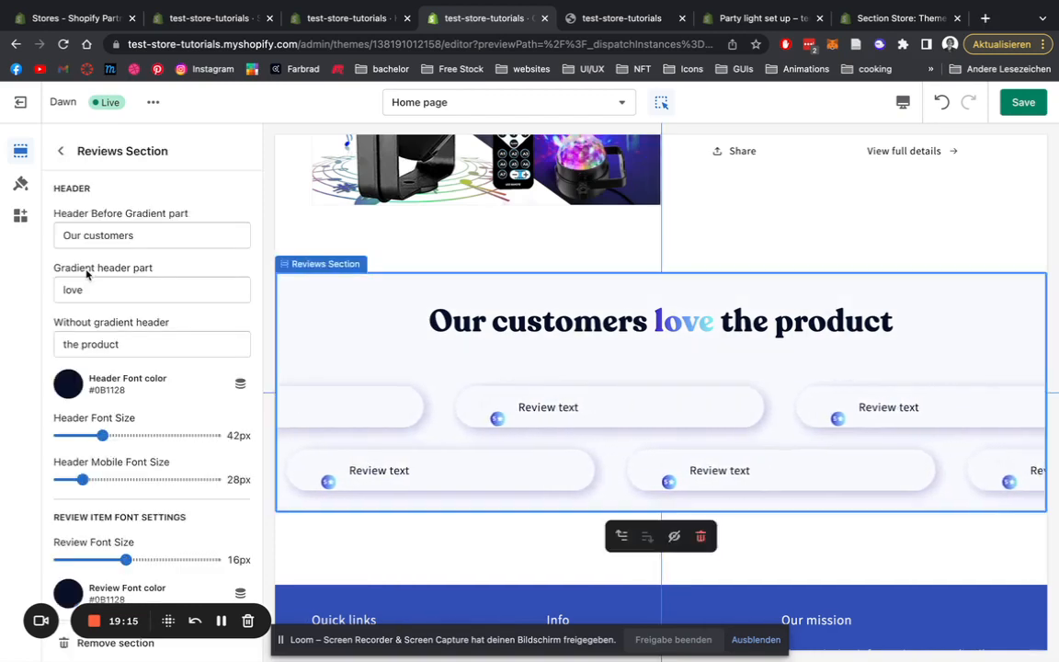
Step: Try #8873F2 as the Reviews Section's header font color, and undo the change
click(143, 239)
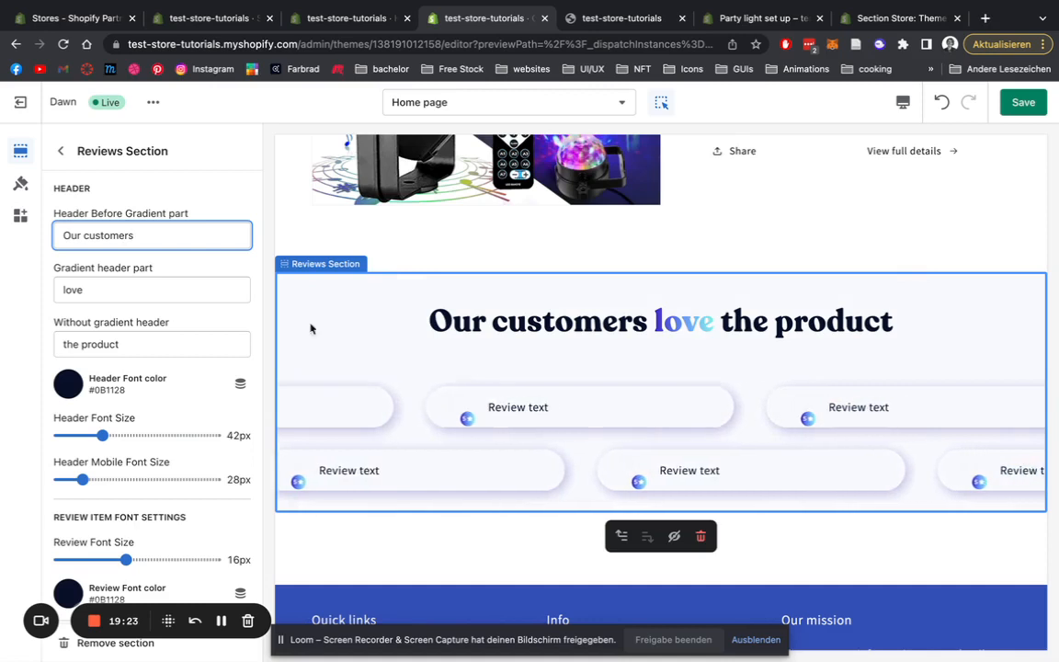
key(Tab)
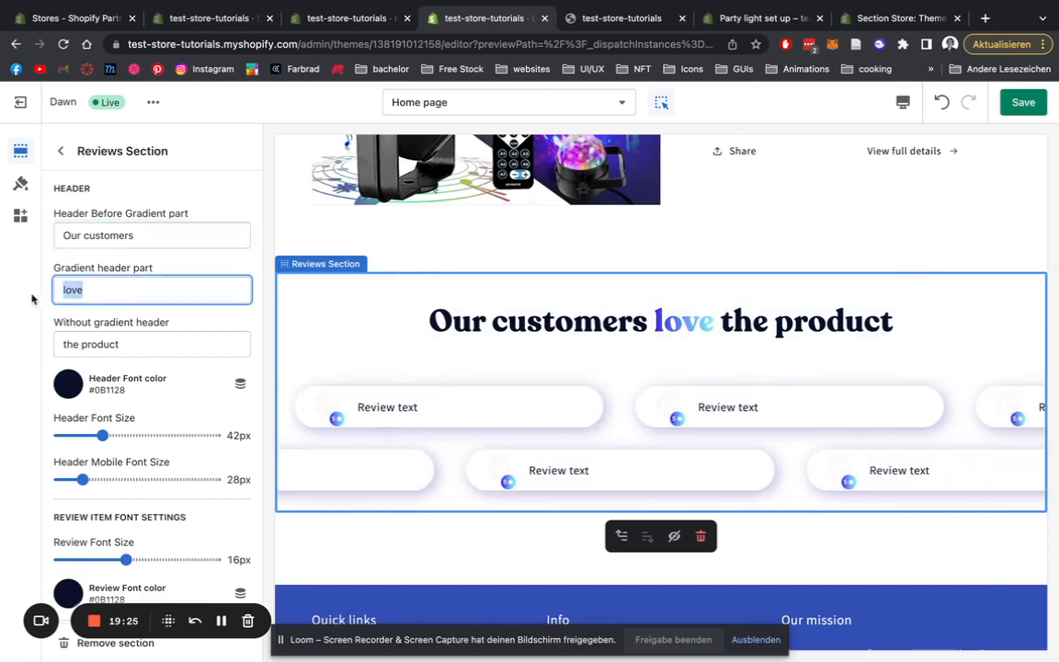
key(Tab)
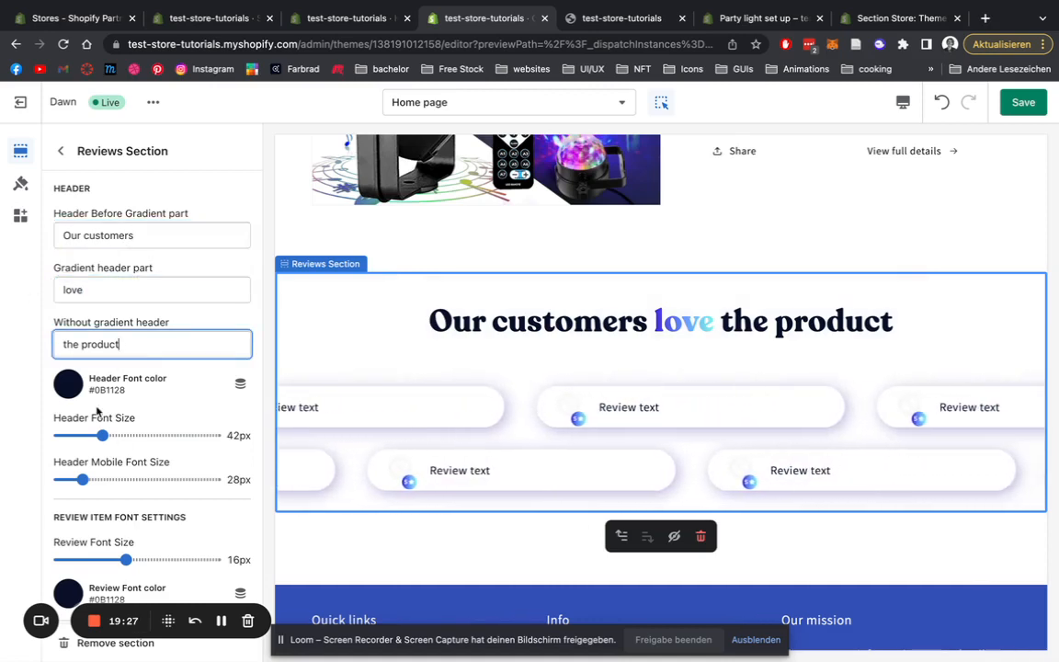
click(68, 384)
click(179, 291)
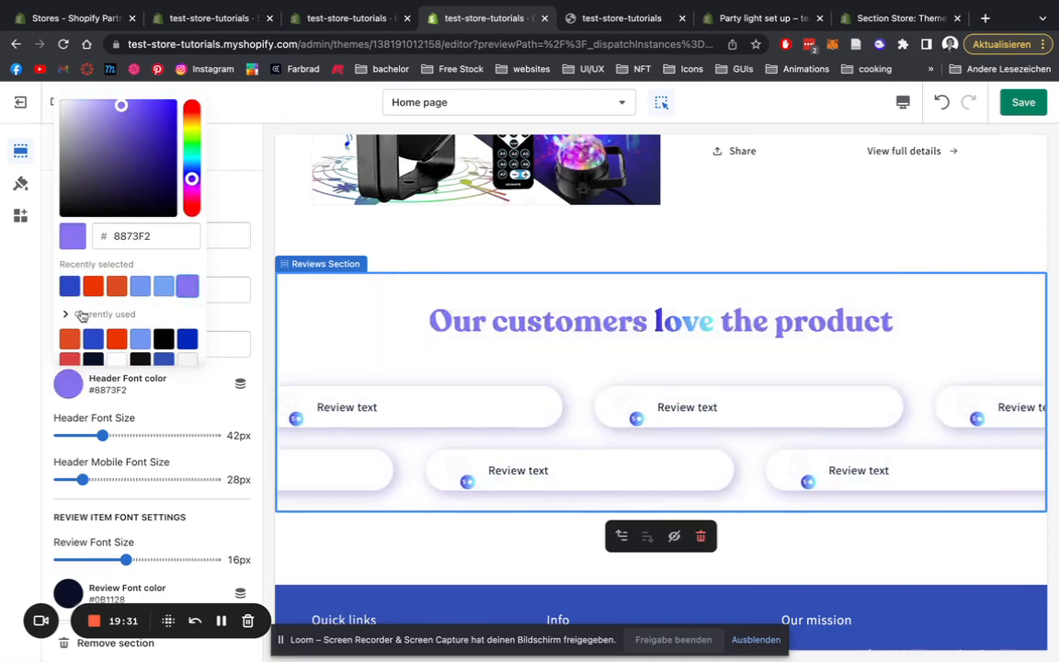
click(939, 104)
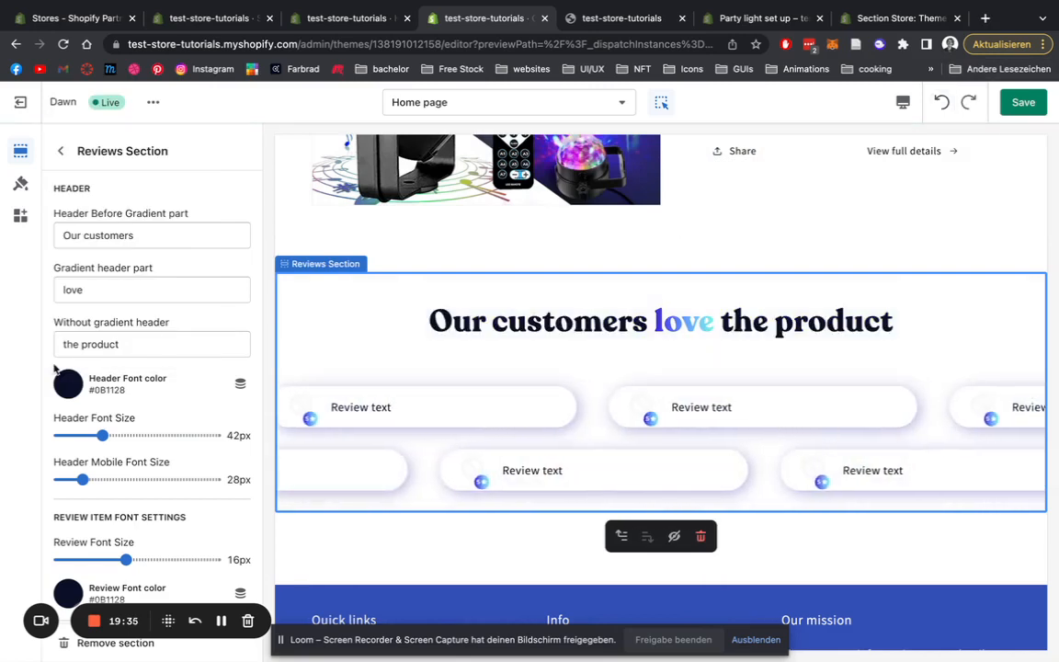
Step: Set the Reviews Section's header font size to 34px and its review font color to #2949C6
scroll(55, 367, down, 3)
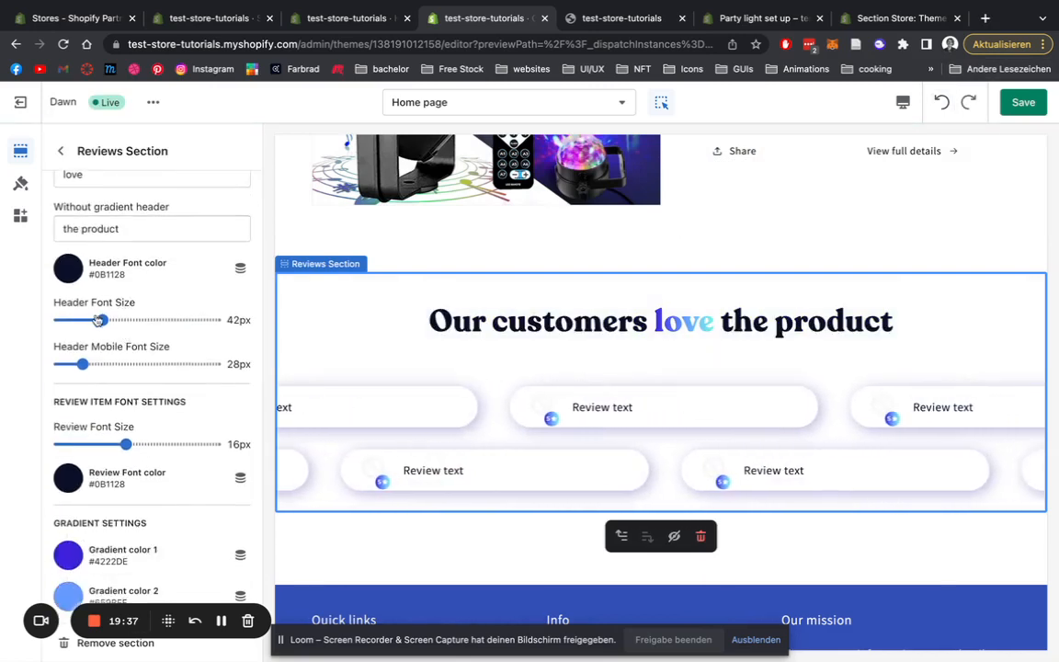
drag(99, 319, 91, 319)
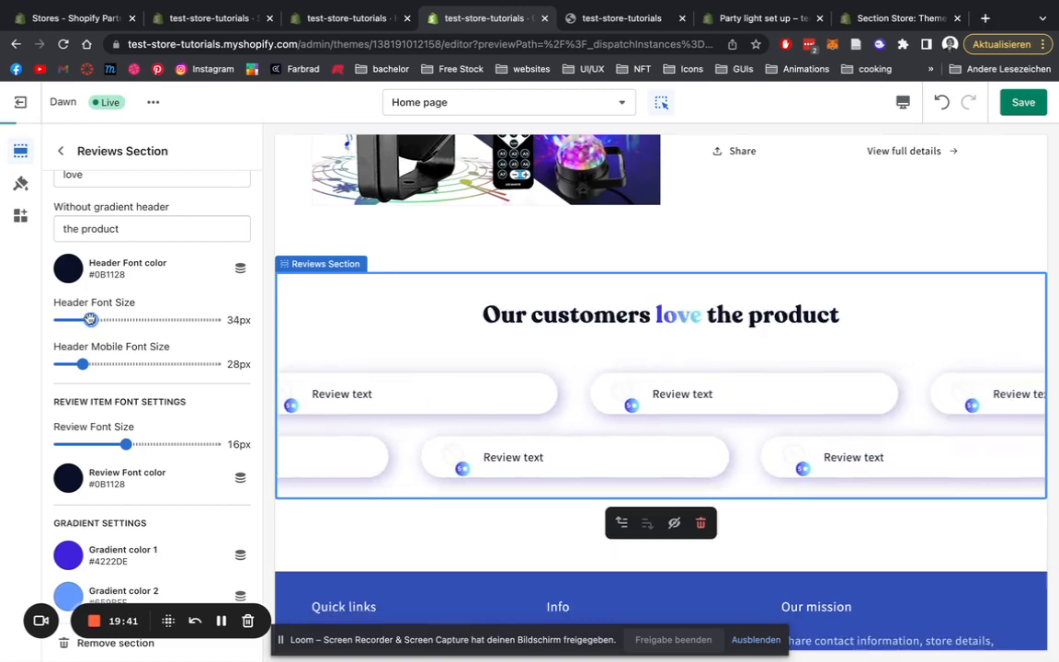
scroll(90, 349, down, 2)
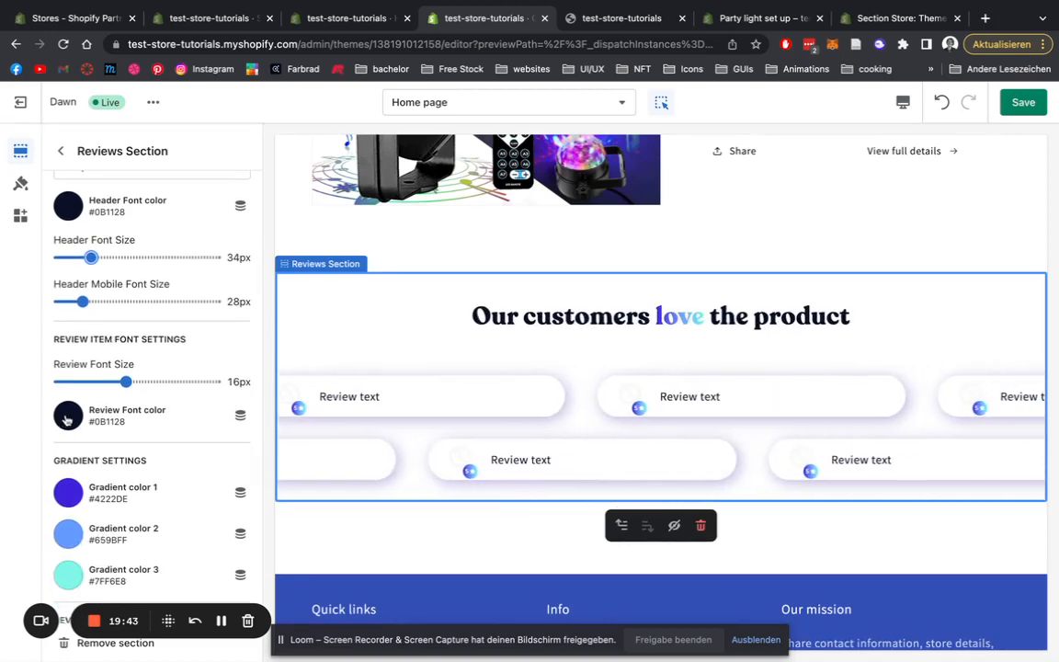
click(66, 416)
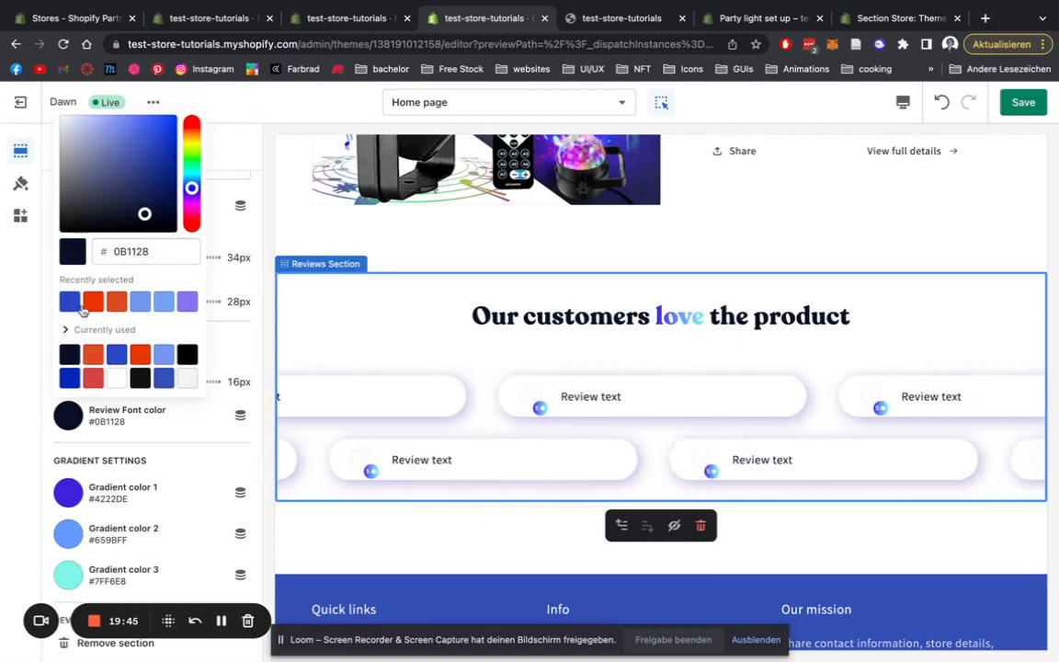
click(73, 303)
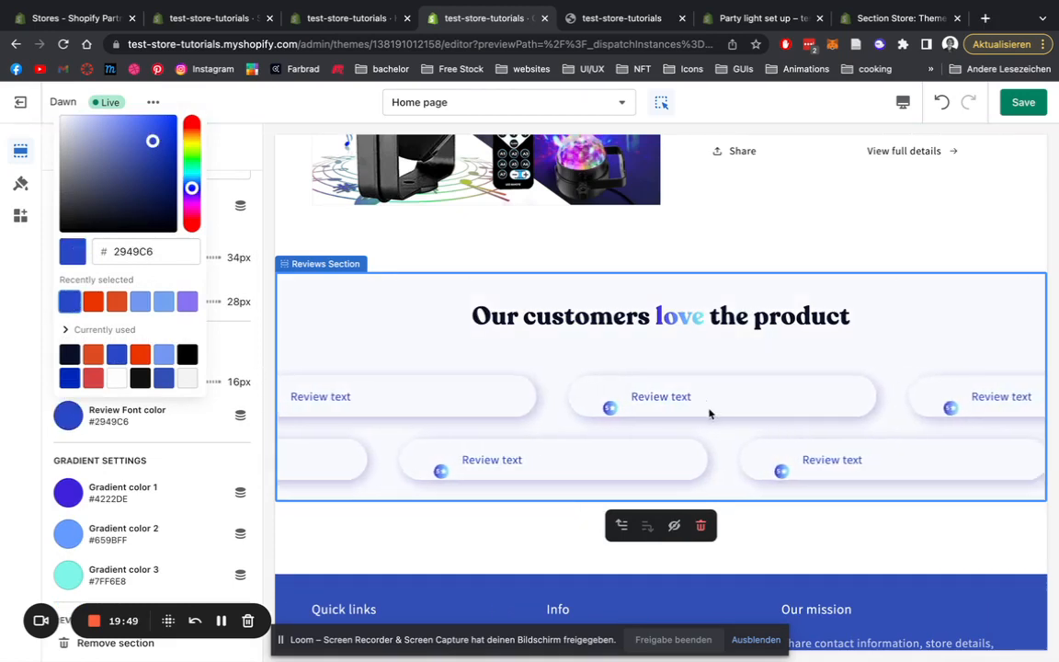
Step: Check the Reviews Section against the rest of the home page preview and set its gradient color 1 to #EA3400
scroll(709, 414, up, 15)
scroll(709, 413, down, 4)
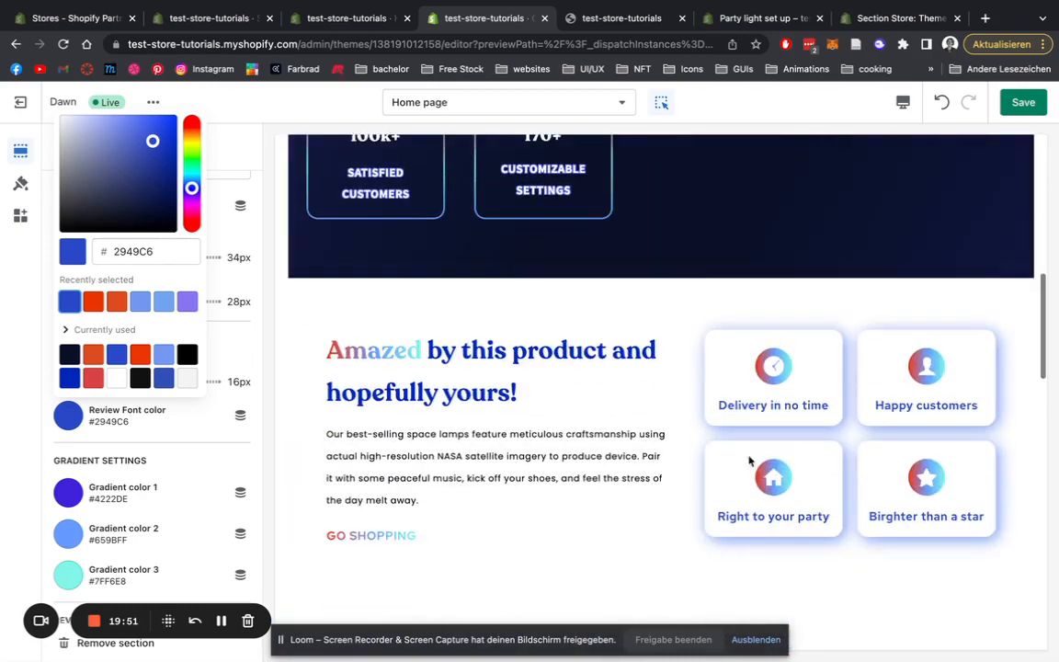
scroll(748, 459, down, 10)
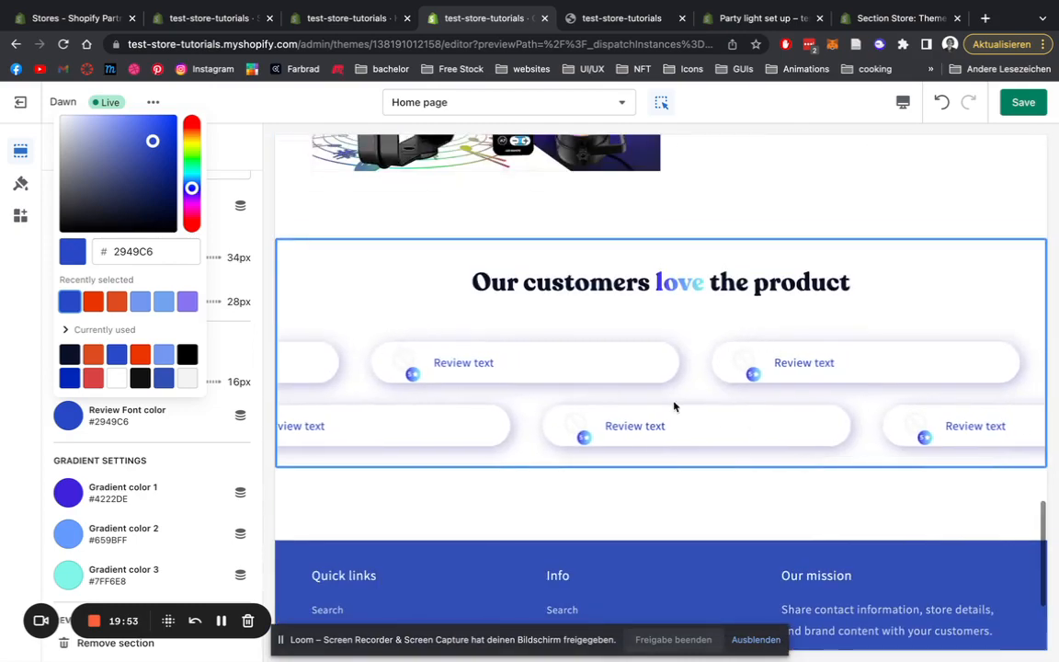
click(254, 290)
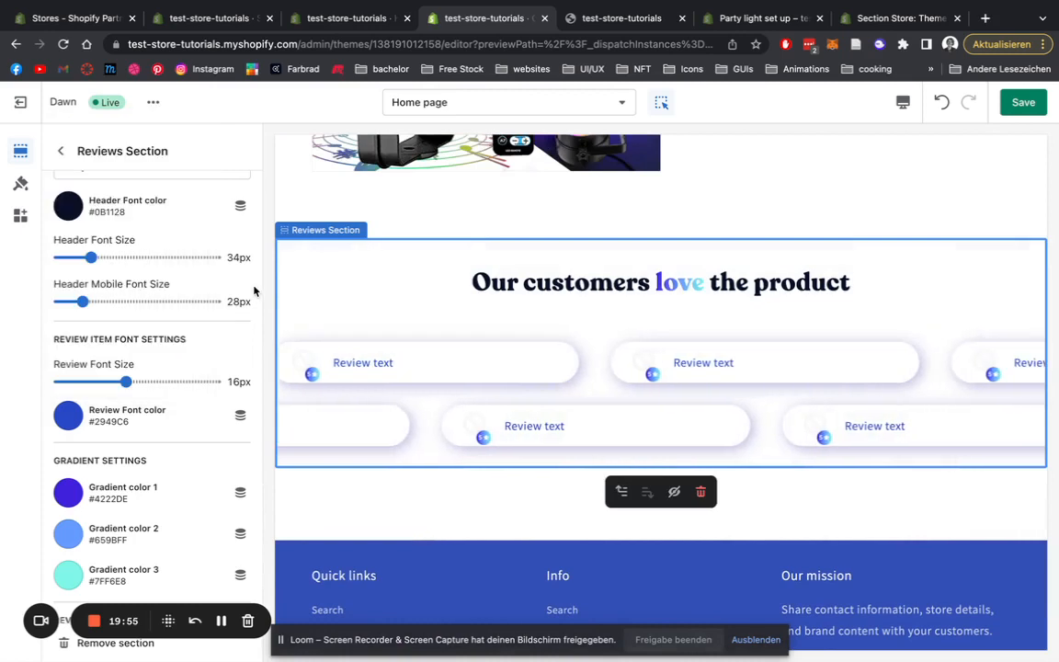
scroll(142, 485, down, 1)
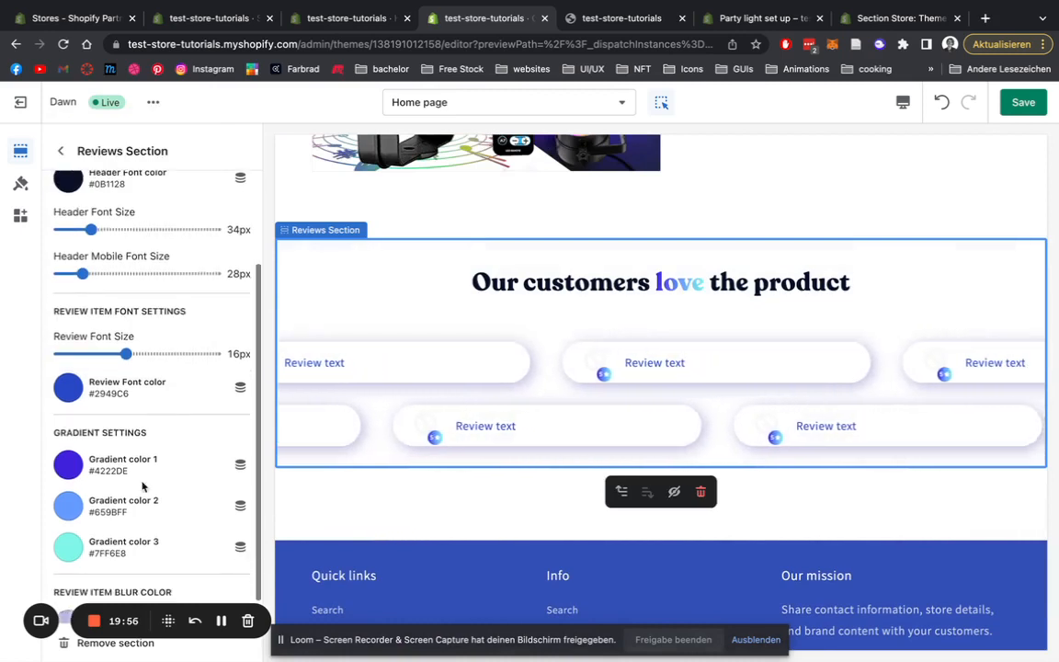
click(68, 466)
click(93, 350)
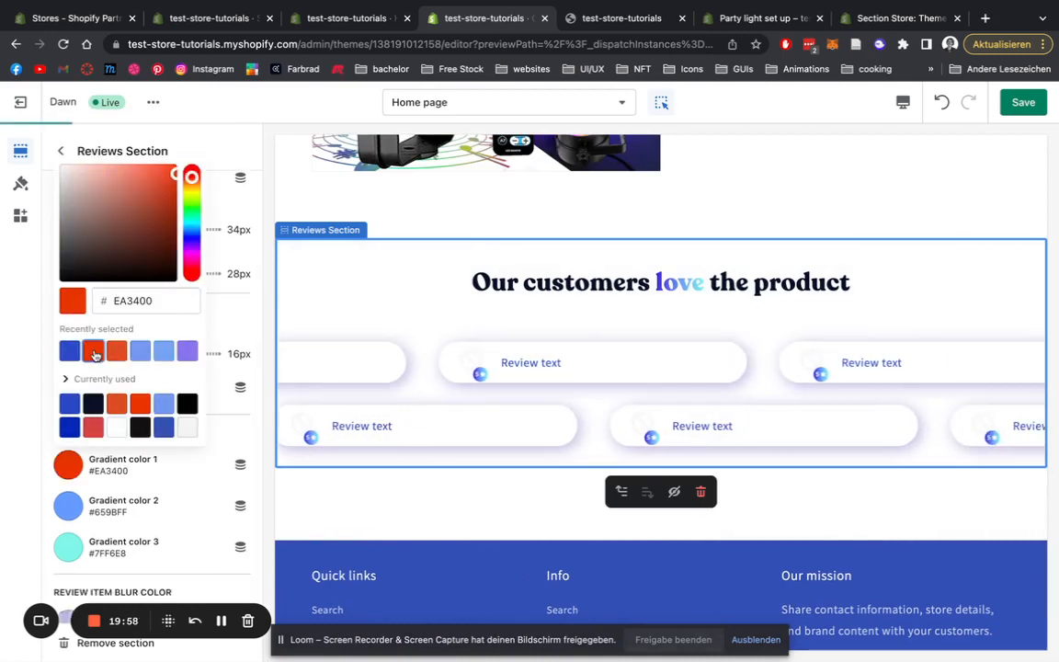
click(260, 427)
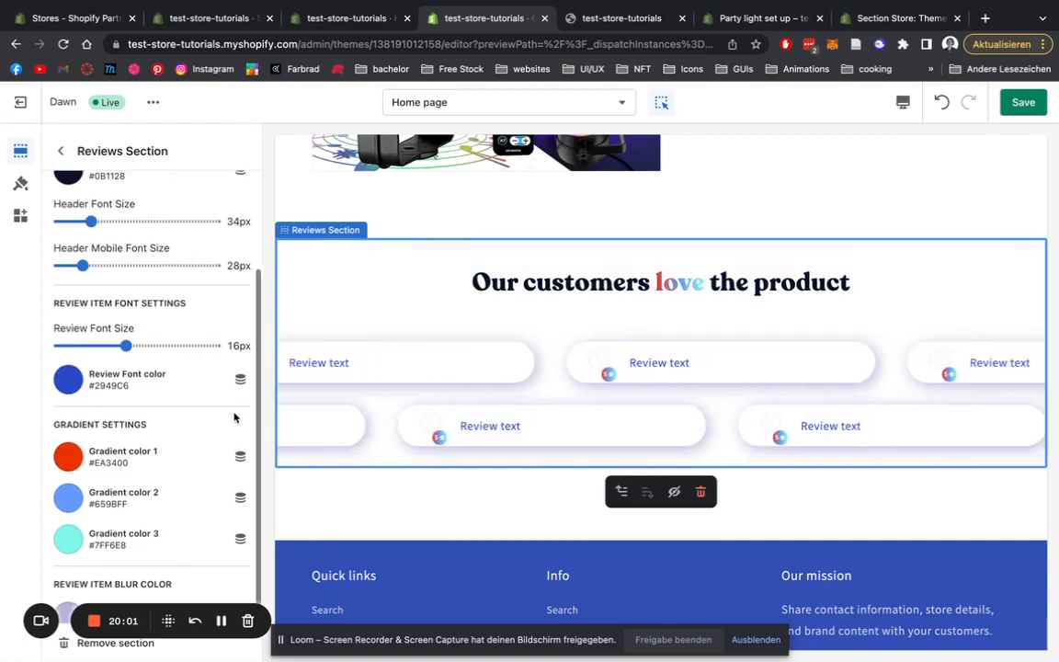
Step: Set the Reviews Section's review item blur color to the purple #705CD9
scroll(220, 428, down, 1)
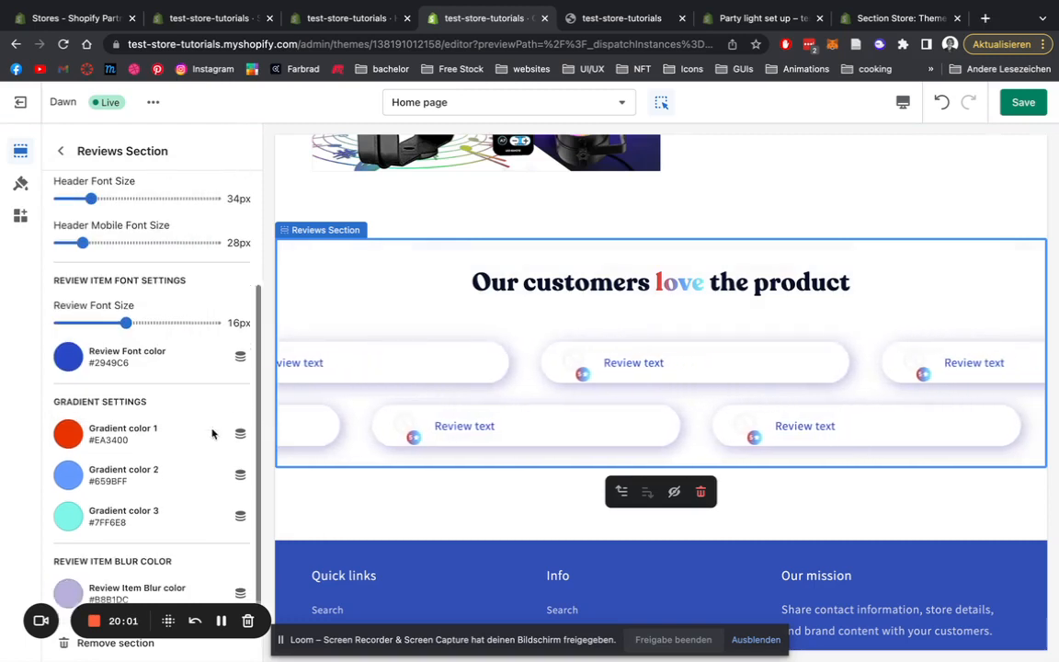
click(69, 596)
click(131, 340)
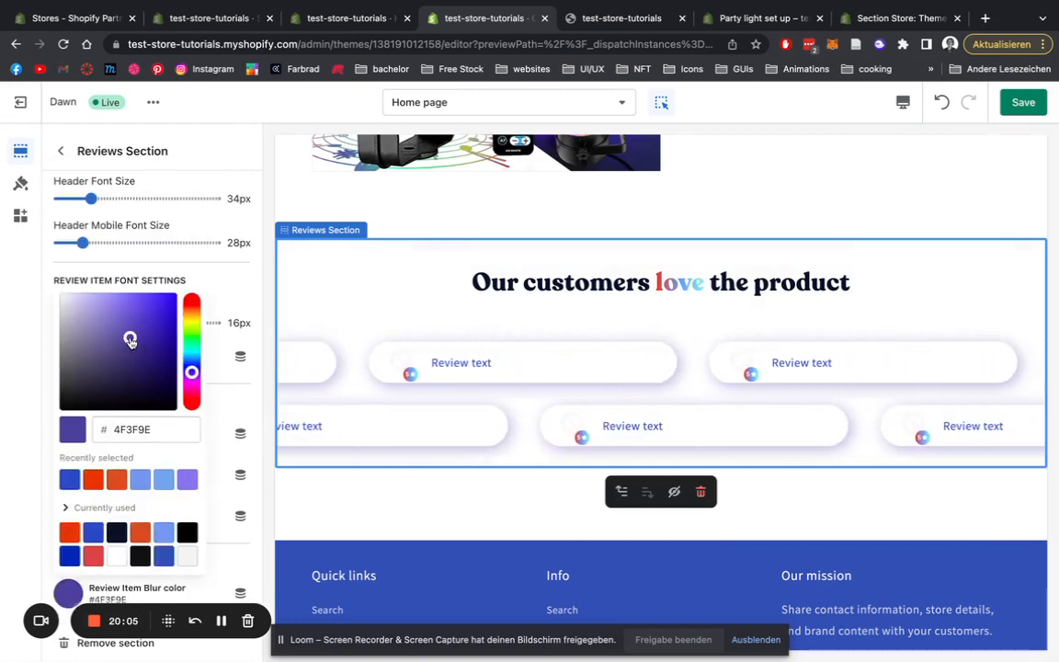
click(136, 314)
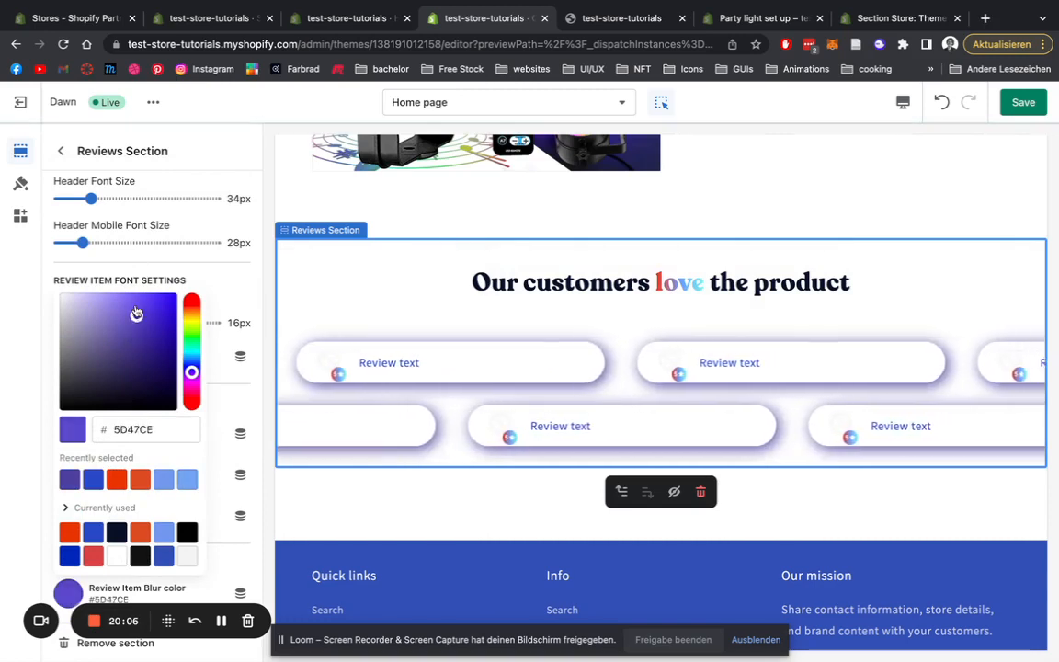
click(129, 313)
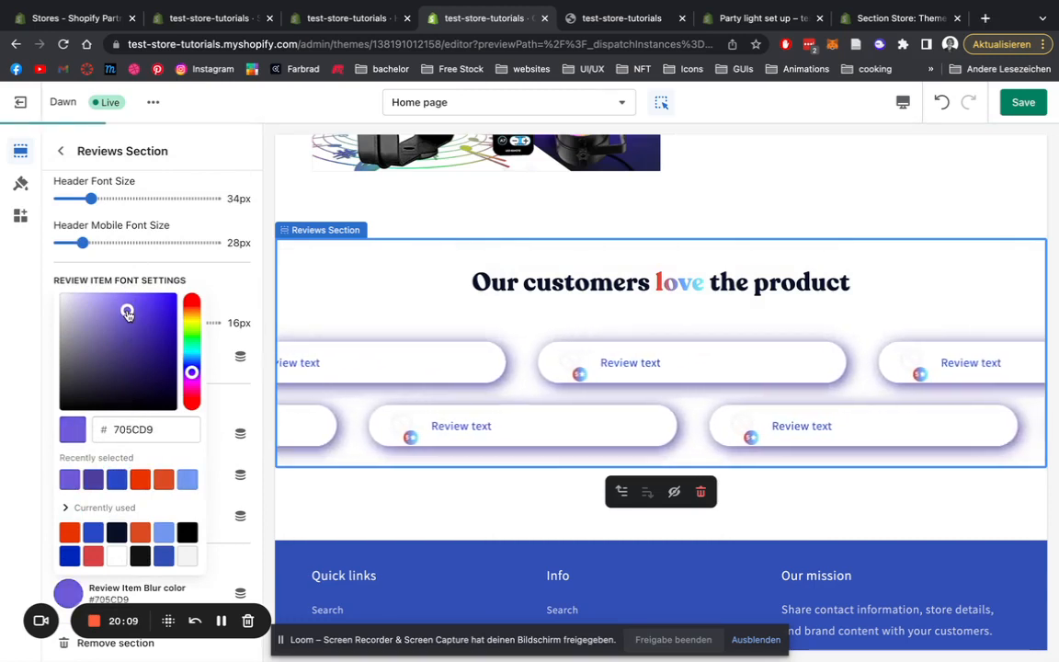
click(257, 277)
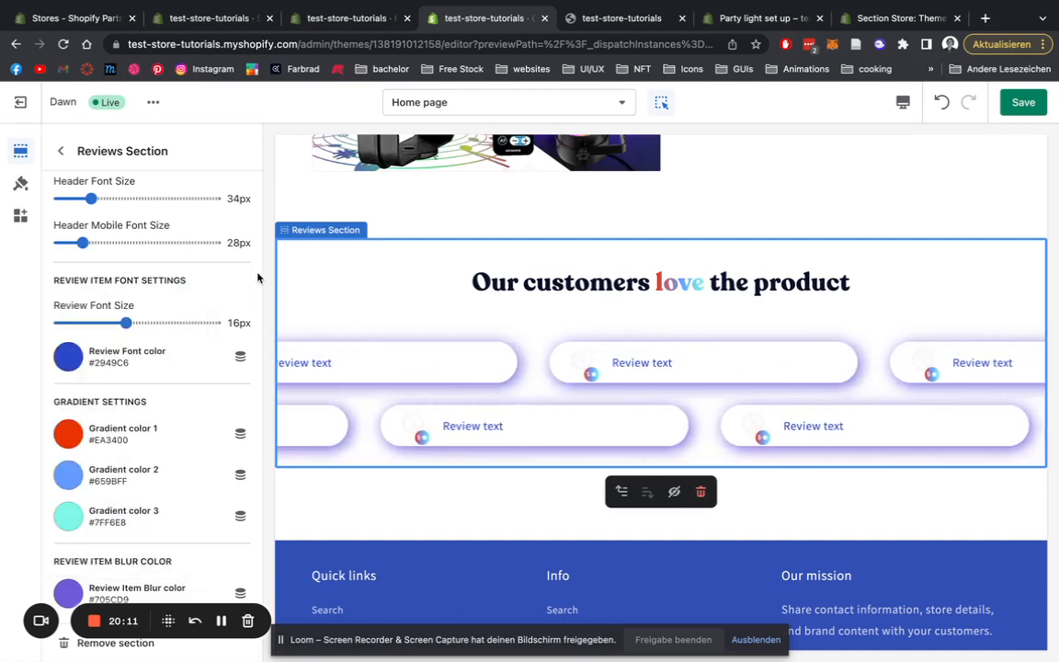
Step: Open the first review item and set its author photo to the brown-haired woman's portrait, Bildschirmfoto_2022-11-30_um_21.03.07
click(64, 160)
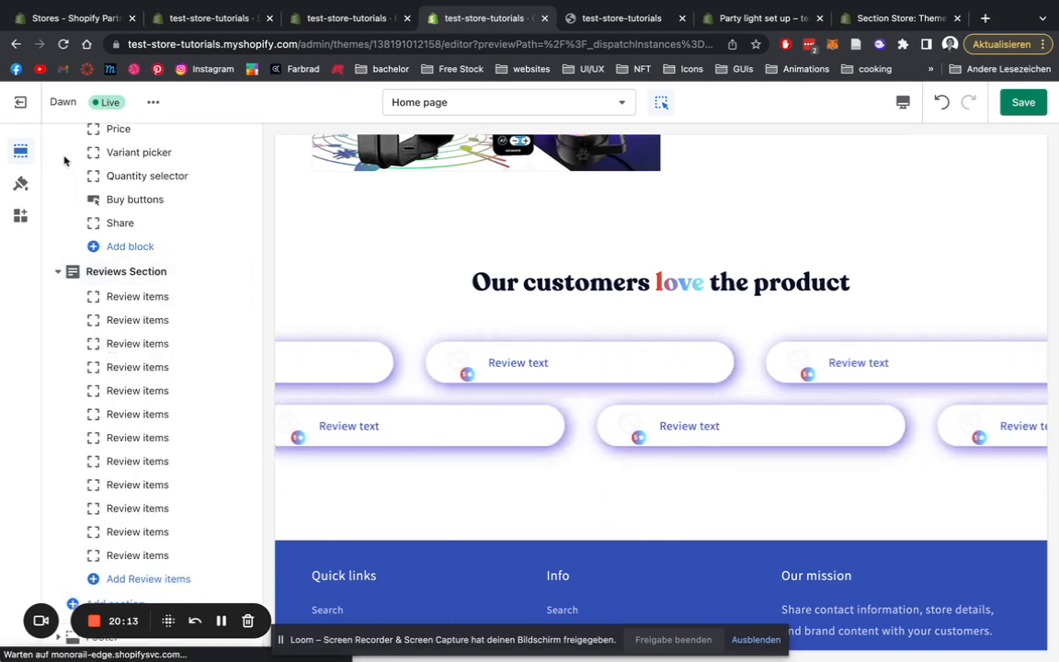
click(138, 296)
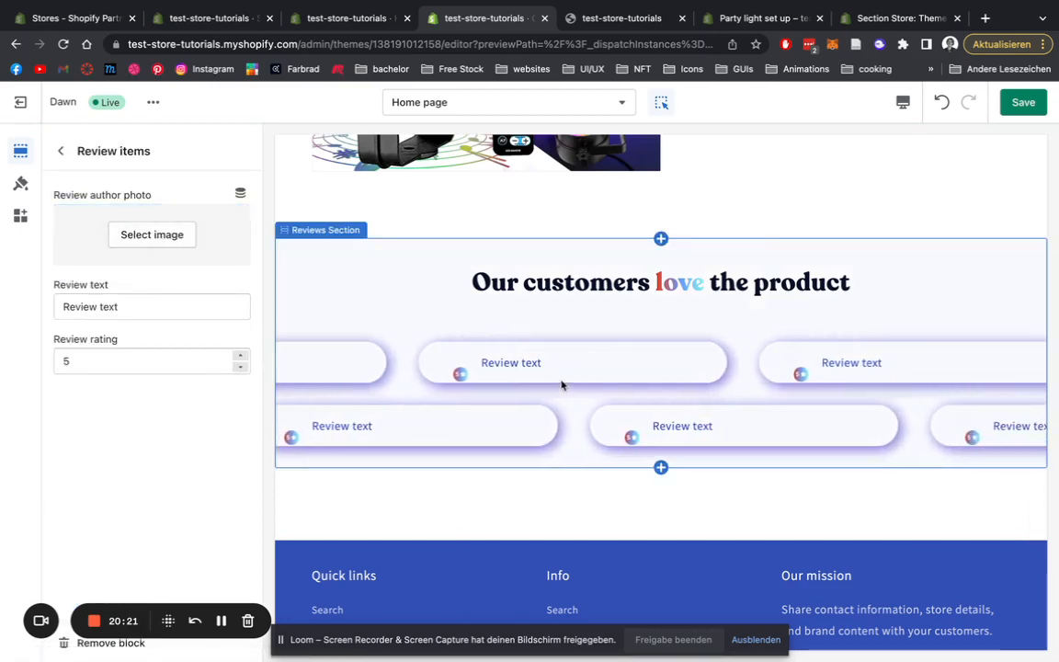
click(181, 239)
scroll(219, 266, down, 3)
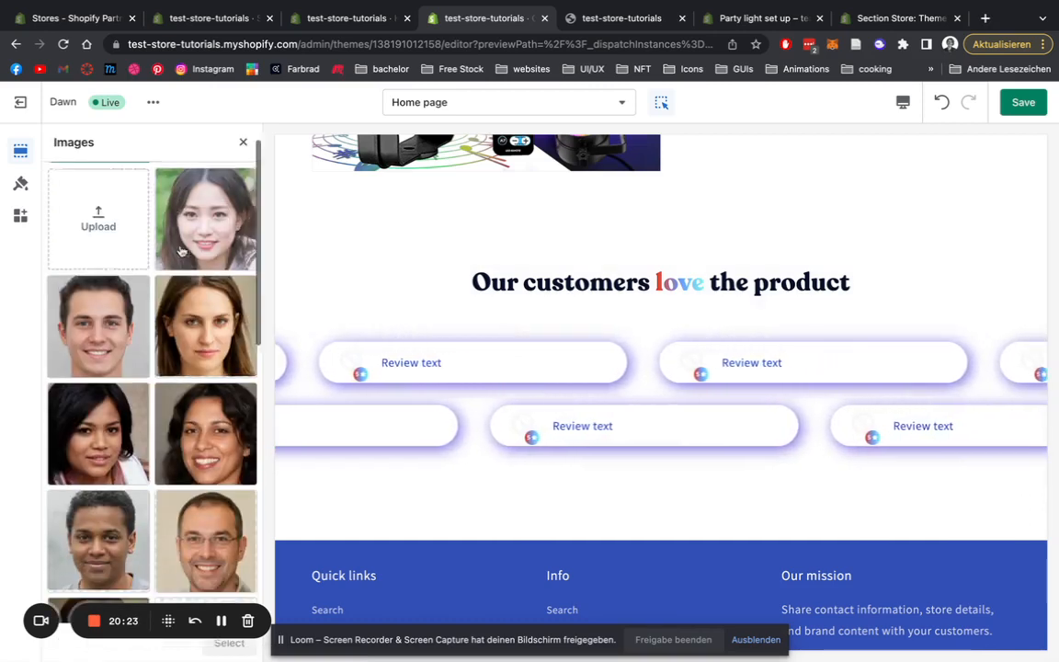
click(219, 266)
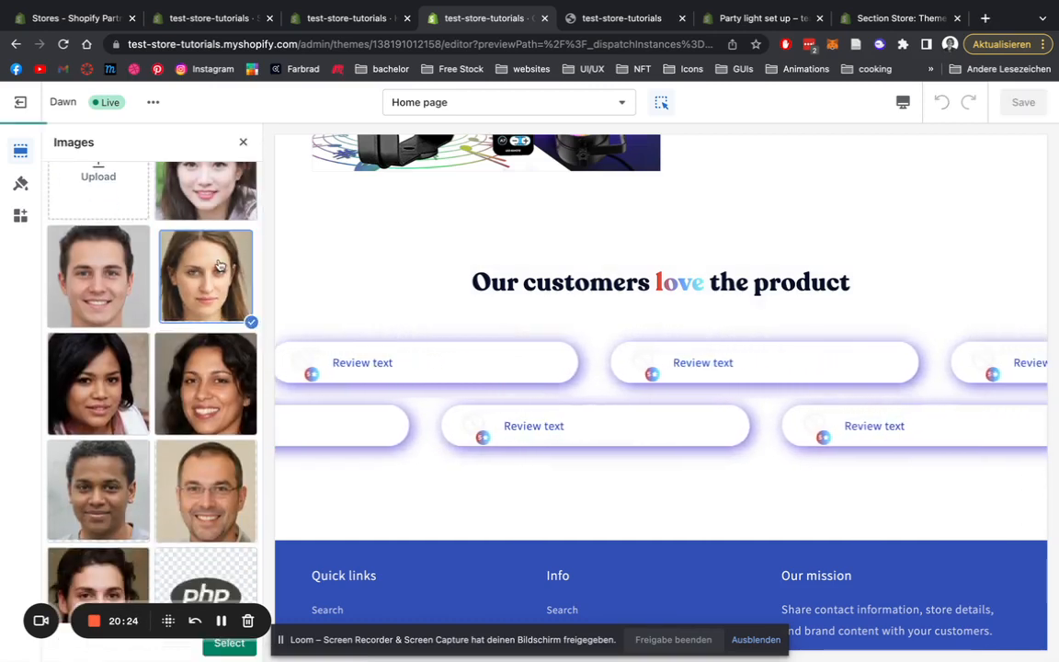
click(229, 643)
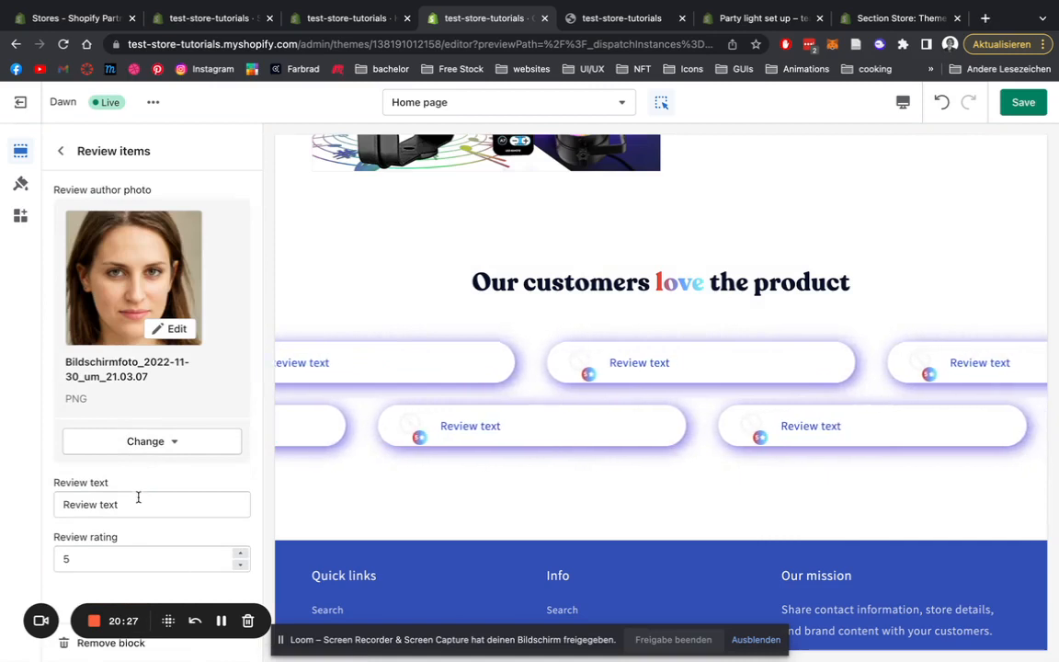
Step: Replace the first review item's text with "I was super happy with the product" and save the theme
drag(138, 497, 48, 505)
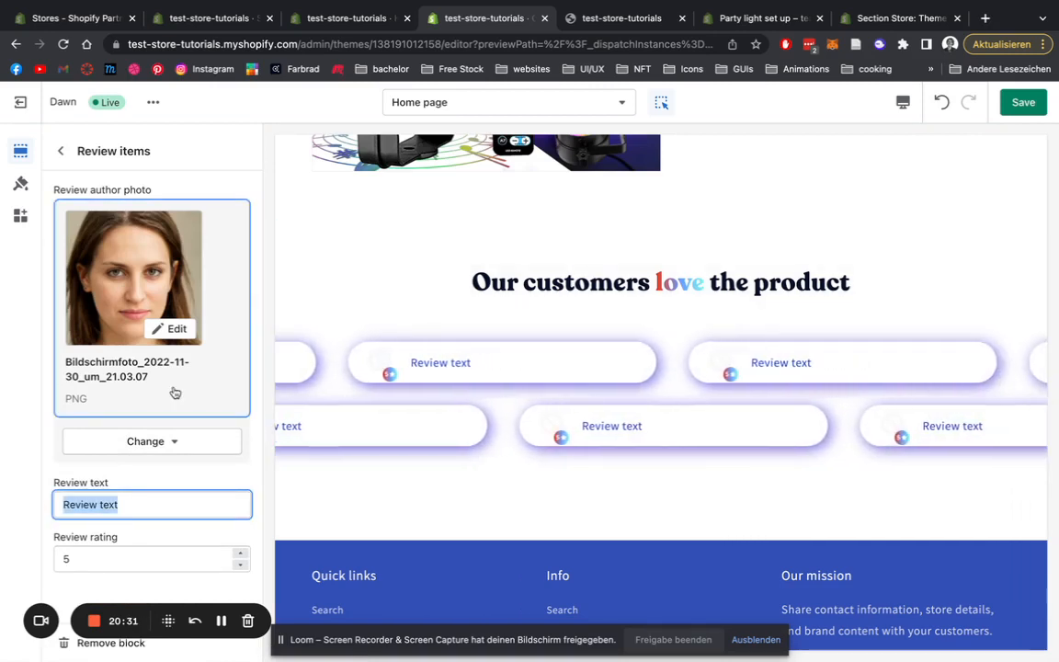
key(BackSpace)
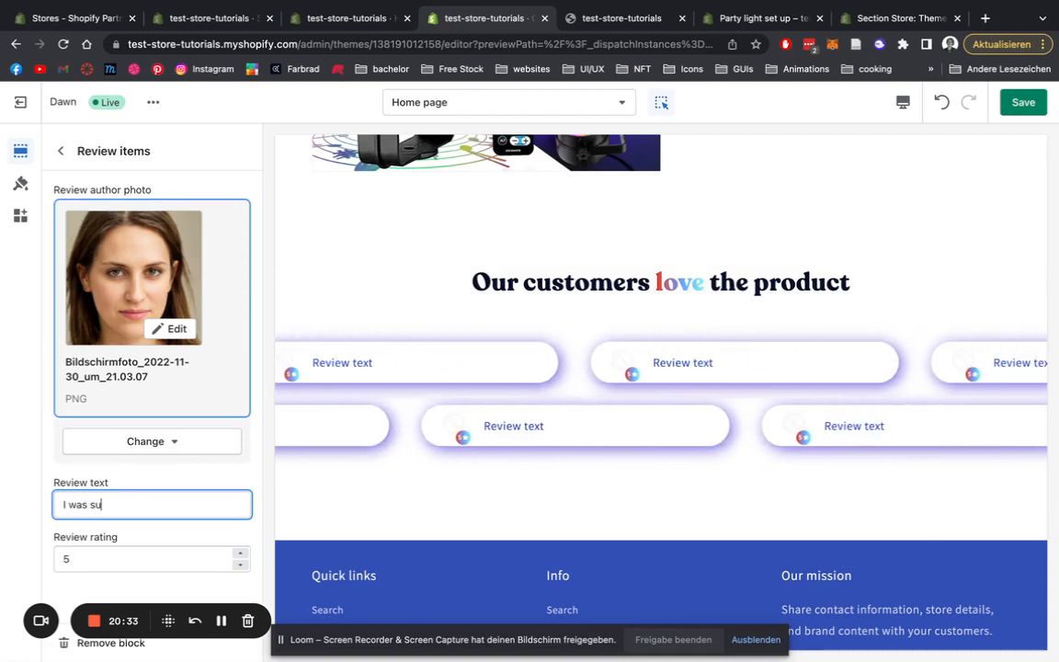
text(I was super haop)
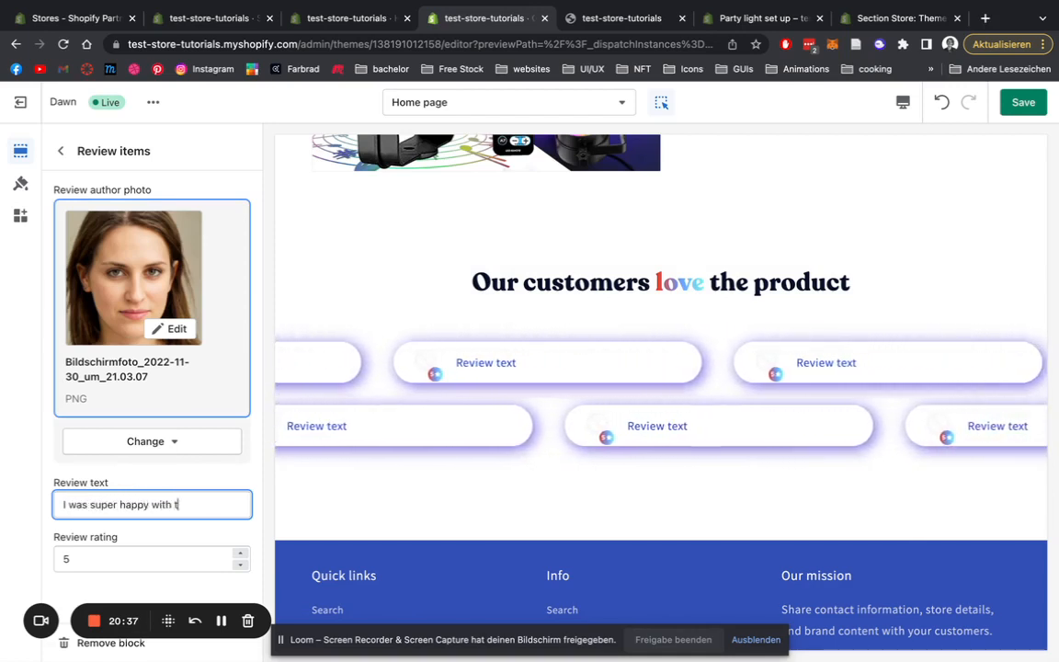
text(vt)
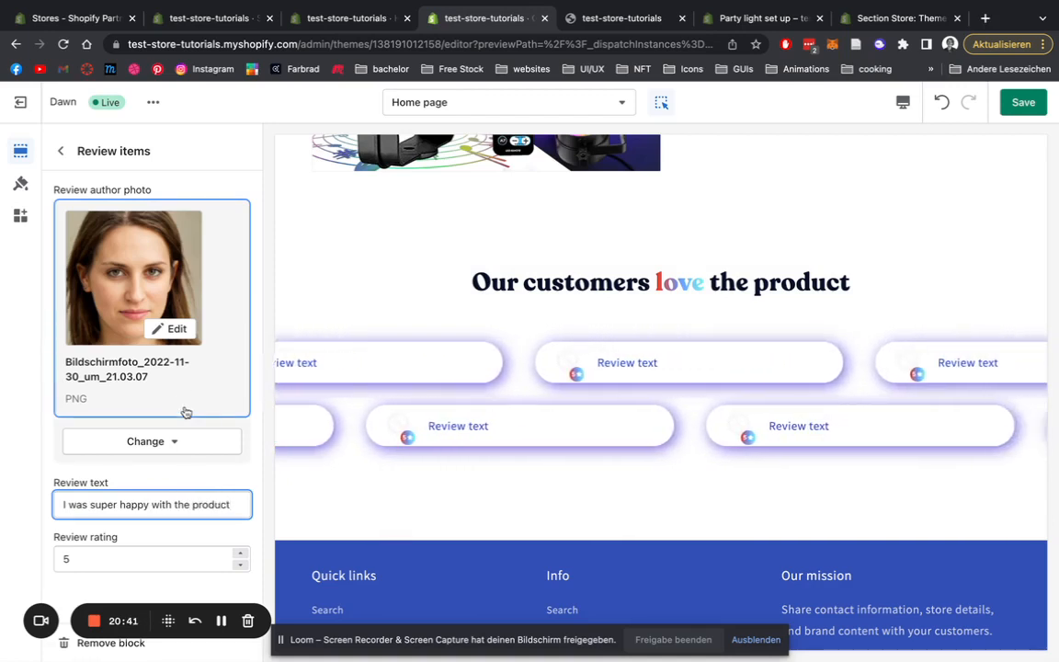
click(1016, 109)
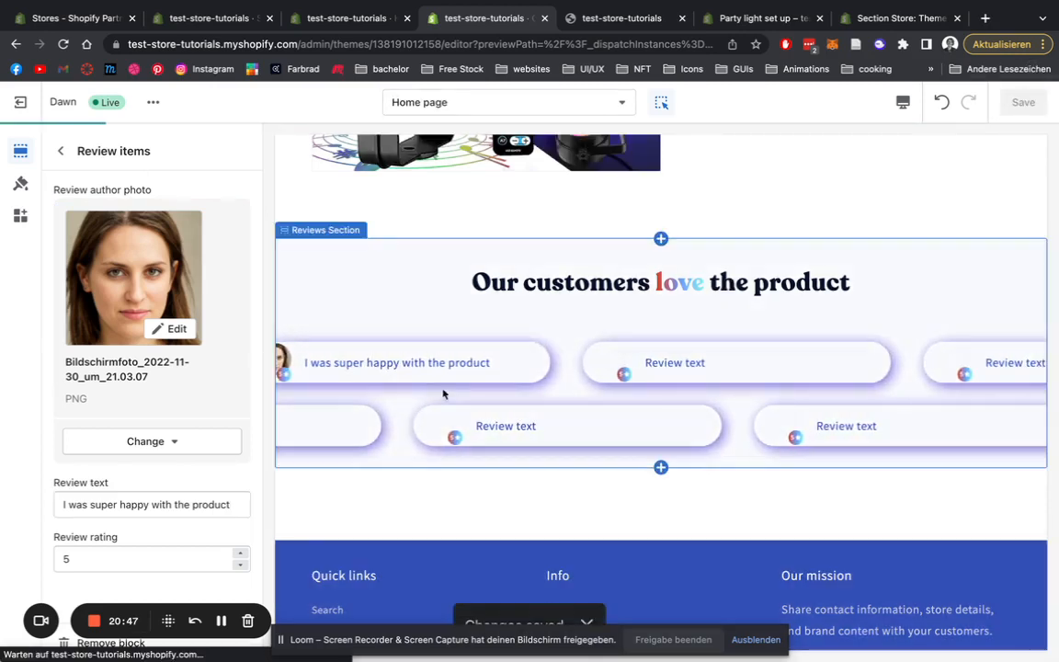
scroll(515, 386, down, 1)
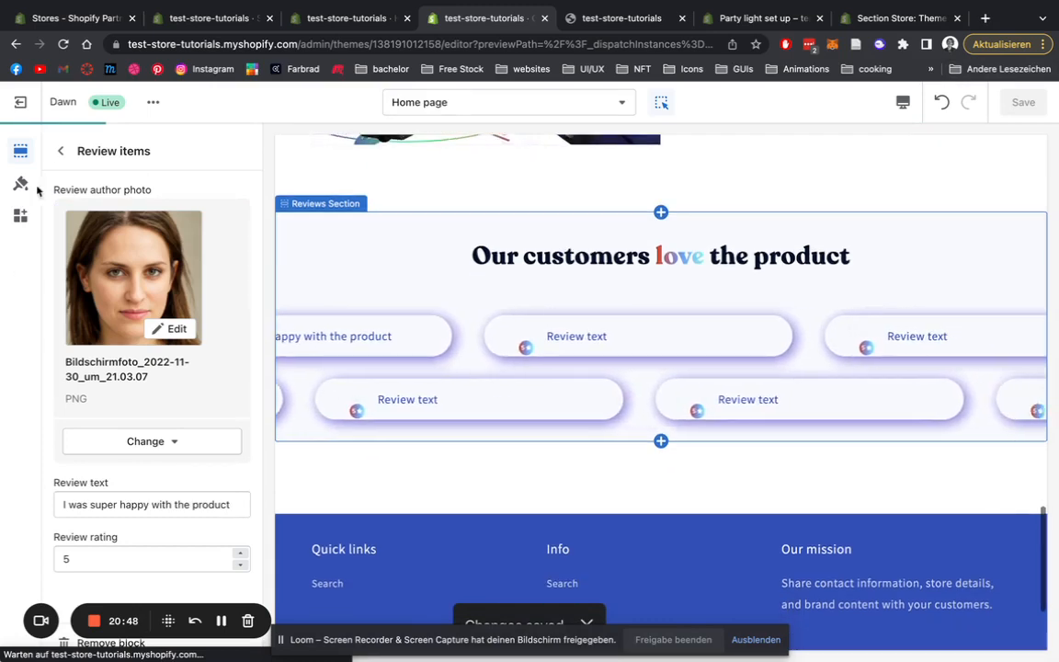
Step: Reopen the first review item, try a review rating of 3, and restore the rating to 5
click(62, 153)
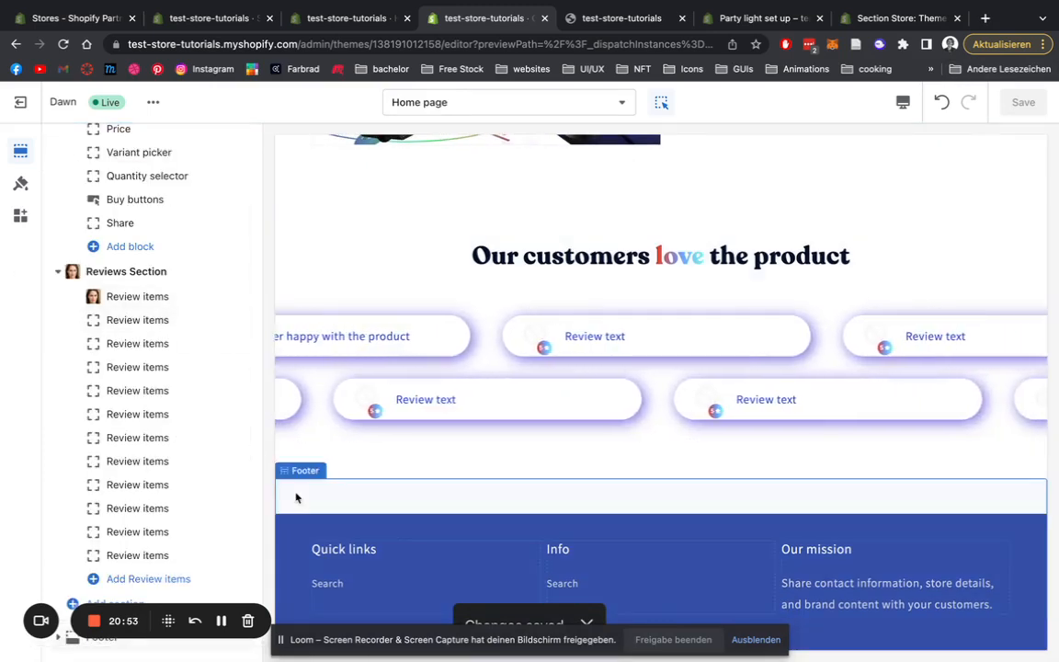
click(138, 297)
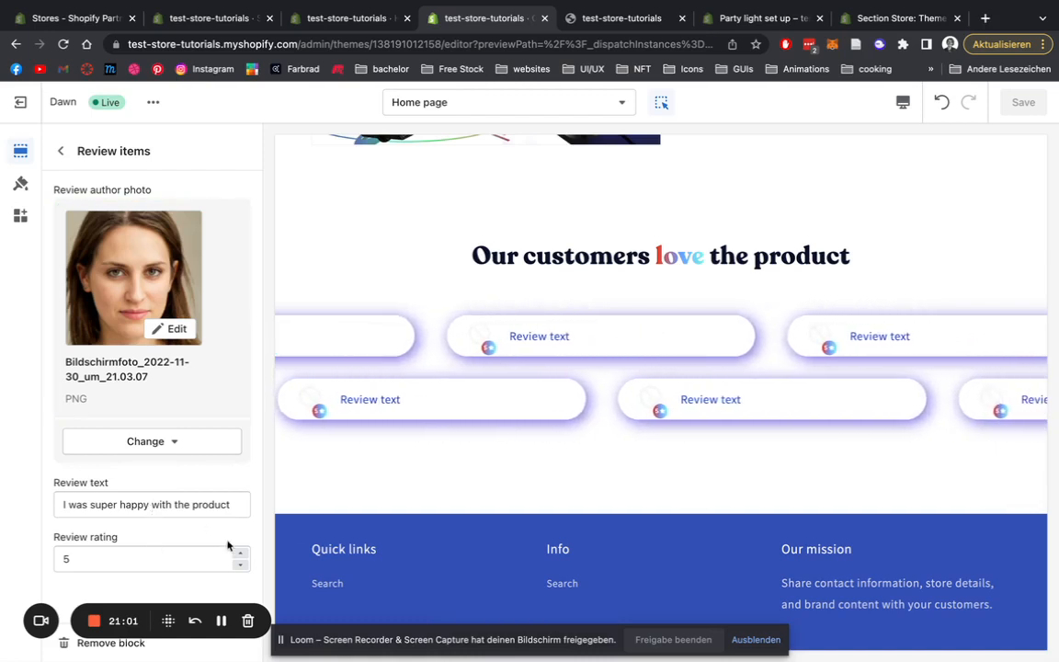
click(241, 568)
click(241, 569)
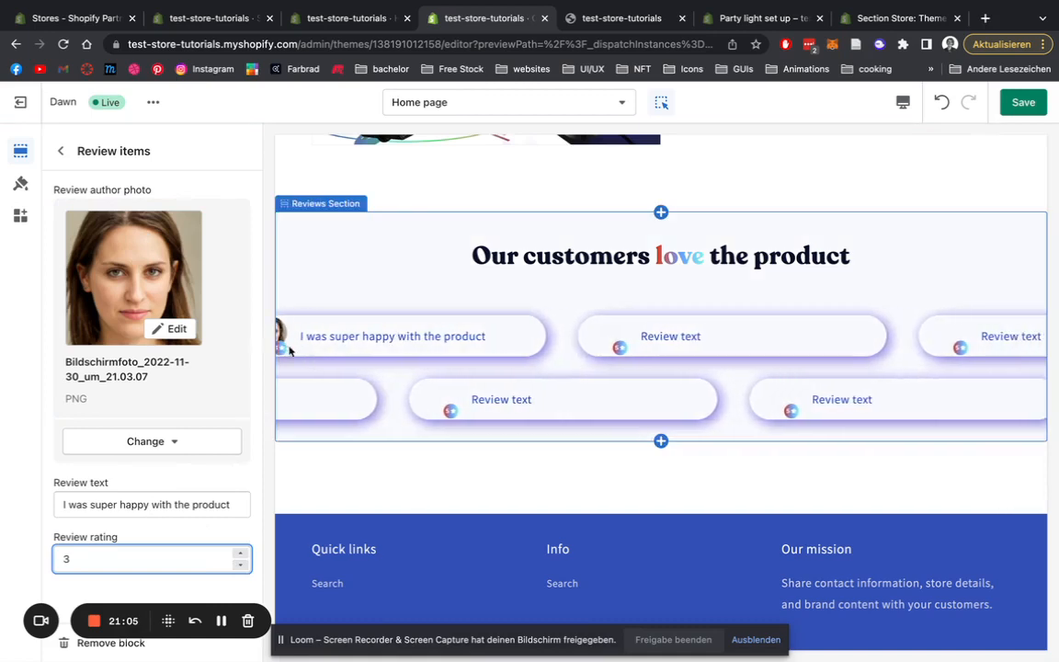
click(240, 553)
click(240, 554)
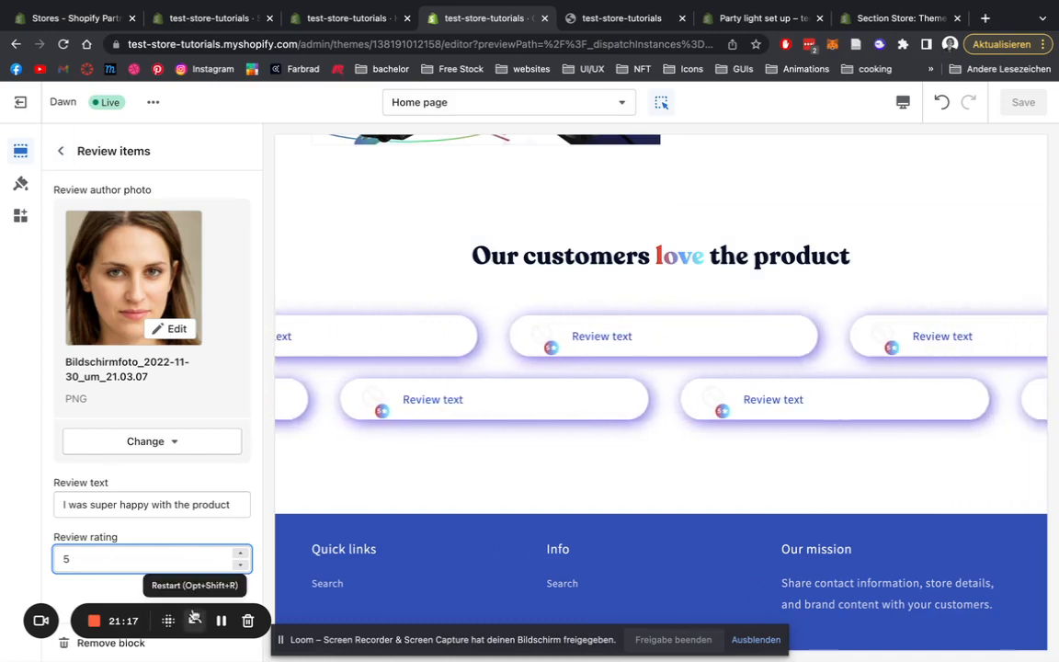
Step: Return to the home page's section list and save the theme with the completed review items
click(54, 150)
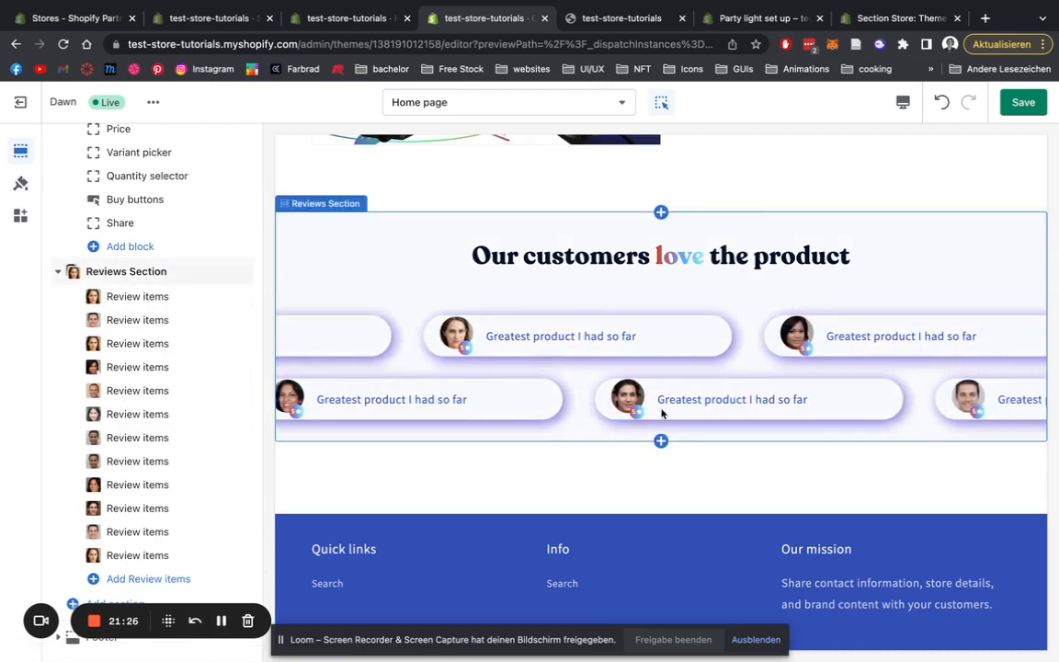
click(1021, 103)
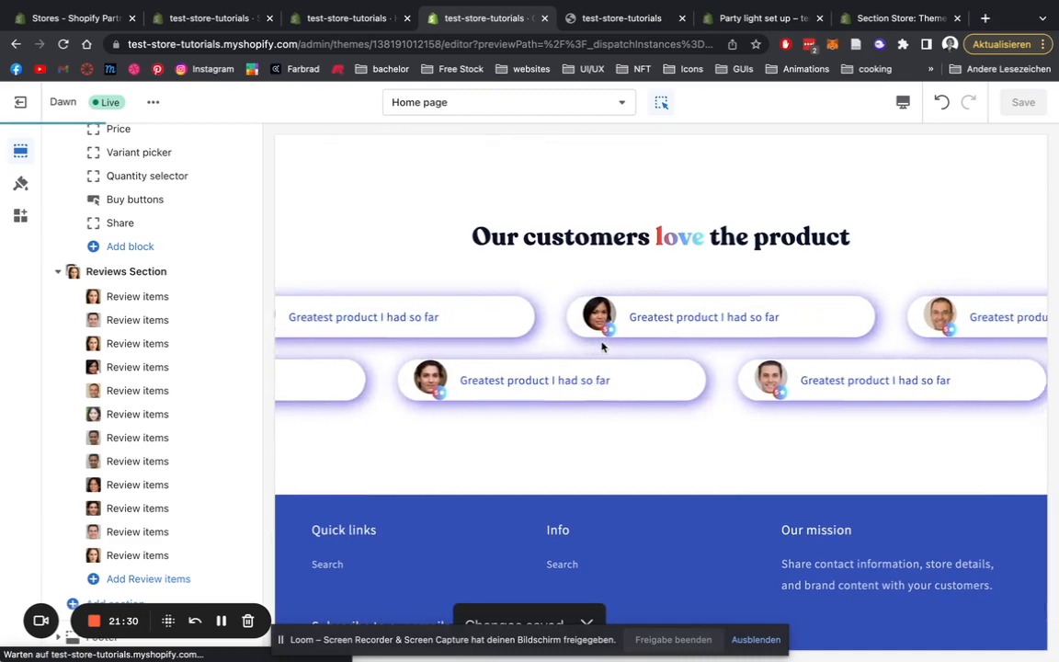
Step: Reload the live storefront home page and examine the customer reviews section below the featured product
click(612, 19)
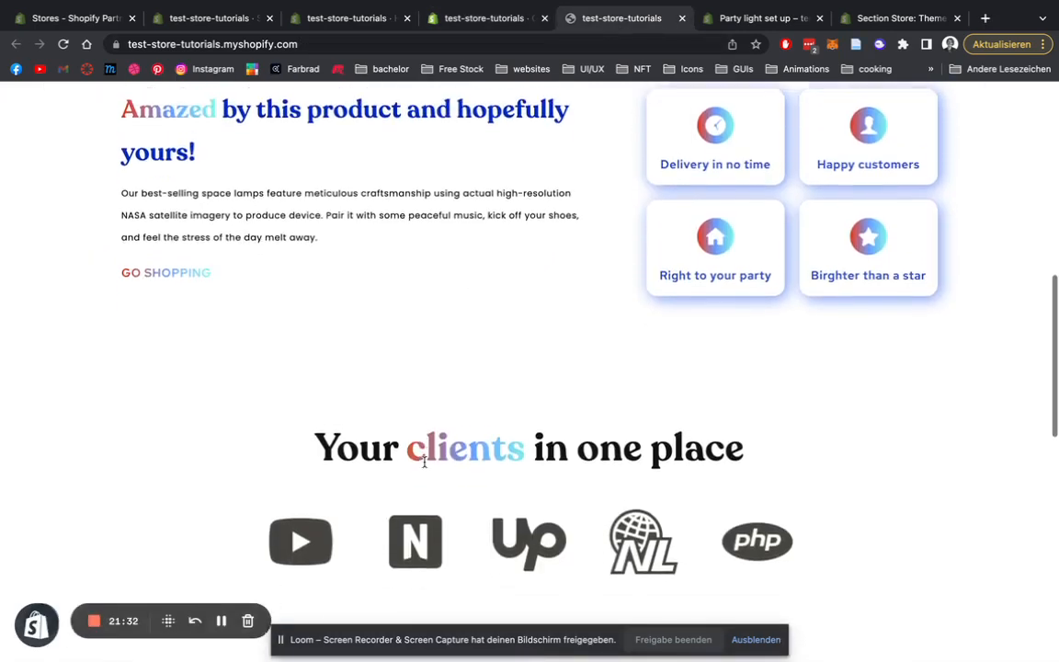
scroll(426, 466, down, 1)
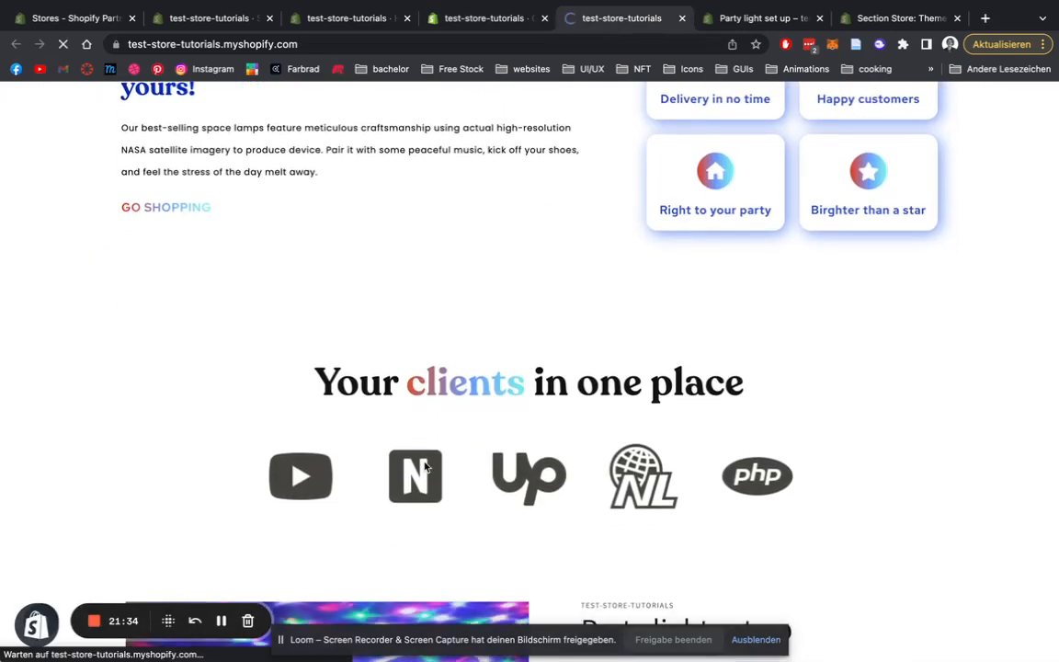
scroll(431, 353, down, 5)
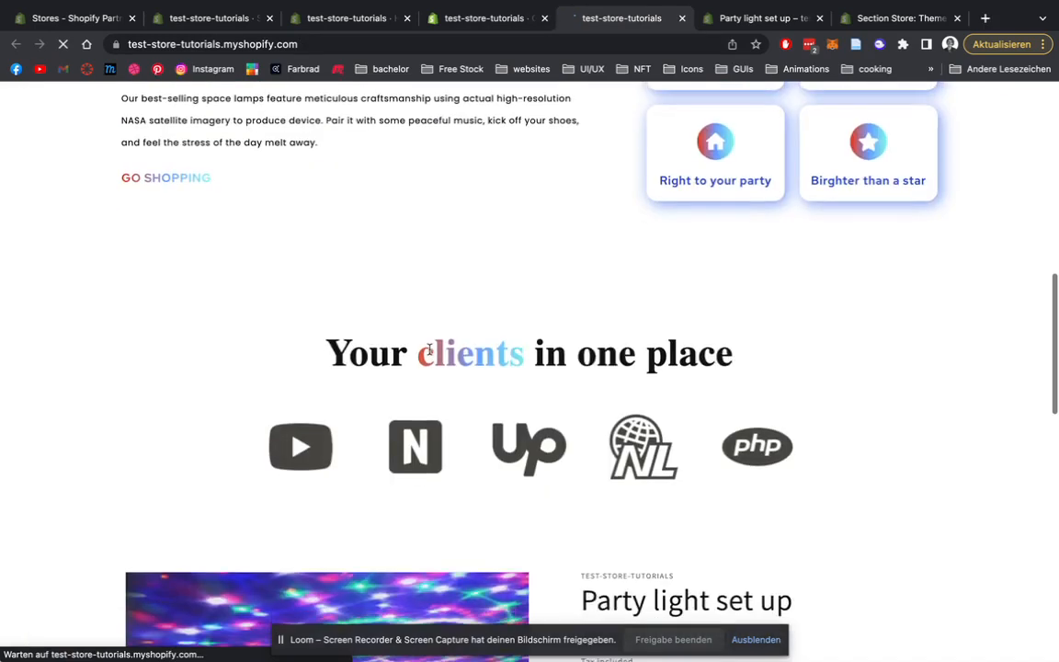
scroll(429, 355, down, 5)
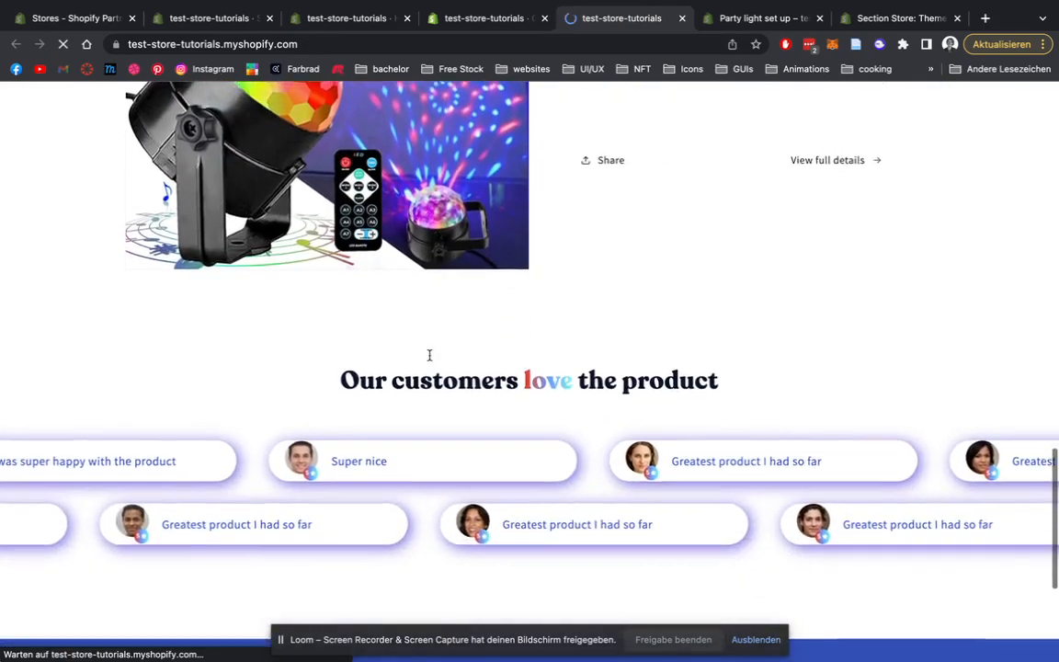
scroll(427, 357, down, 1)
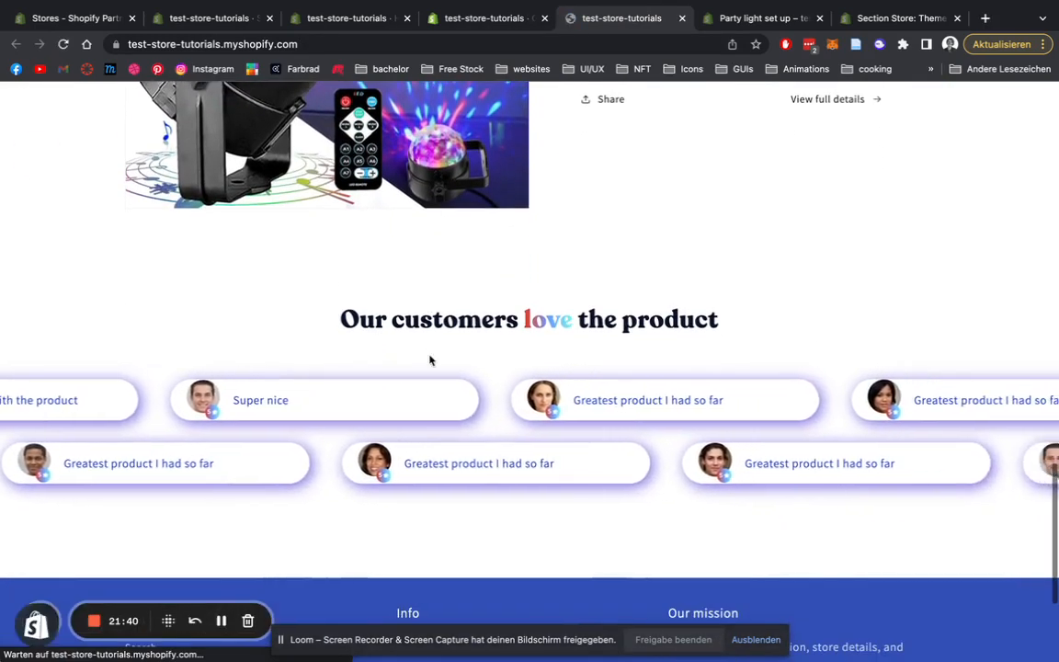
scroll(629, 414, down, 1)
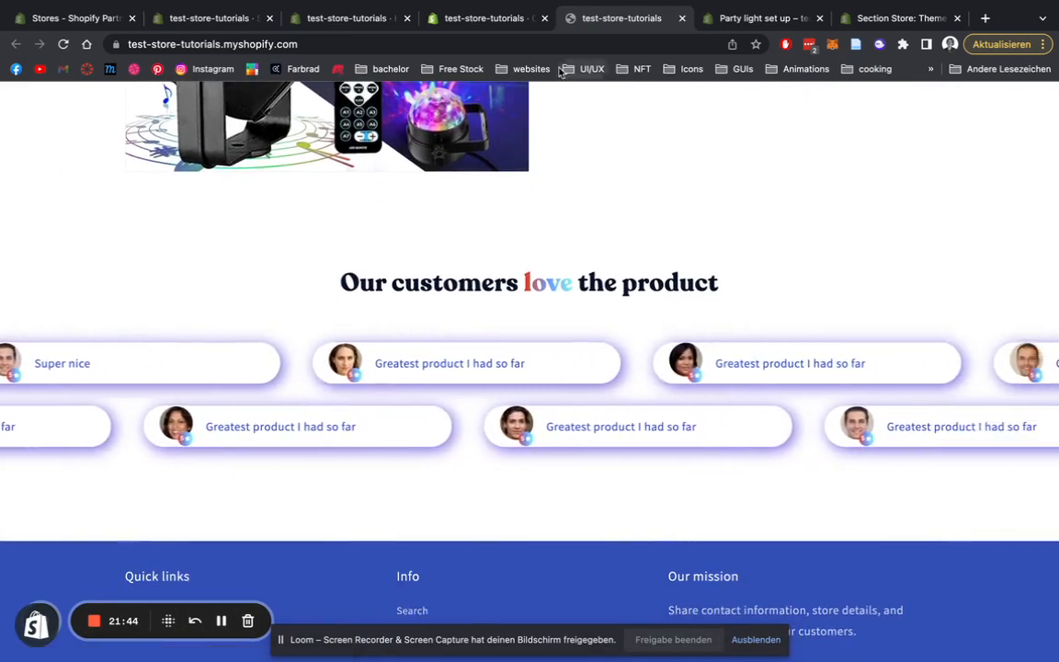
scroll(560, 236, up, 5)
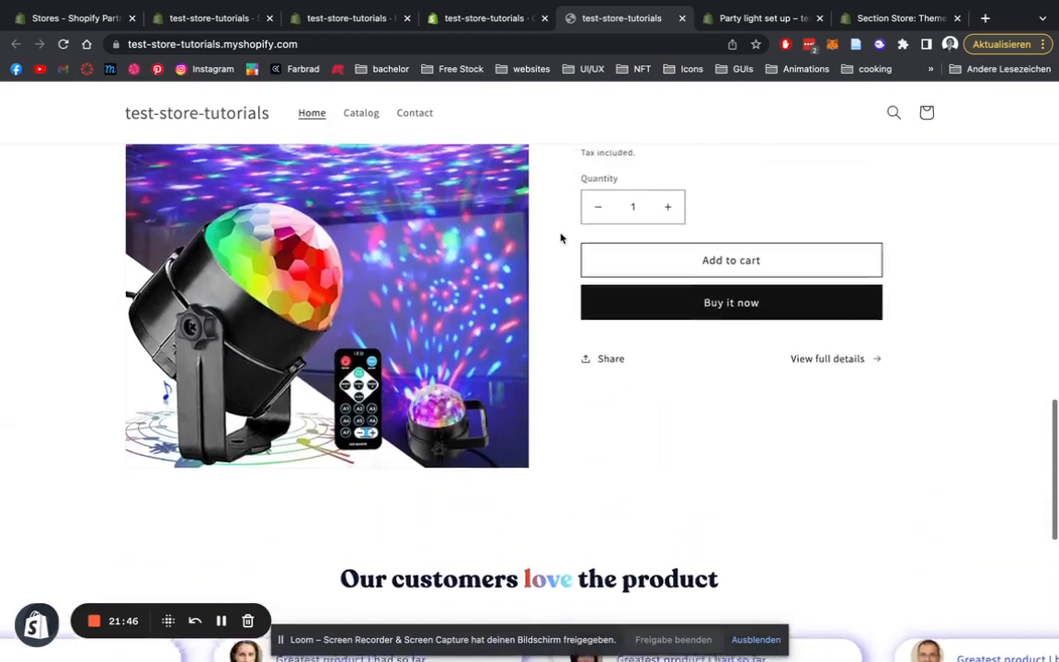
Step: Return to the theme editor and add the SS GLOW - Call Out section below the Reviews Section
scroll(439, 274, down, 5)
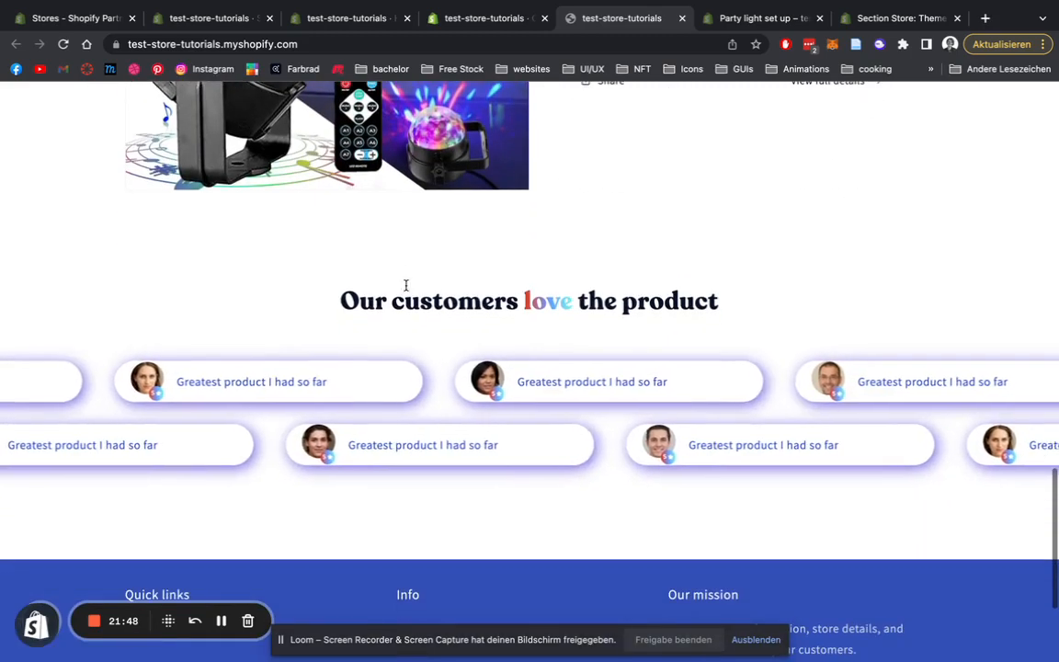
click(481, 18)
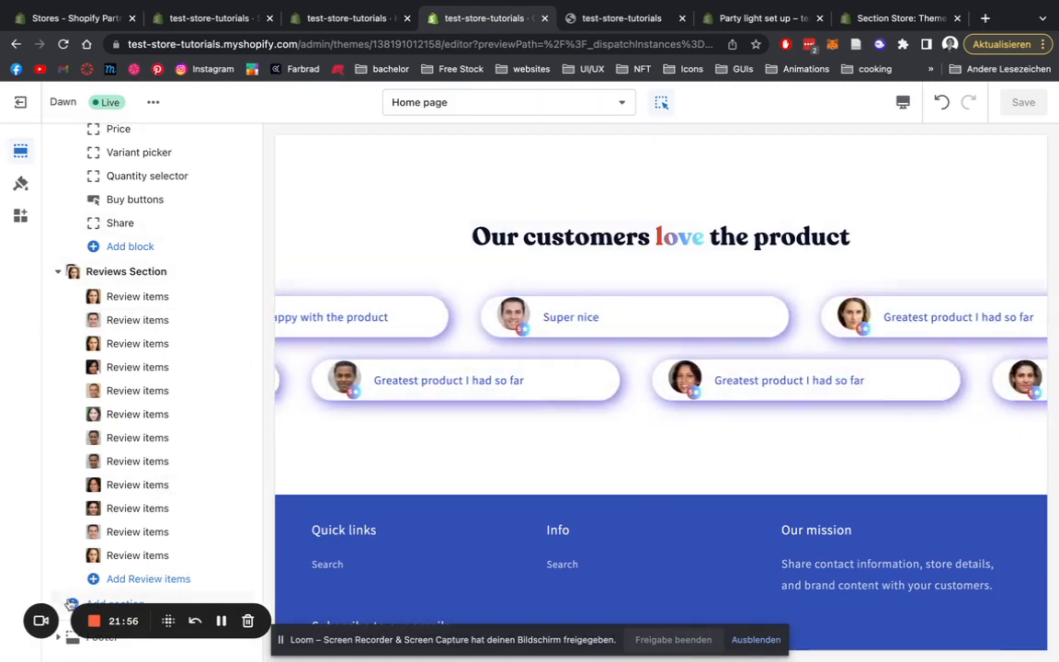
click(73, 605)
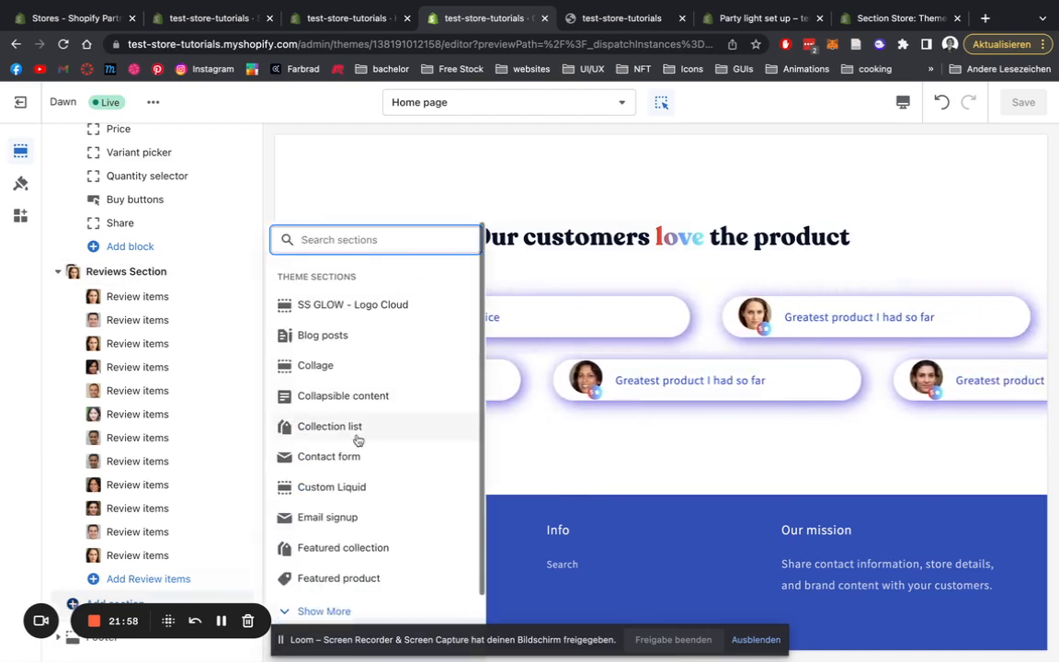
text(ss)
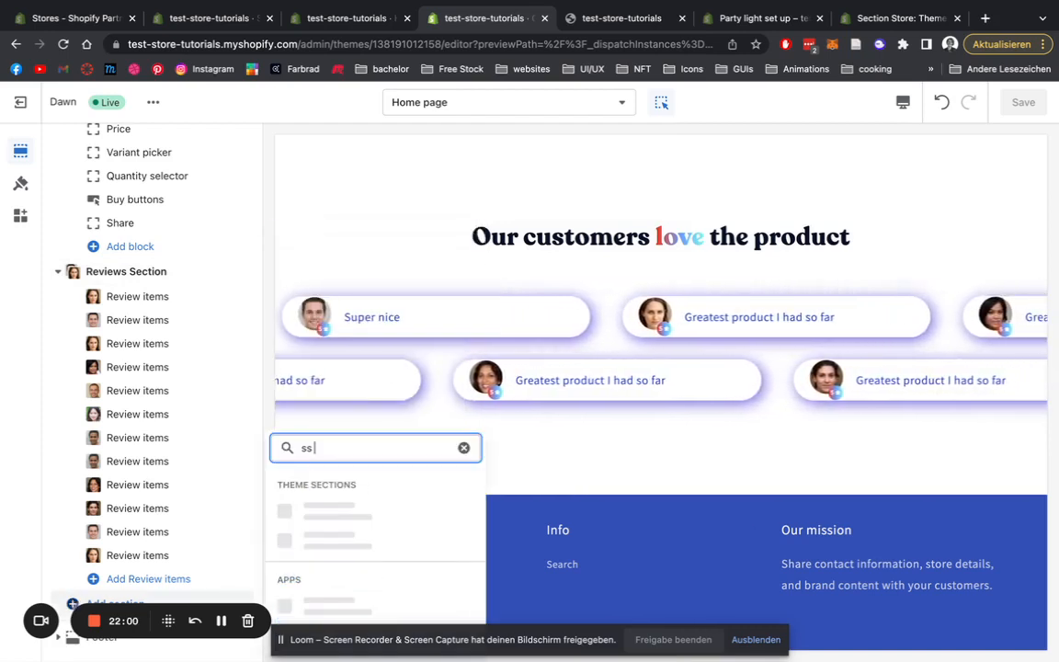
text( glow)
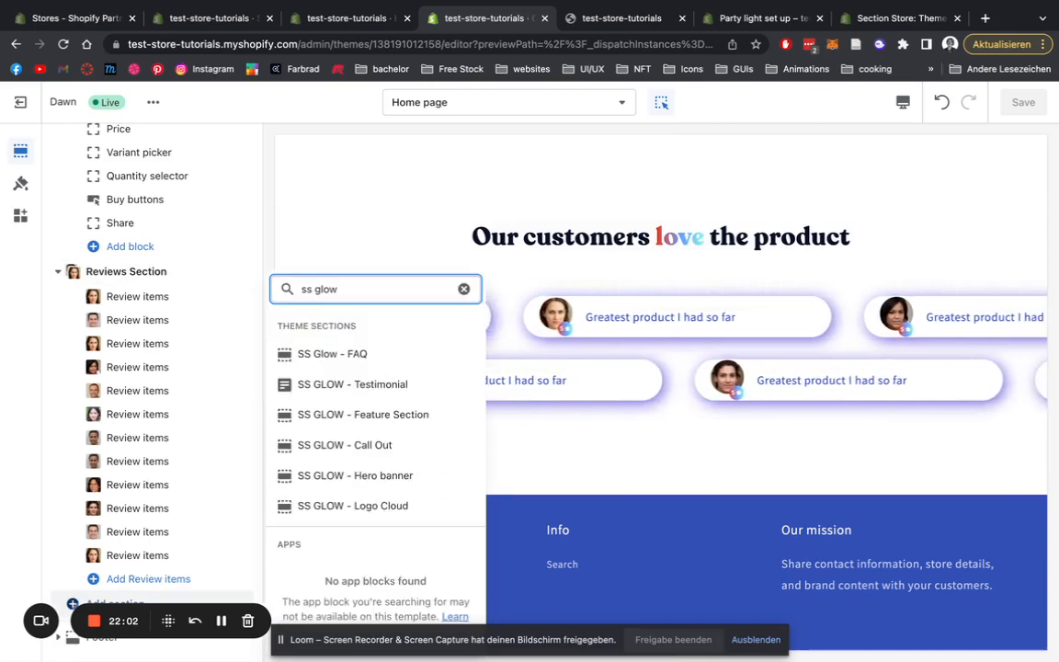
click(369, 444)
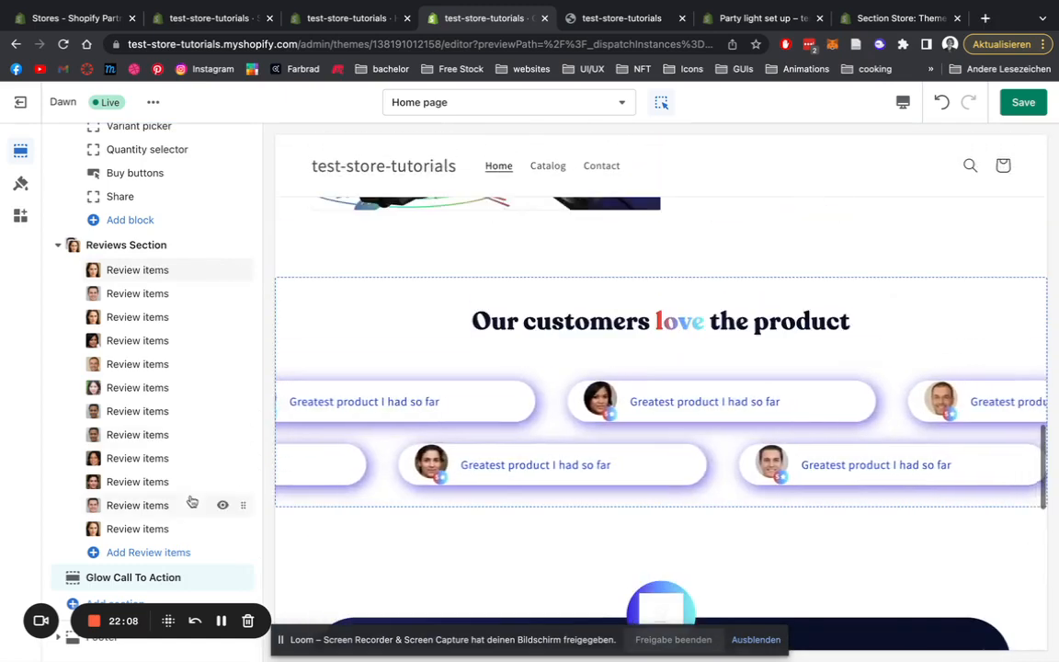
Step: Move the Reviews Section above the Featured product section on the home page
scroll(230, 247, up, 4)
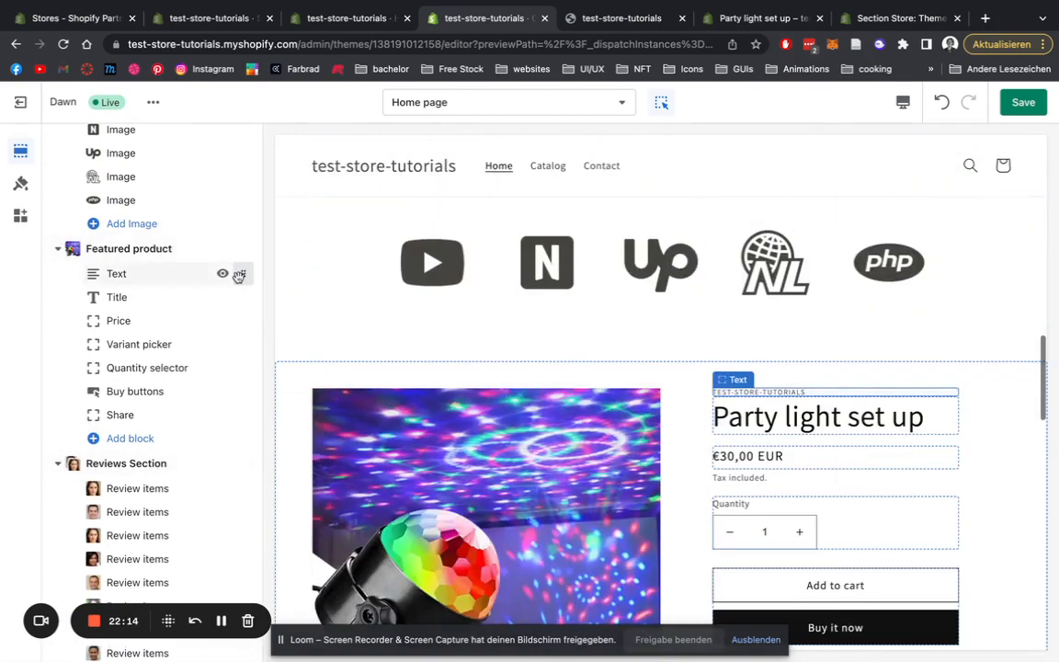
drag(245, 466, 237, 322)
scroll(206, 506, down, 5)
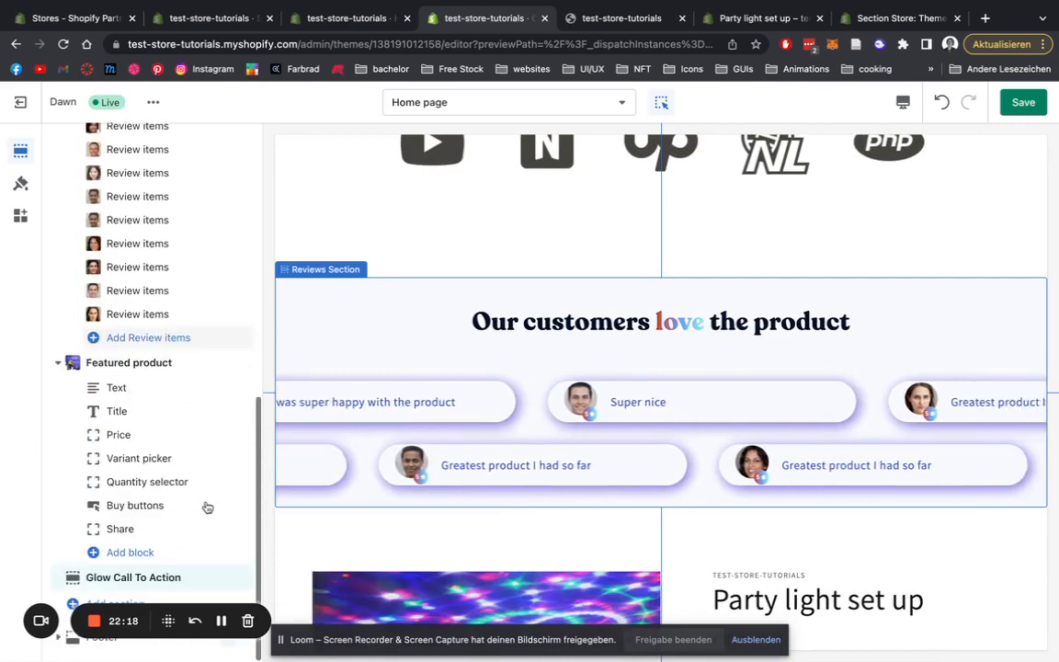
Step: Look over the rearranged sections in the preview and hide the Glow Call To Action section
scroll(560, 356, down, 5)
scroll(563, 355, down, 2)
scroll(563, 355, up, 1)
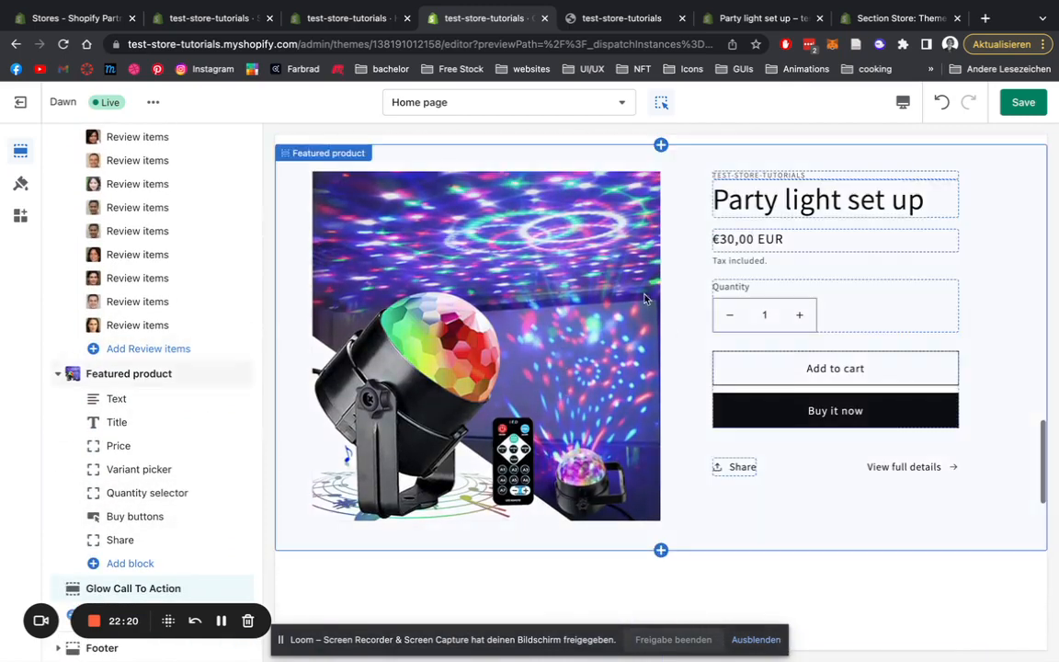
scroll(236, 462, down, 1)
mouse_move(220, 580)
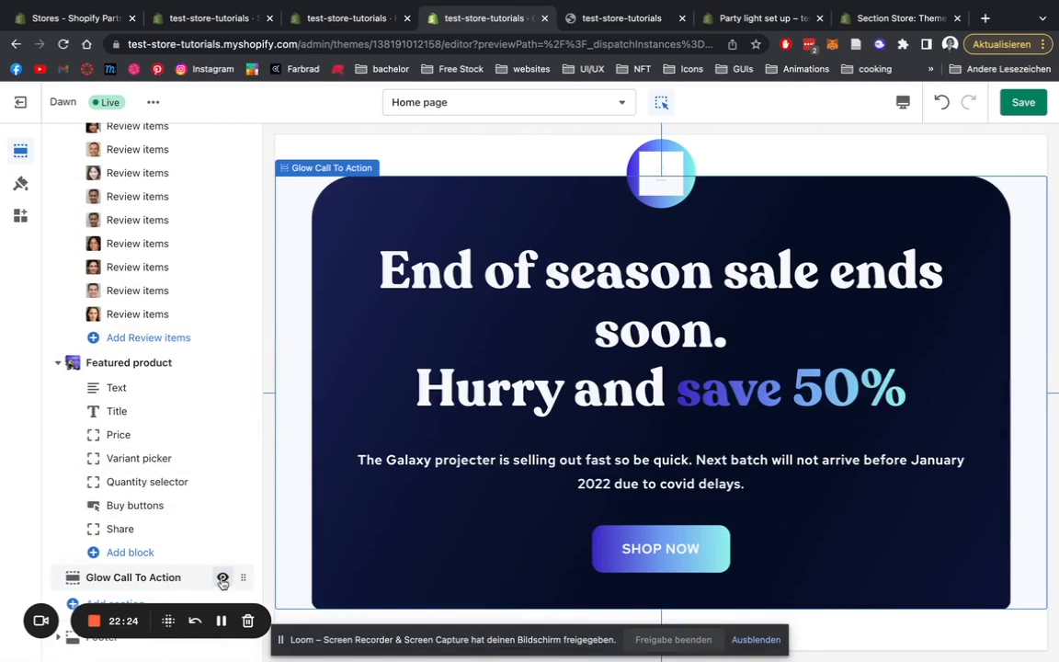
click(222, 578)
Step: Add the SS Glow - FAQ section and place it above the hidden Glow Call To Action section
click(70, 604)
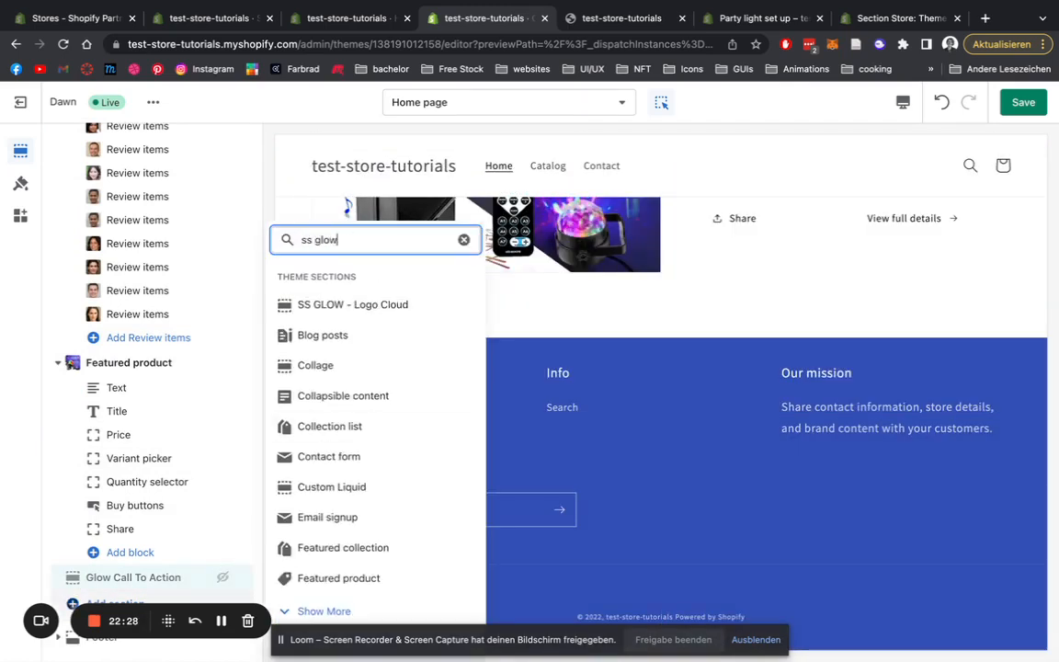
click(349, 353)
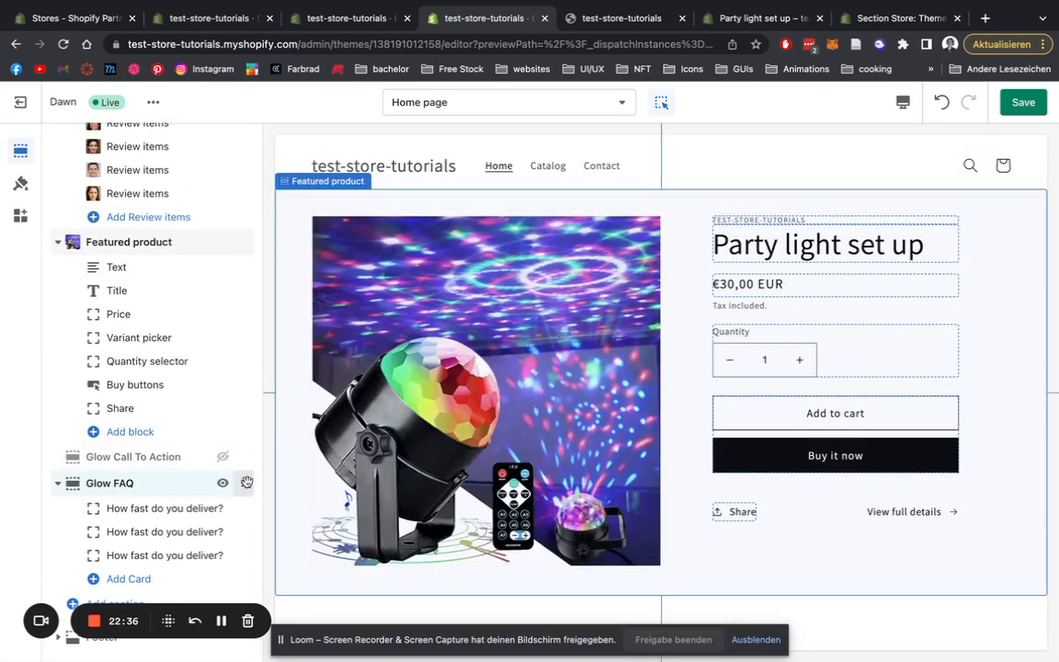
drag(246, 483, 250, 538)
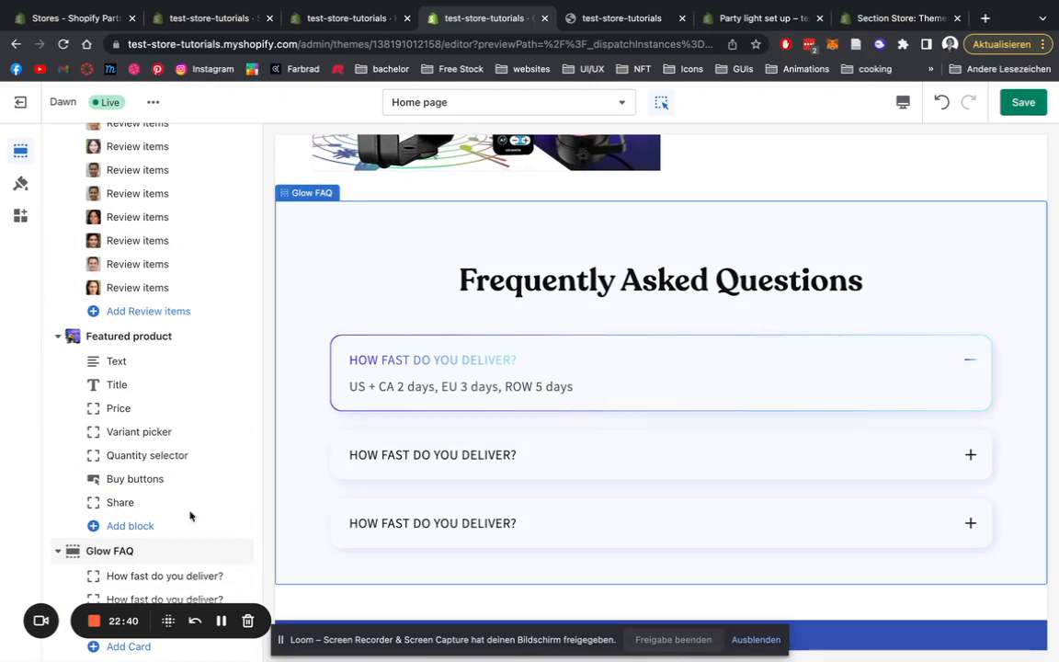
scroll(138, 534, down, 2)
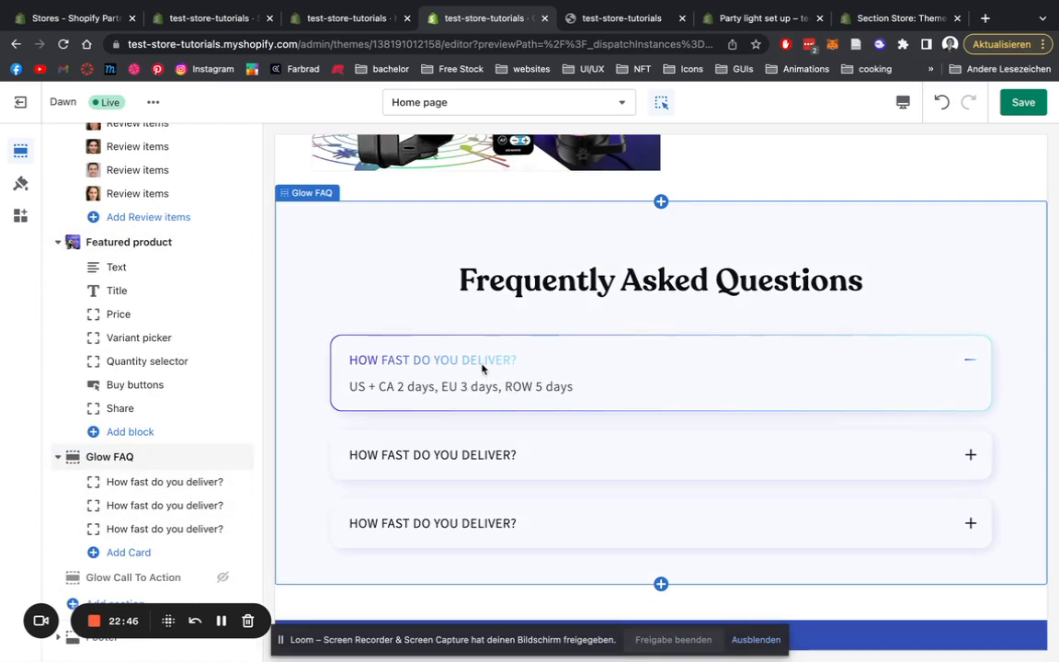
Step: Set the second FAQ card's title to "Is shipping free" and its content to "Yes it is for you legends!"
click(158, 506)
drag(187, 213, 0, 213)
mouse_move(0, 214)
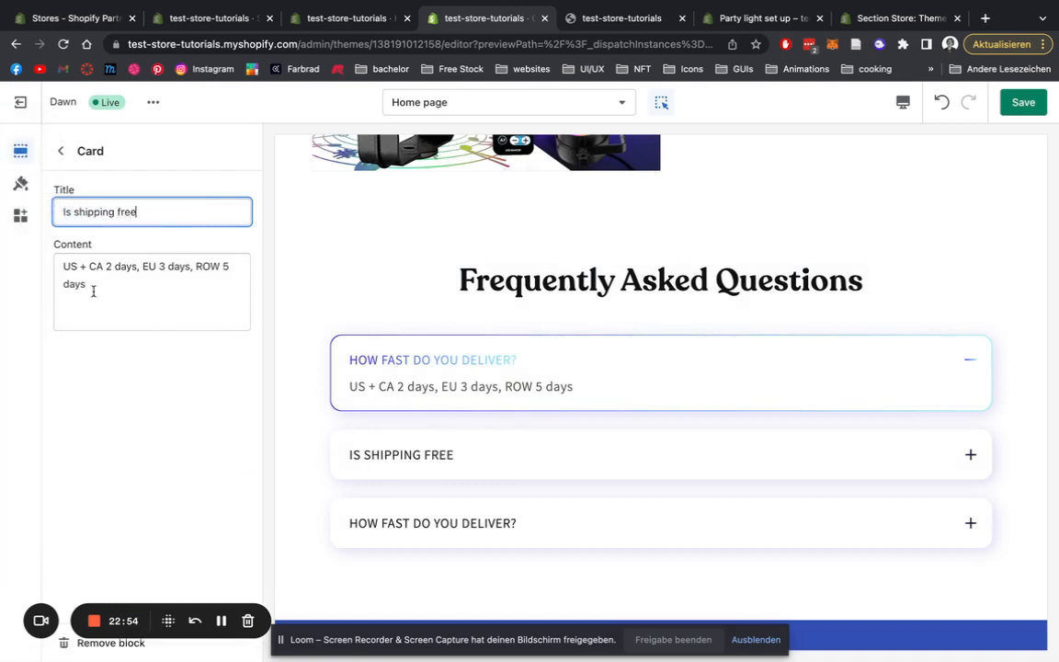
drag(92, 288, 0, 249)
text(Y)
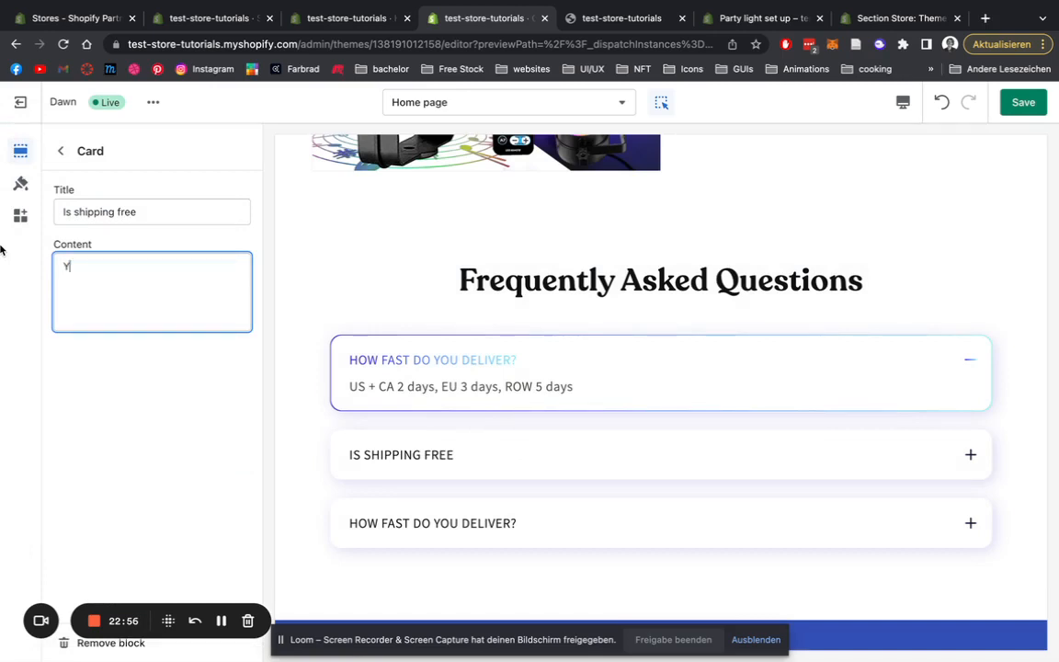
text(es )
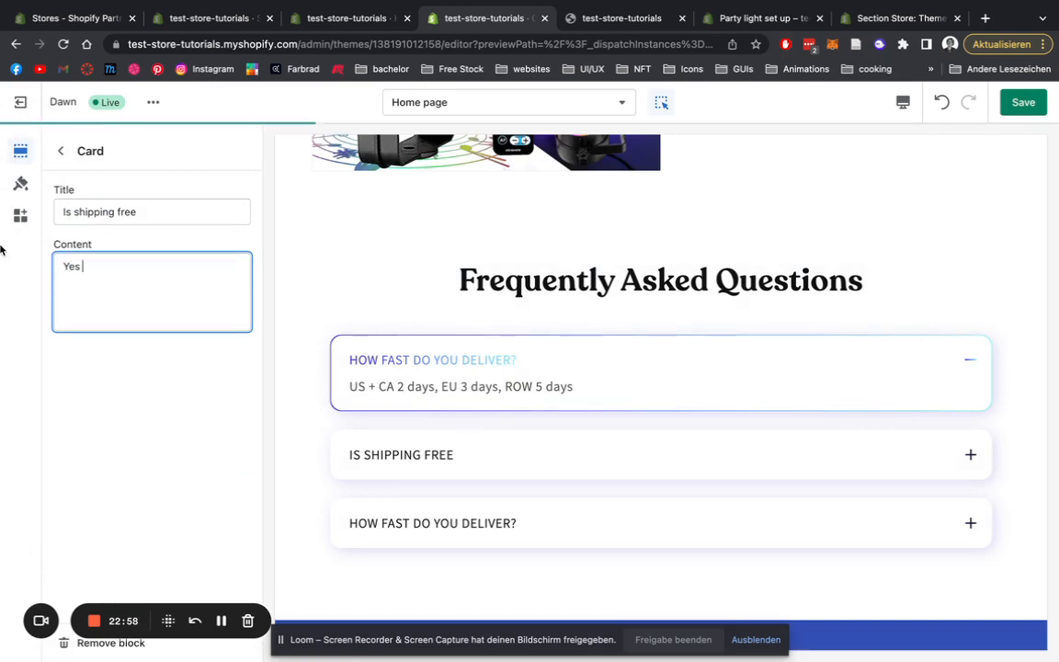
text(it is for you legends!)
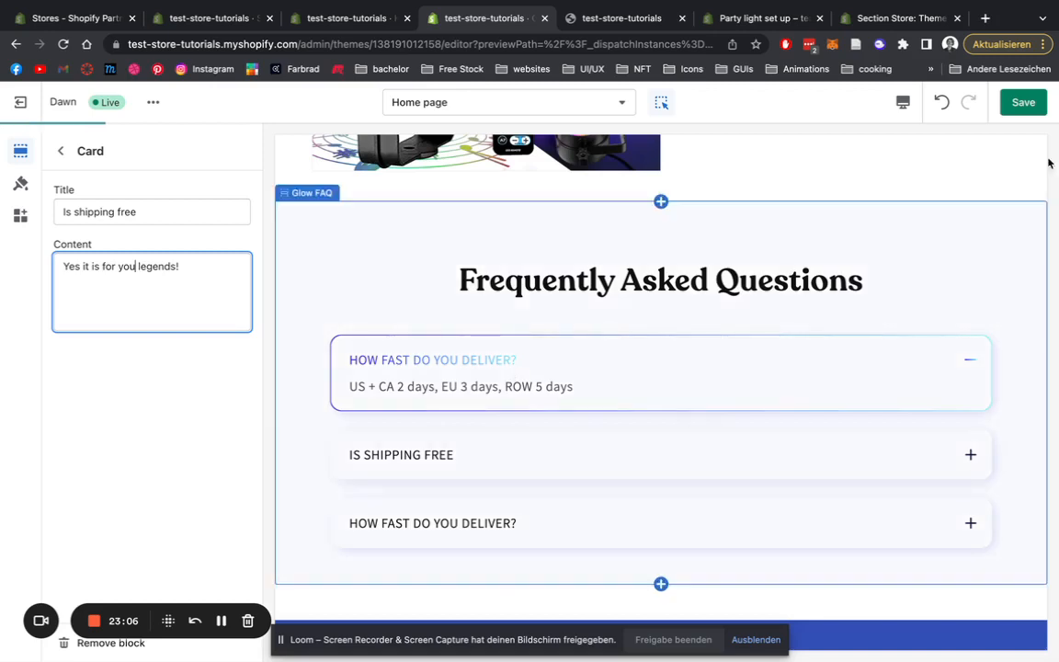
Step: Save the theme, complete the card's title as "Is shipping free?", and return to the section list
click(1024, 104)
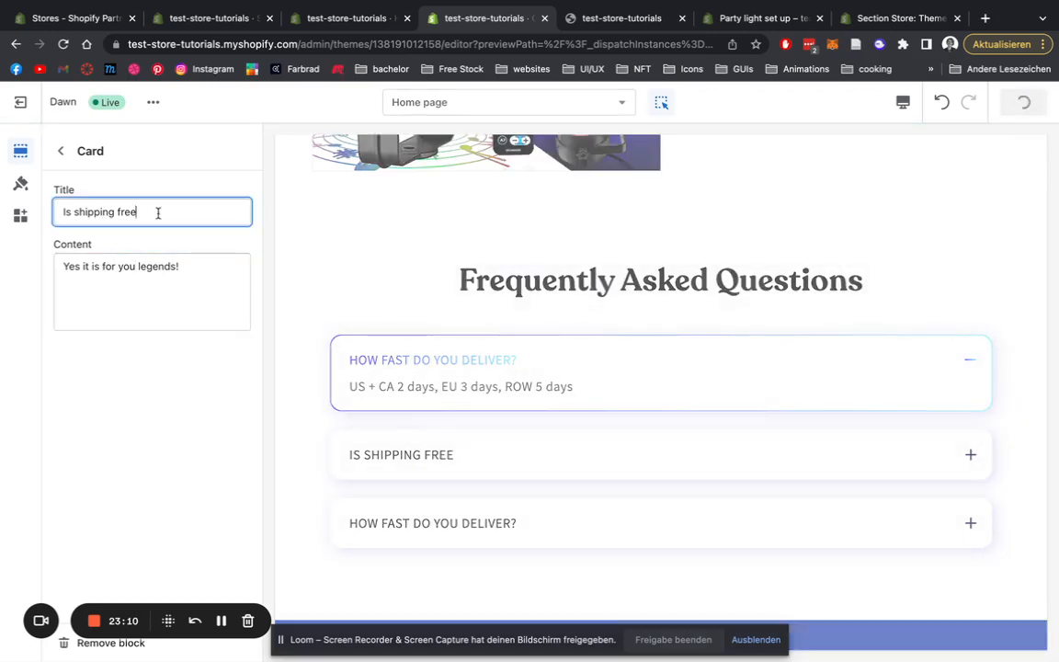
text(?)
click(62, 152)
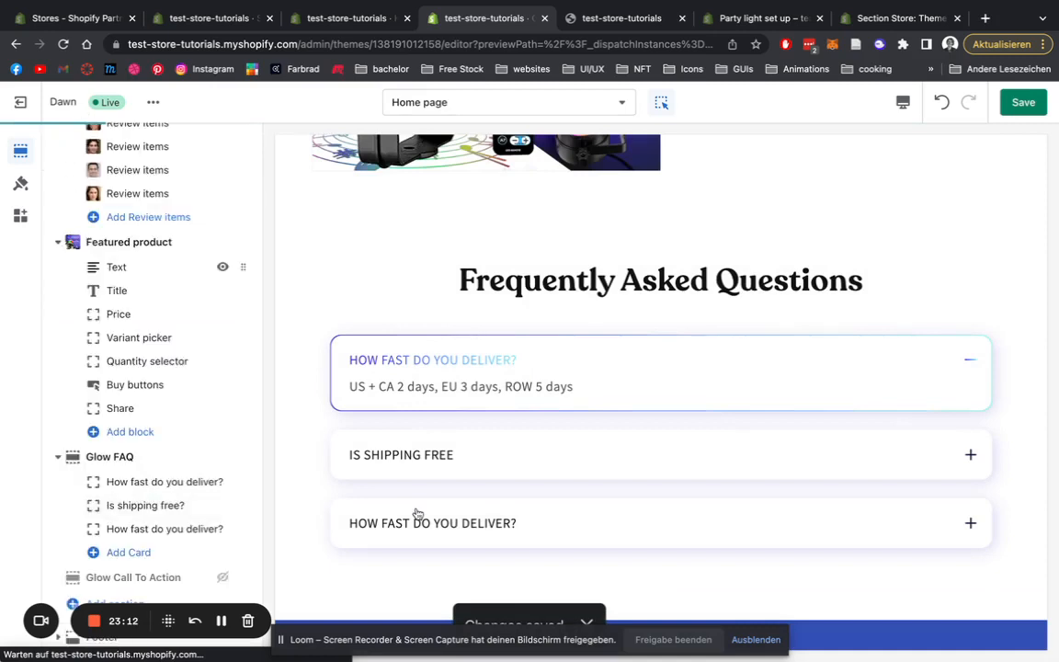
Step: Open the Glow FAQ section's settings and set its header font size to 44px
click(970, 456)
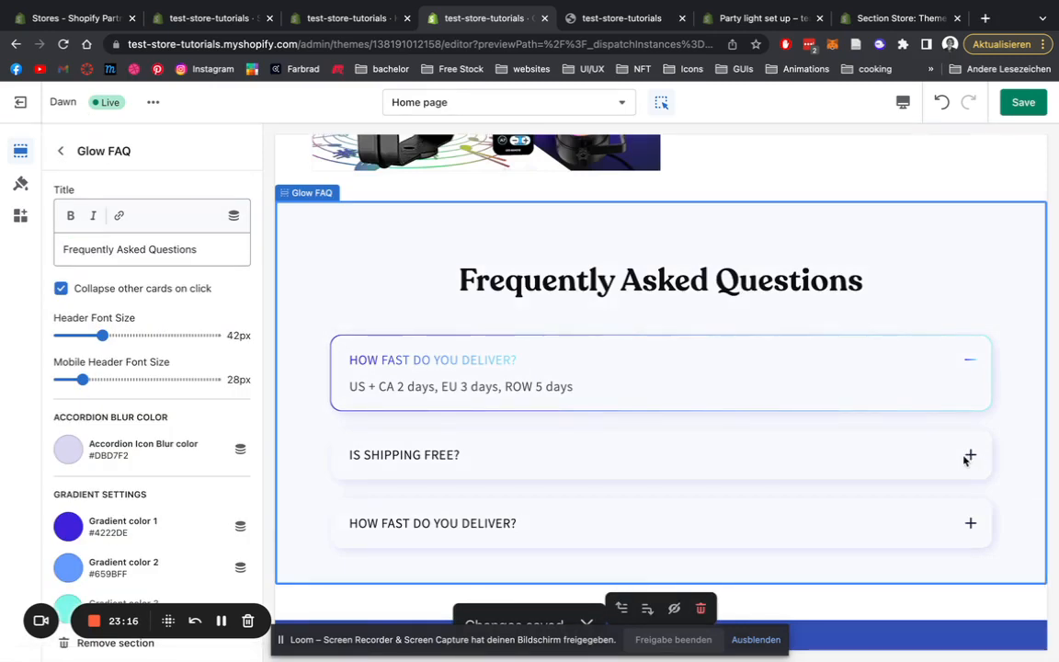
scroll(465, 308, down, 1)
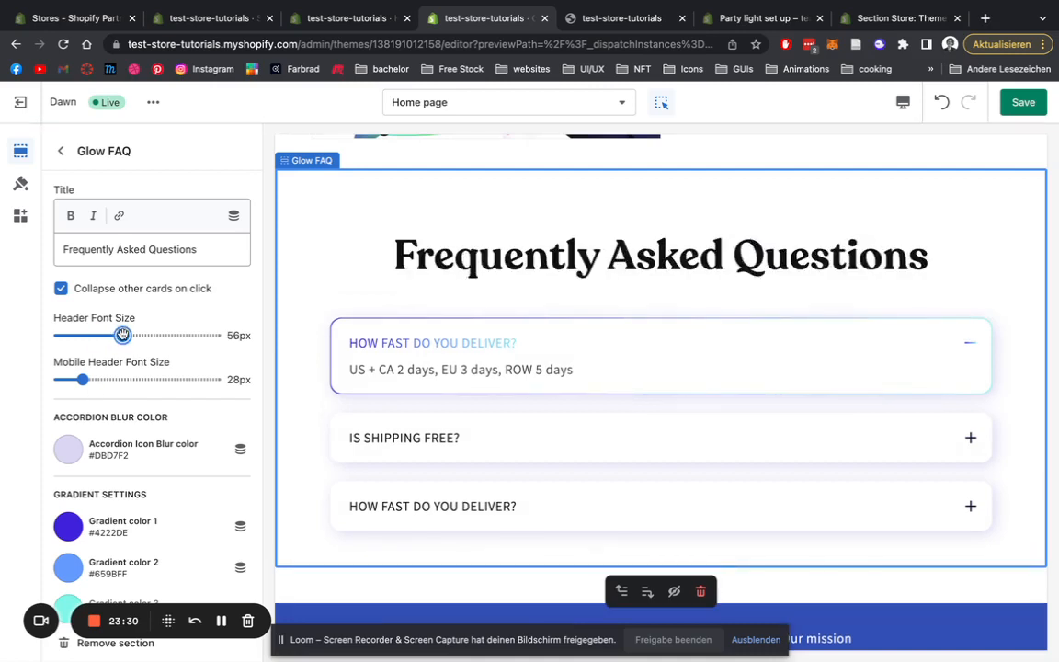
drag(122, 335, 105, 335)
Step: Change the FAQ section's Accordion Icon Blur color to purple #634EDC
scroll(135, 350, down, 1)
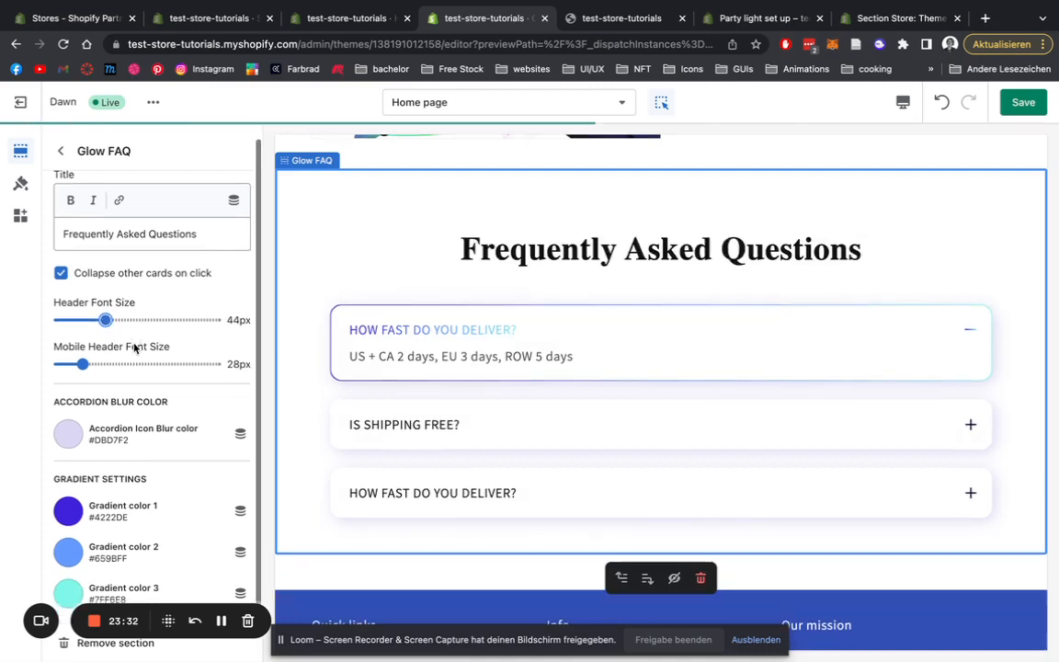
click(68, 433)
drag(141, 180, 135, 149)
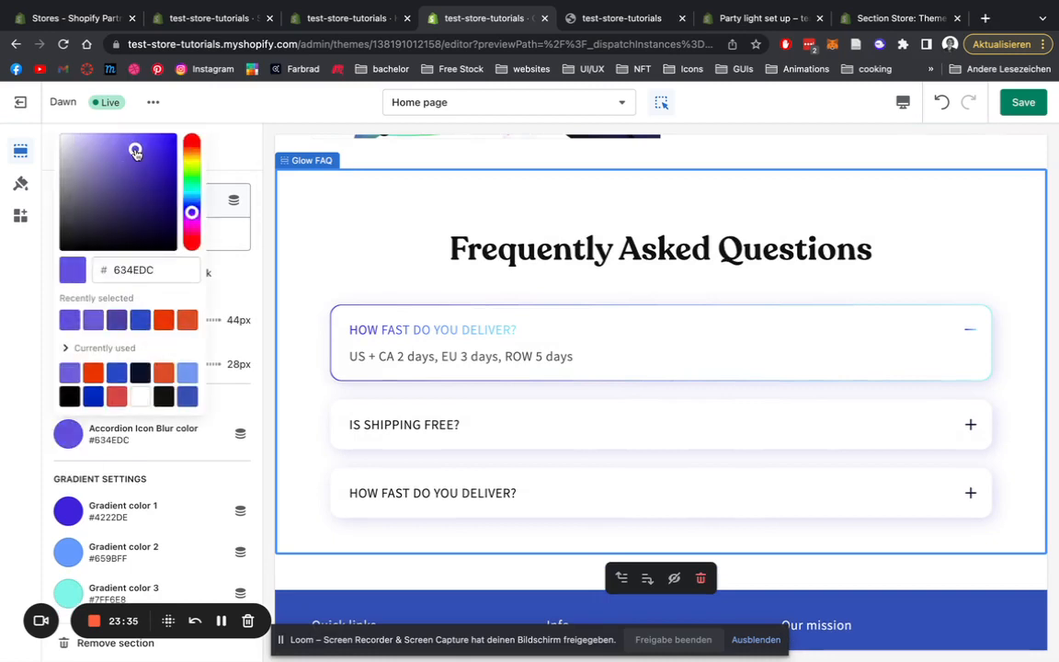
click(259, 273)
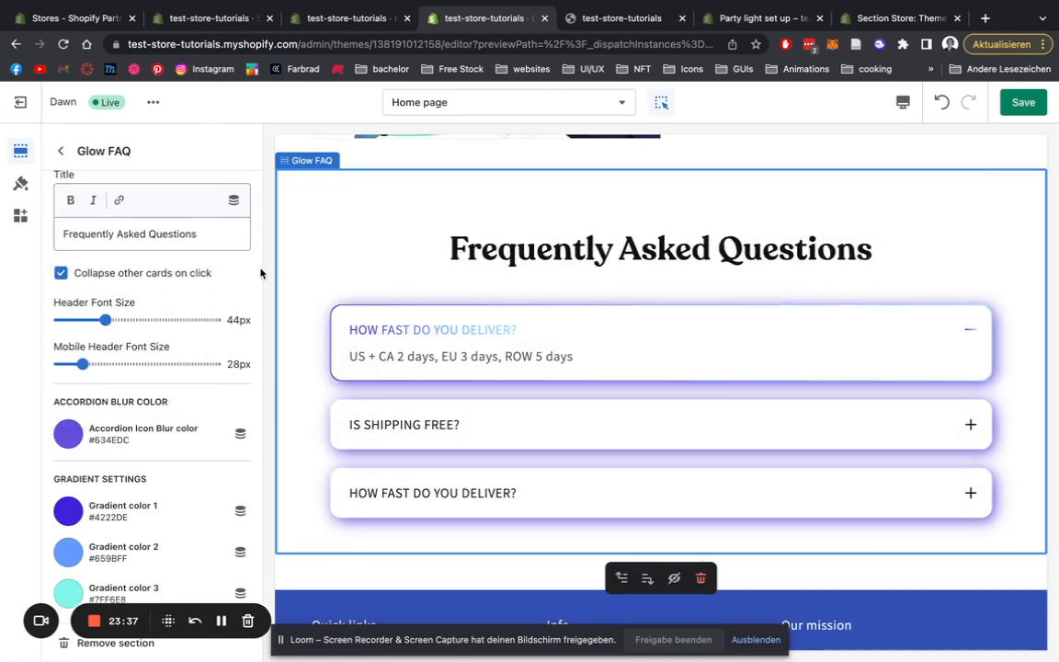
Step: Set the FAQ section's Gradient color 1 to the recently used red #EA3400 and save the theme
click(67, 513)
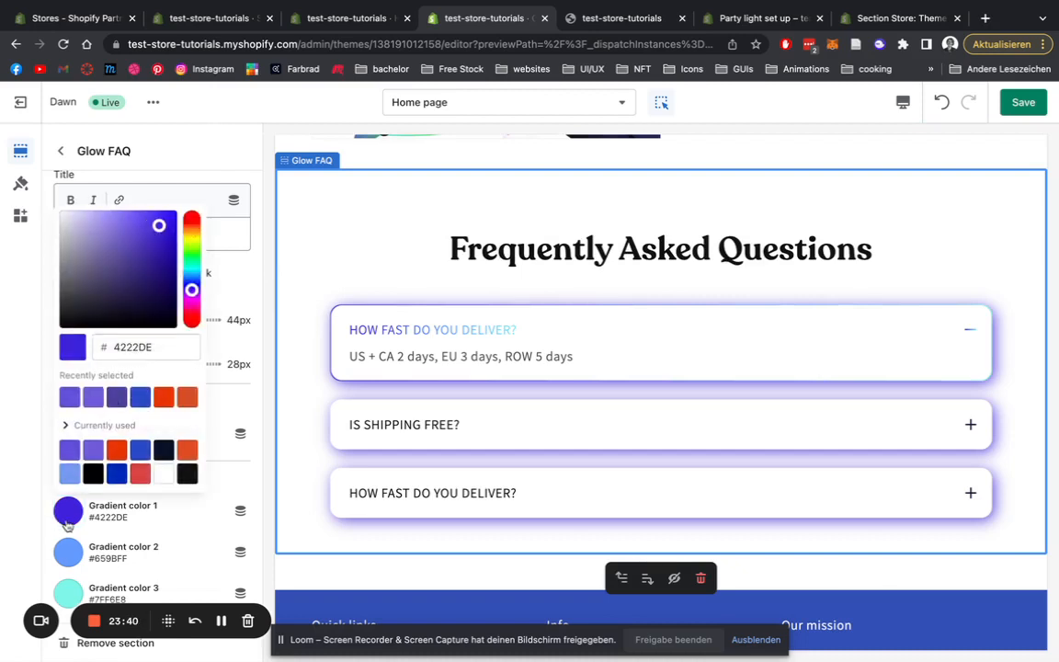
click(162, 398)
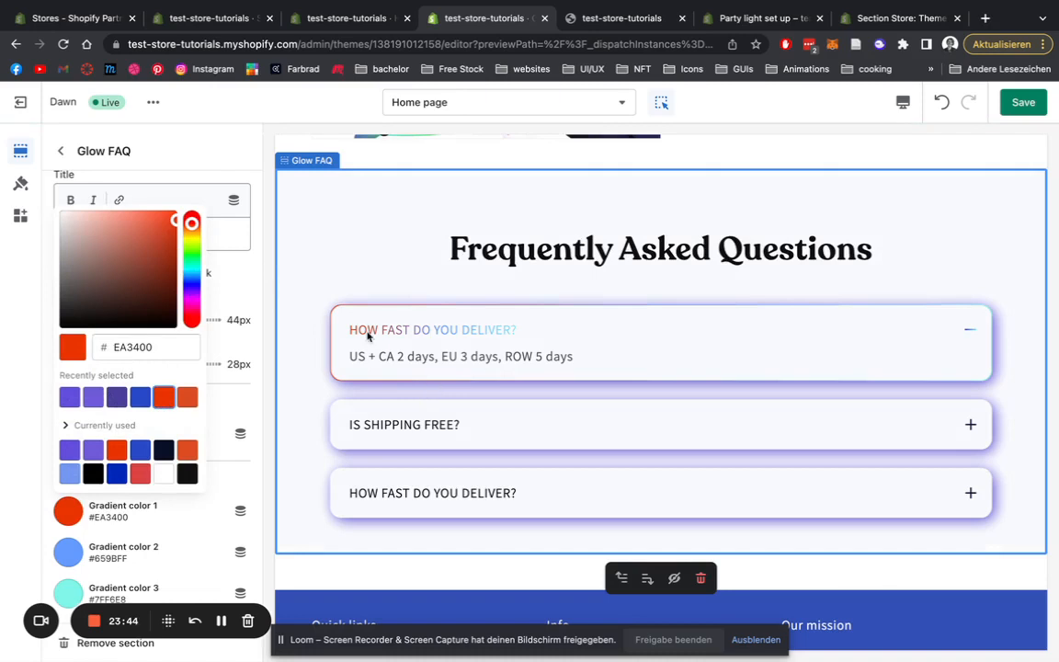
click(267, 314)
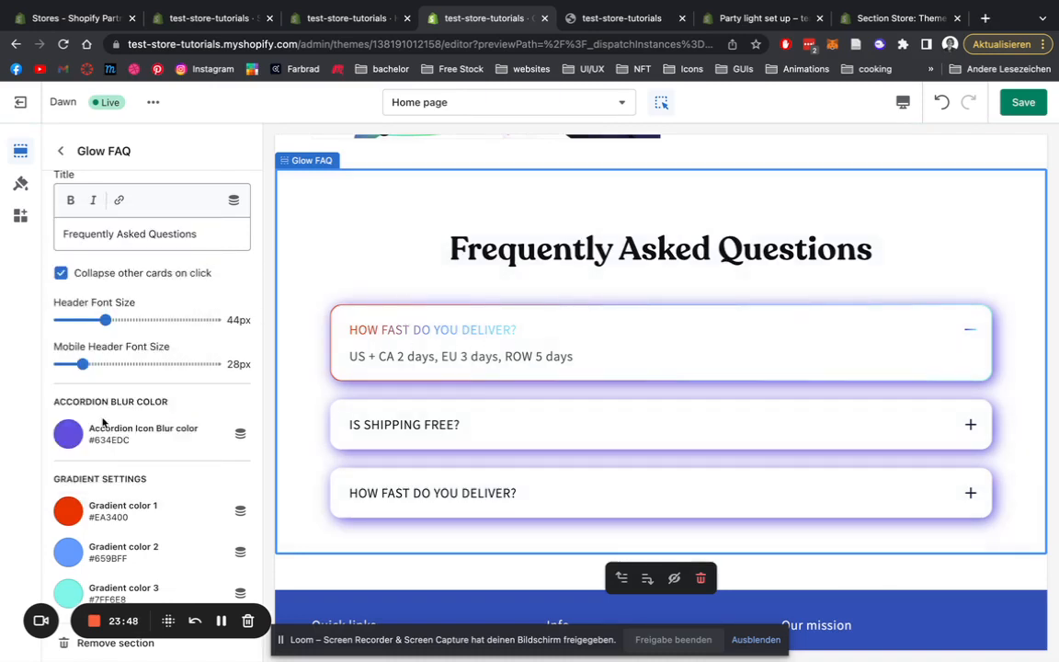
click(1028, 105)
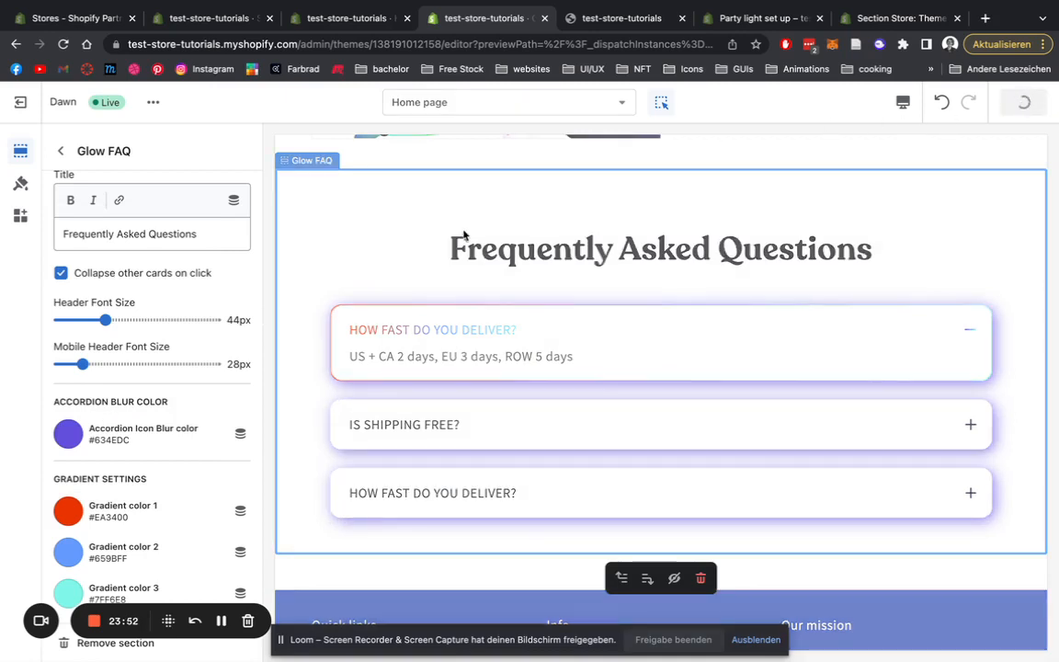
Step: Reload the live storefront home page and test expanding and collapsing the cards under Frequently Asked Questions
click(621, 19)
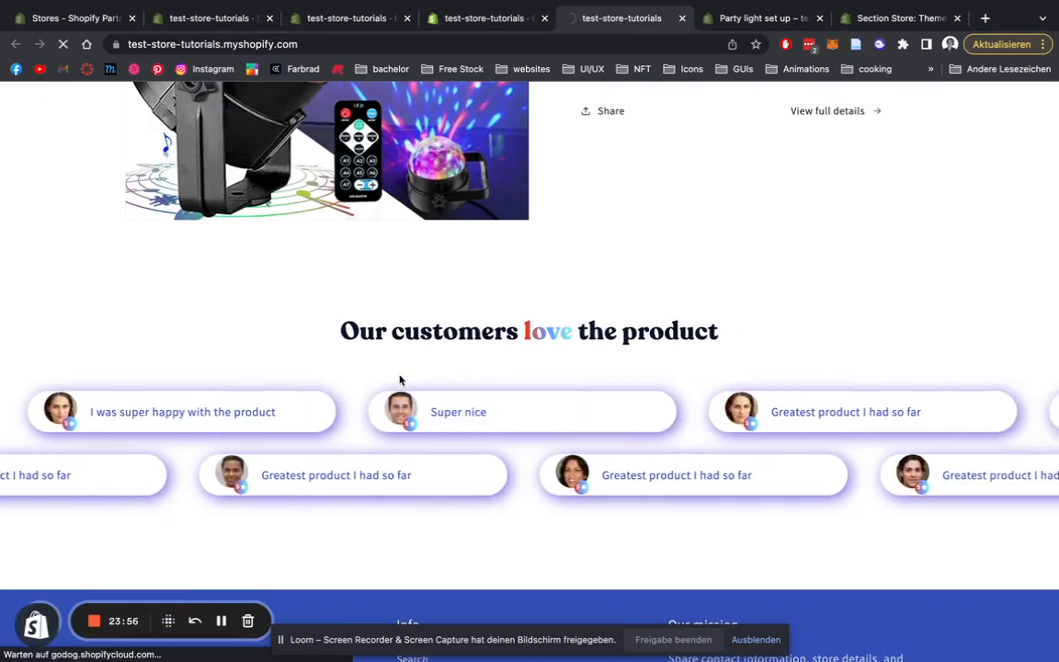
key(super+r)
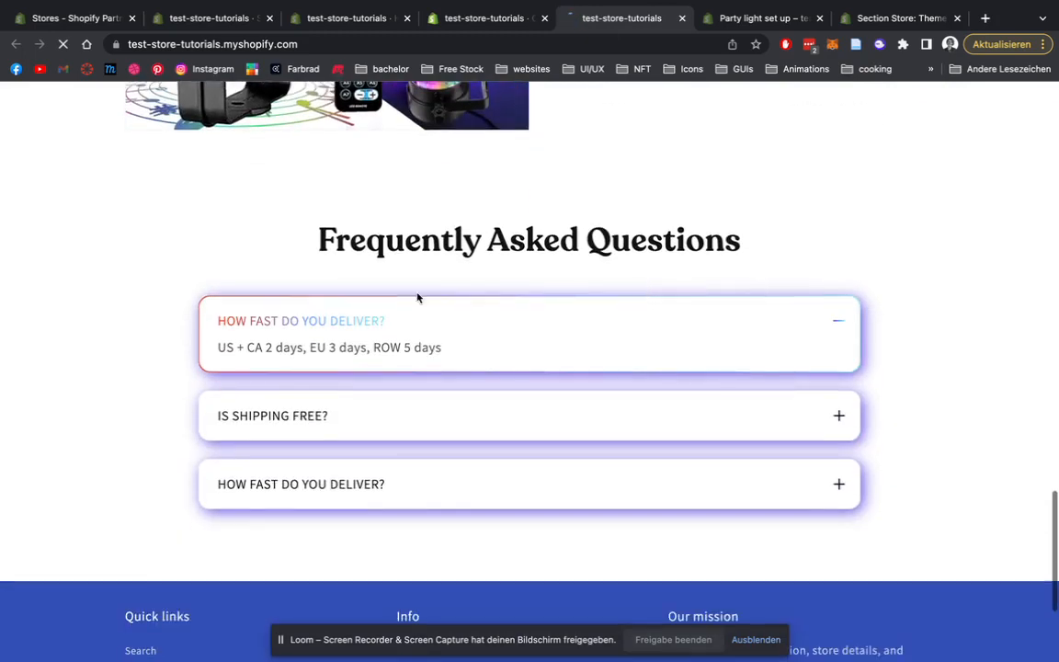
click(838, 323)
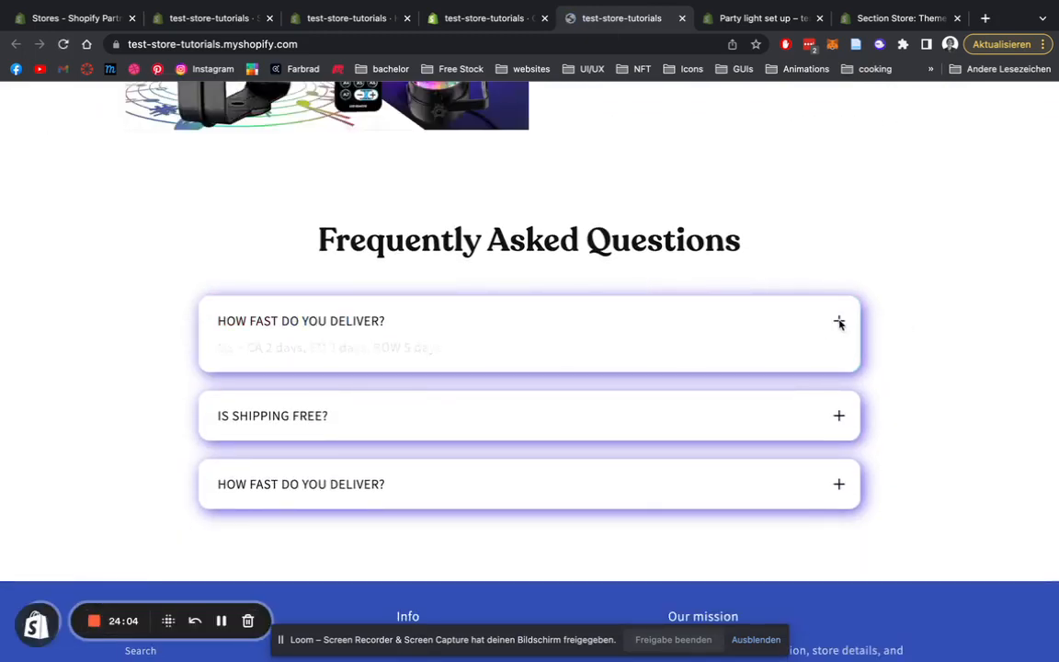
click(838, 389)
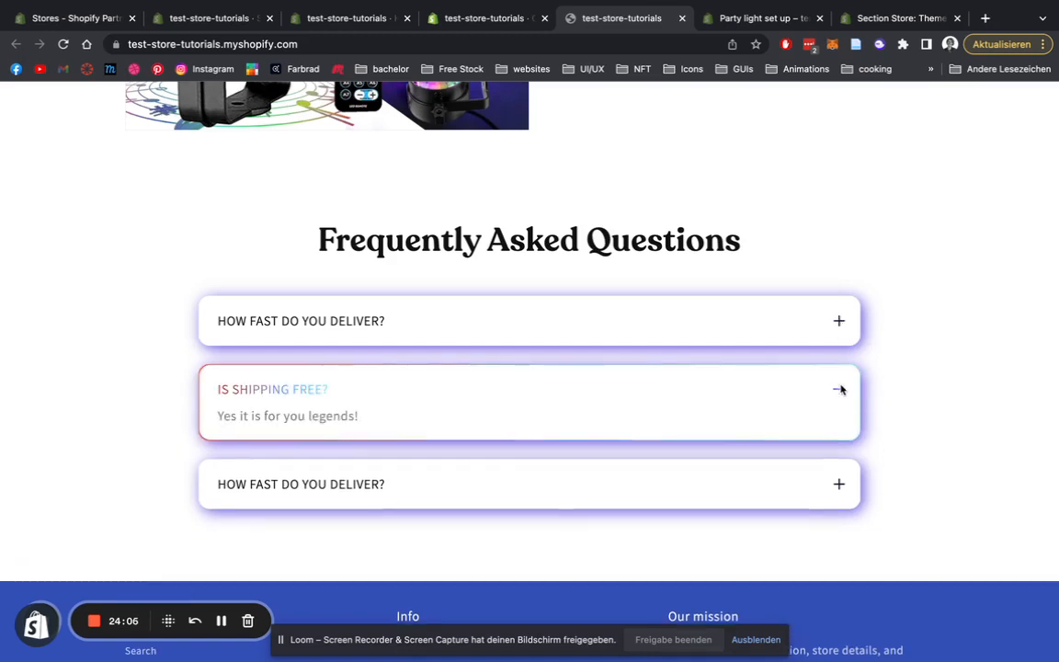
click(840, 389)
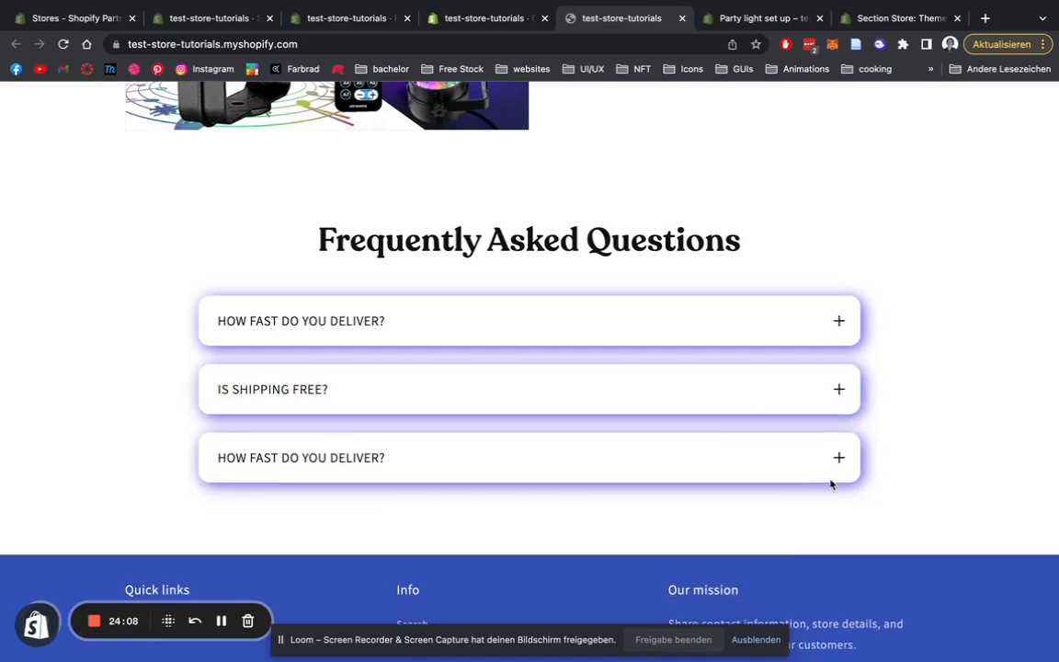
click(837, 462)
click(838, 461)
click(842, 391)
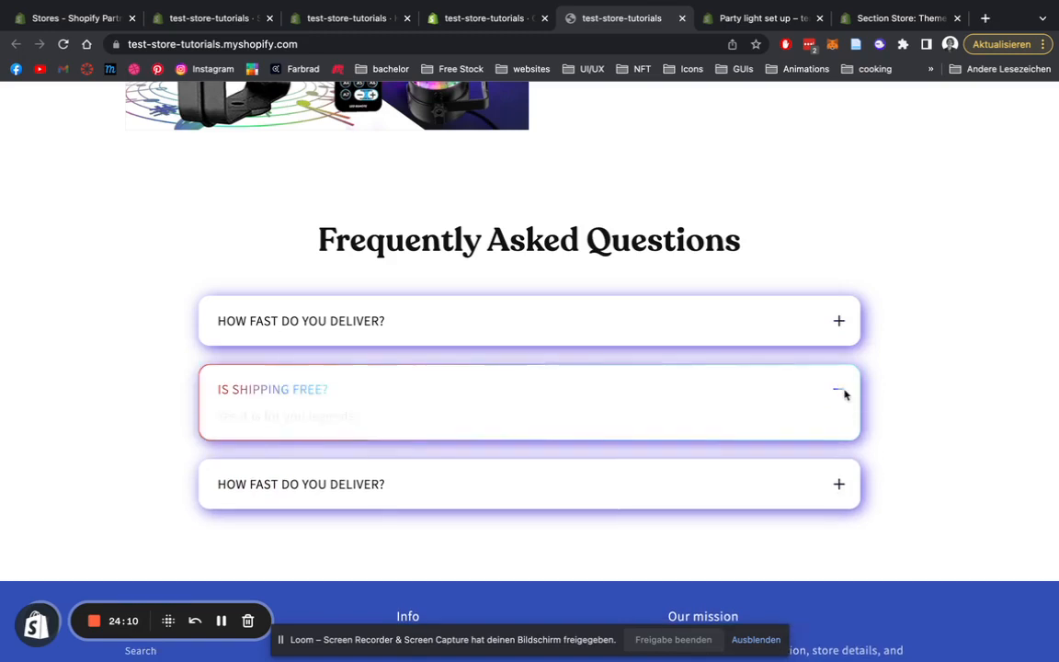
Step: Collapse the open FAQ card on the storefront, then return to the theme editor and add an SS GLOW - Call Out section to the home page
click(842, 391)
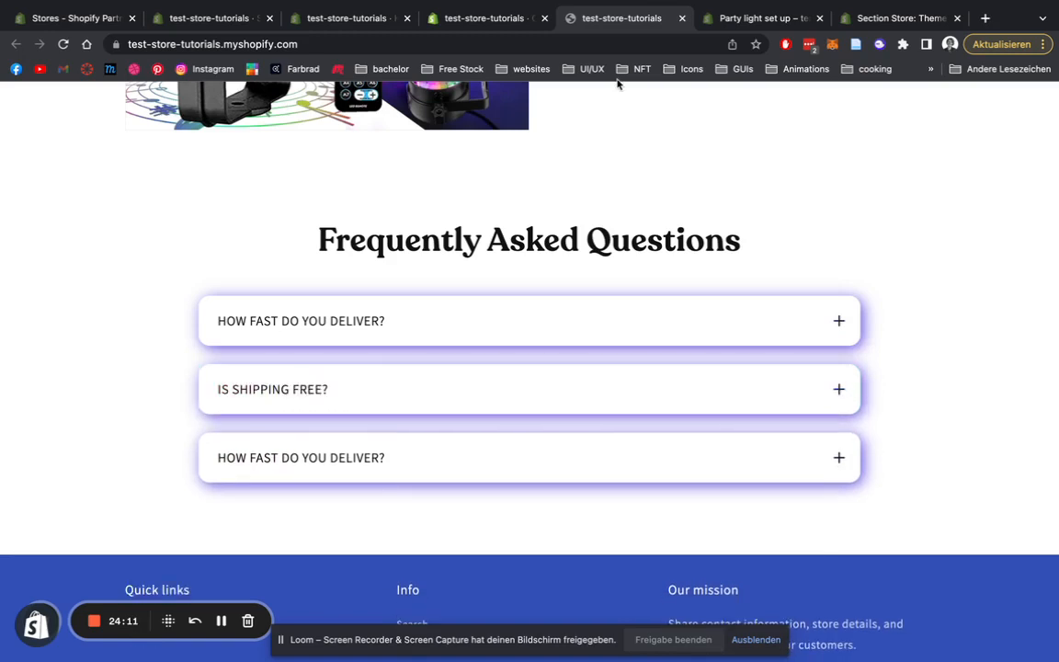
click(468, 20)
click(59, 151)
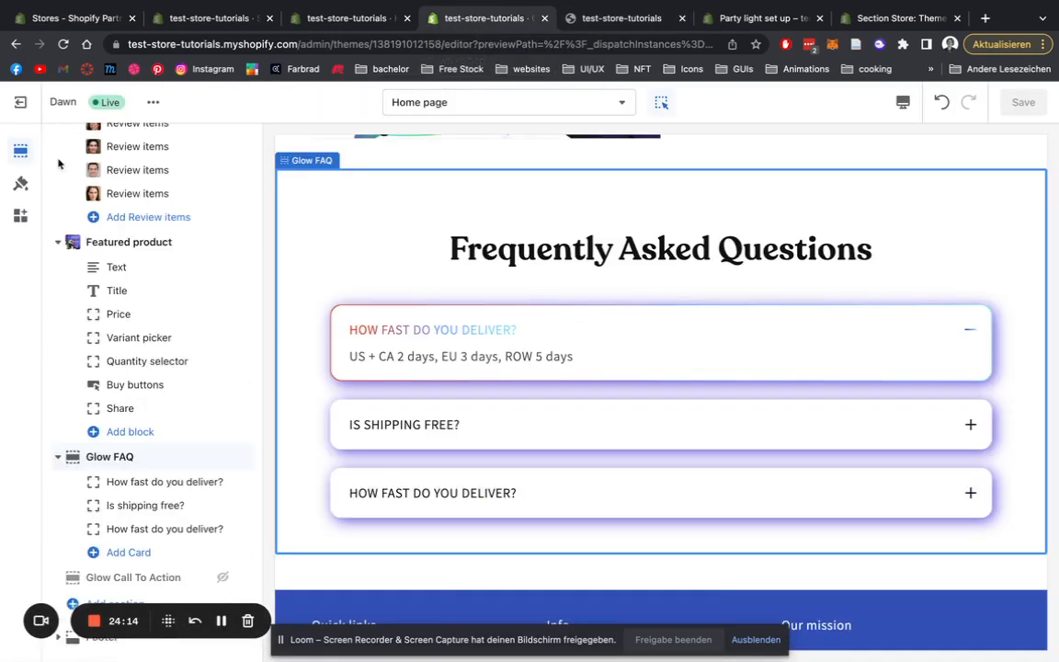
click(73, 603)
text(ss)
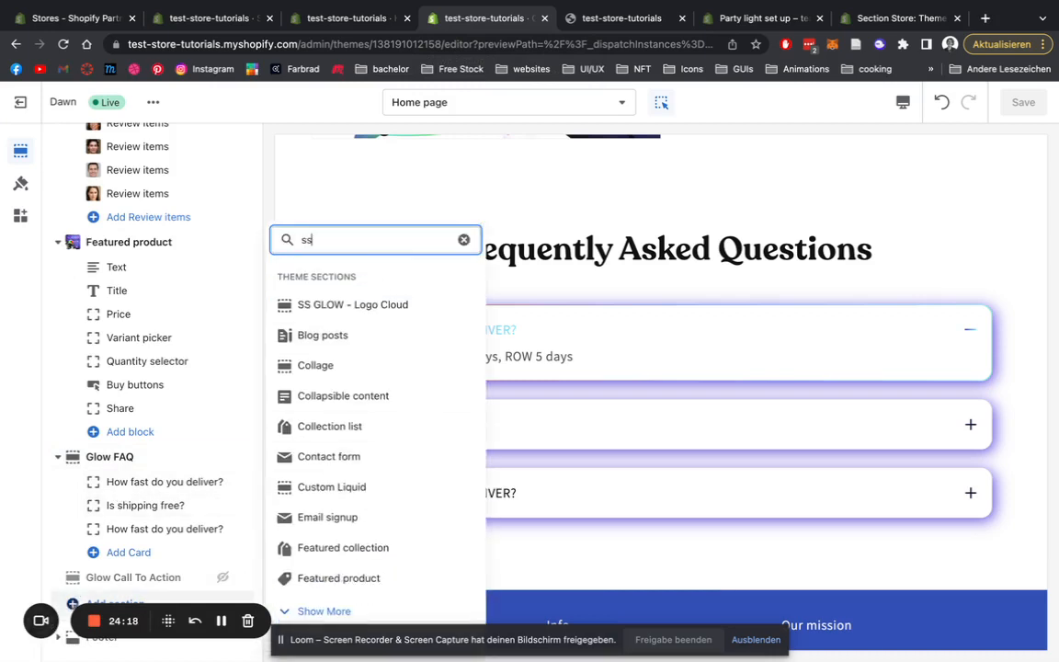
text( glow)
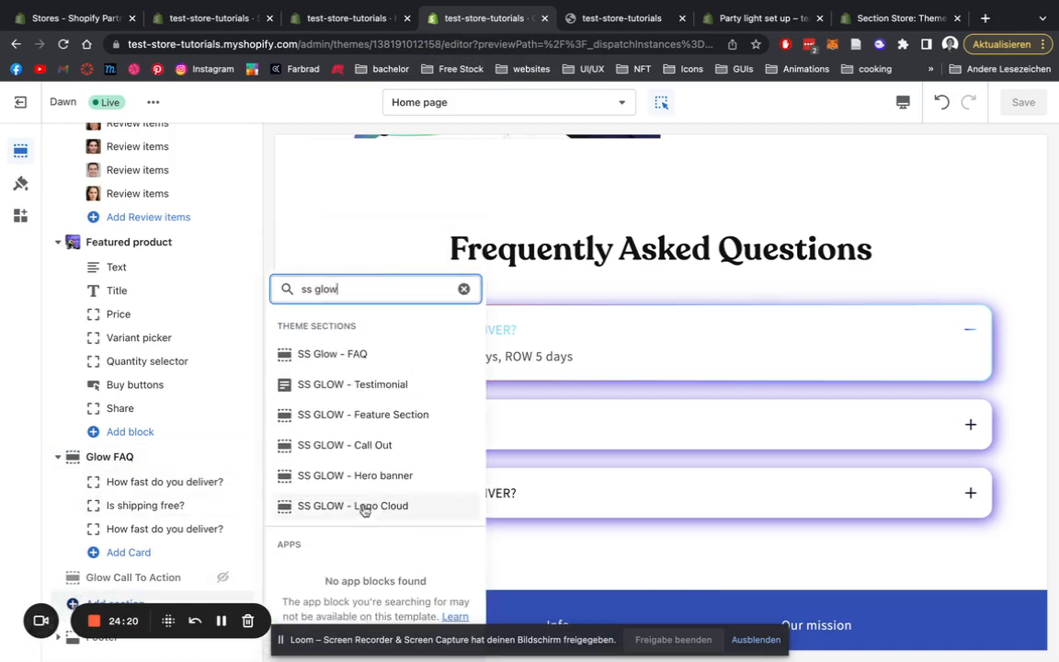
click(385, 445)
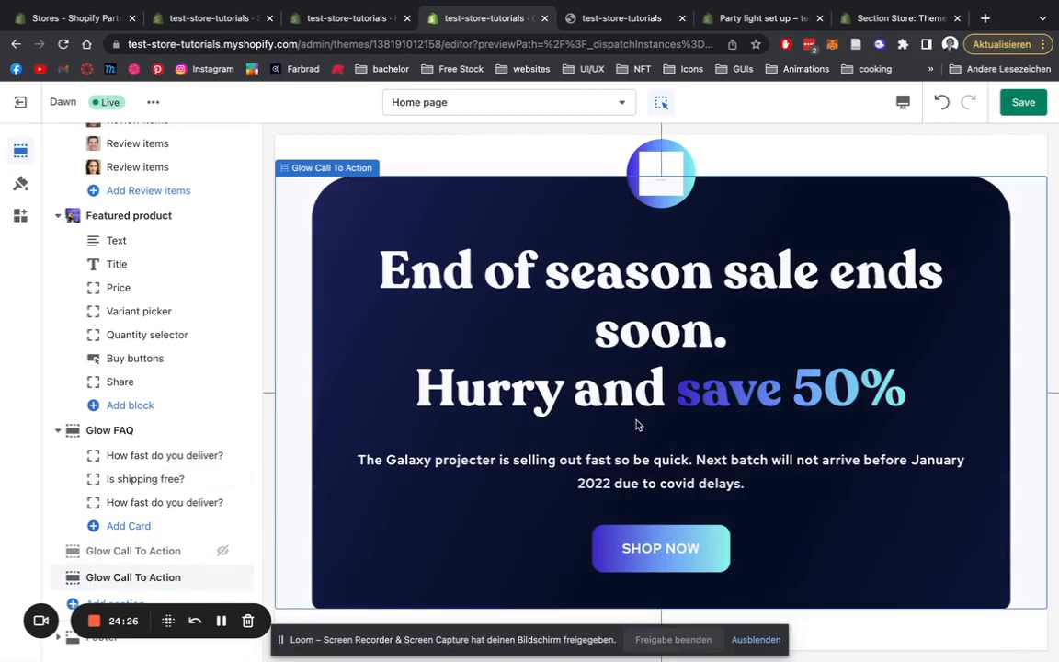
Step: Open the new Glow Call To Action section's settings and set the white star picture from the library as its icon image
click(136, 578)
click(145, 258)
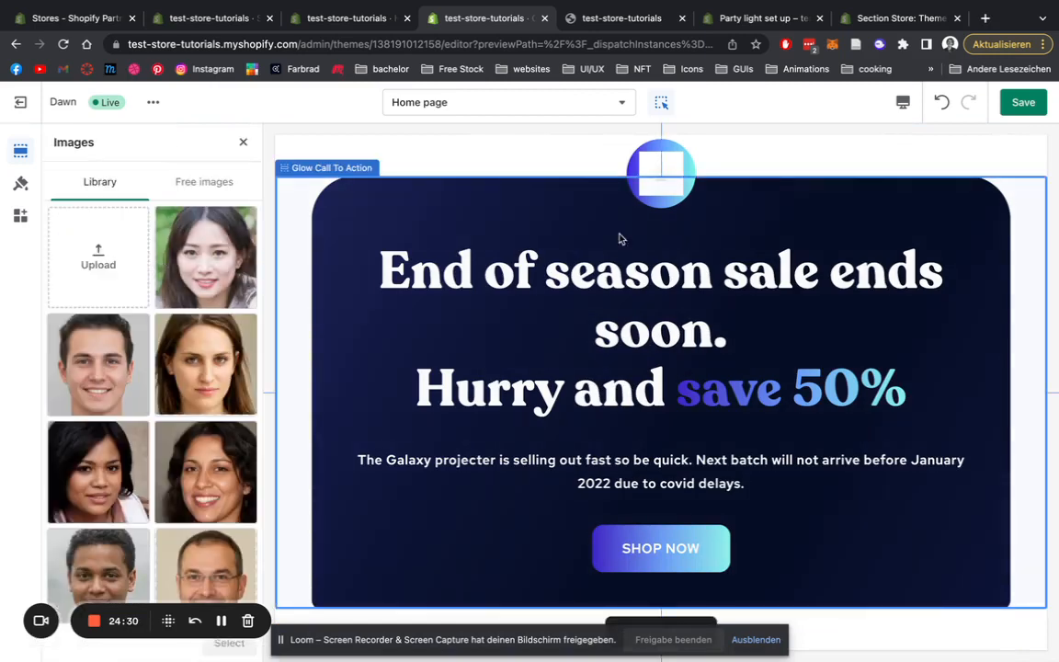
scroll(662, 192, up, 2)
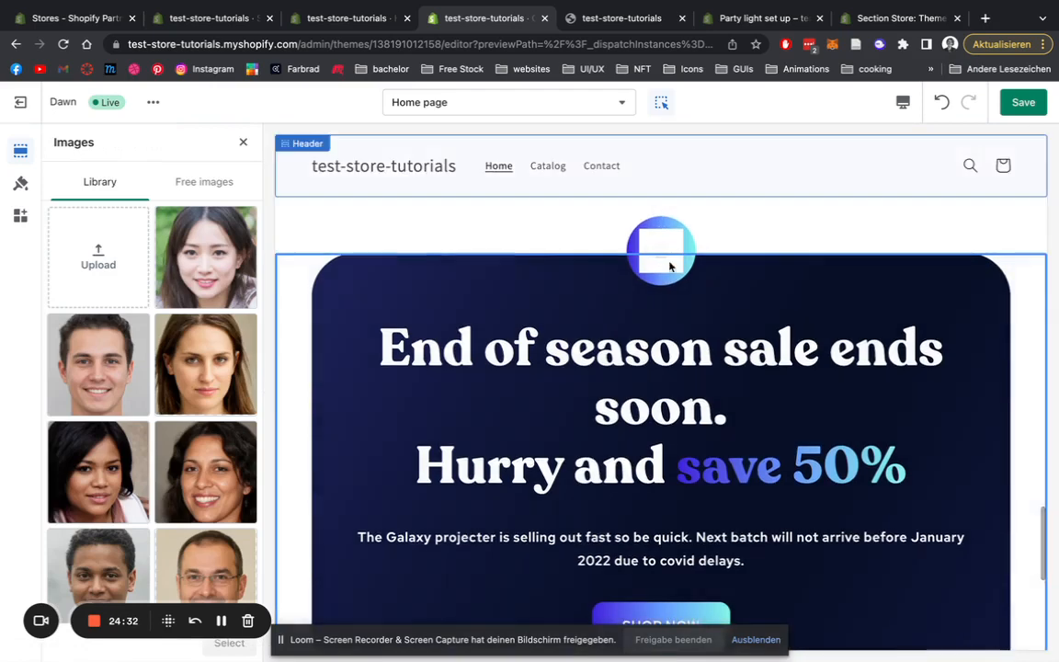
scroll(166, 389, down, 10)
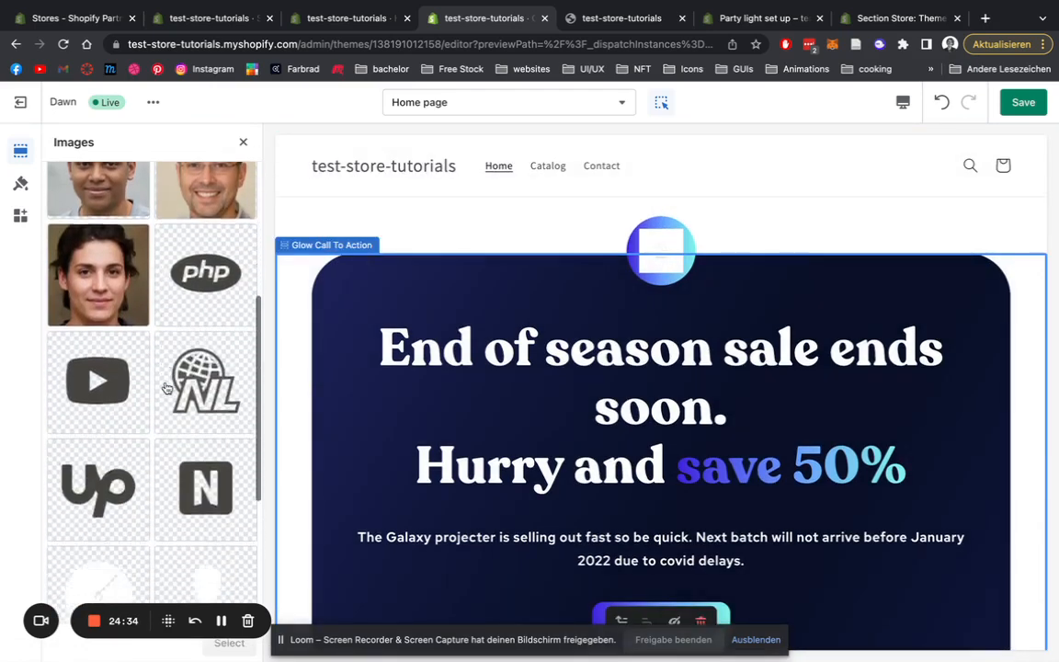
click(206, 425)
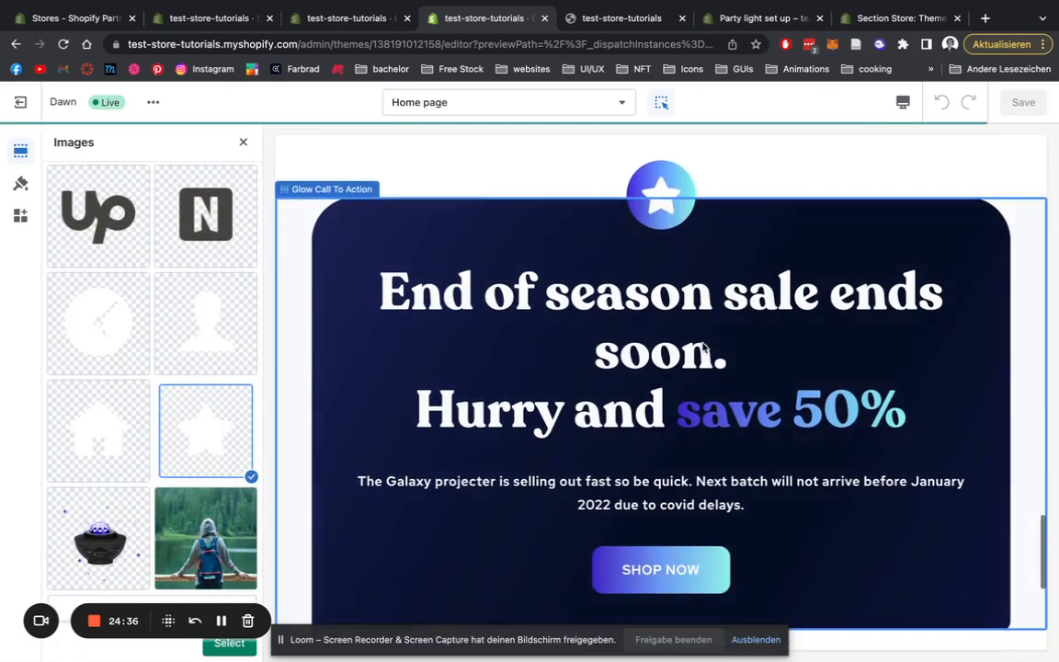
click(229, 643)
Step: Set the call-to-action's header font size to 58px and its gradient header part to "save 70%"
scroll(134, 318, down, 2)
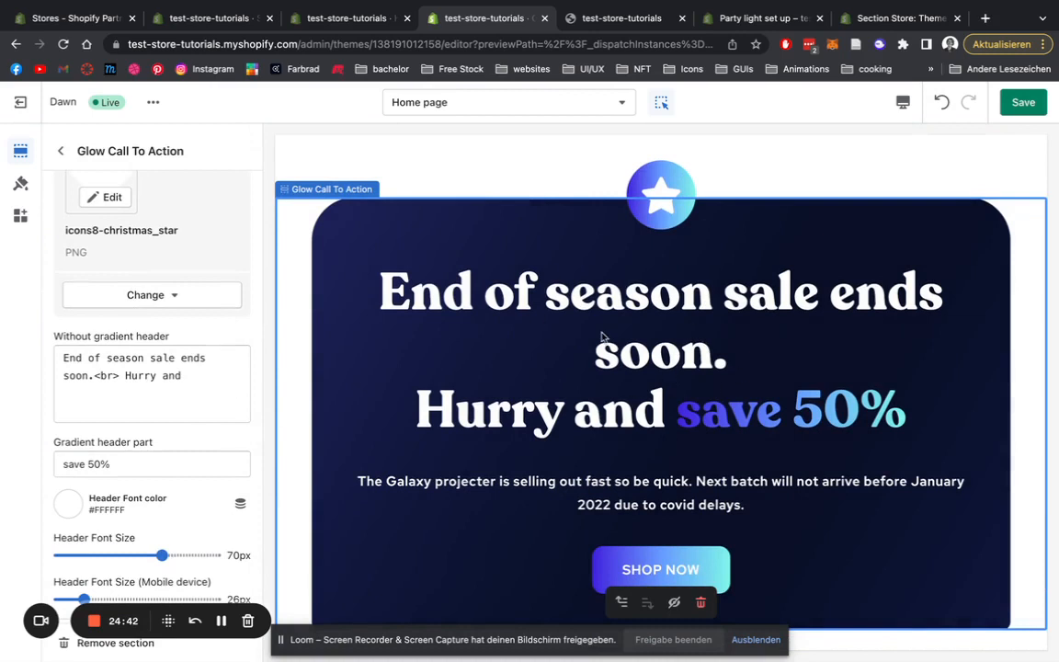
scroll(95, 387, down, 1)
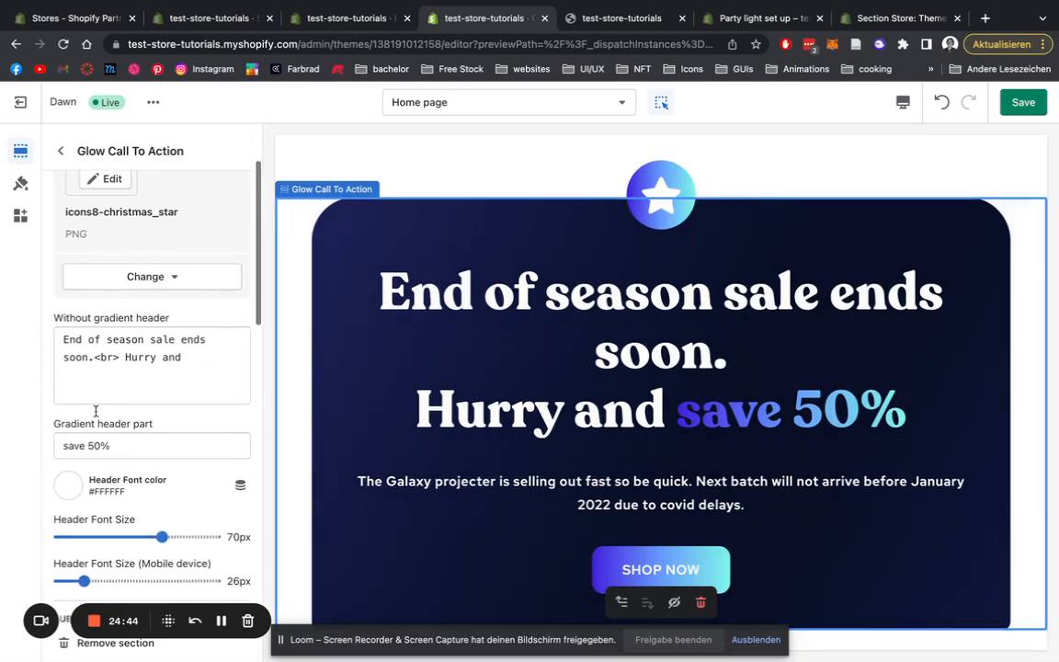
drag(161, 537, 140, 538)
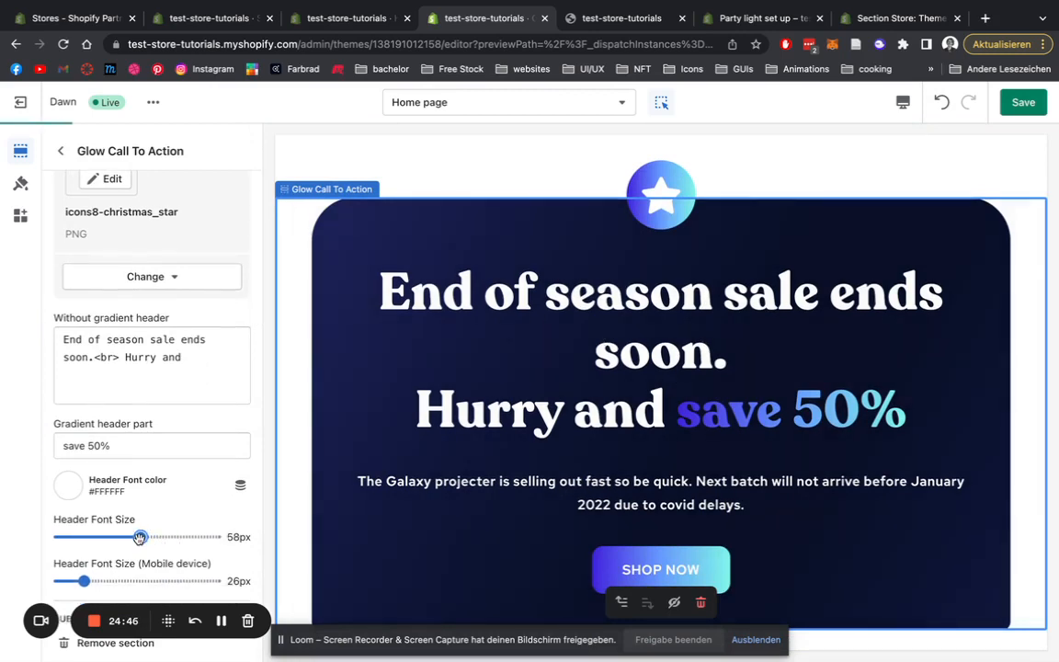
click(118, 446)
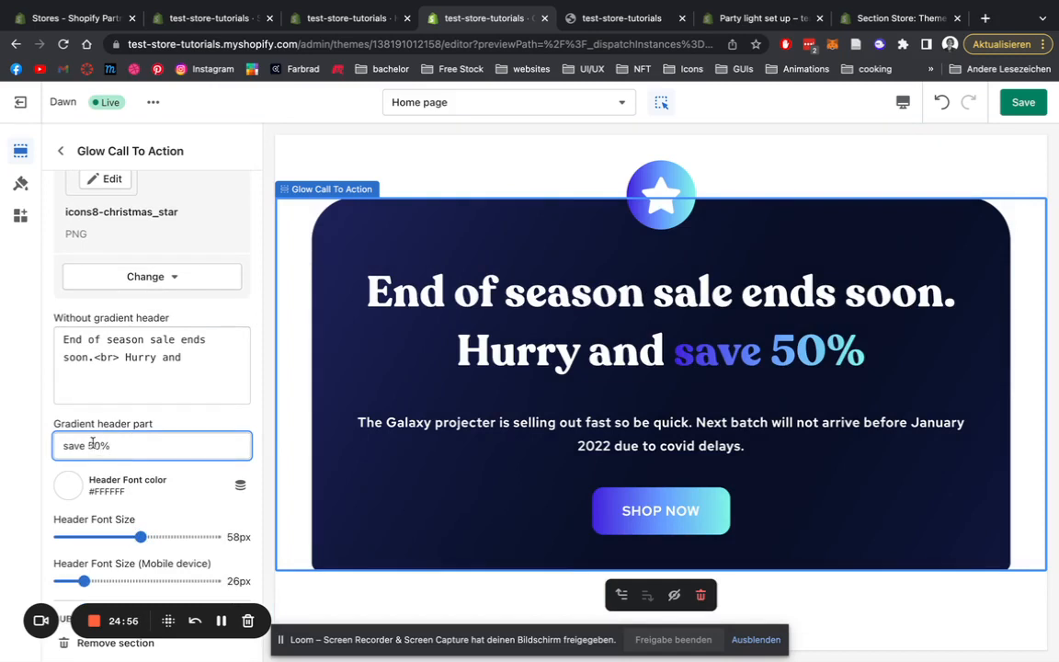
key(BackSpace)
text(7)
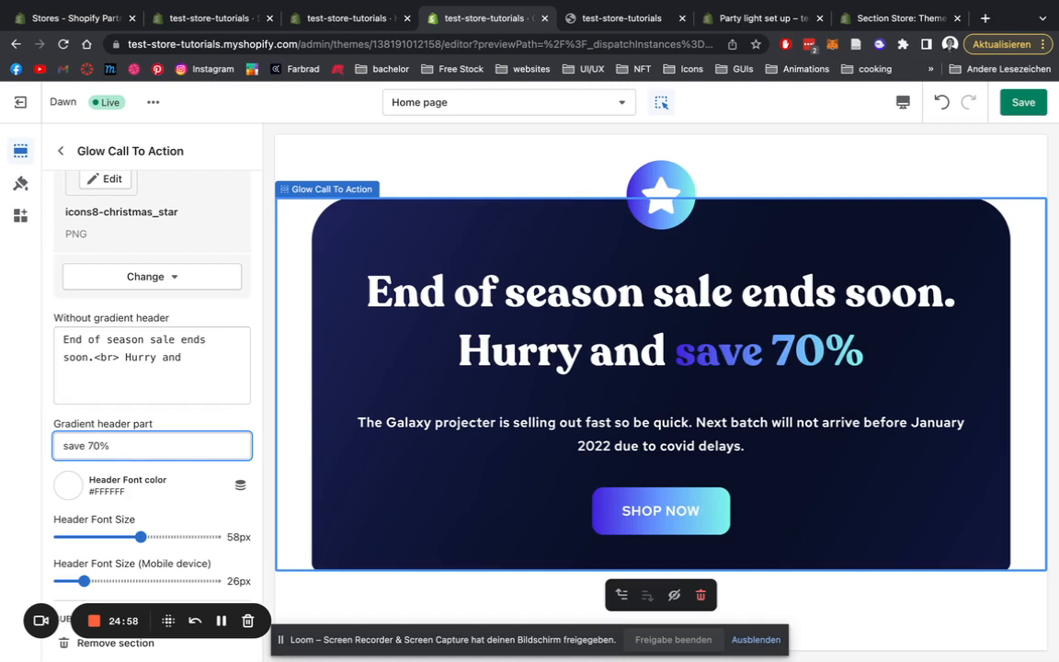
Step: Replace the non-gradient header with "Special season sale. Strike now!" and extend the gradient part to "And save 70%"
drag(195, 355, 47, 338)
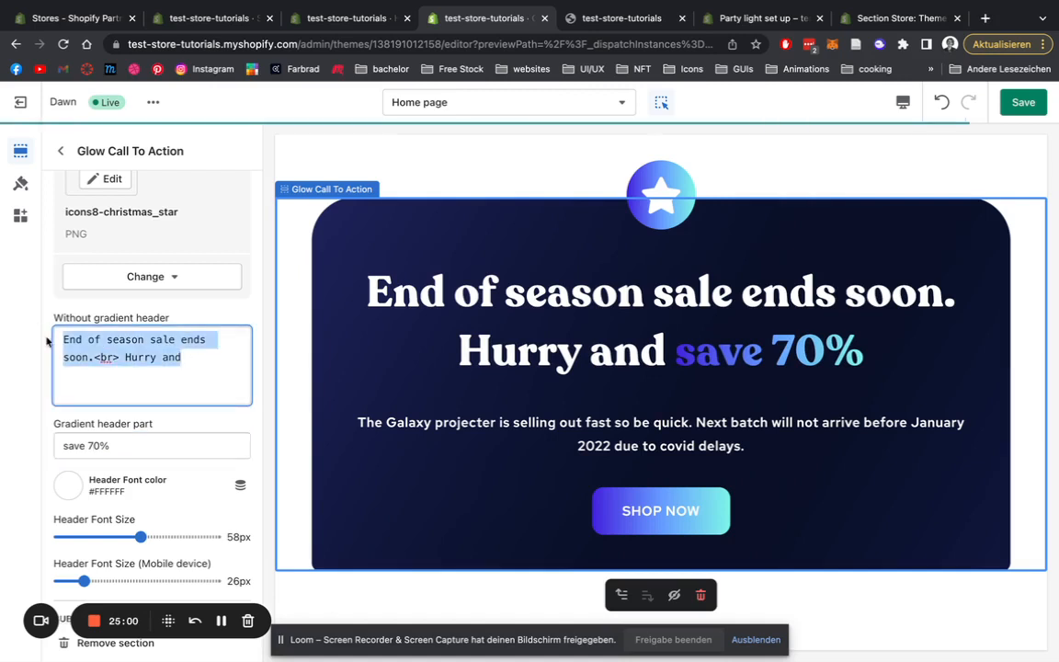
text(Special season)
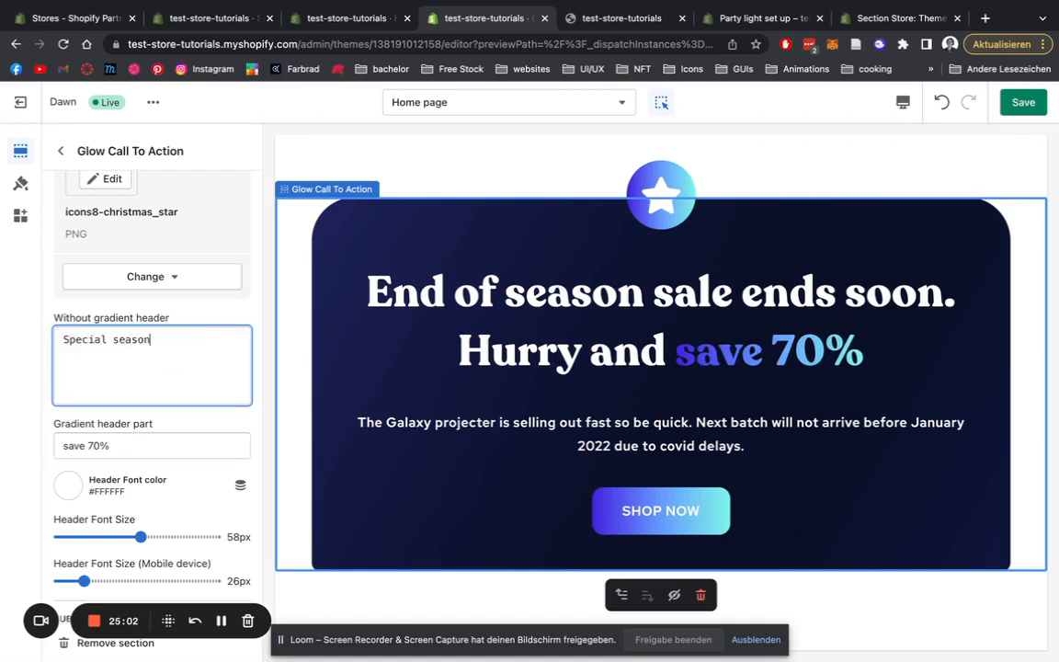
text( sale. Strike now)
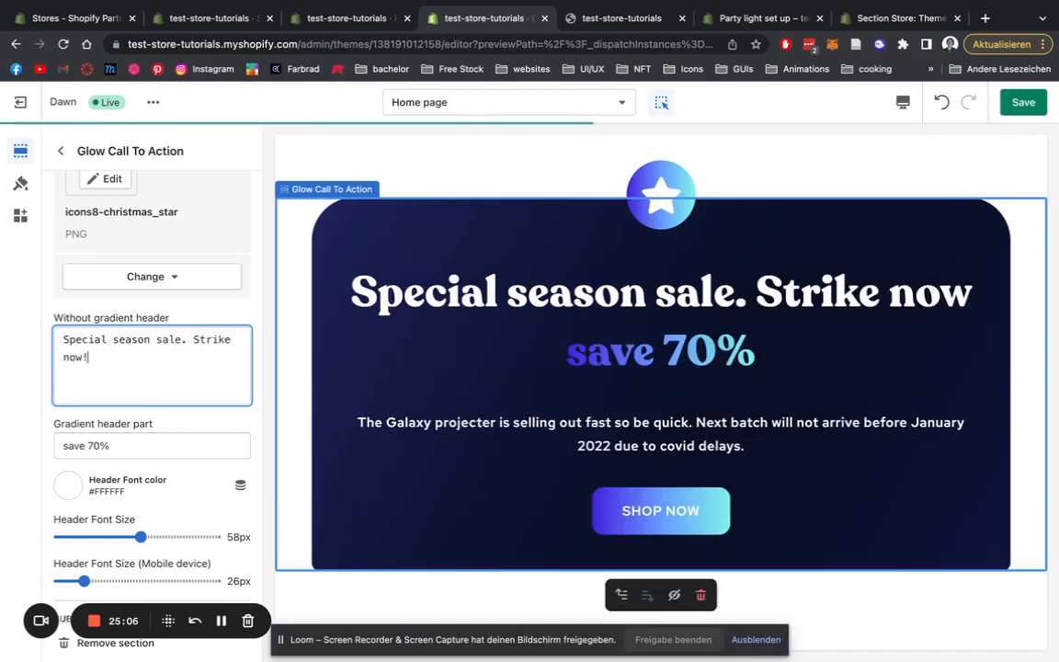
text(!)
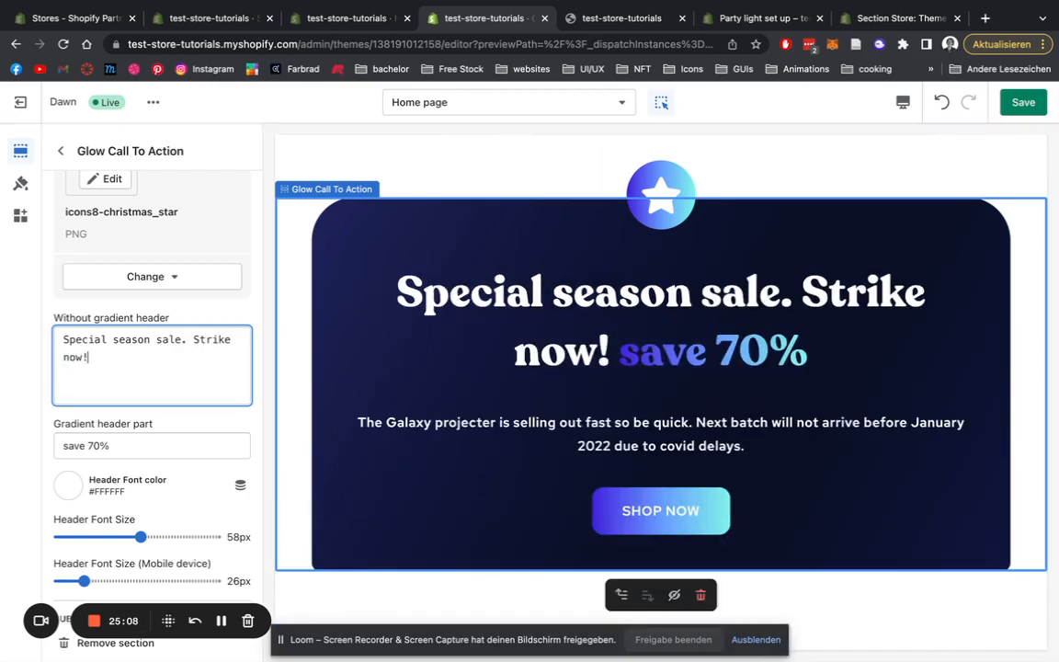
click(63, 444)
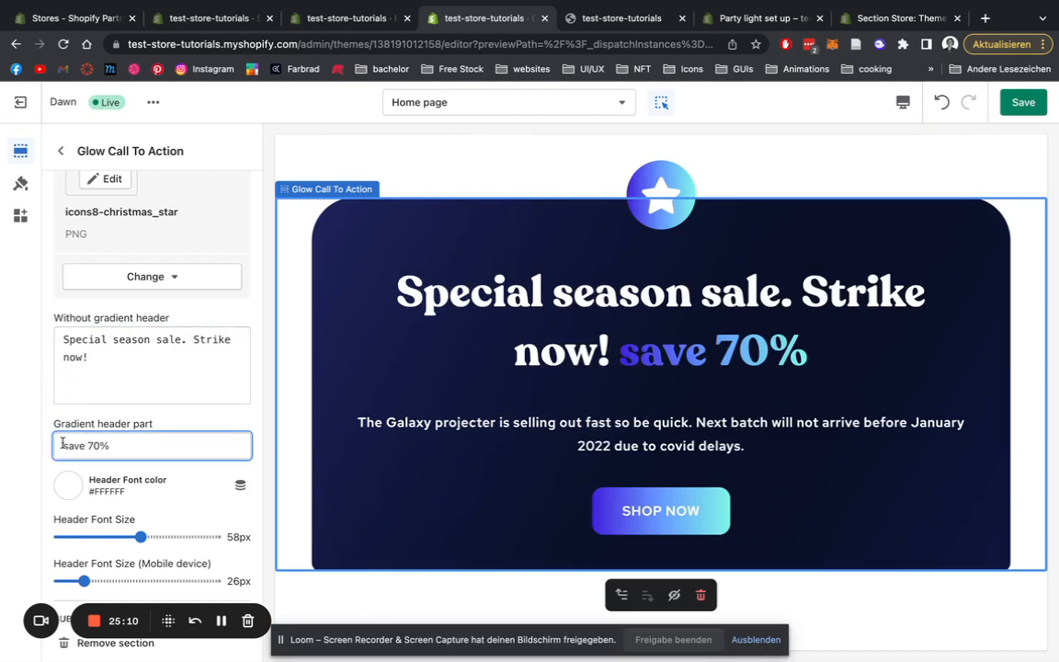
text(And)
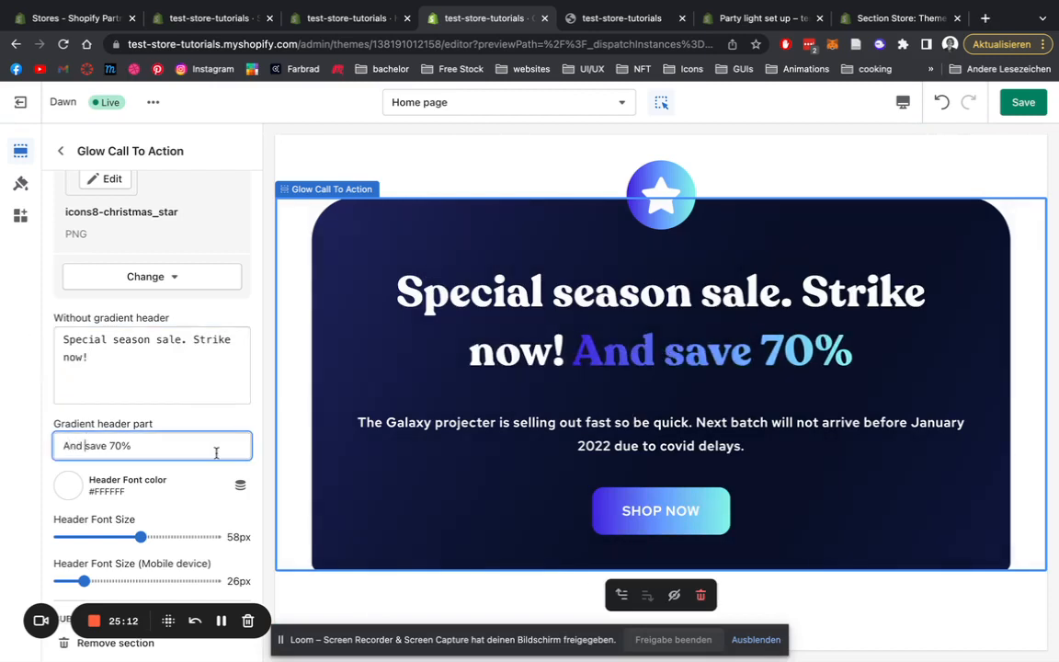
Step: Set the call-to-action subheader's Description Font Size to 16px, keeping its text
scroll(216, 453, down, 5)
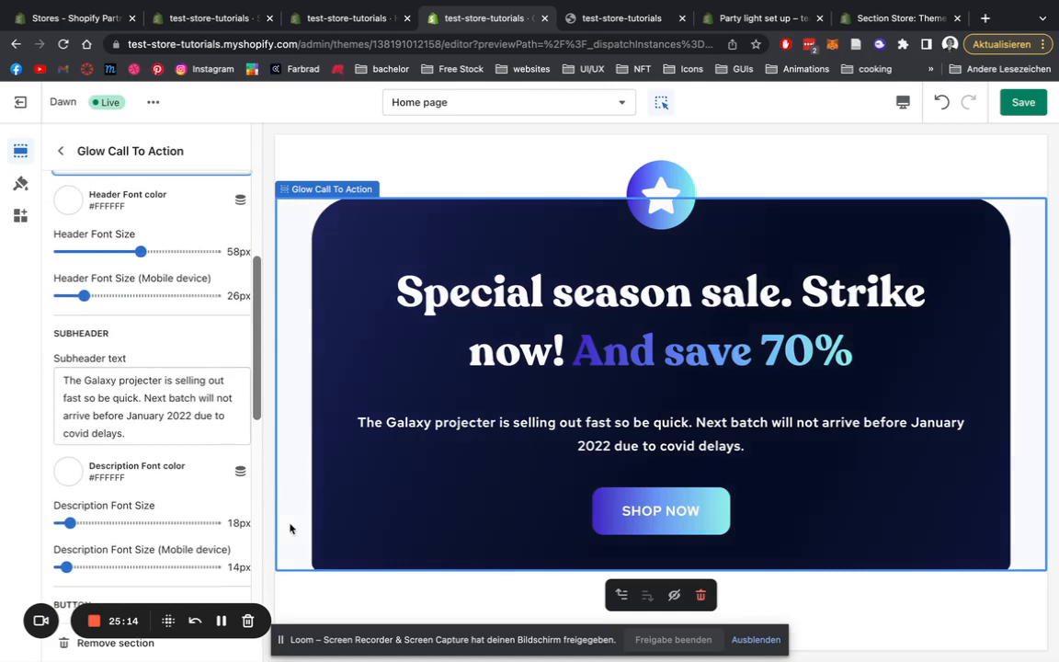
click(136, 439)
key(super+a)
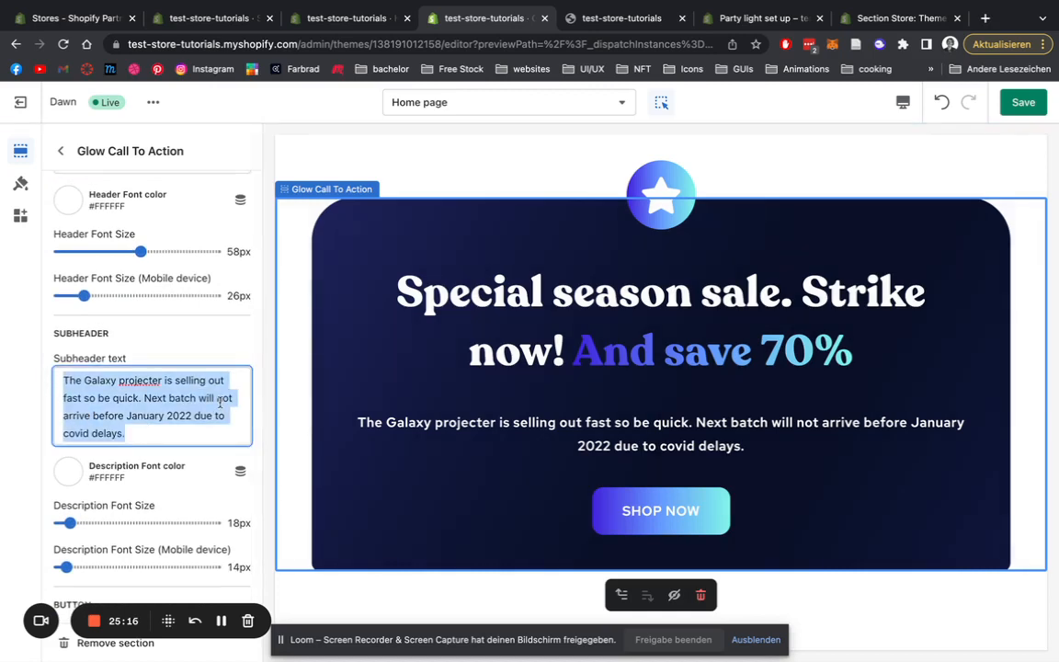
click(180, 393)
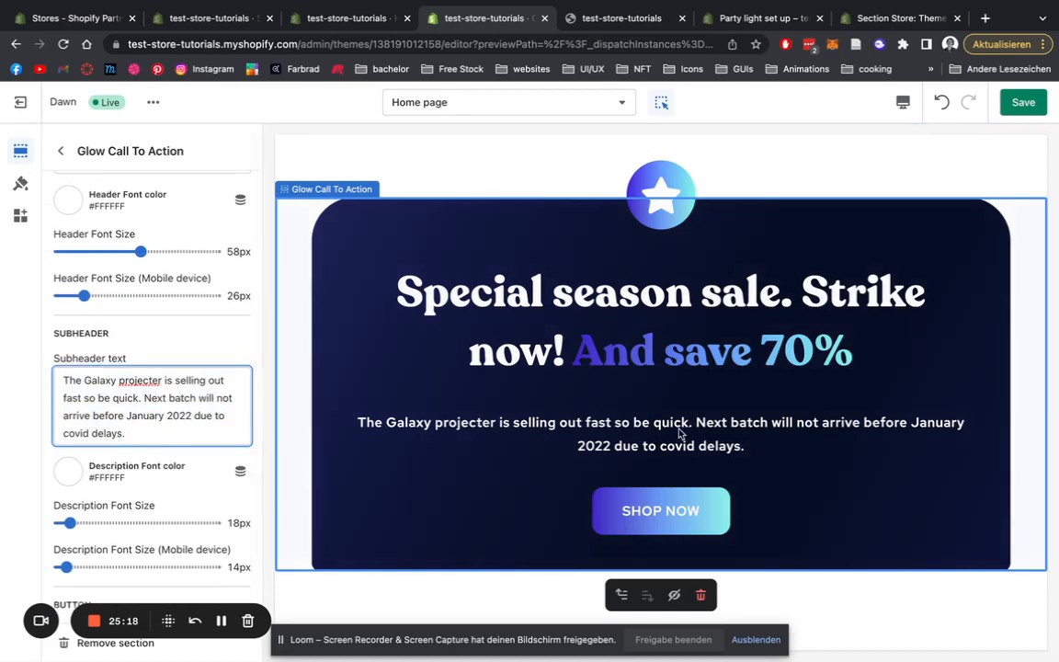
drag(70, 522, 66, 522)
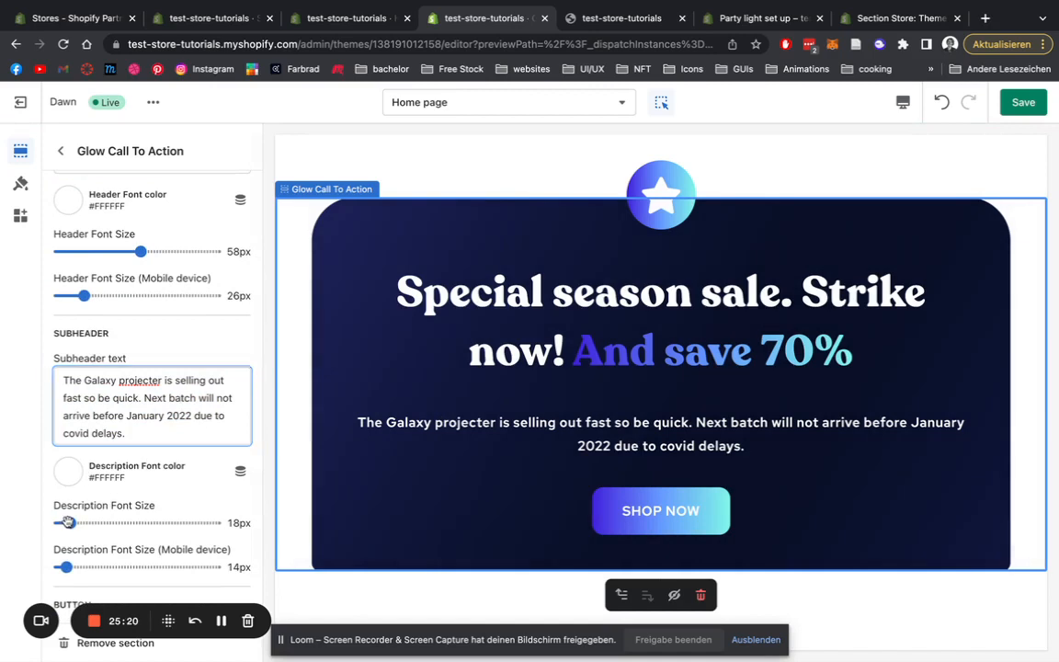
Step: Try blue #2949C6 as the call-to-action's Description Font color, then return it to white #FFFFFF
click(69, 199)
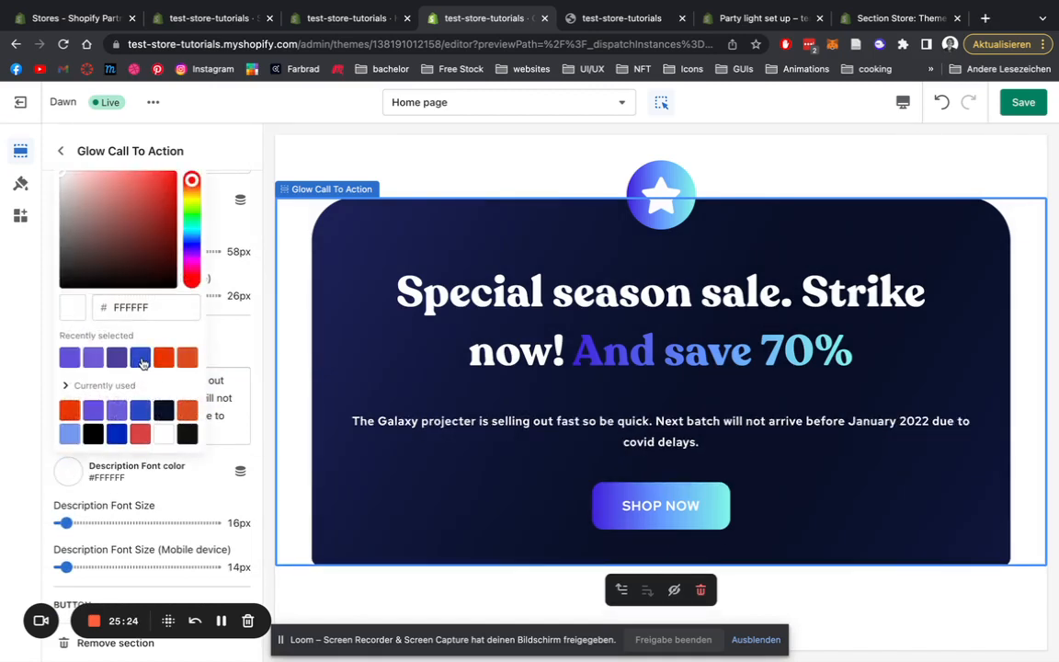
click(140, 358)
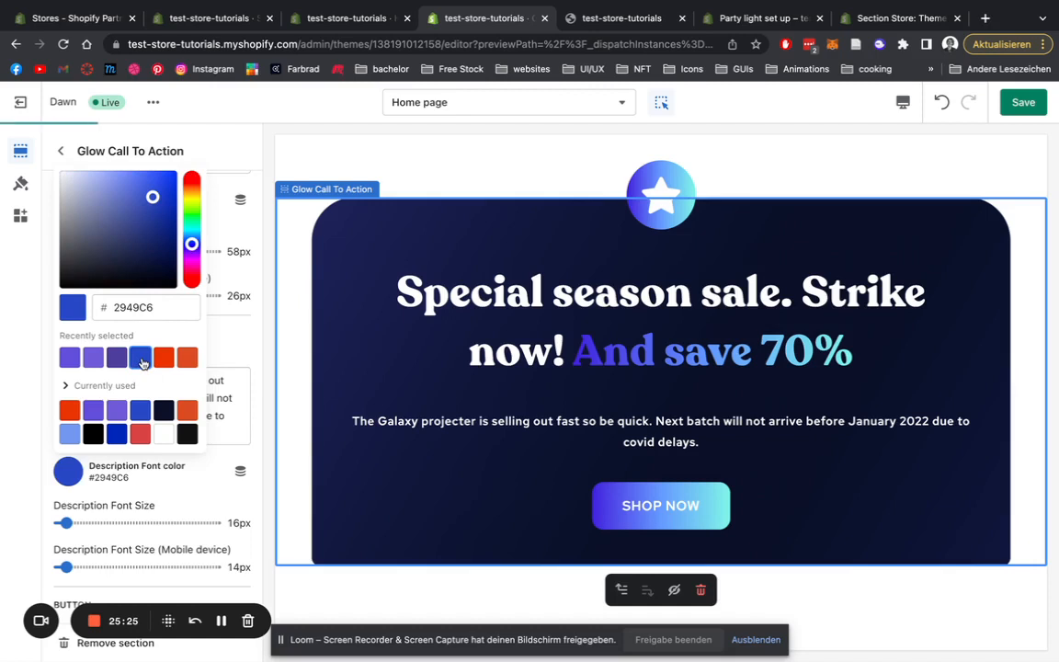
click(166, 434)
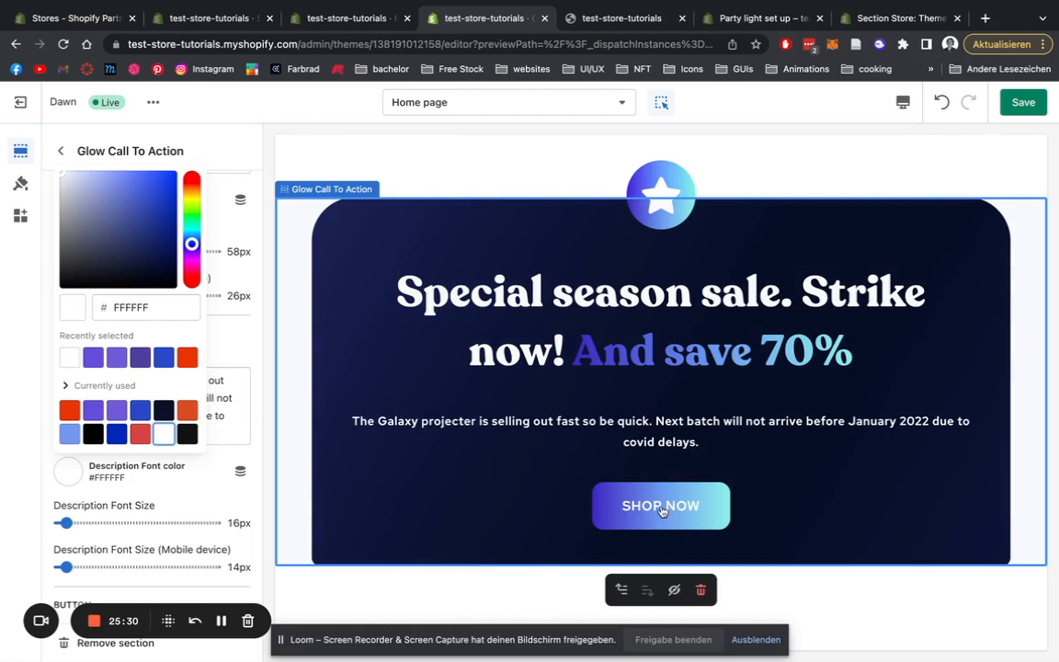
click(238, 359)
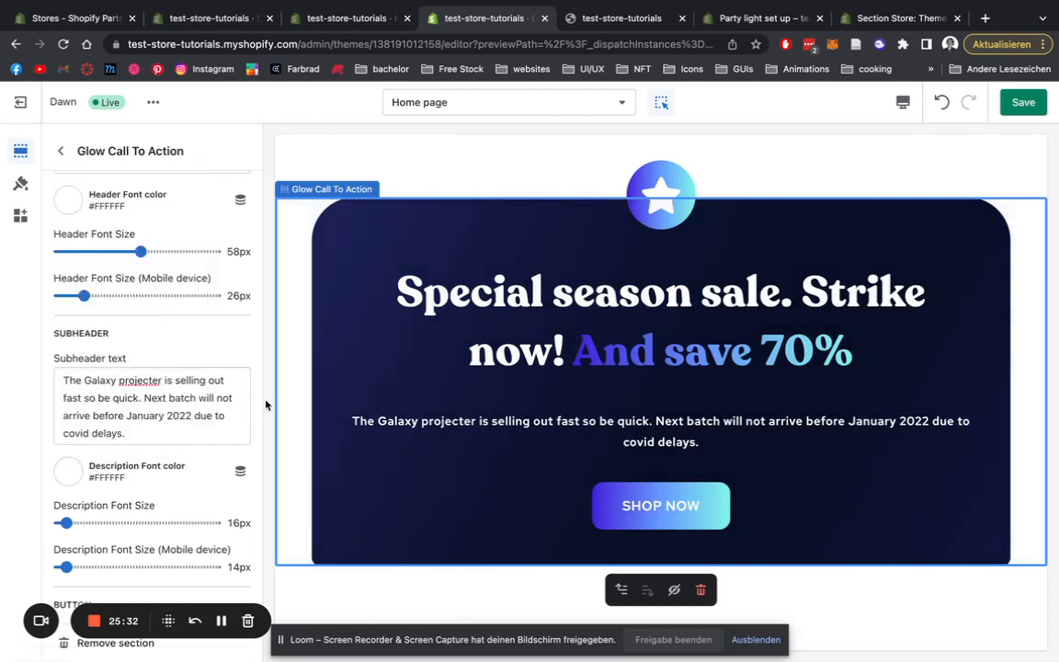
Step: Change the call-to-action's button text to "Shopping here"
scroll(246, 340, down, 2)
scroll(158, 367, down, 3)
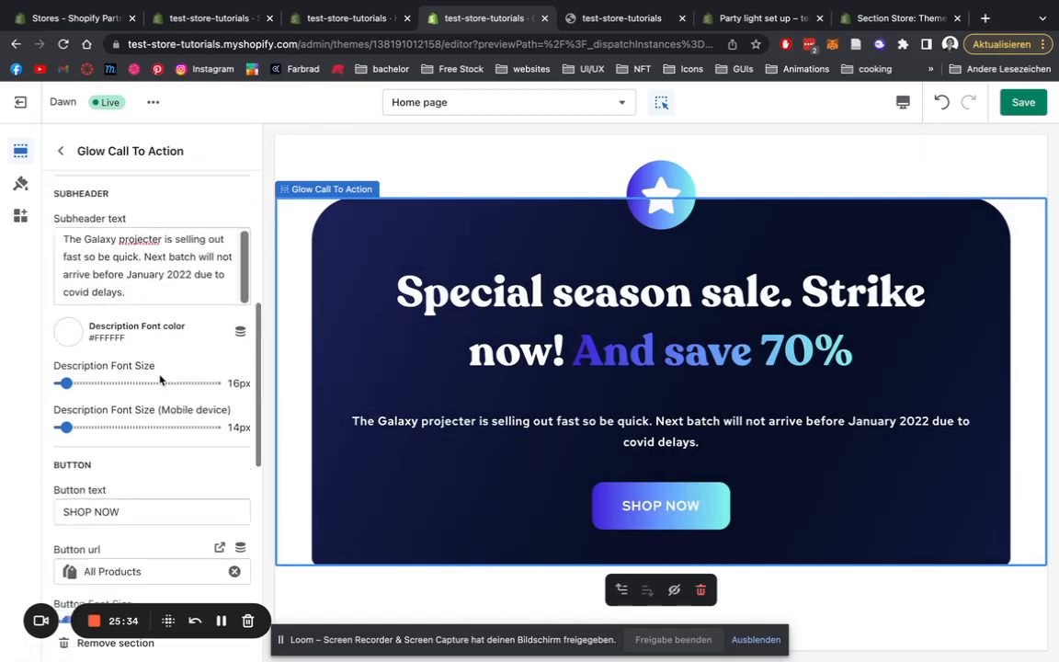
drag(116, 385, 42, 396)
text(Sh)
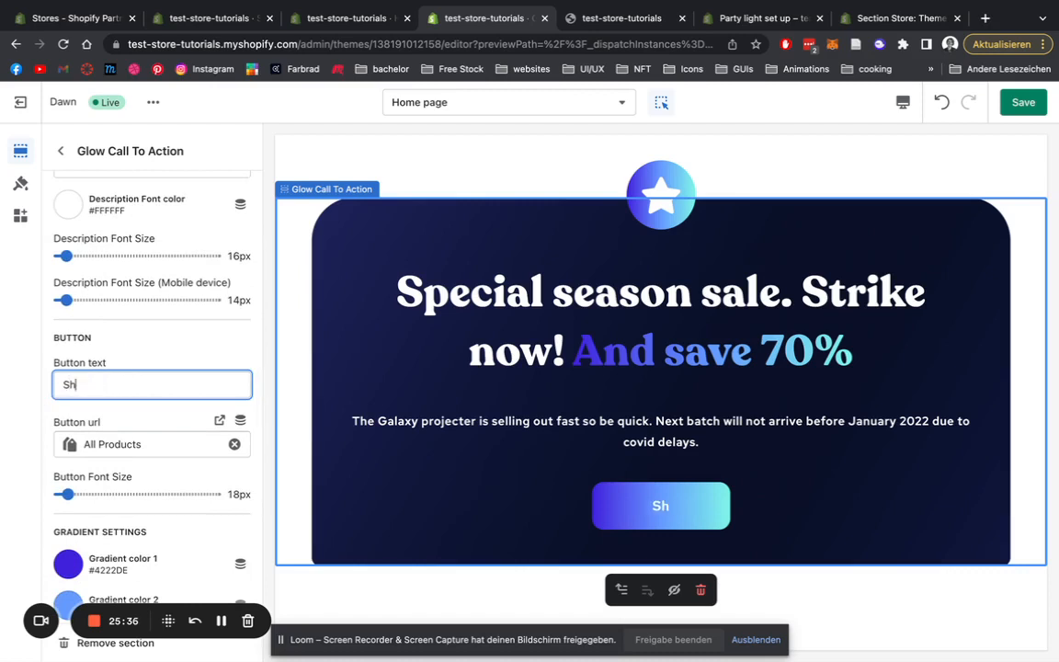
text(opping here)
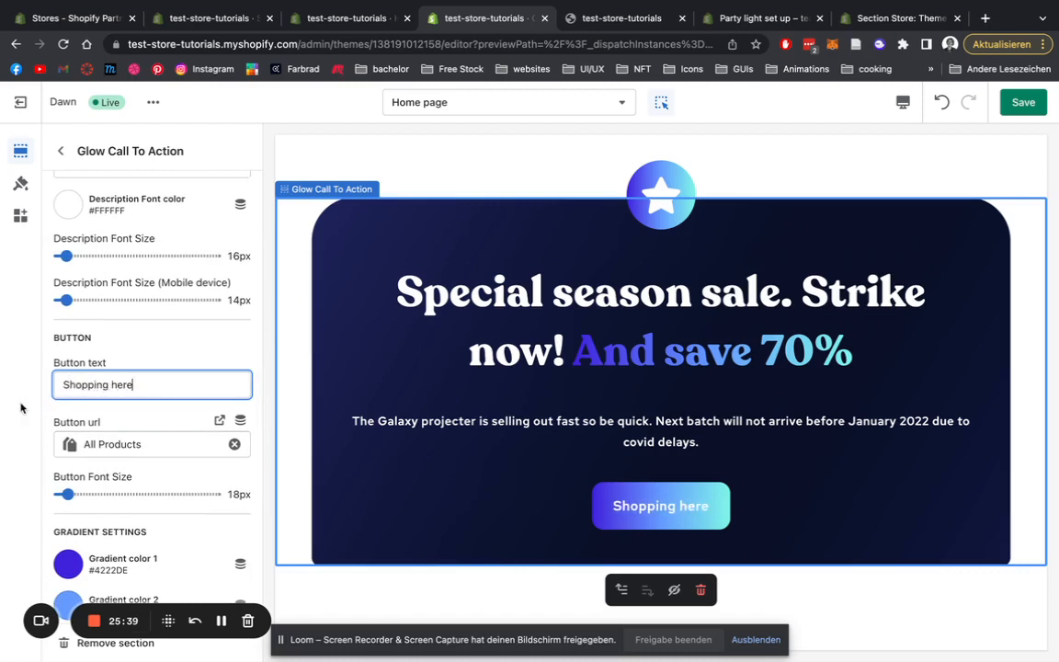
Step: Try a 14px Button Font Size for the call-to-action button, then set it to 20px
scroll(98, 331, down, 2)
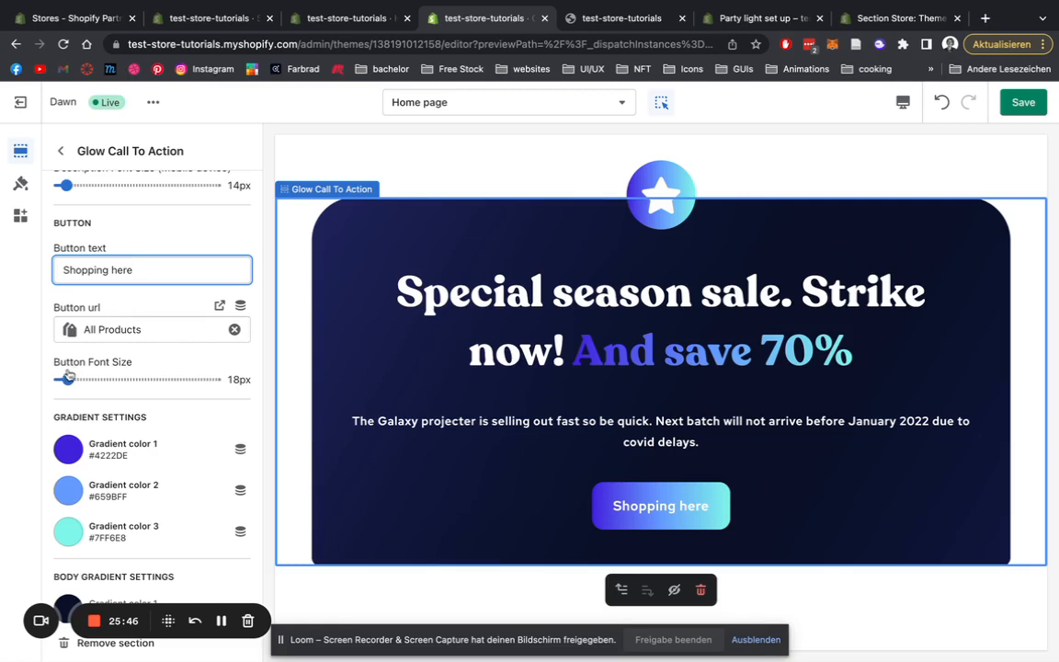
drag(68, 375, 62, 377)
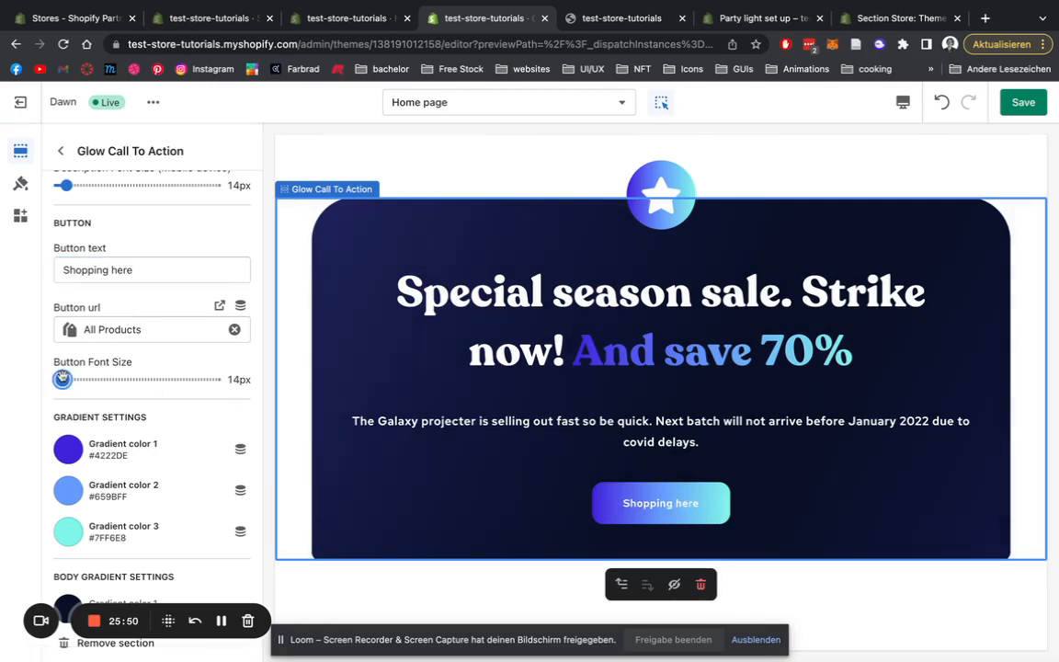
drag(62, 379, 70, 377)
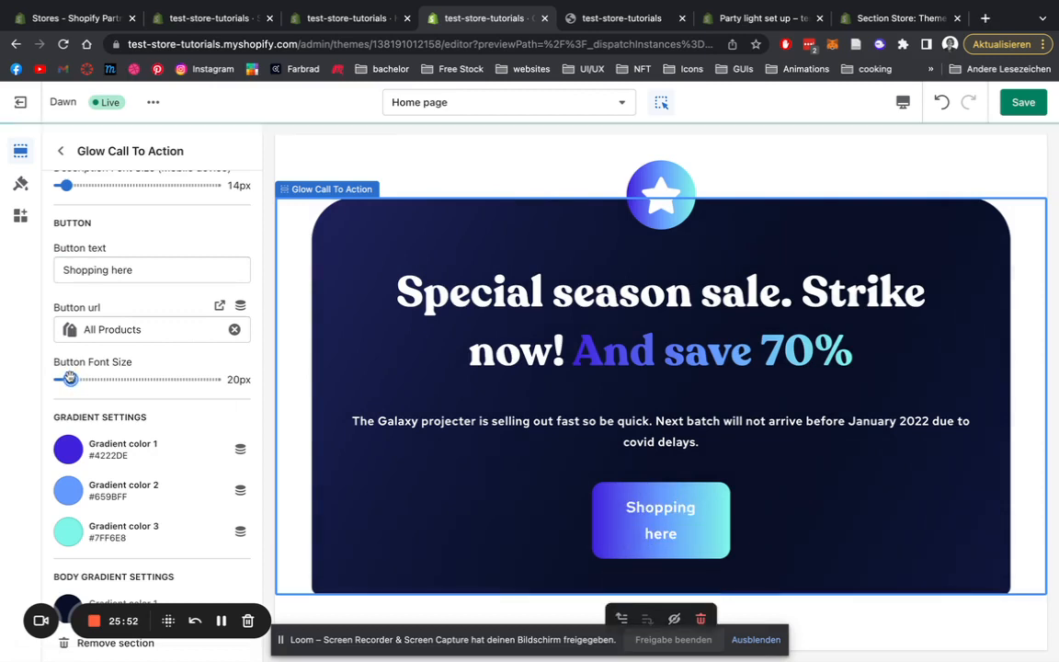
Step: Set the call-to-action's Gradient color 1 under Gradient Settings to orange-red #EA3400
scroll(70, 377, down, 2)
click(70, 383)
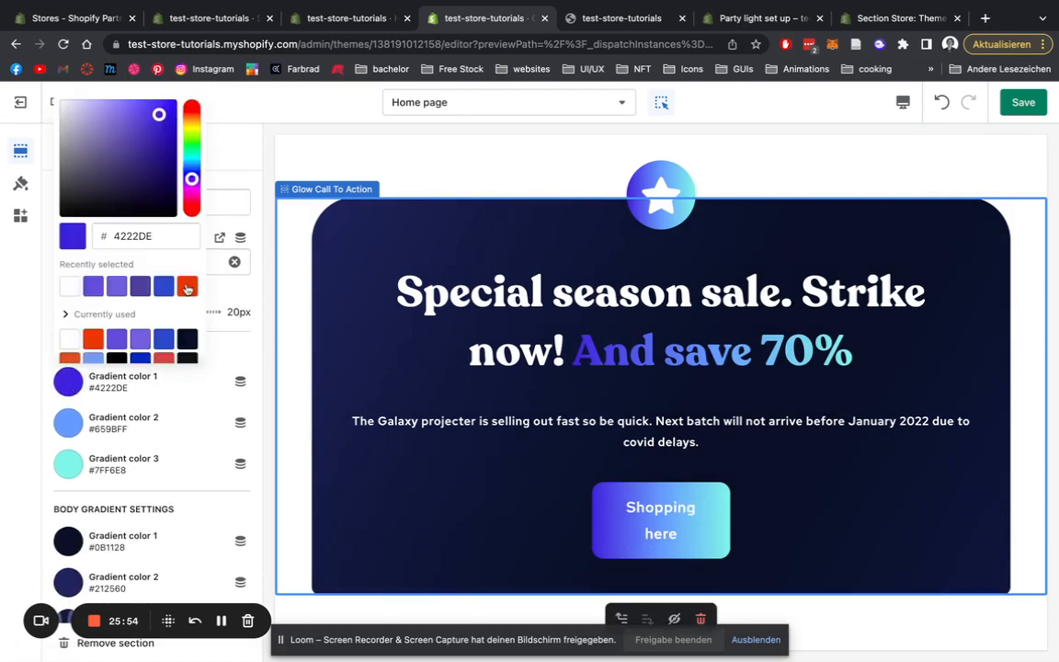
click(186, 288)
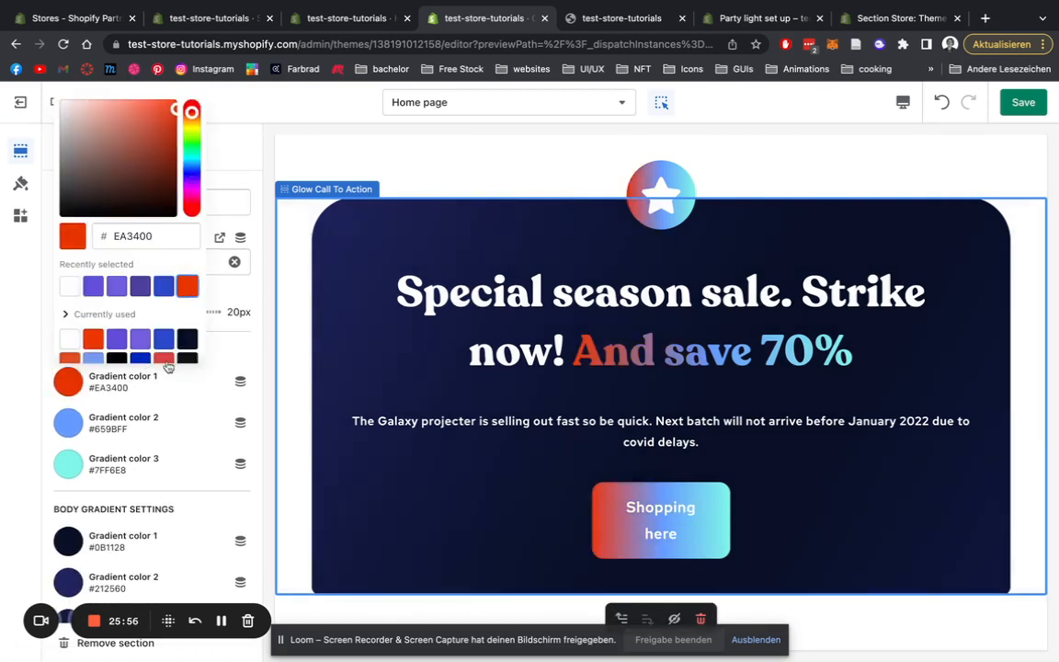
click(274, 358)
scroll(560, 366, down, 1)
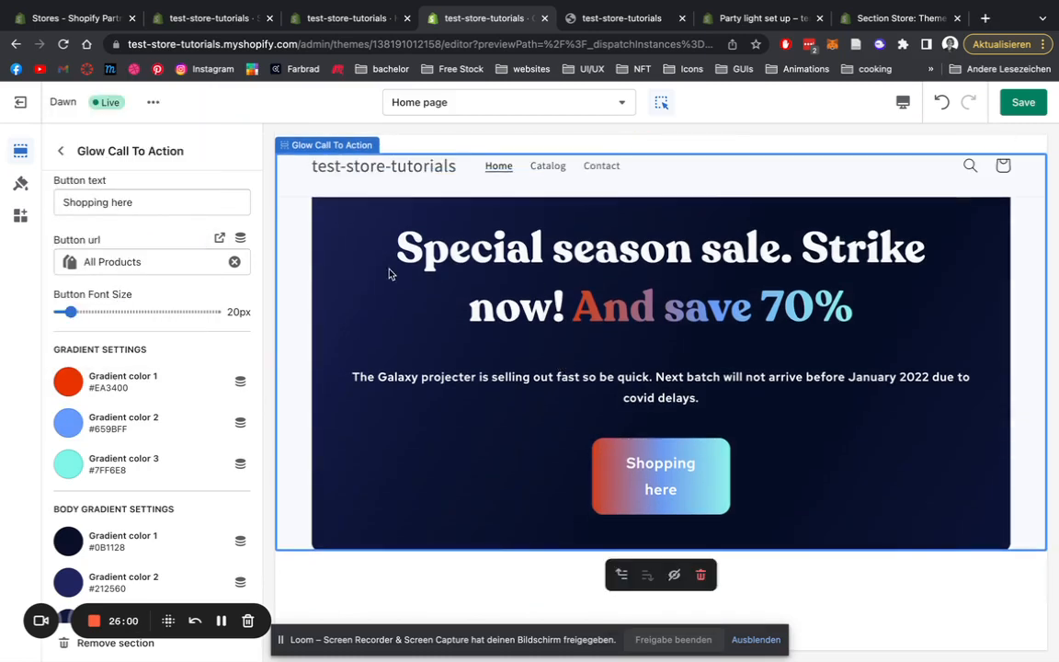
Step: Try #EA3400 as Gradient color 3 of the call-to-action's body gradient, then set it to purple #705CD9
scroll(152, 507, down, 3)
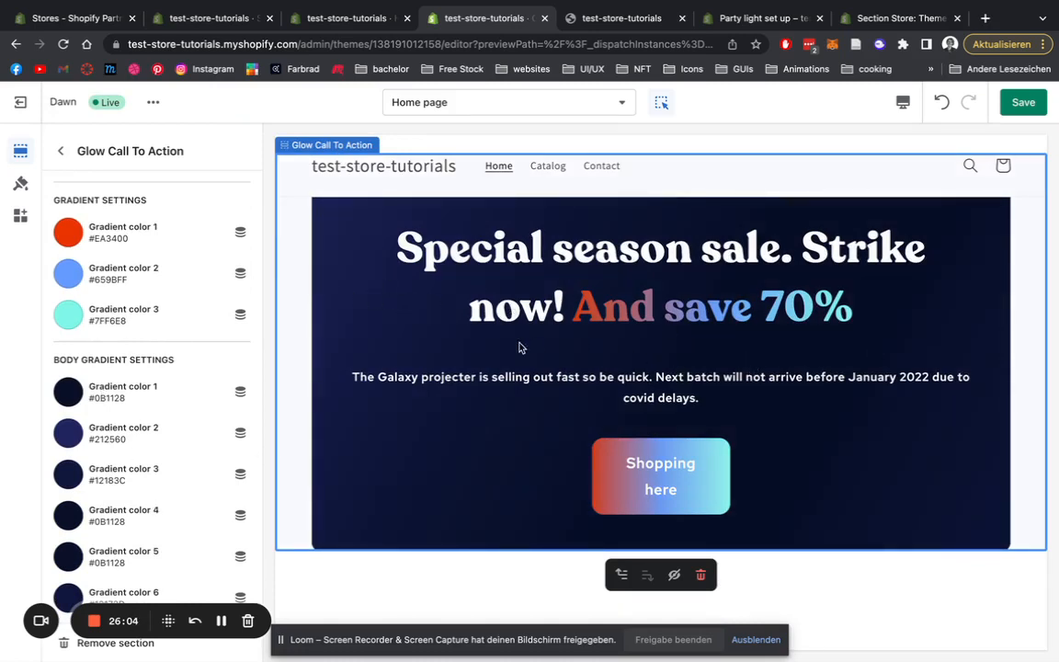
click(79, 482)
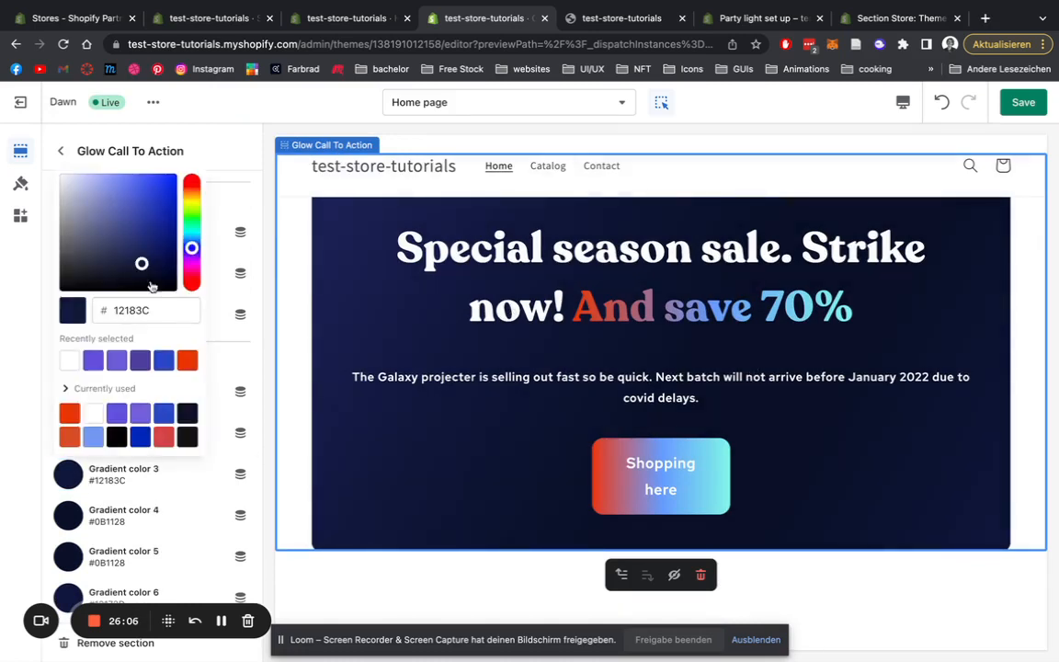
click(74, 414)
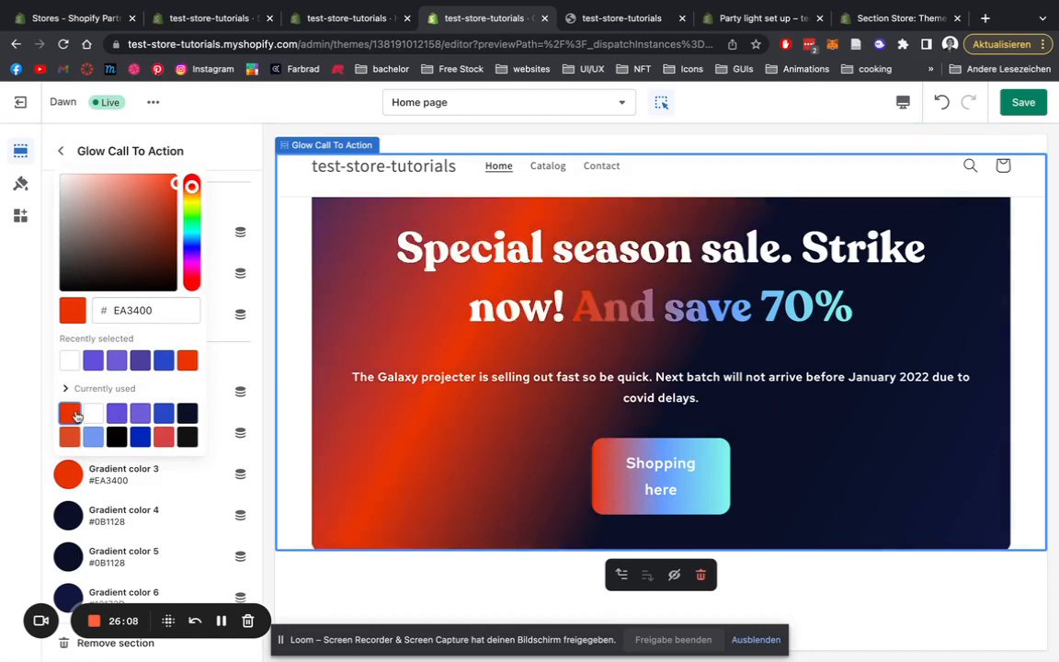
click(143, 422)
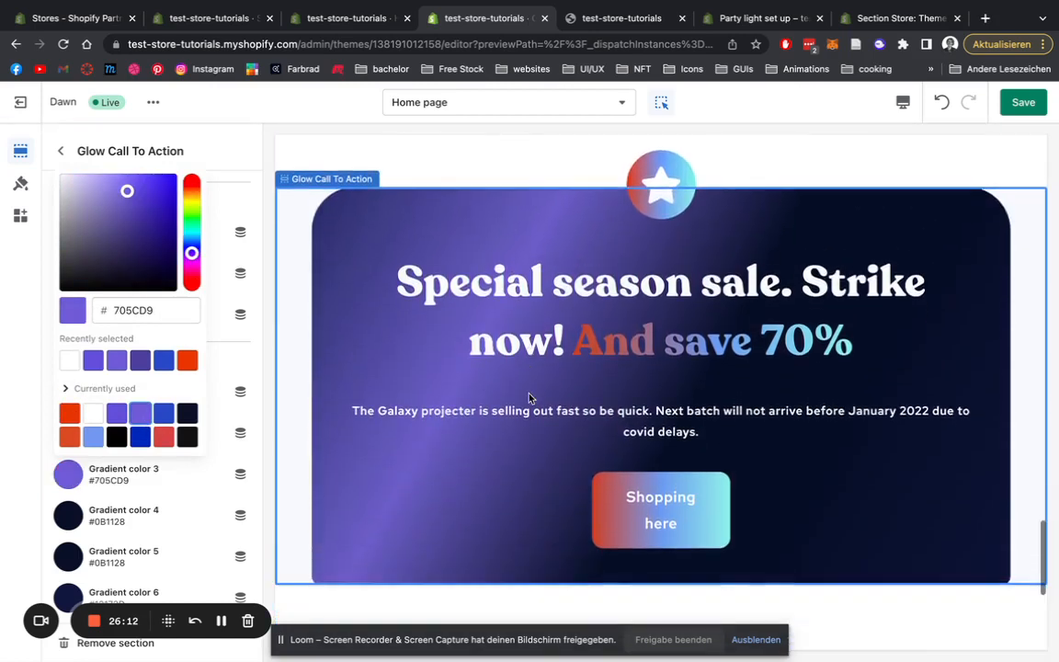
click(267, 366)
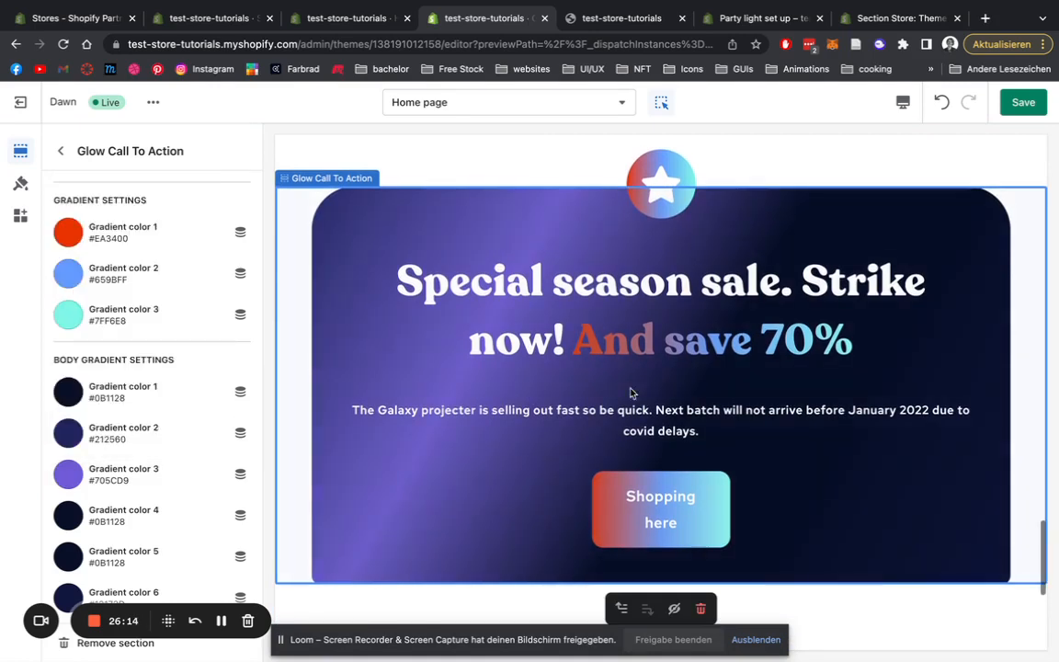
scroll(631, 393, down, 1)
scroll(196, 474, down, 1)
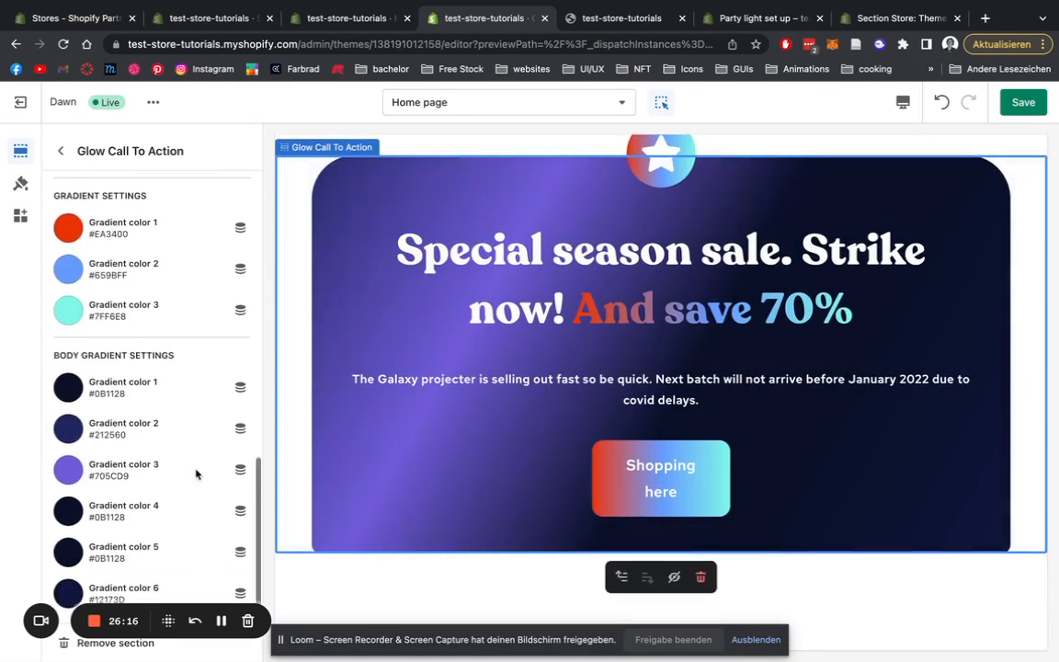
scroll(196, 473, up, 4)
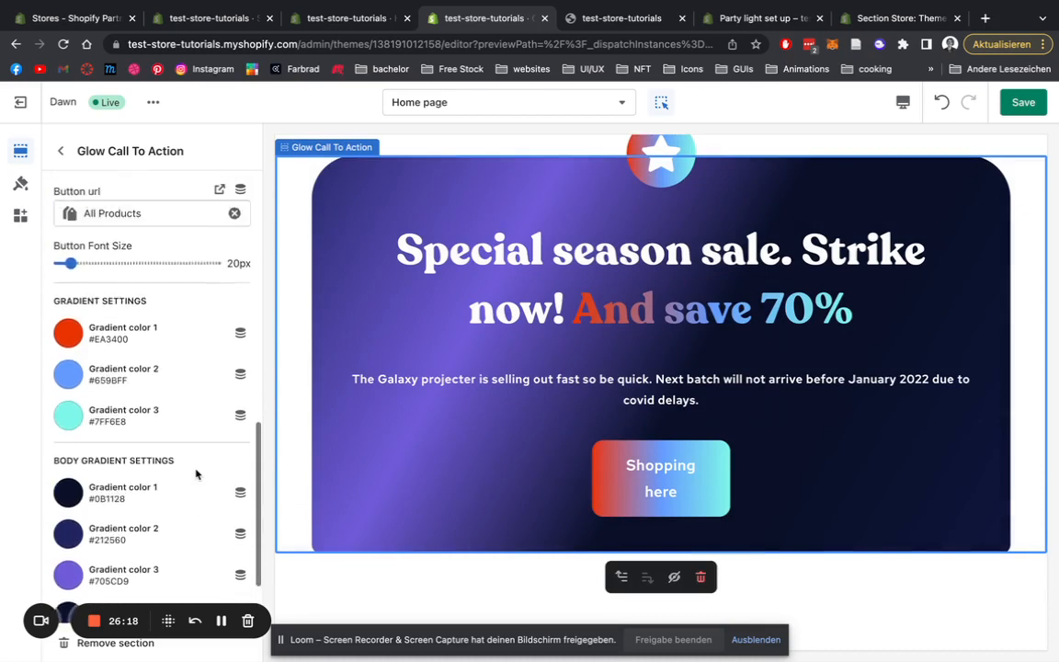
Step: Save the theme changes and check the call-to-action and the rest of the home page on the live storefront
click(1023, 103)
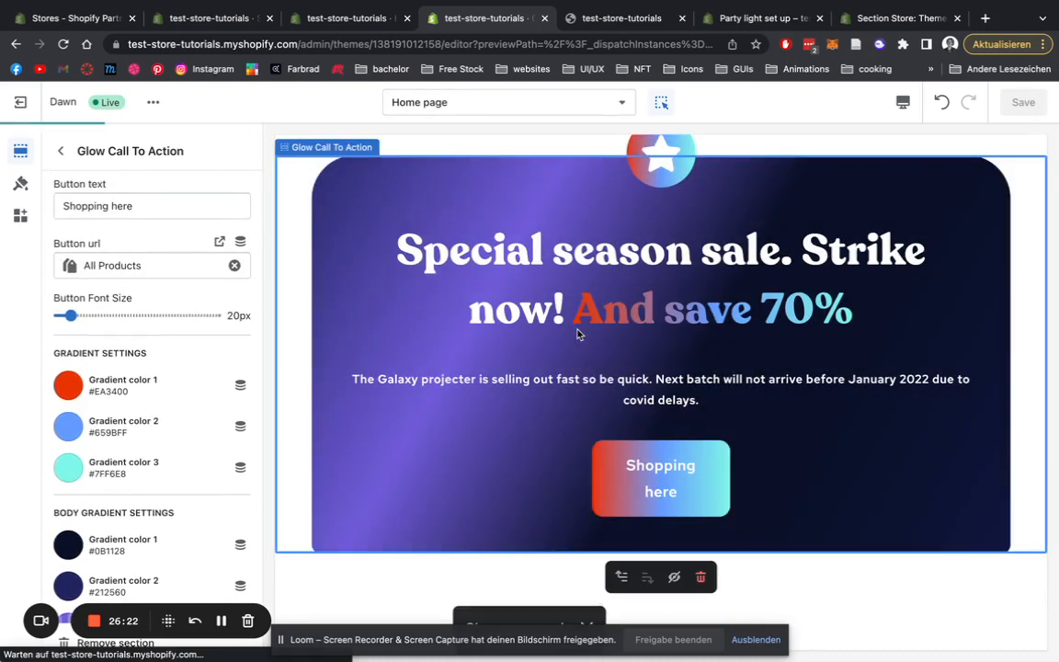
scroll(579, 334, up, 1)
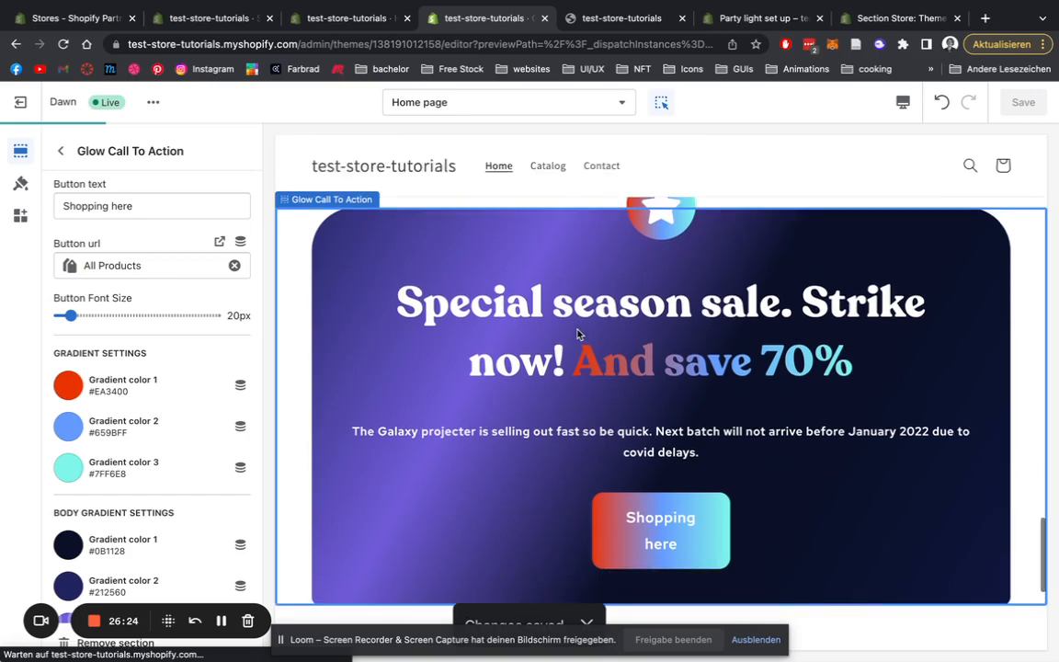
click(601, 19)
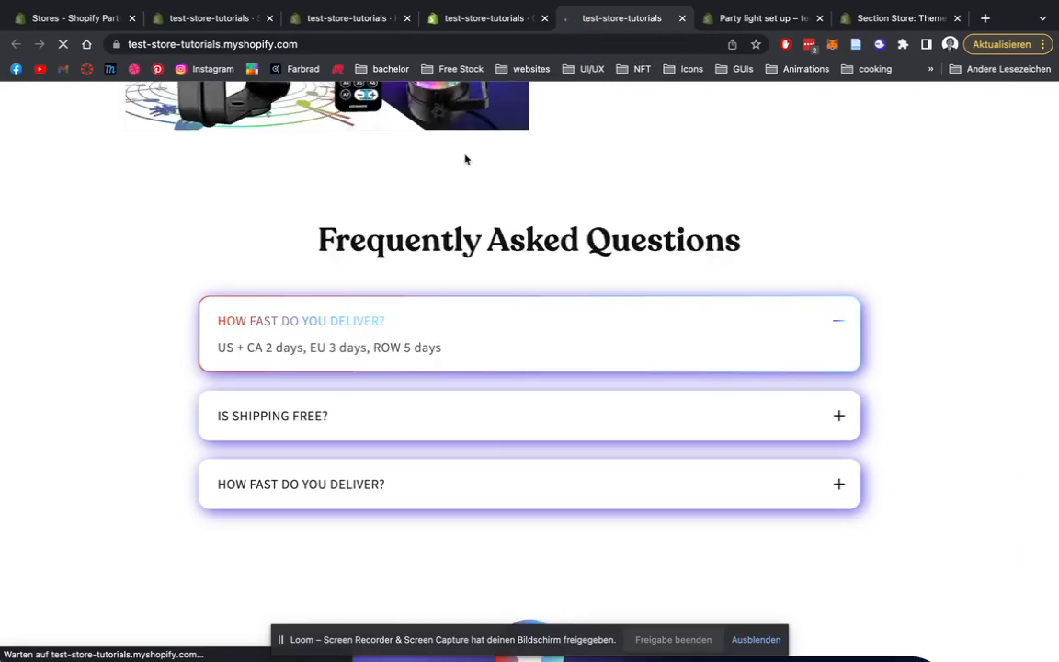
scroll(466, 159, down, 5)
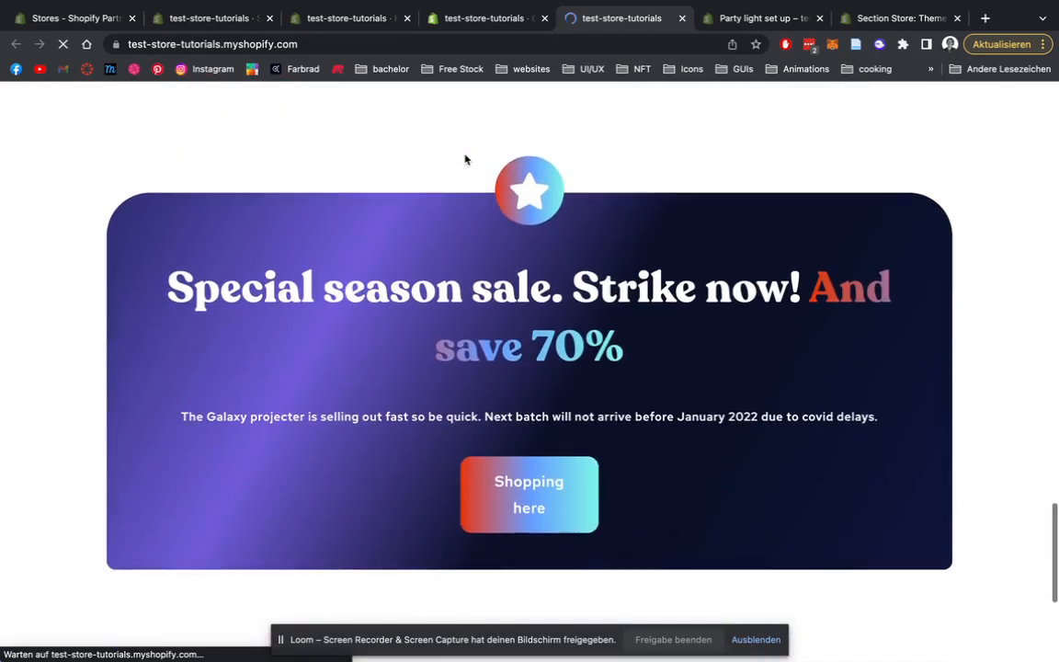
scroll(465, 159, up, 15)
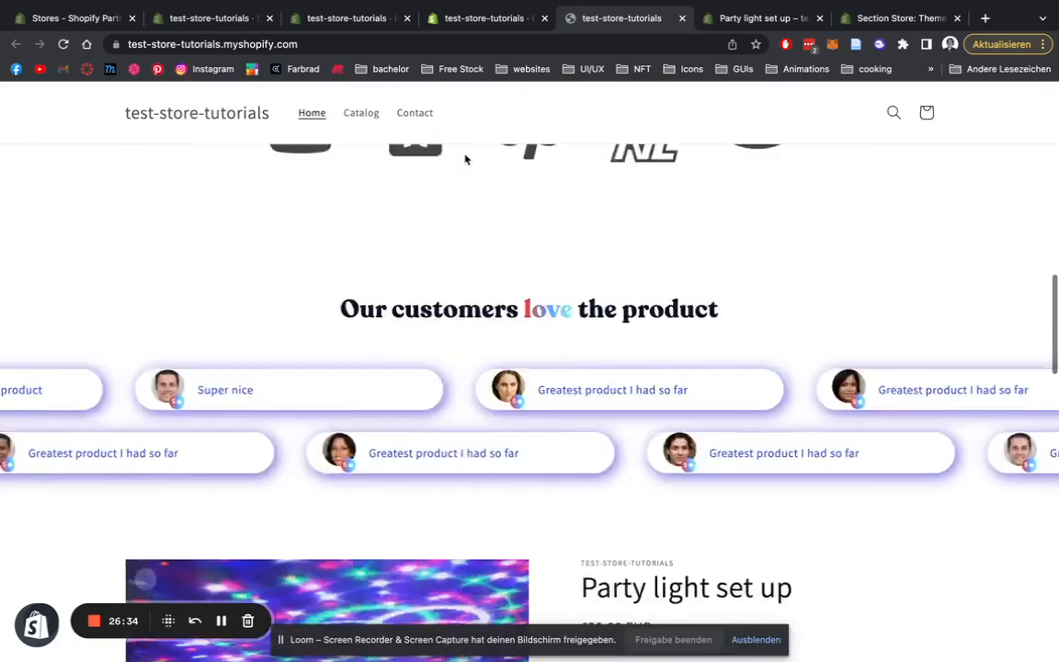
scroll(465, 159, up, 10)
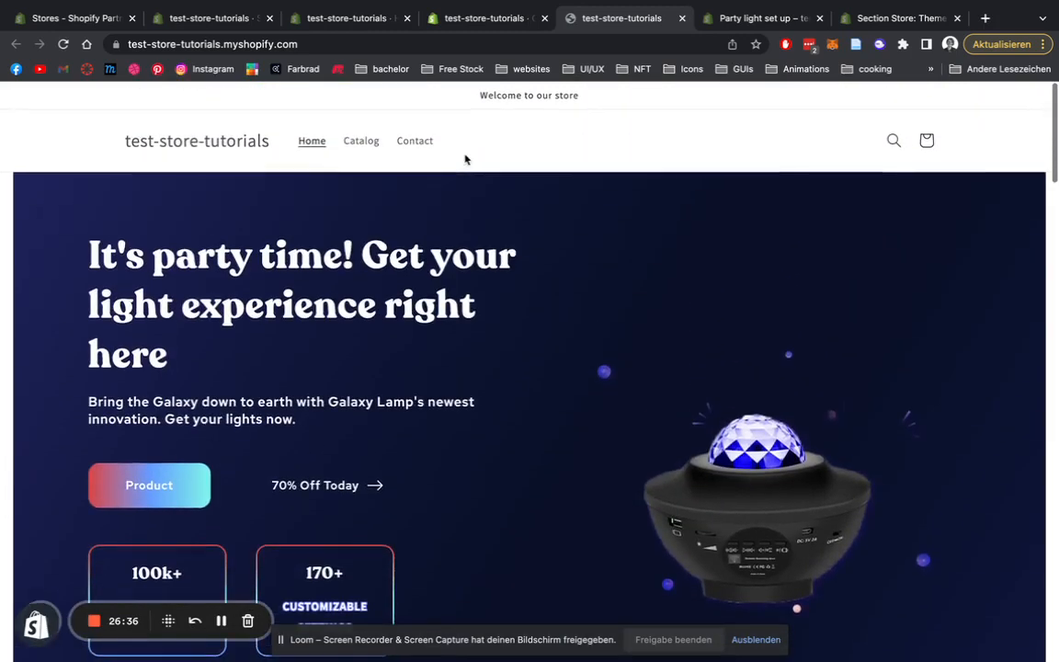
scroll(488, 294, down, 1)
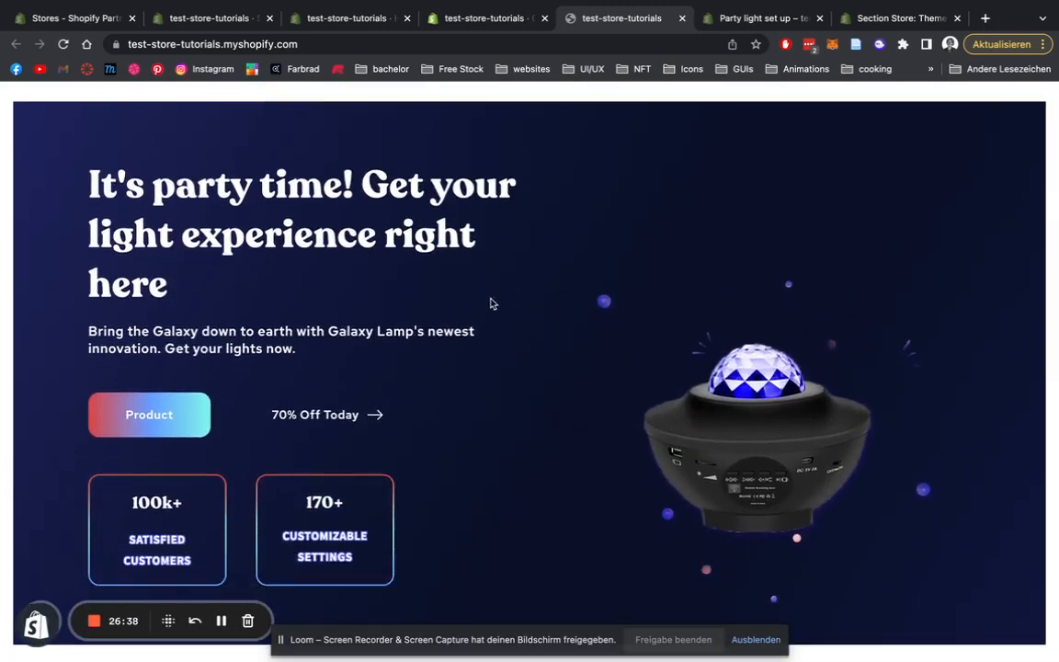
scroll(490, 303, down, 1)
scroll(494, 317, down, 15)
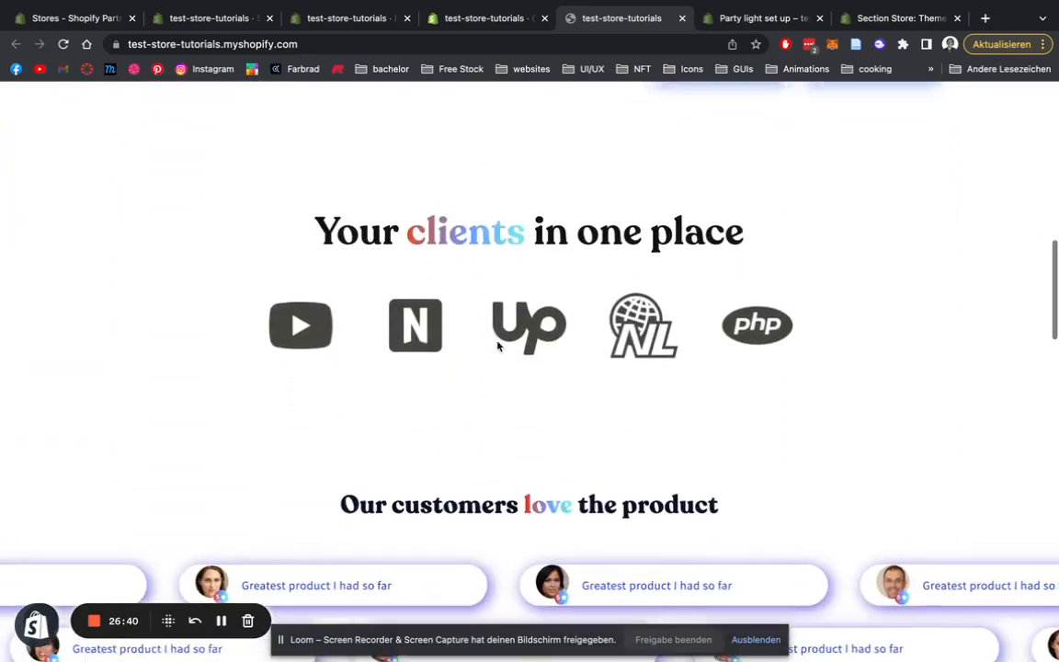
scroll(498, 345, down, 6)
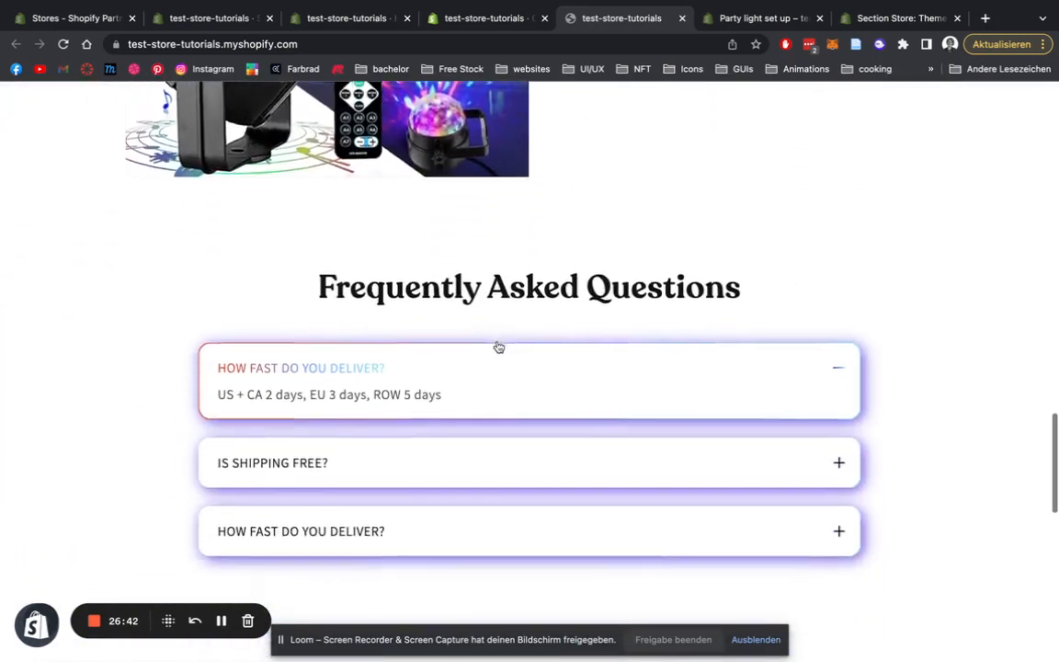
scroll(497, 345, up, 15)
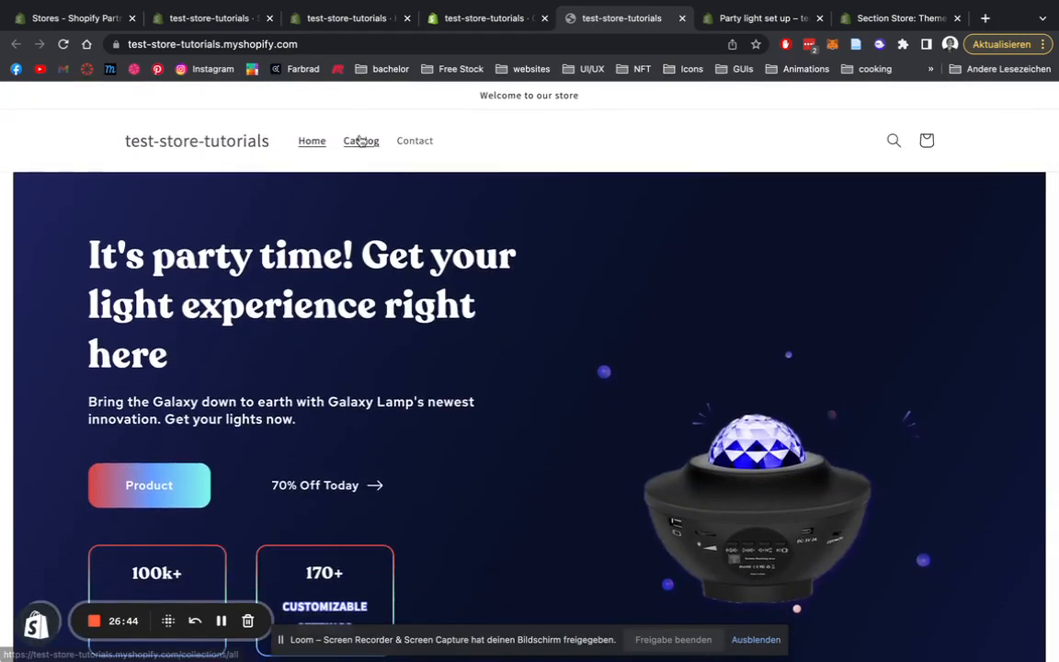
Step: Open the Party light set up product from the storefront's catalog and examine its buy buttons and FAQ section
click(361, 139)
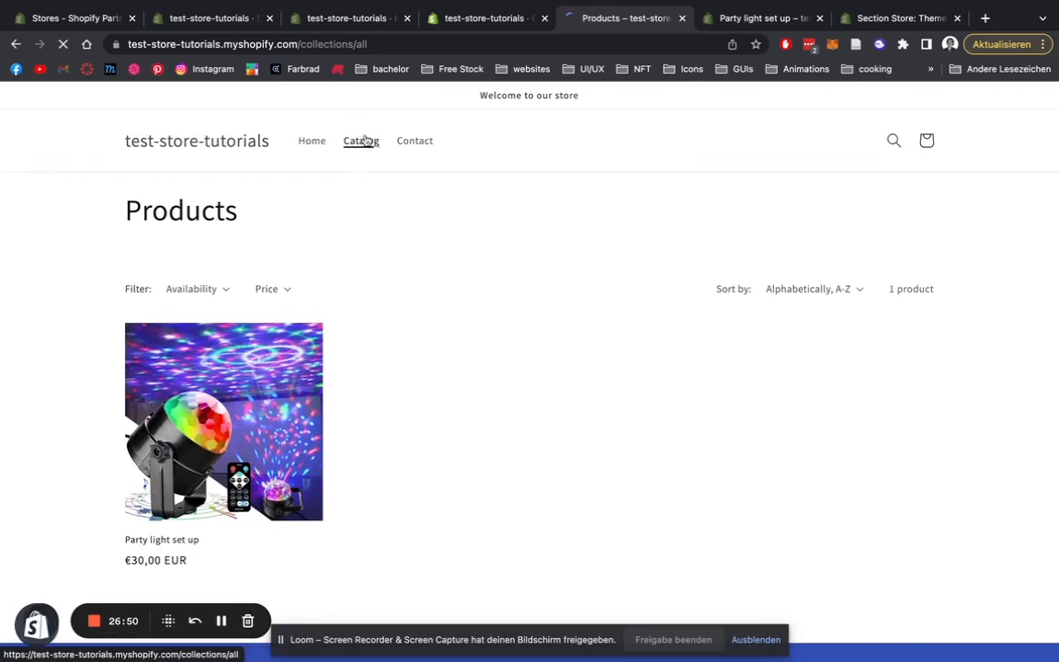
click(219, 416)
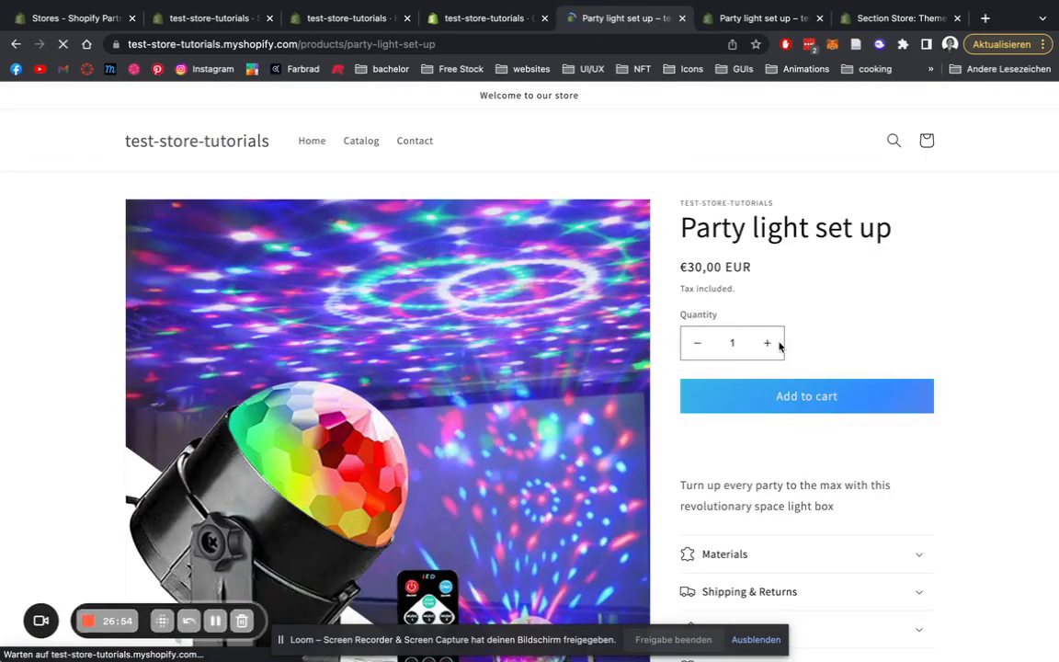
scroll(969, 314, down, 1)
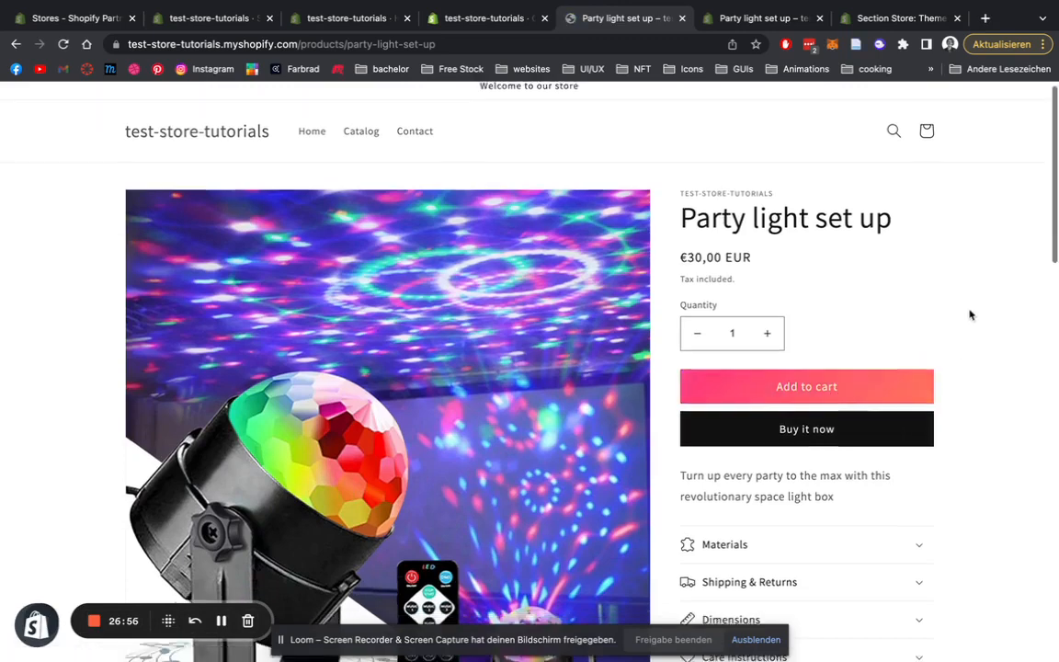
scroll(969, 314, down, 1)
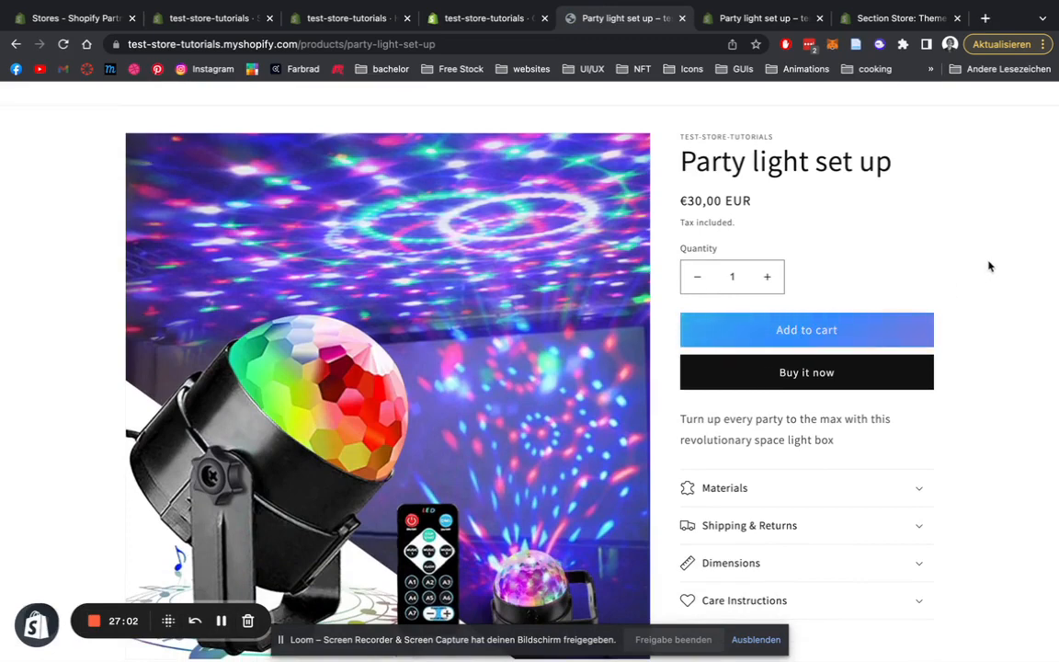
scroll(645, 266, down, 5)
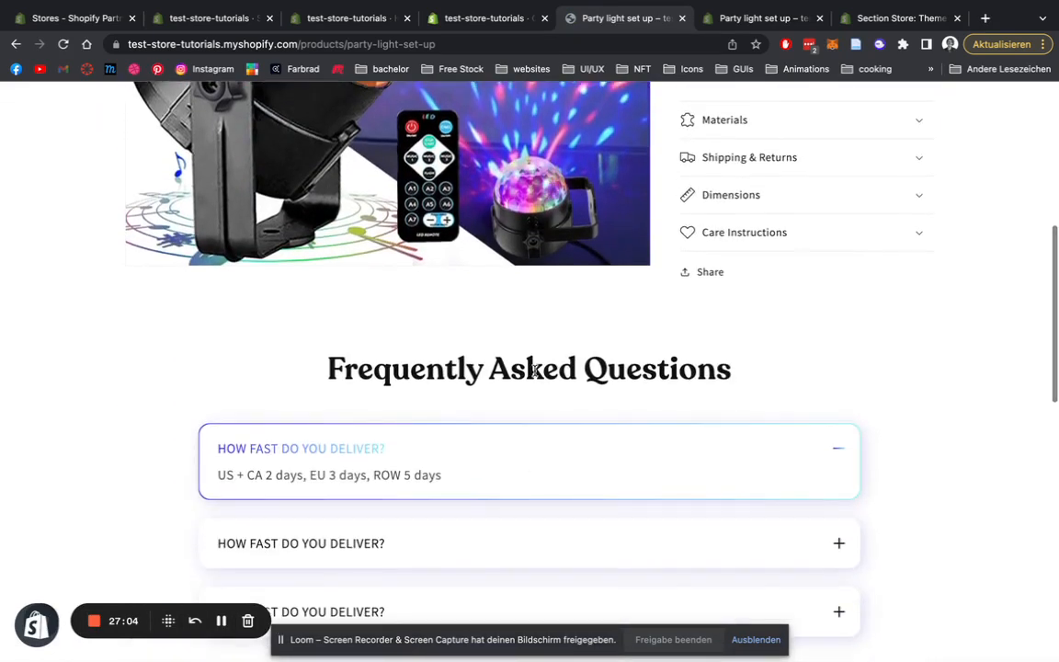
scroll(443, 293, up, 5)
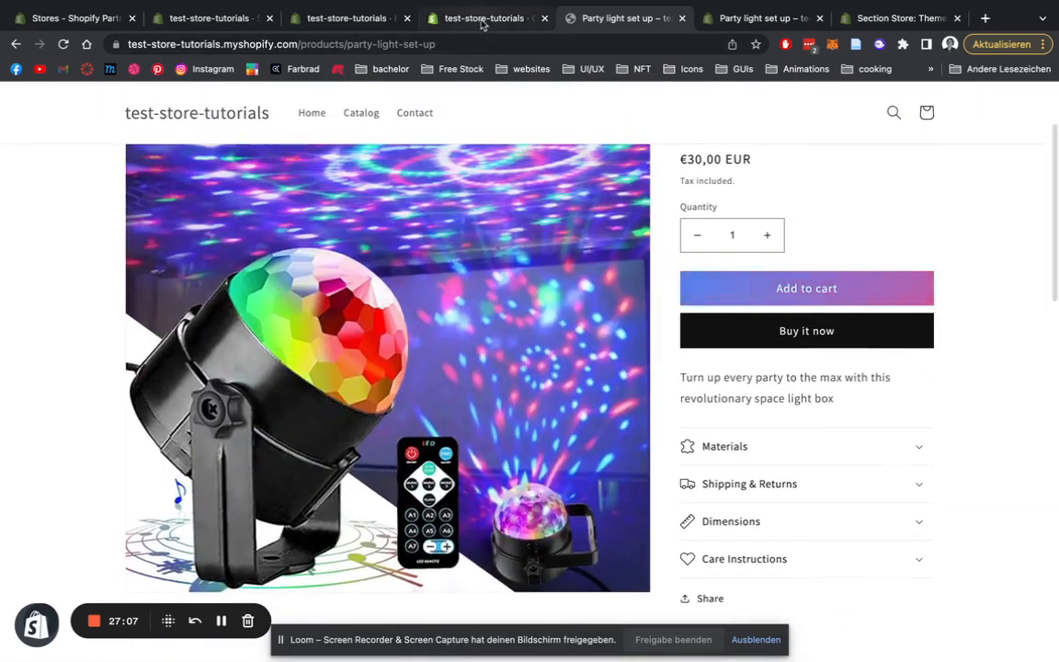
Step: Return to the theme editor and switch from the home page to the Default product template
click(482, 20)
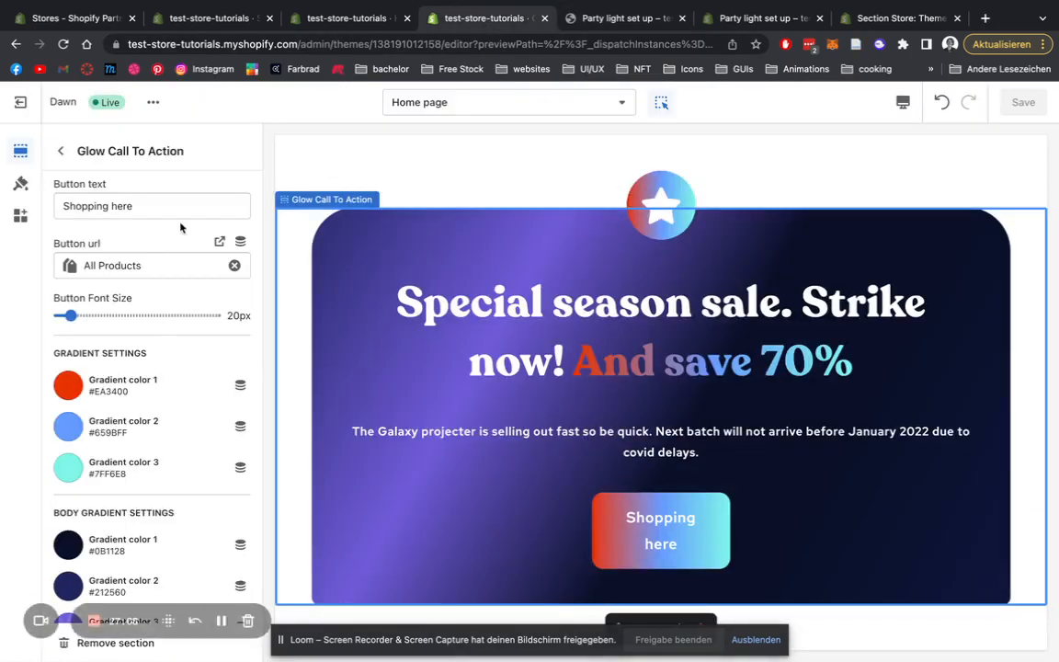
click(482, 104)
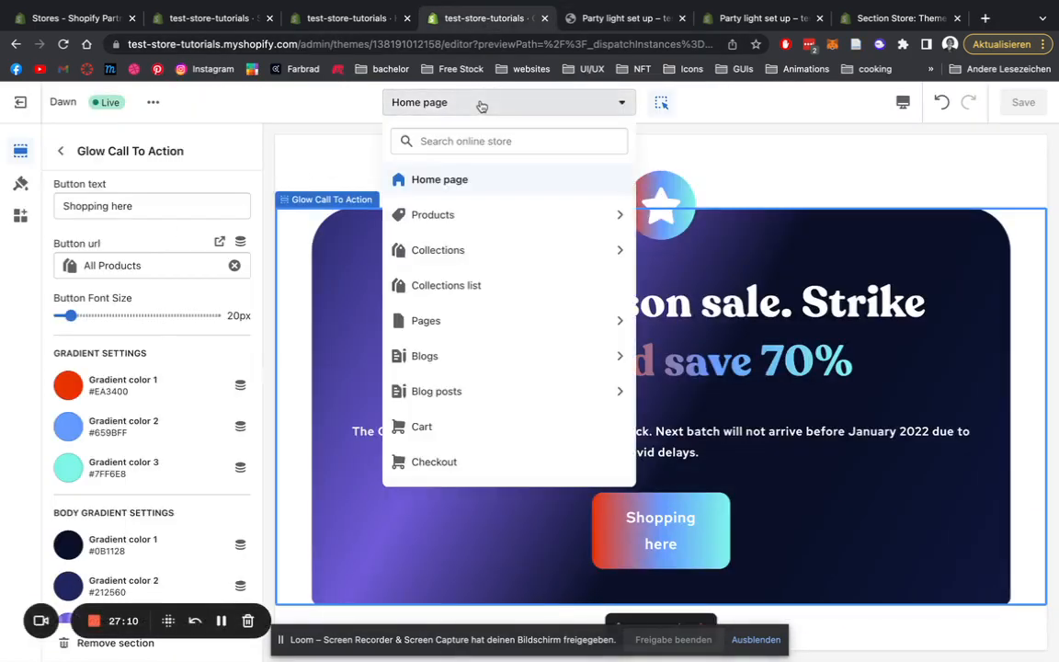
click(450, 222)
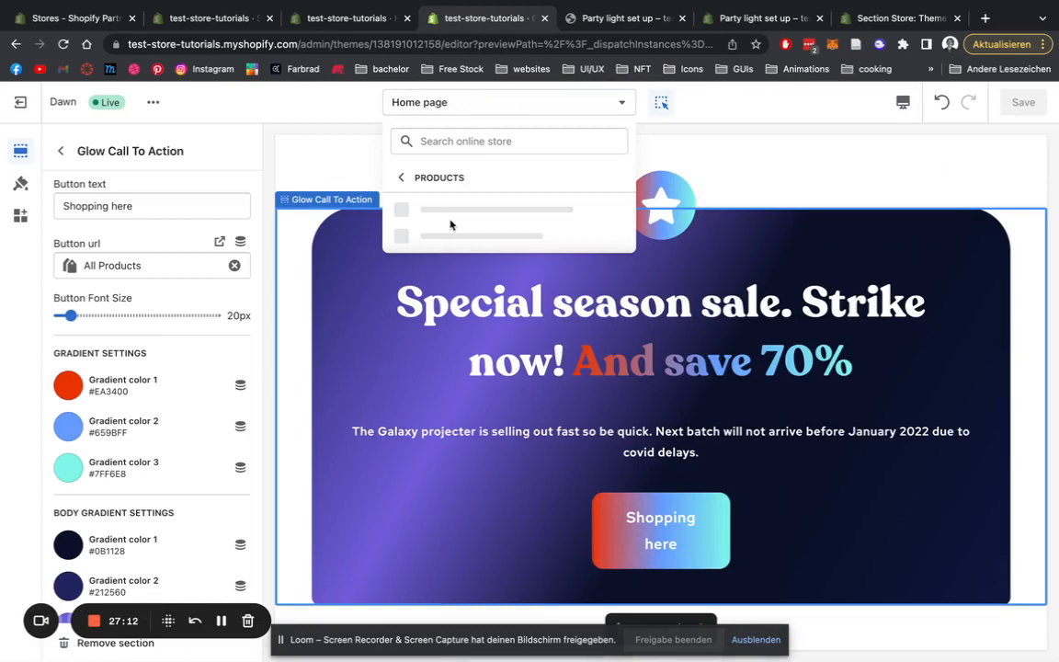
click(469, 208)
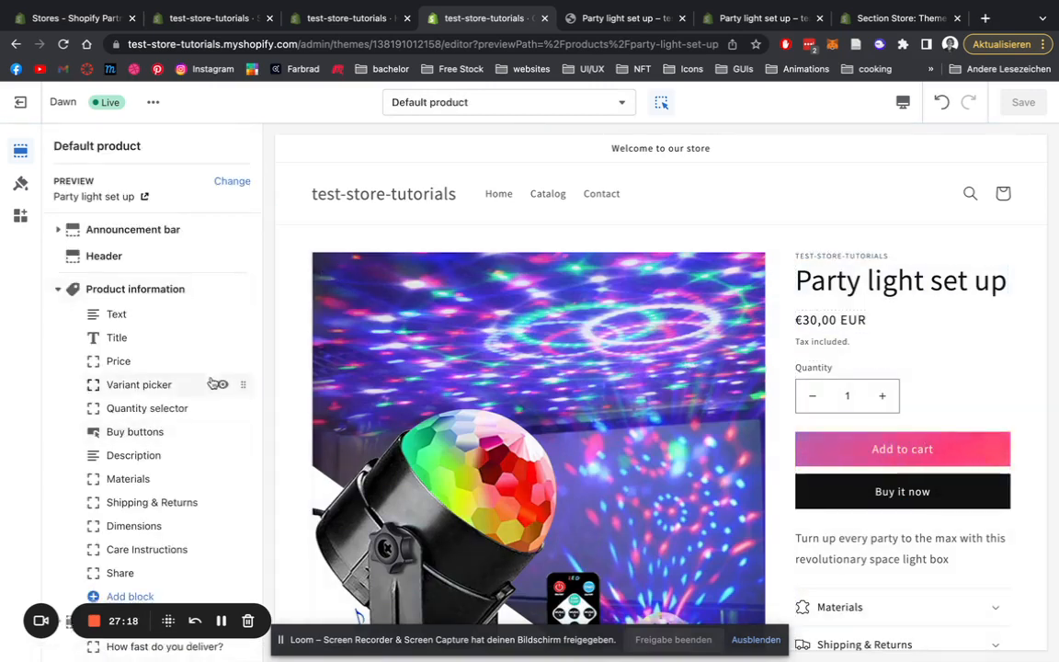
Step: Remove the SS - ATC Button #2 section from the product template and check the Add to cart button in the preview
scroll(212, 382, down, 5)
mouse_move(136, 315)
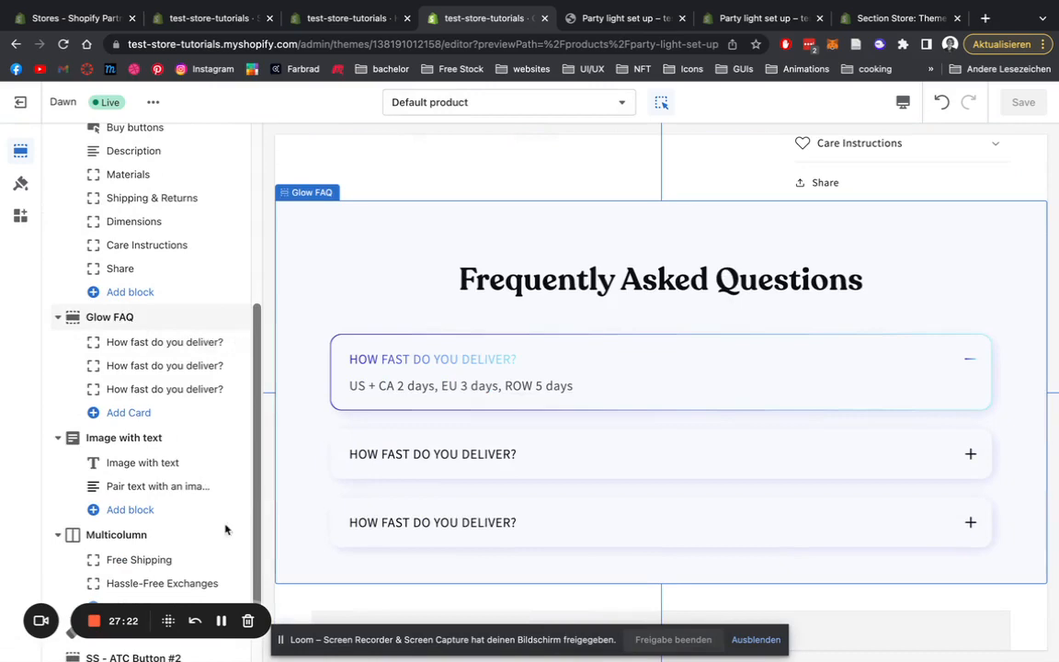
scroll(119, 579, down, 2)
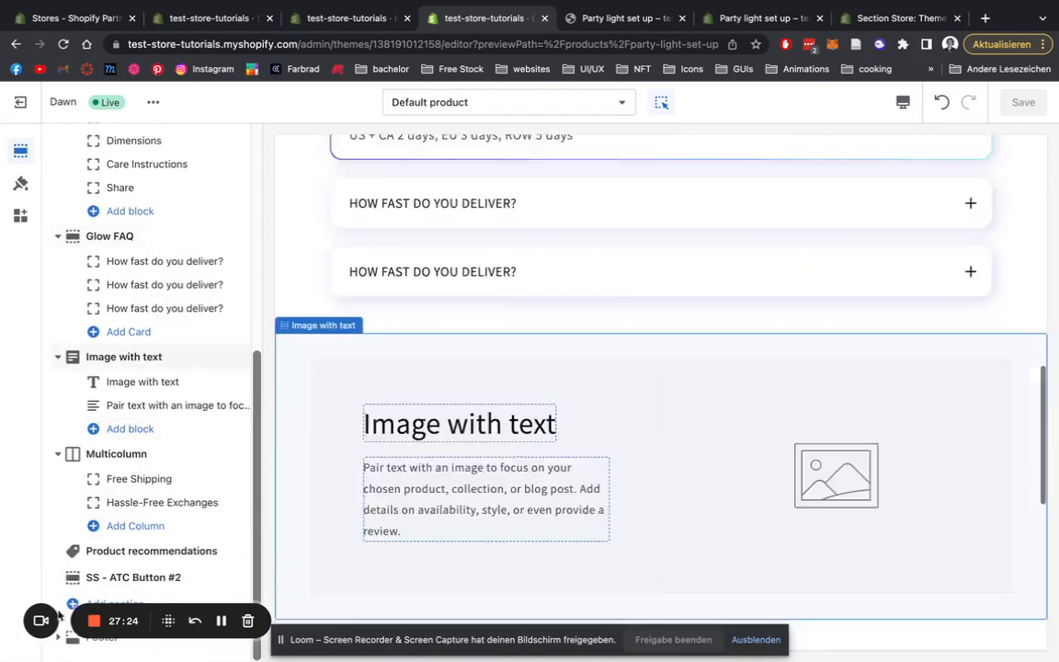
click(147, 575)
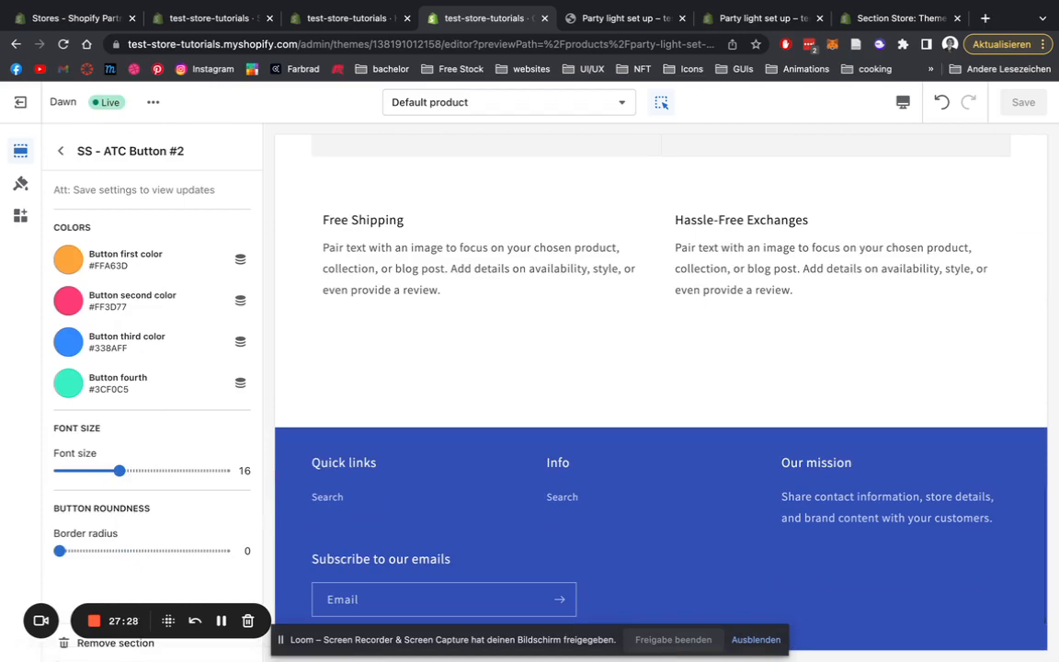
click(74, 644)
scroll(643, 419, up, 5)
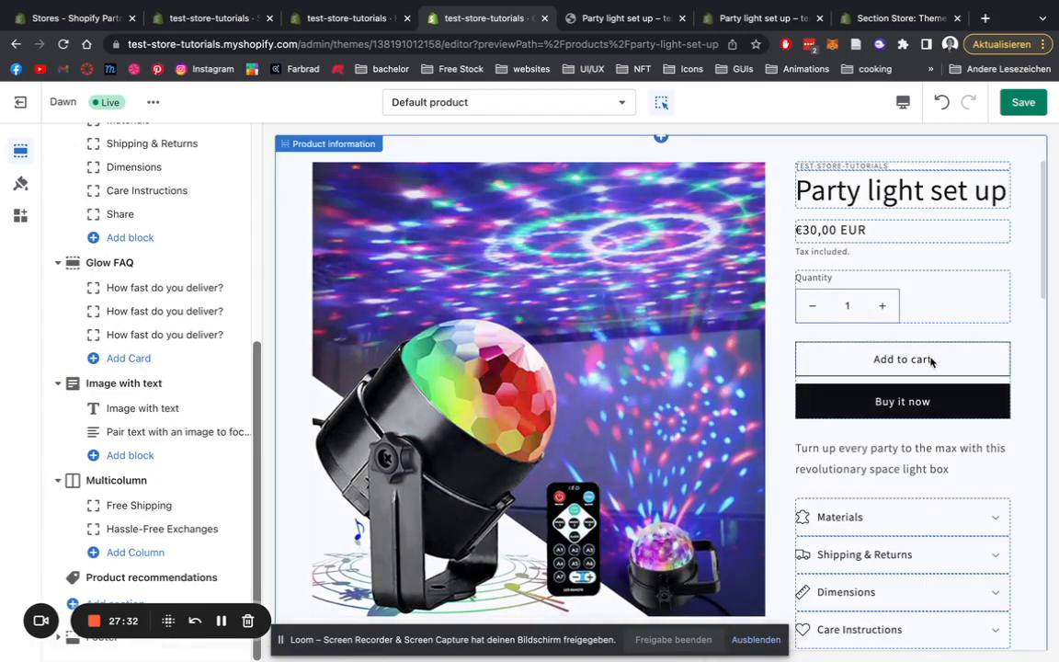
click(591, 22)
click(450, 18)
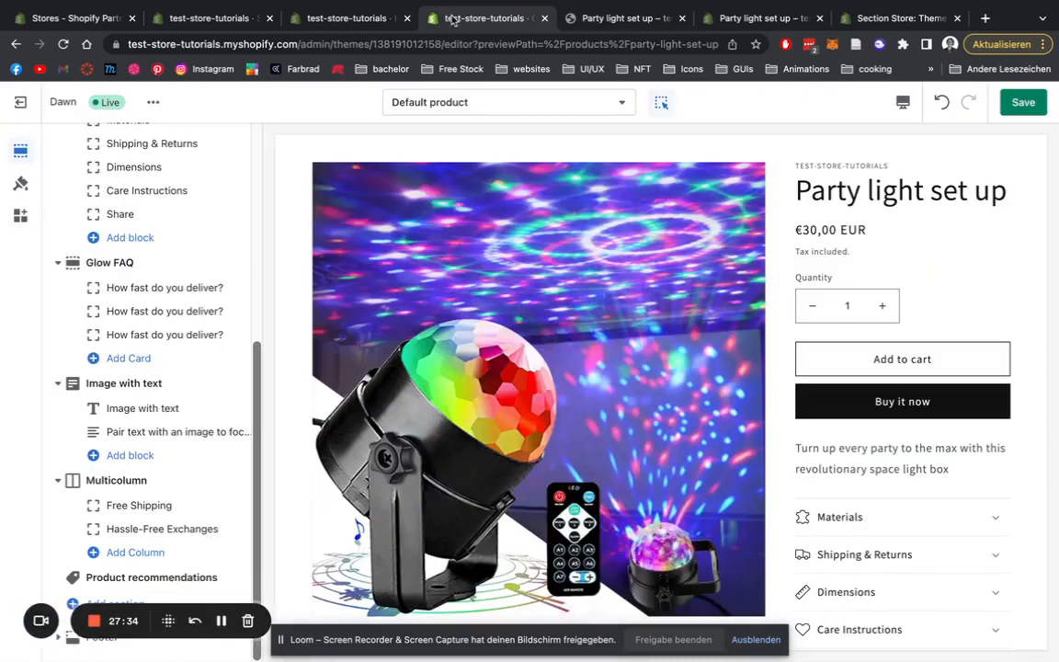
Step: Add the SS - ATC Button #2 section below the product recommendations in the Default product template
click(72, 604)
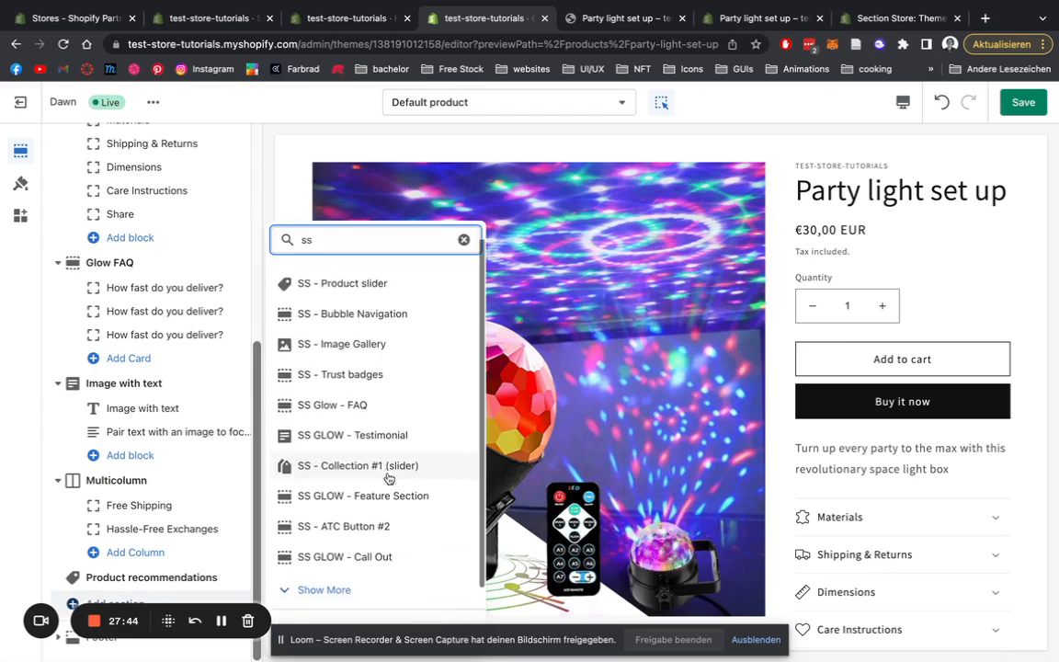
scroll(454, 471, down, 1)
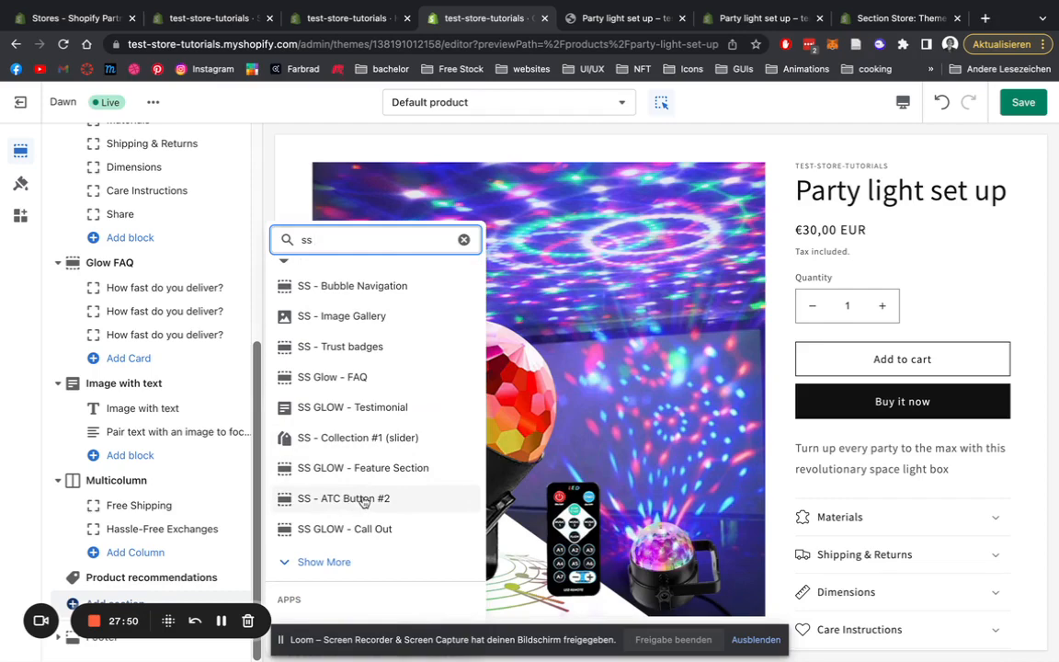
click(363, 499)
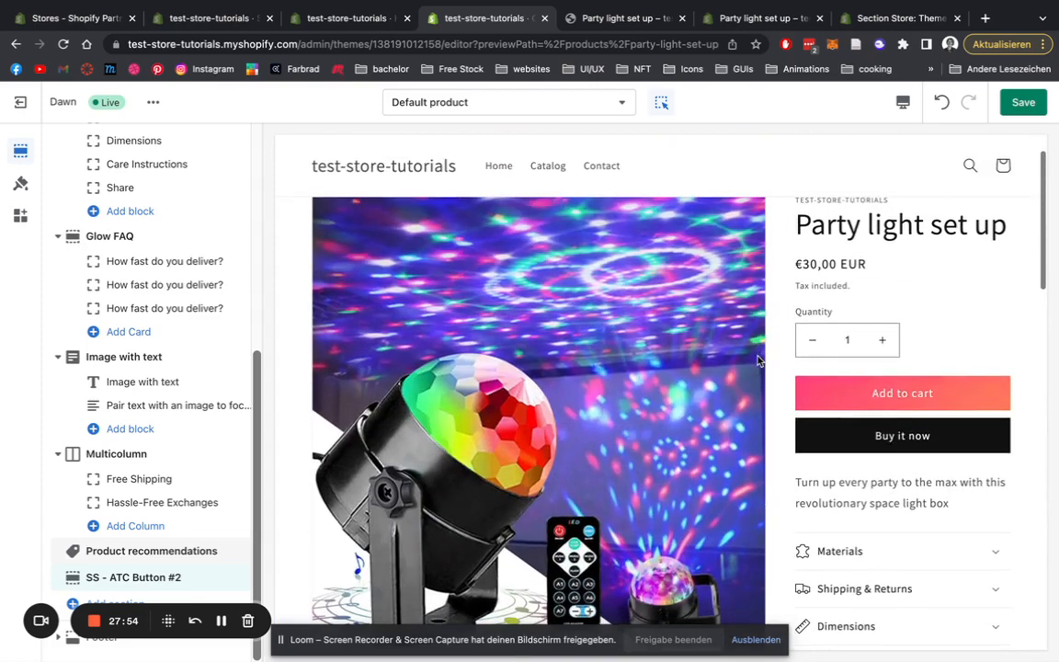
Step: Set the SS - ATC Button #2 section's second button color to #705CD9 and its first color to #EA3400
click(138, 578)
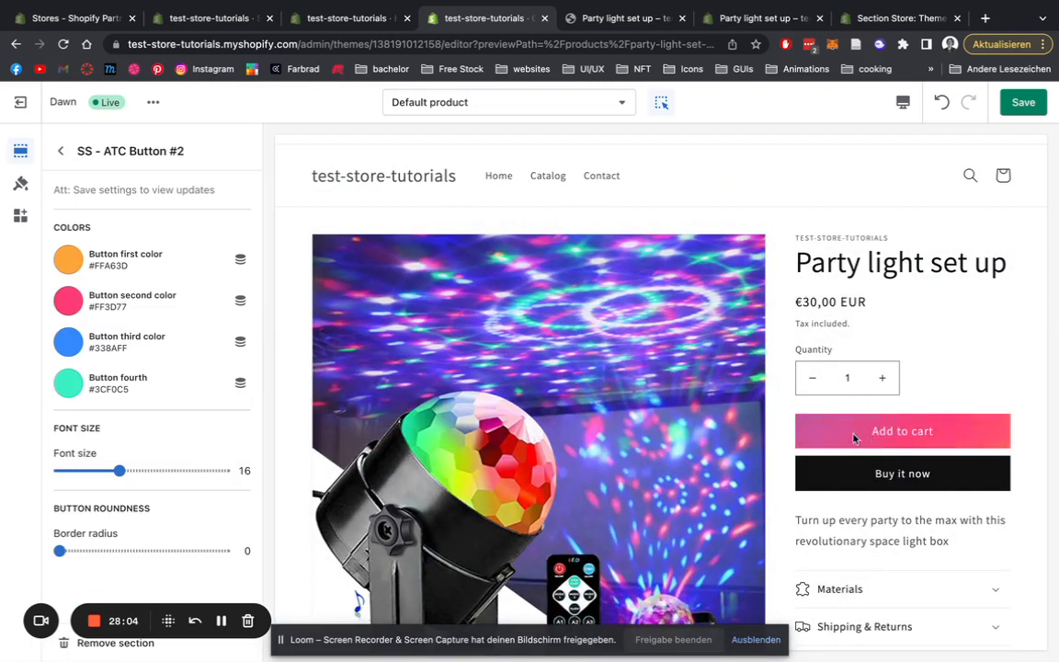
click(65, 304)
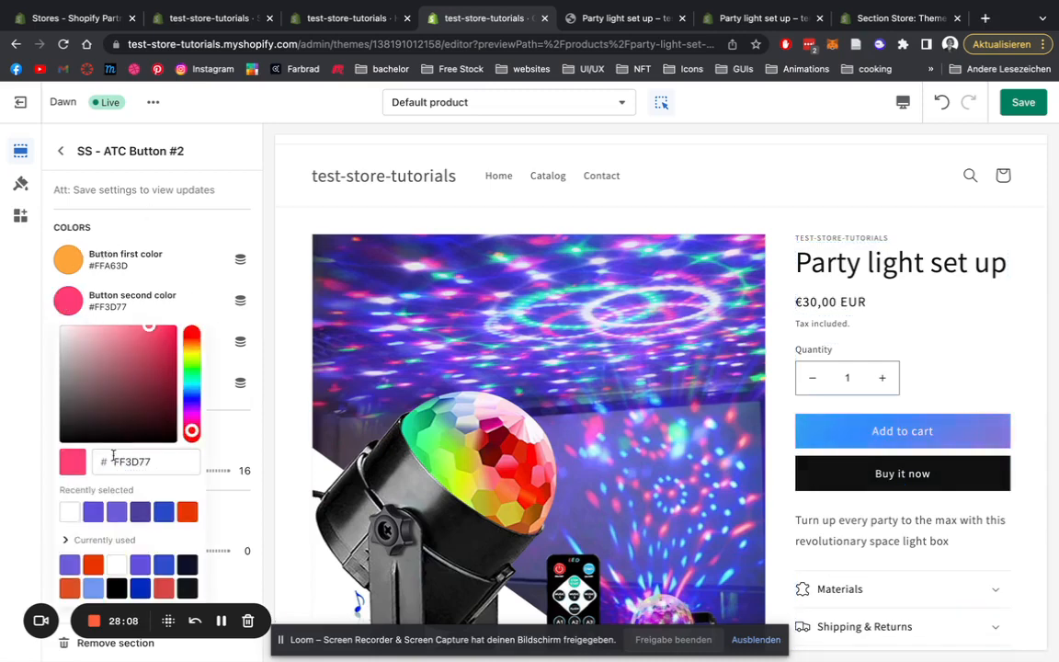
click(140, 513)
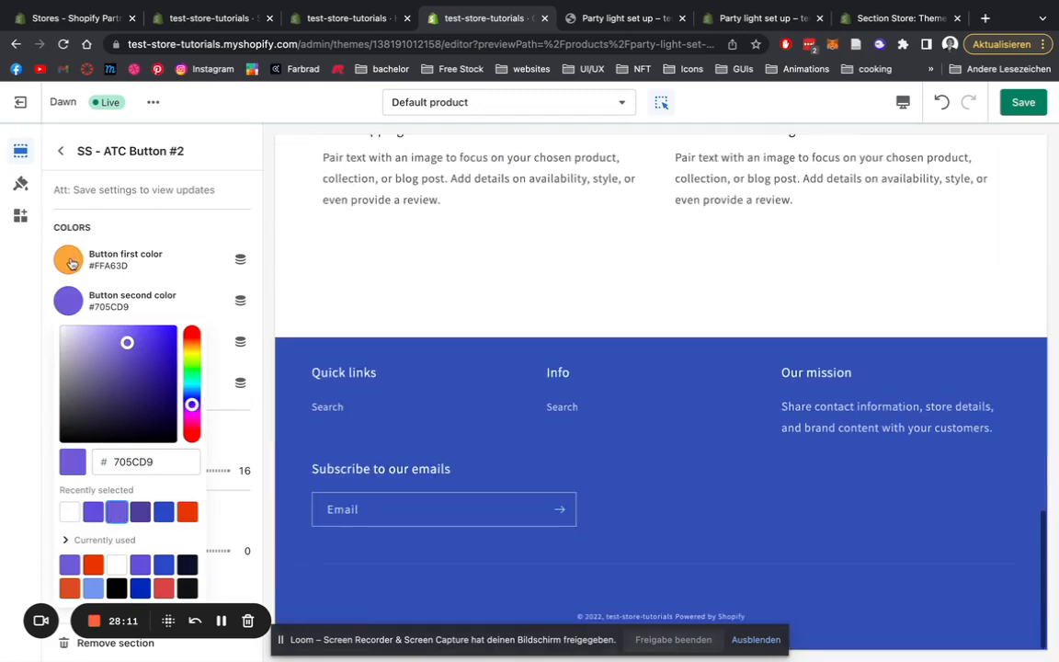
click(68, 260)
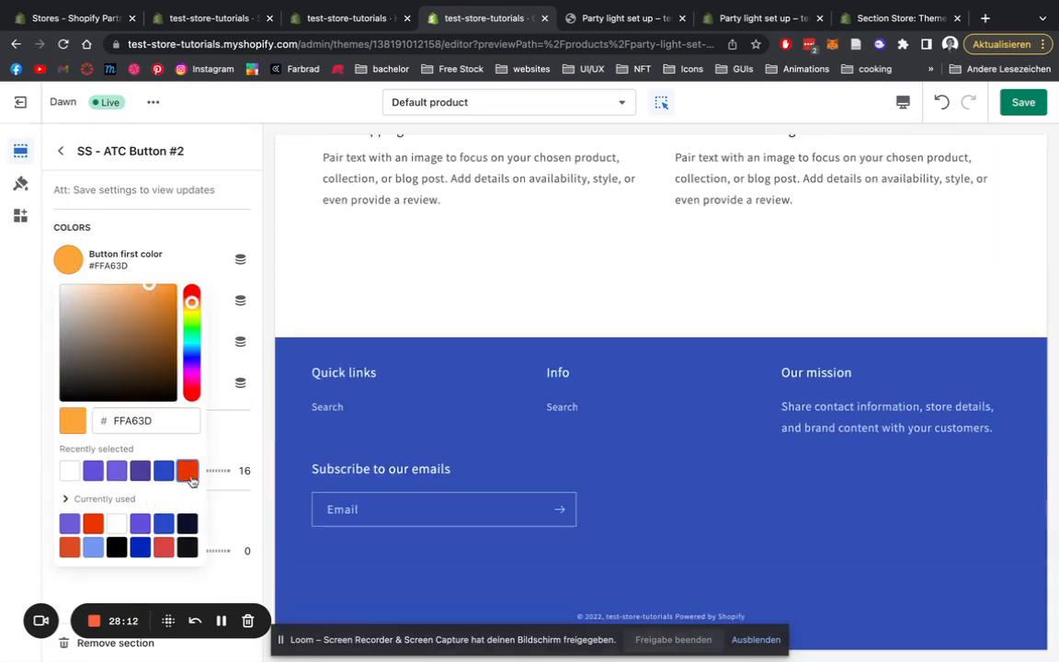
click(188, 472)
click(257, 276)
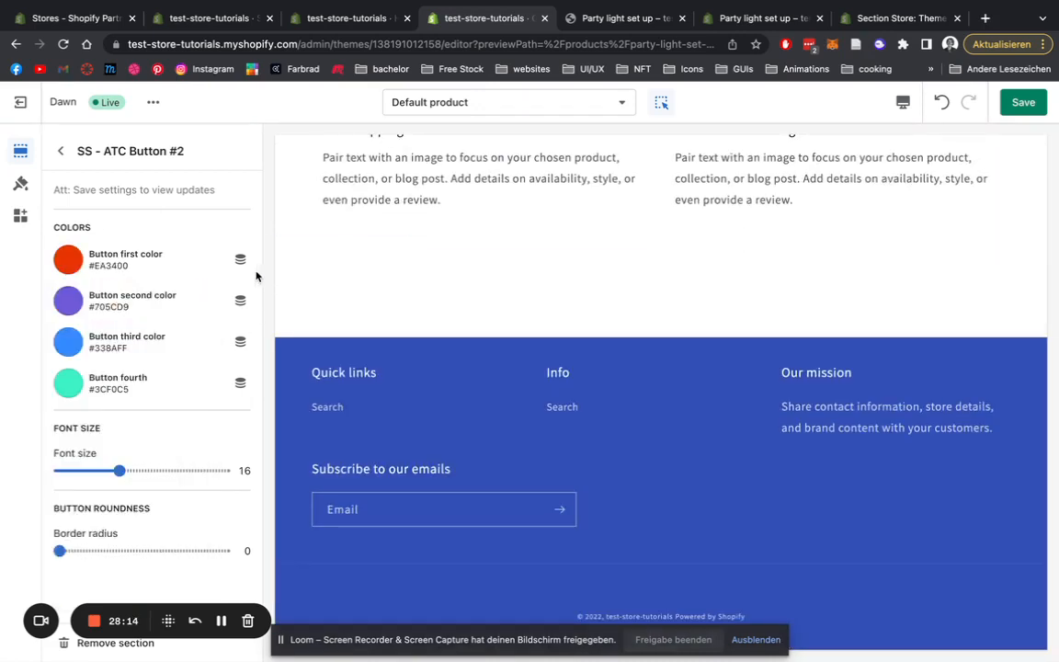
Step: Set the ATC button's third color to #42FF33 and fourth color to #DE4C22, and check the Add to cart button in the preview
click(67, 341)
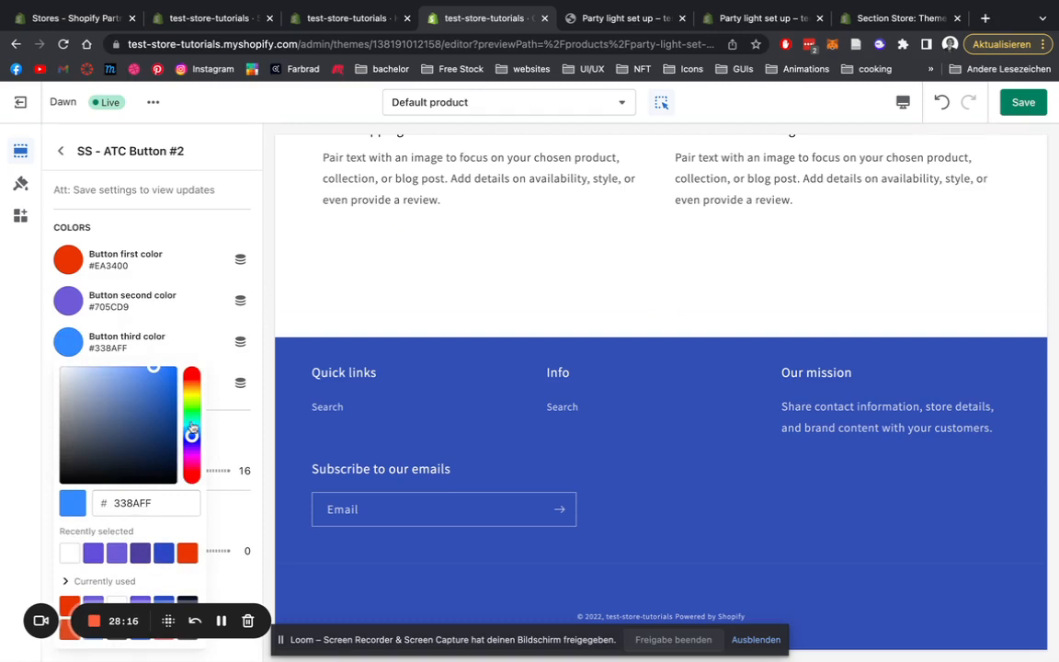
drag(192, 428, 191, 404)
click(262, 332)
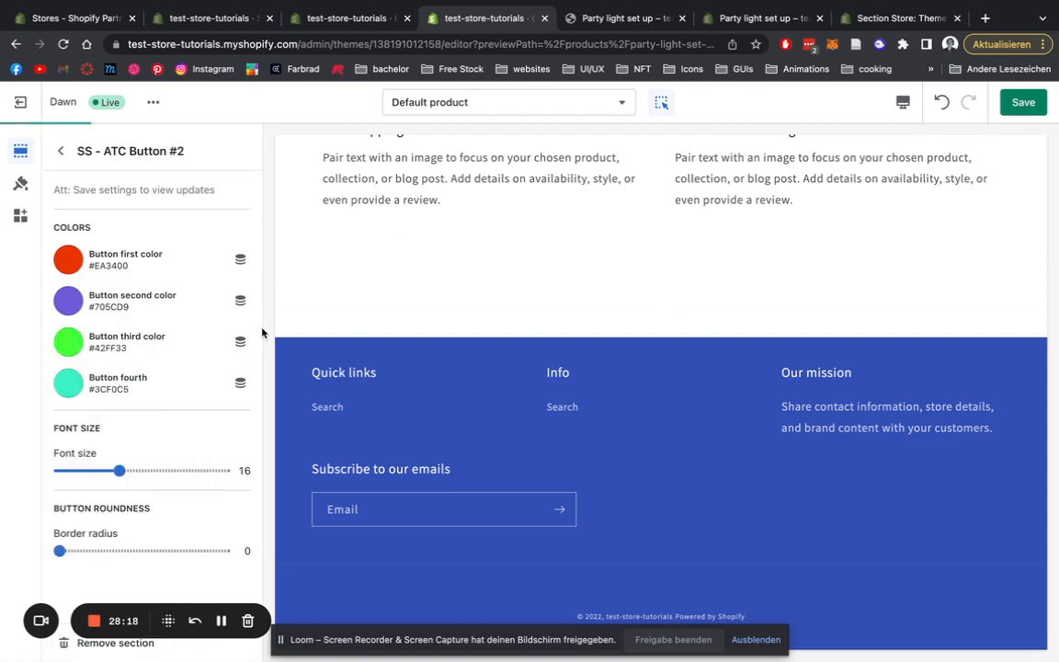
click(68, 383)
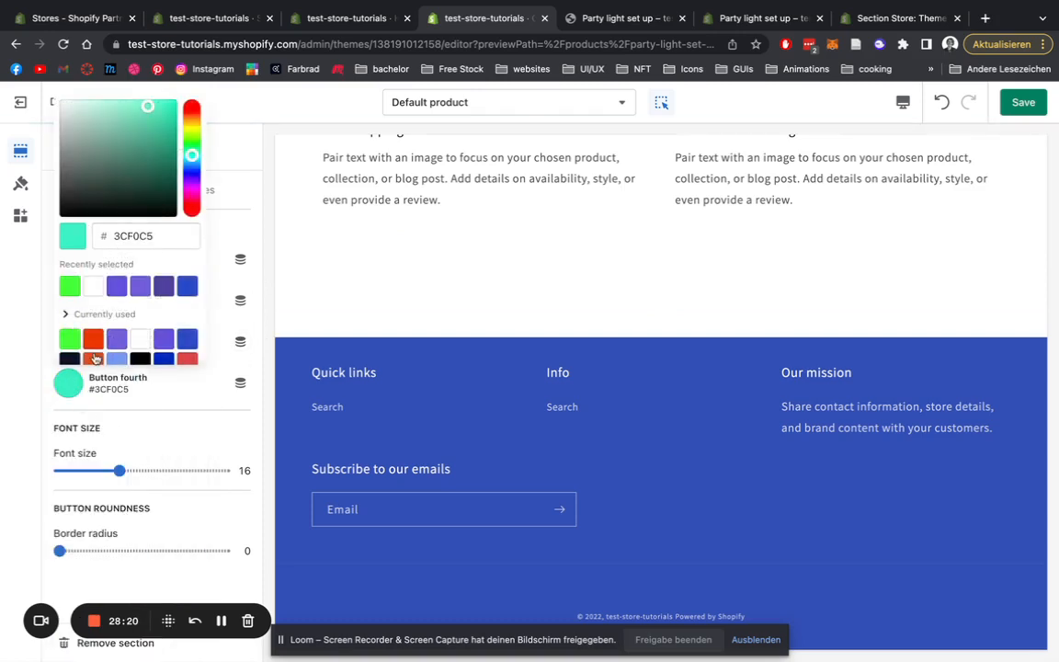
click(95, 358)
click(256, 301)
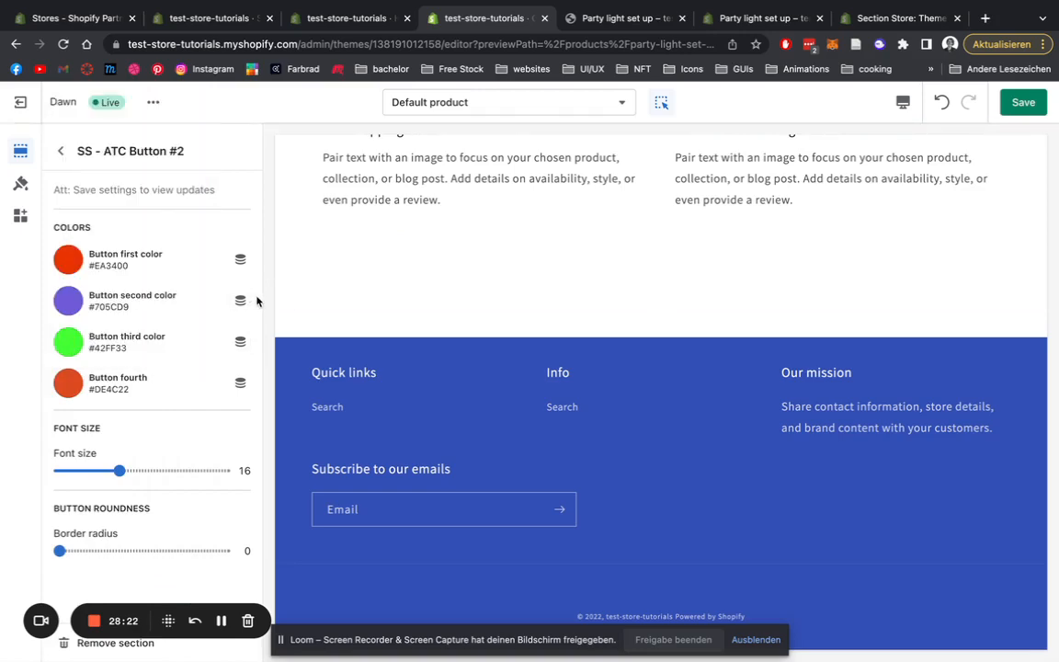
scroll(522, 350, up, 15)
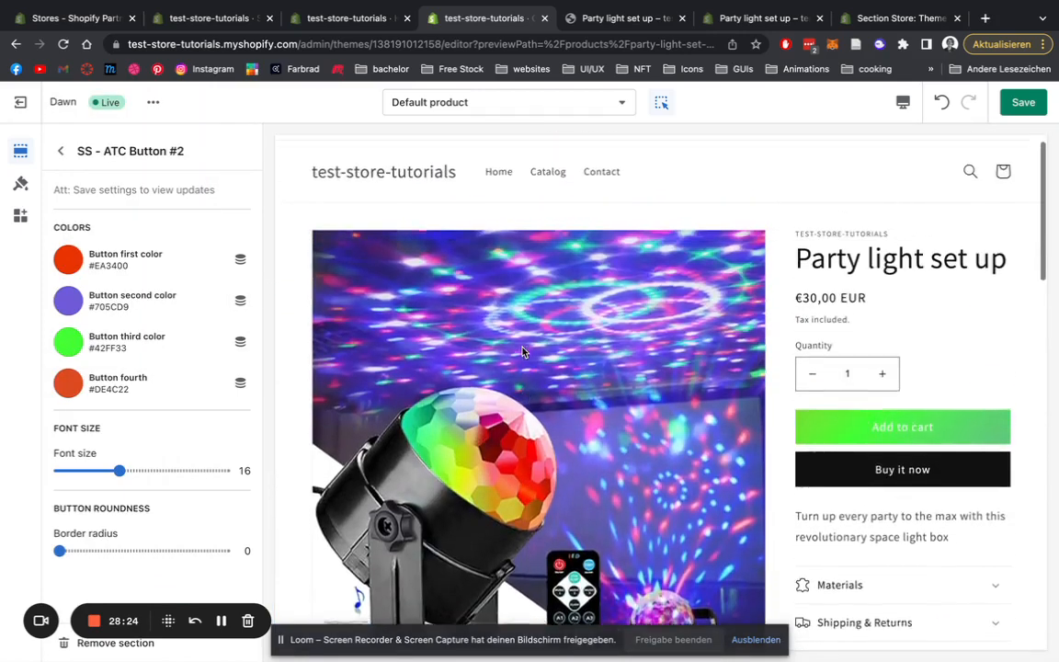
scroll(522, 352, down, 1)
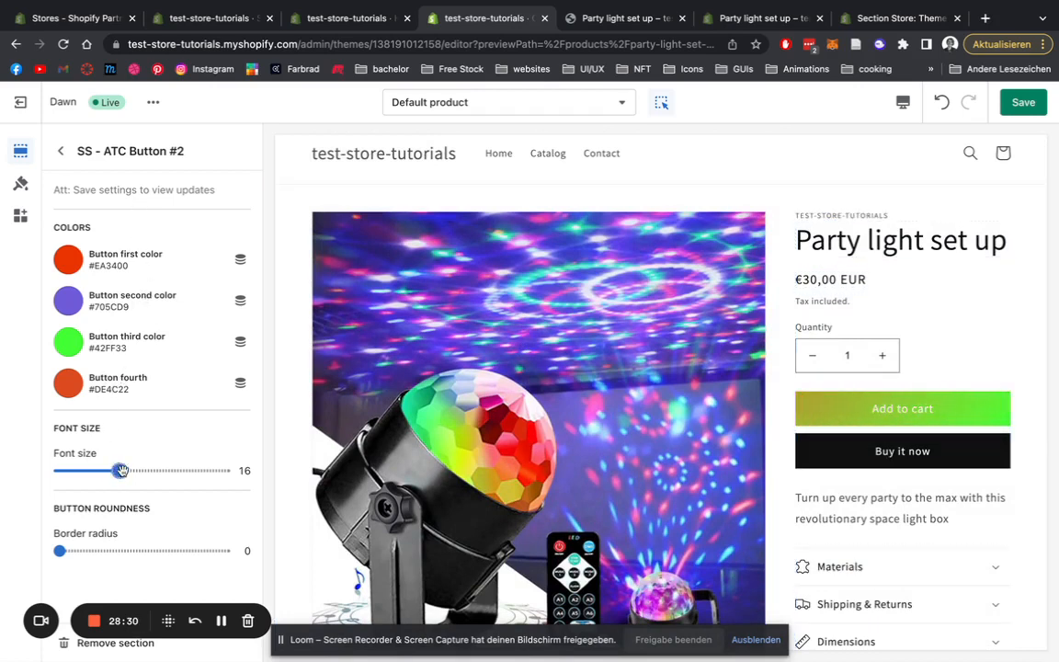
Step: Set the ATC button's font size to 20 and border radius to 20, and save the product template
drag(121, 471, 148, 471)
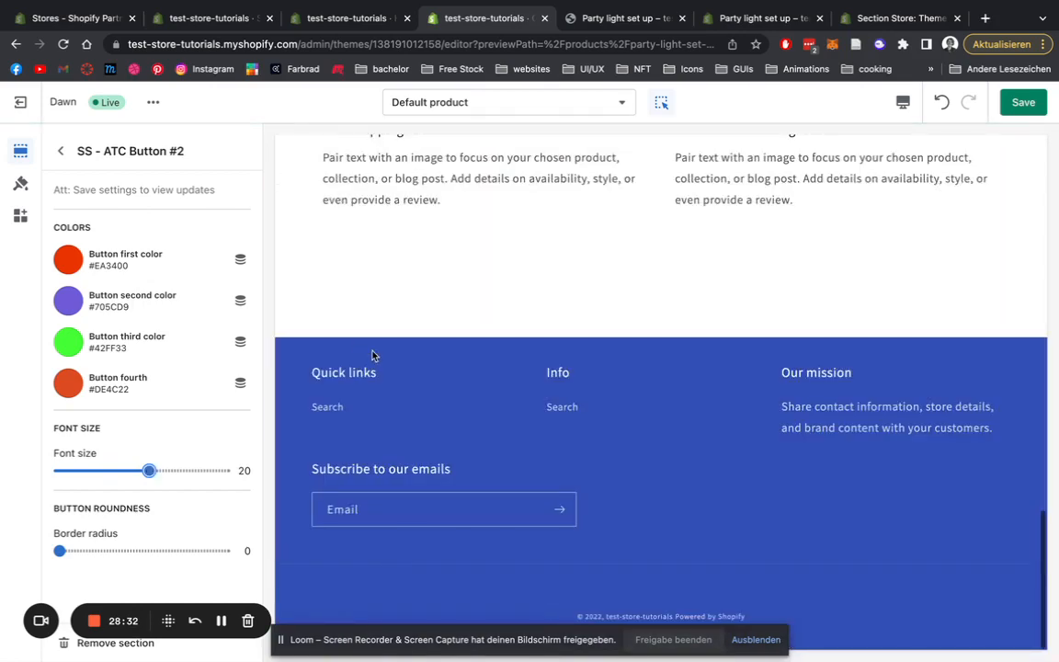
scroll(373, 355, up, 14)
scroll(373, 355, up, 1)
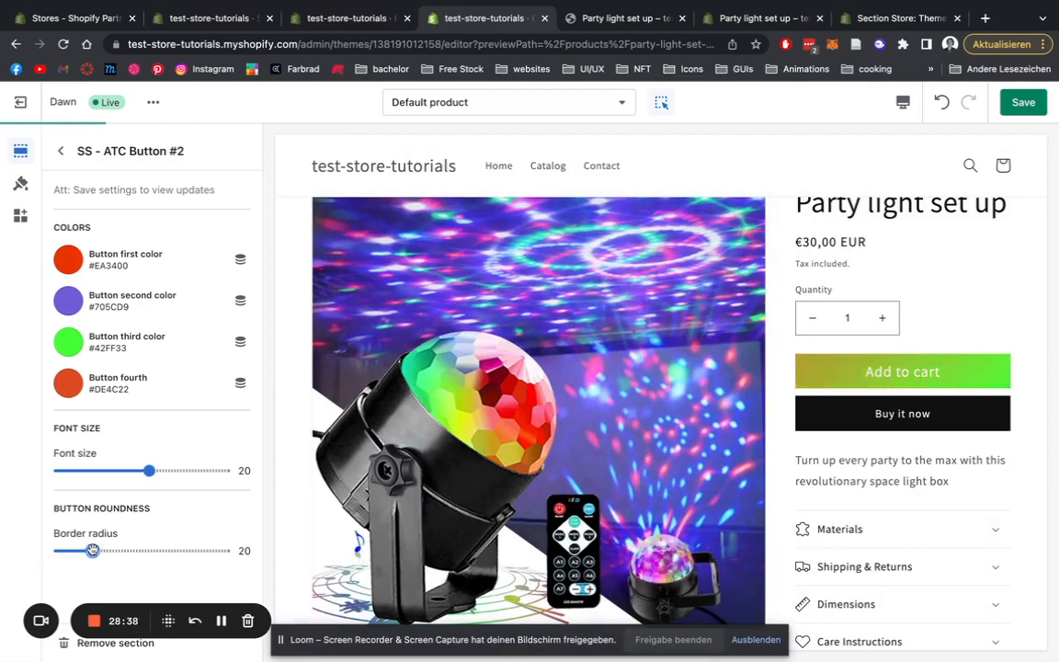
scroll(597, 461, up, 10)
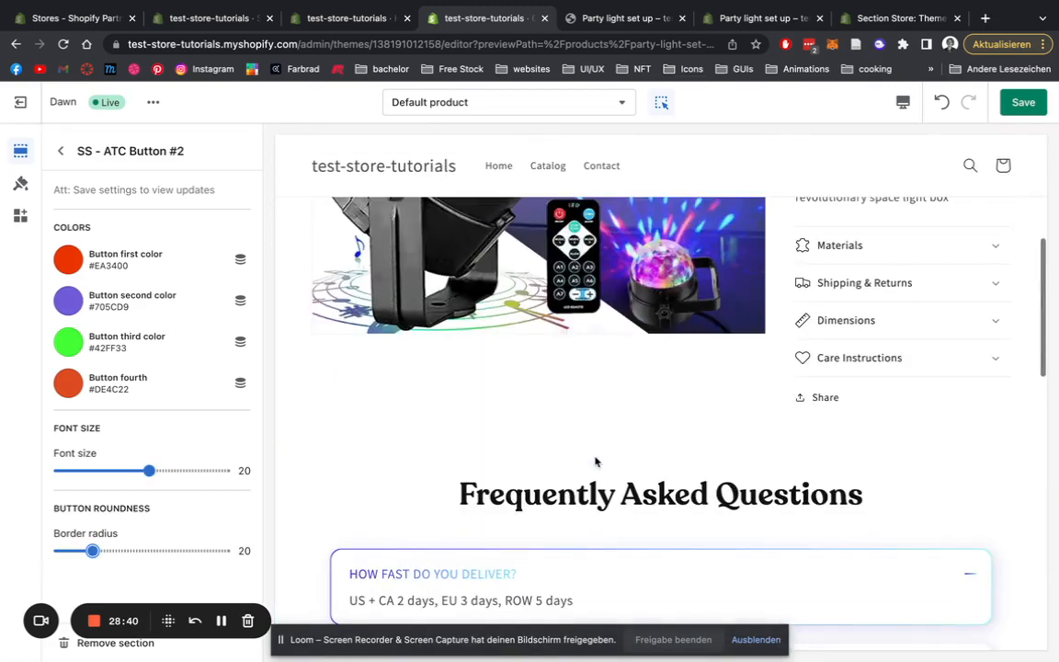
scroll(699, 404, up, 8)
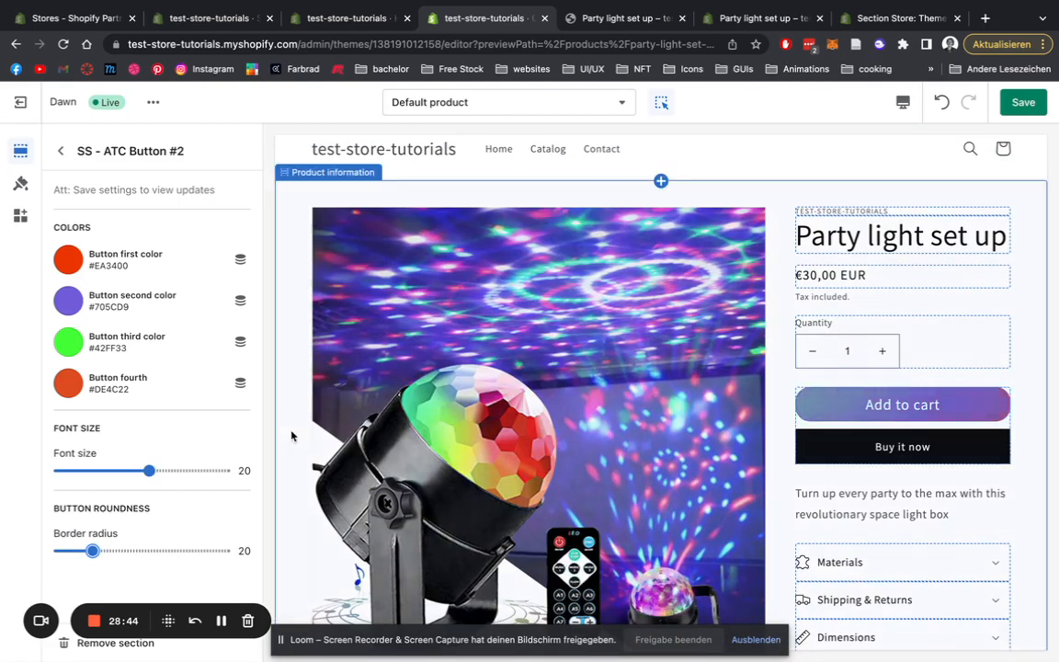
click(1025, 108)
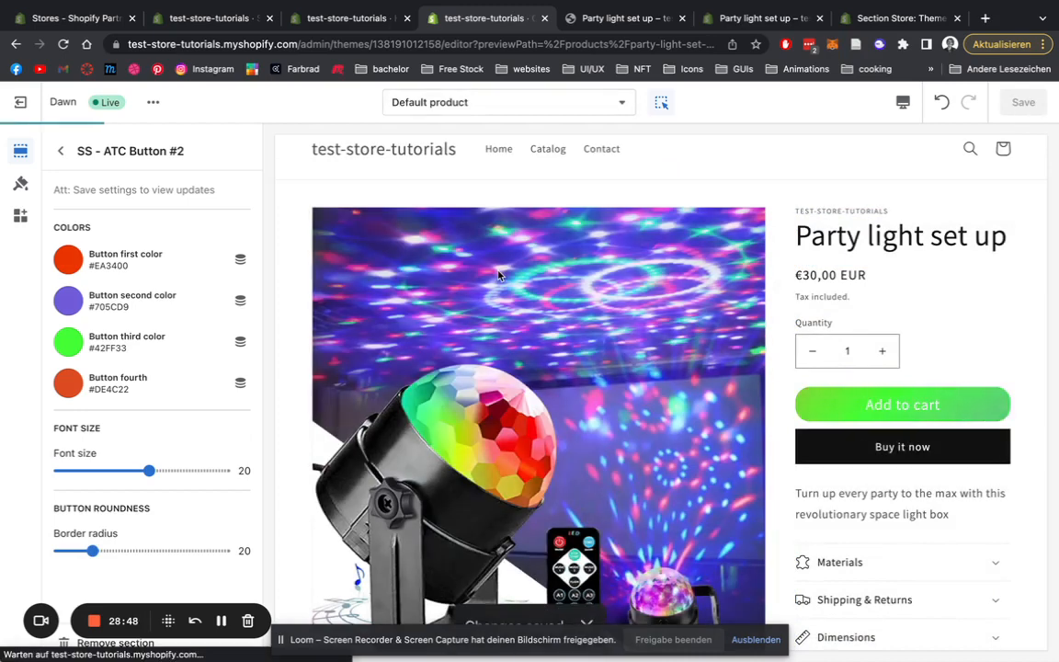
Step: Change the title of the first Glow FAQ card on the product page to "This is a specific product"
click(61, 151)
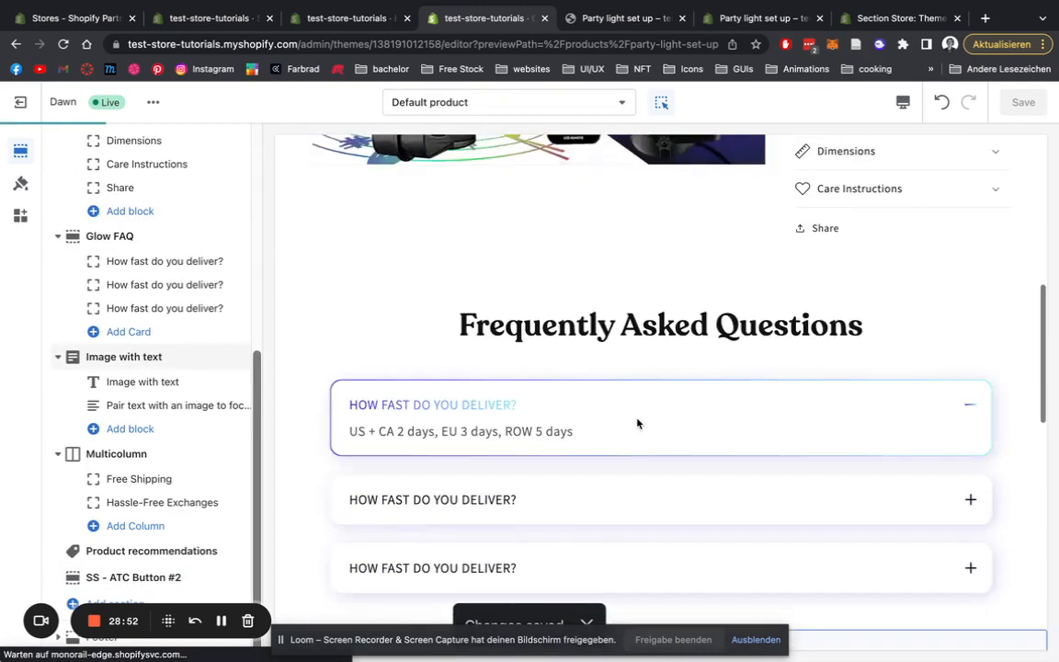
scroll(612, 343, up, 4)
scroll(601, 392, down, 1)
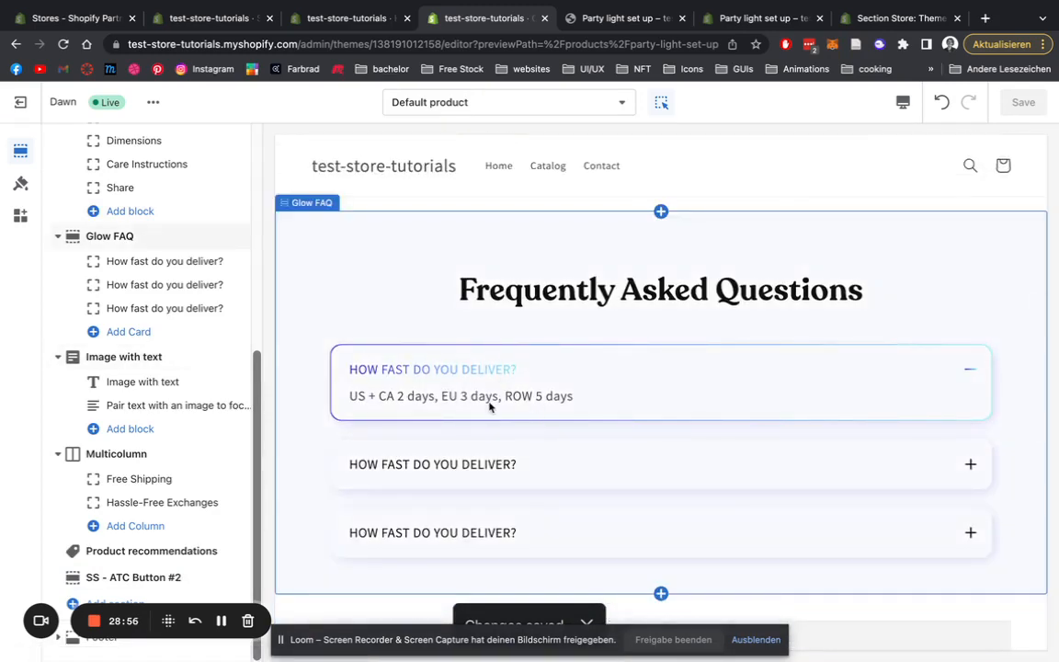
click(125, 262)
drag(180, 217, 8, 217)
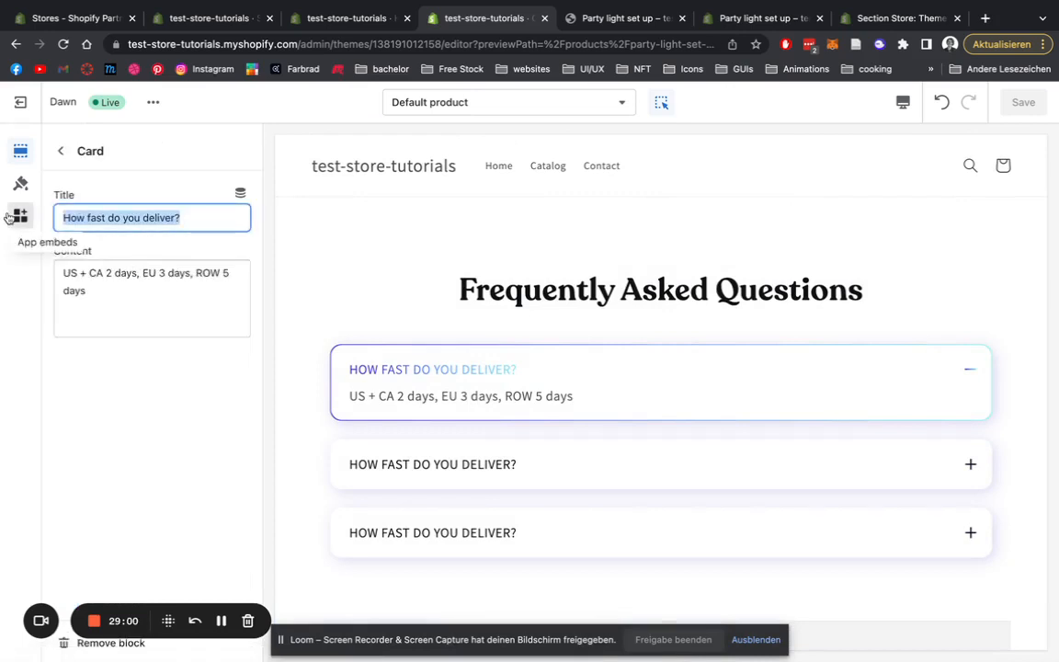
text(This is a specific prod)
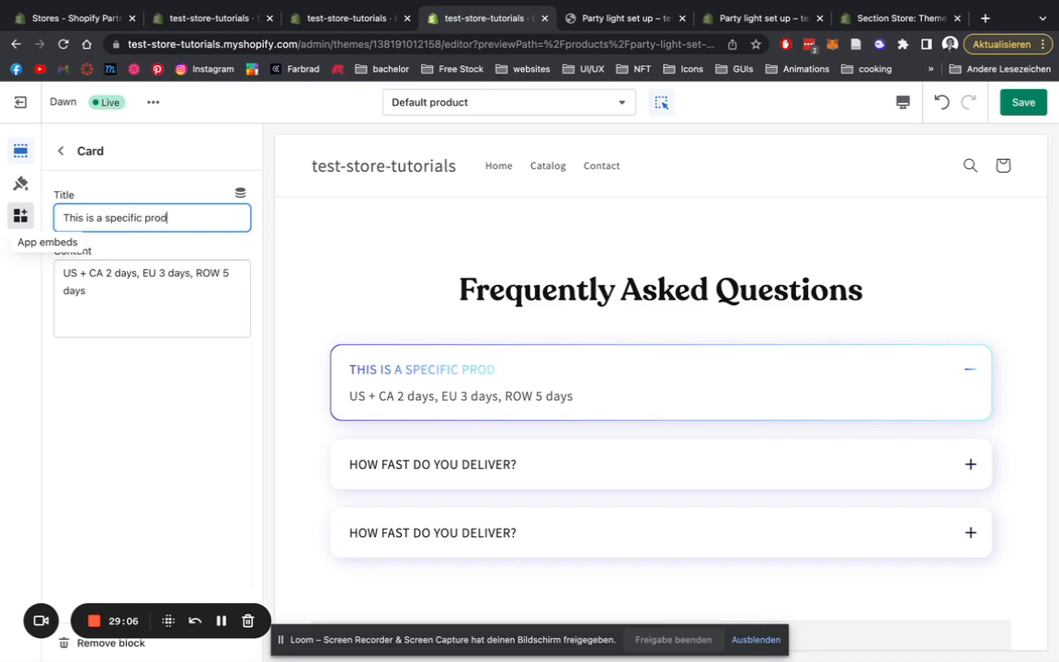
Step: Replace the first FAQ card's content with "yes it is!" and save the template
click(109, 306)
key(super+a)
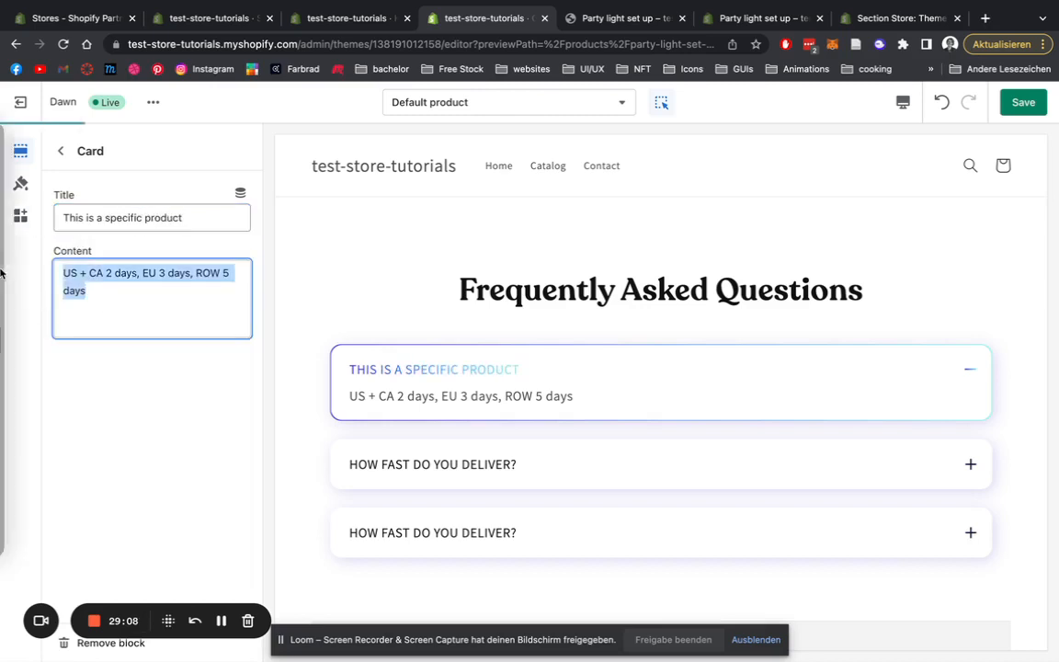
key(super+x)
mouse_move(3, 274)
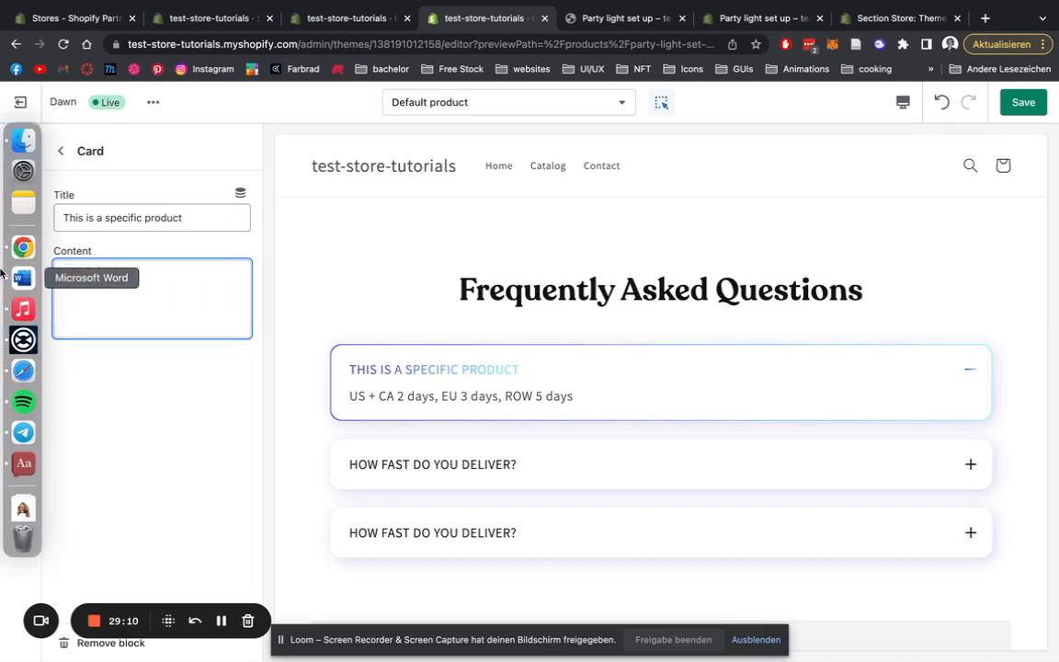
text(yes it is!)
click(1019, 104)
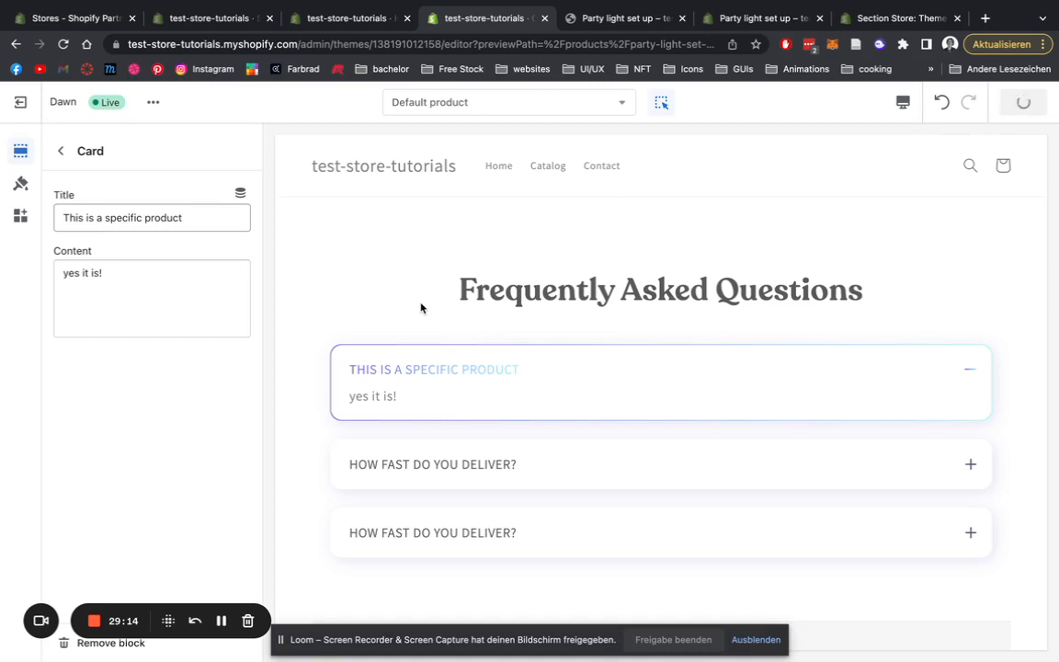
Step: Reload the live storefront and review the FAQ and other sections on its home page
click(616, 18)
click(62, 44)
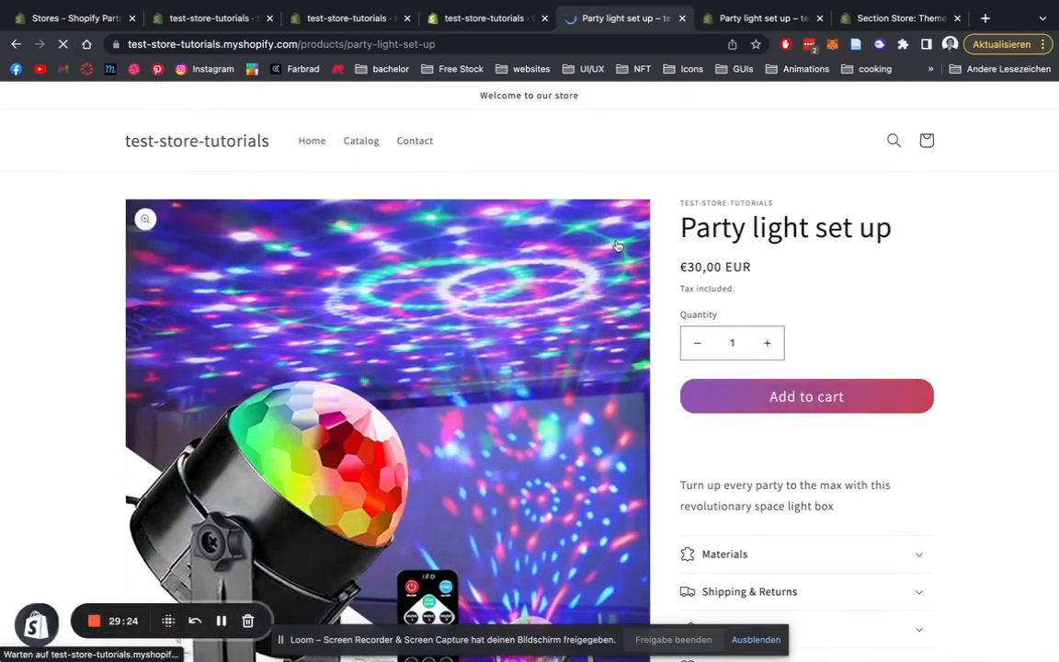
scroll(518, 238, down, 5)
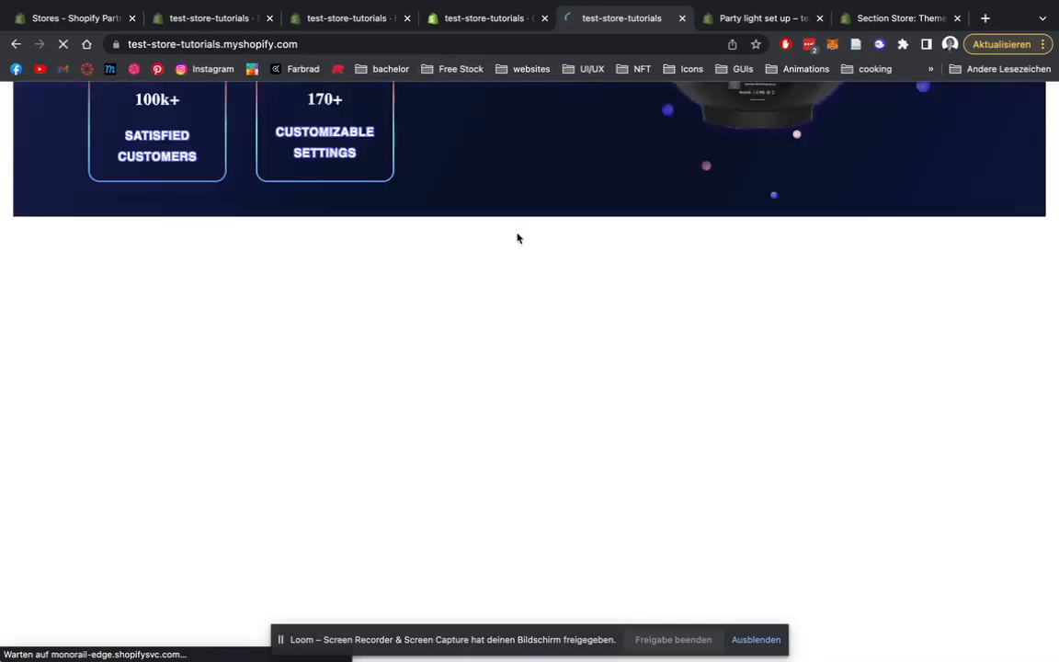
scroll(518, 238, down, 15)
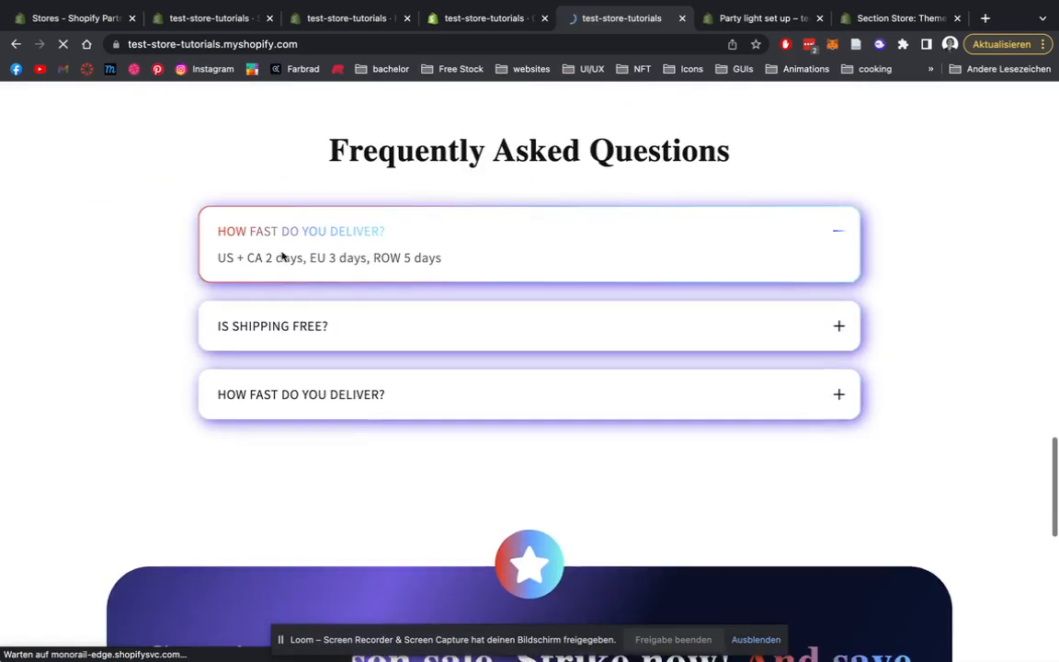
scroll(512, 343, up, 10)
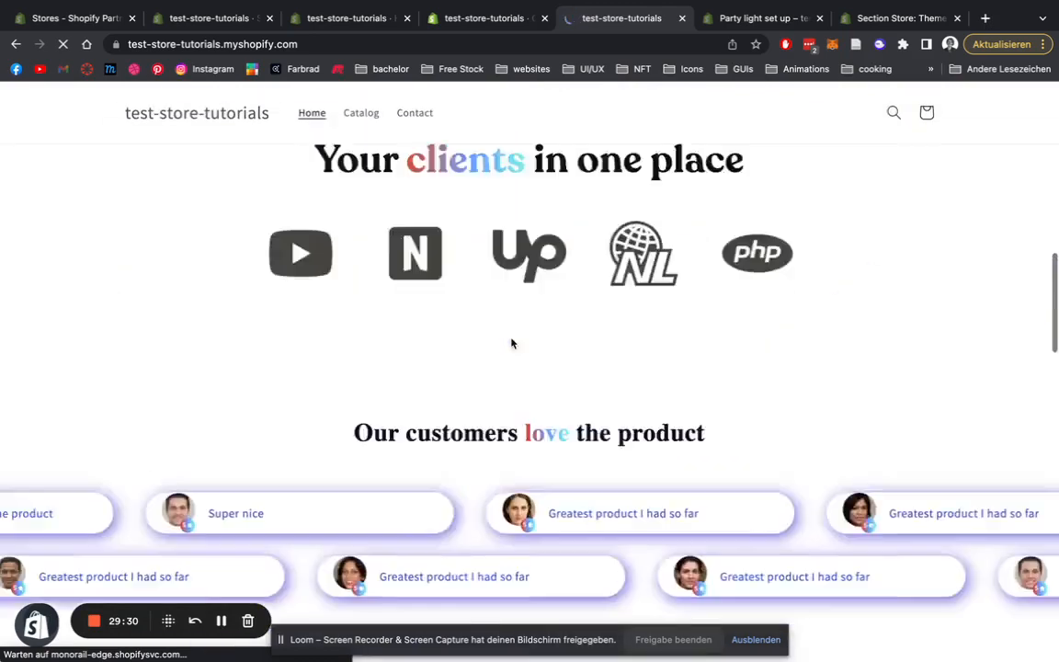
scroll(513, 343, up, 5)
Step: Open the Party light set up product from the catalog and check its Add to cart button and FAQ section
click(359, 142)
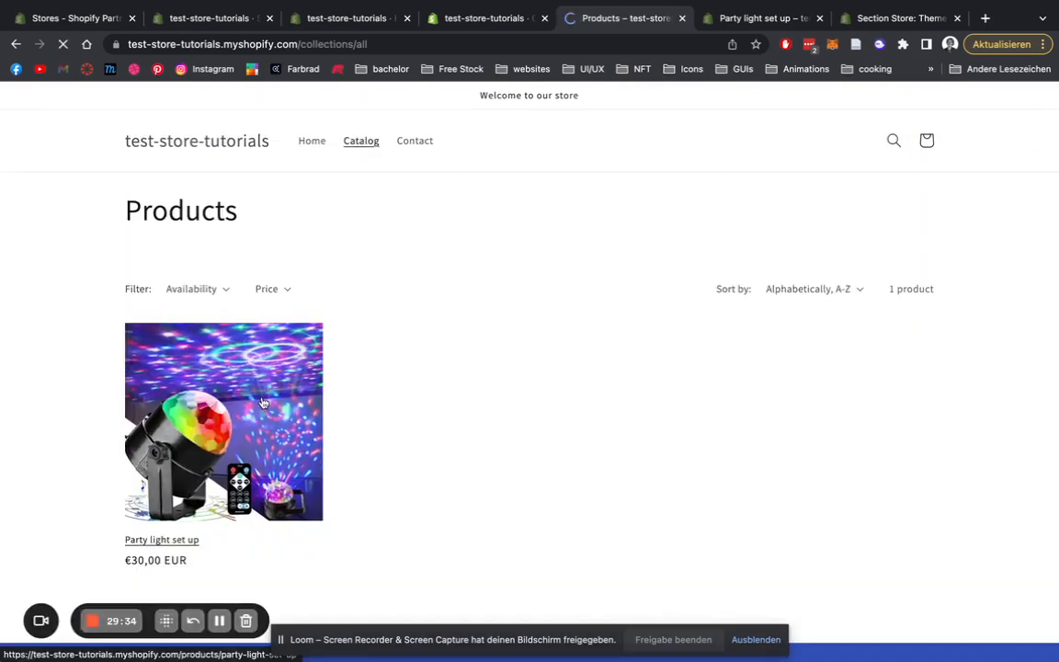
click(276, 350)
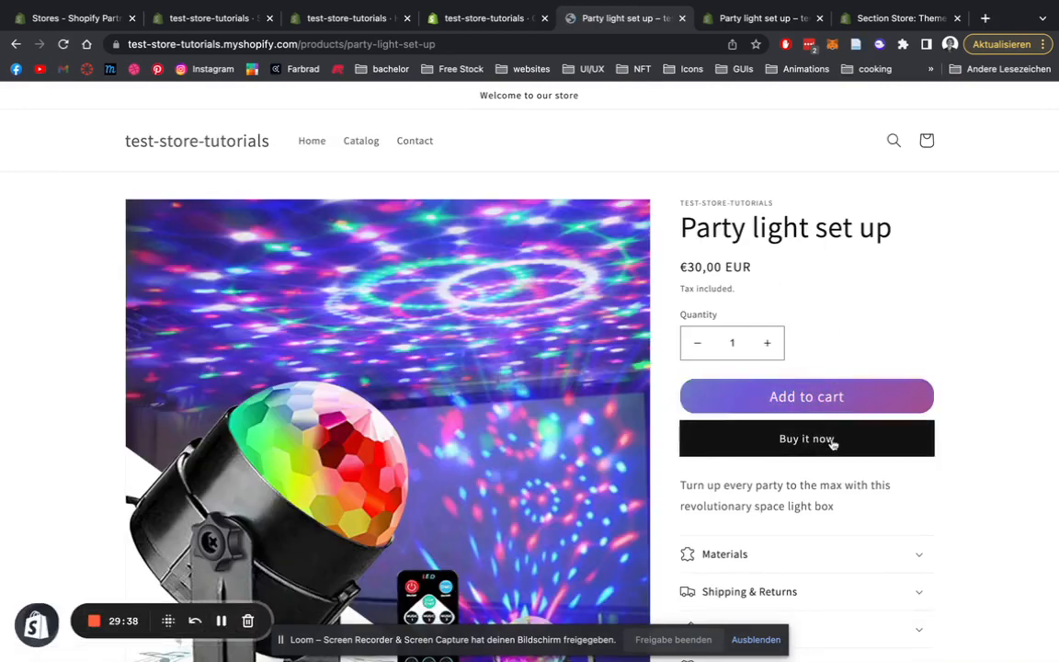
scroll(955, 356, down, 2)
scroll(433, 340, down, 10)
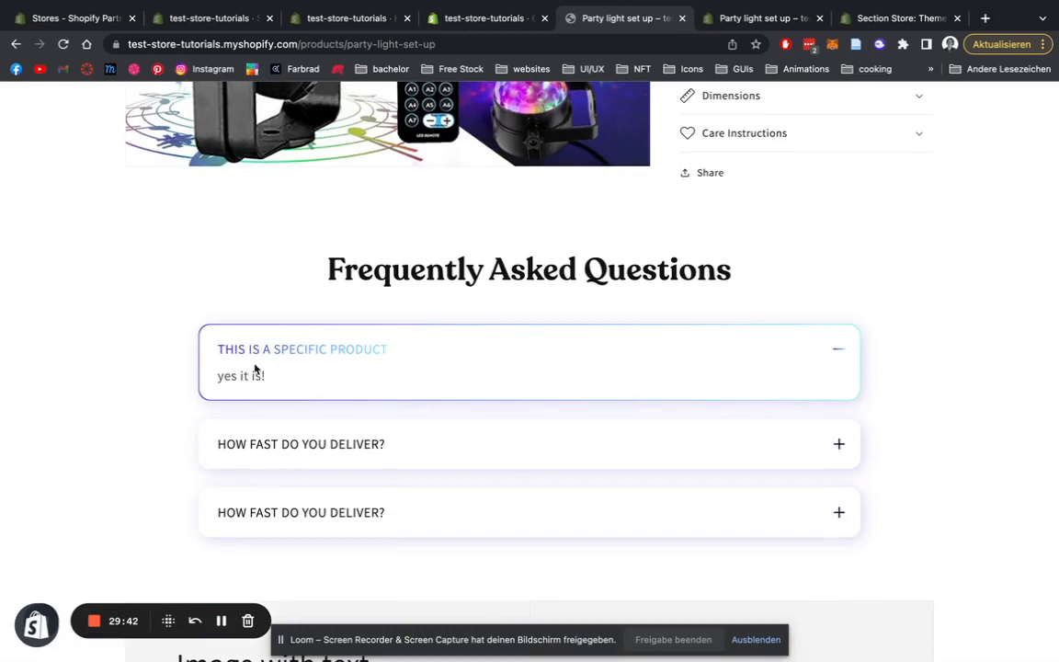
scroll(487, 383, down, 2)
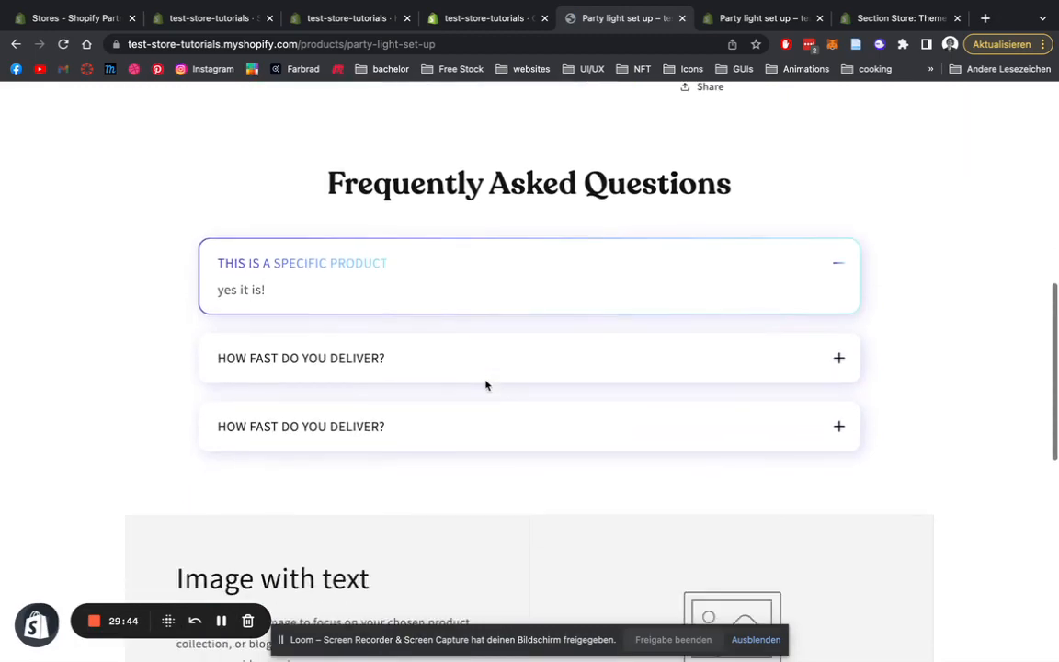
scroll(487, 385, up, 2)
scroll(486, 385, up, 10)
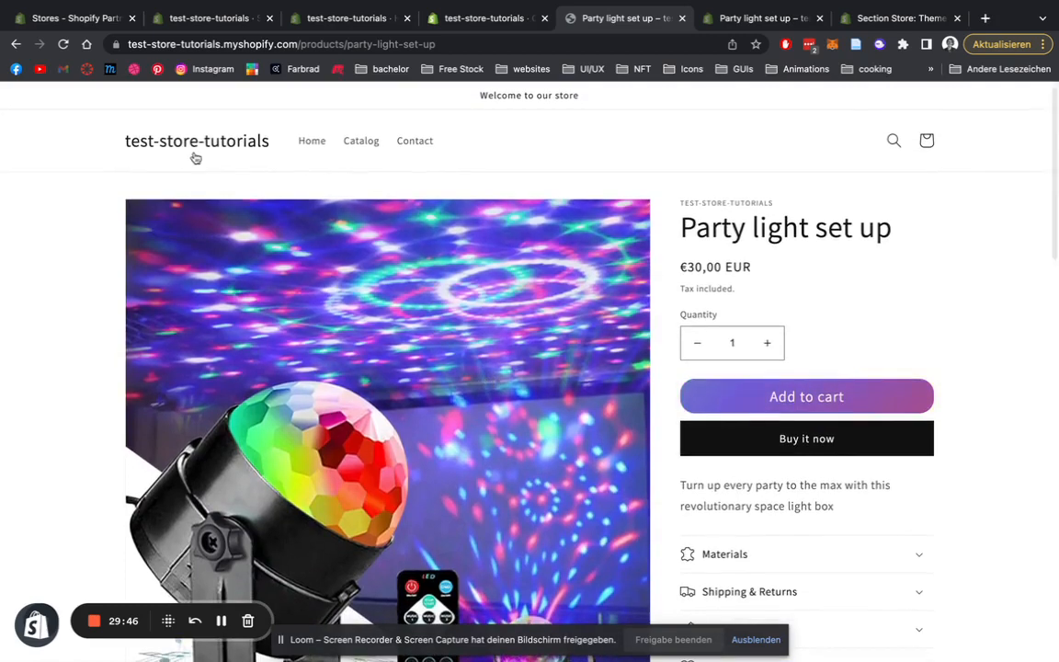
Step: Return to the live storefront's home page and review its hero banner, product feature cards and clients section
click(209, 141)
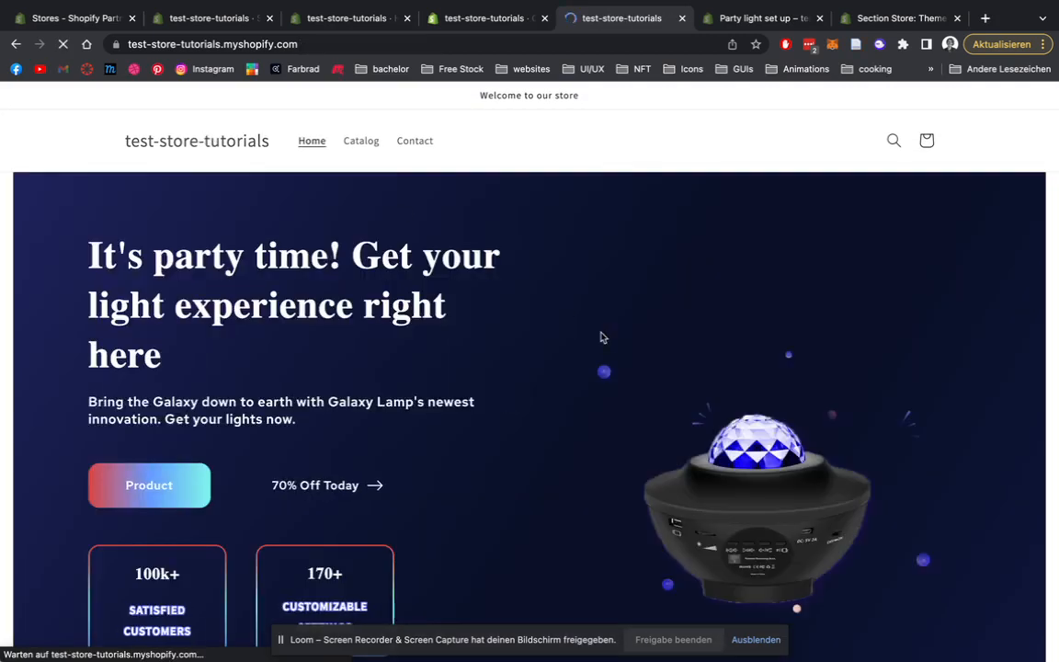
scroll(600, 337, down, 2)
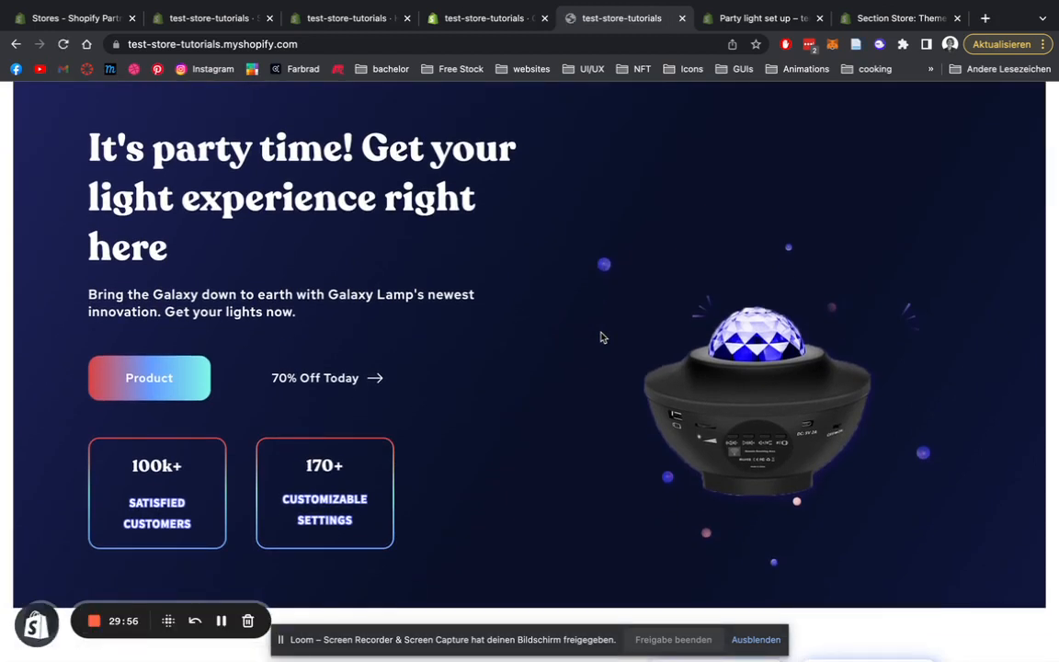
scroll(601, 337, up, 1)
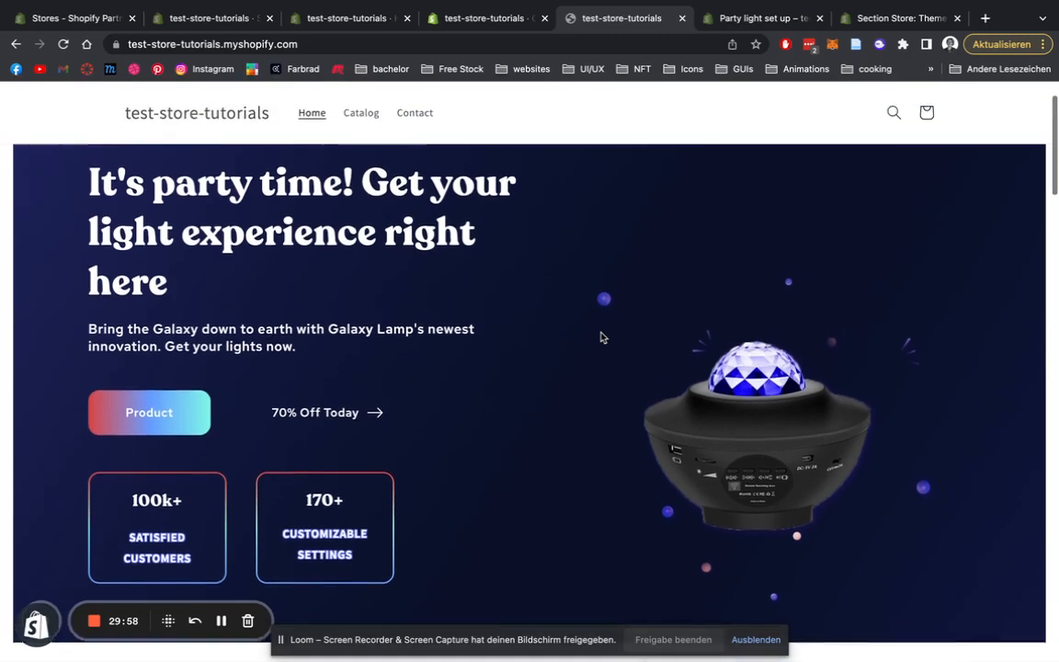
scroll(600, 337, down, 3)
scroll(601, 337, down, 2)
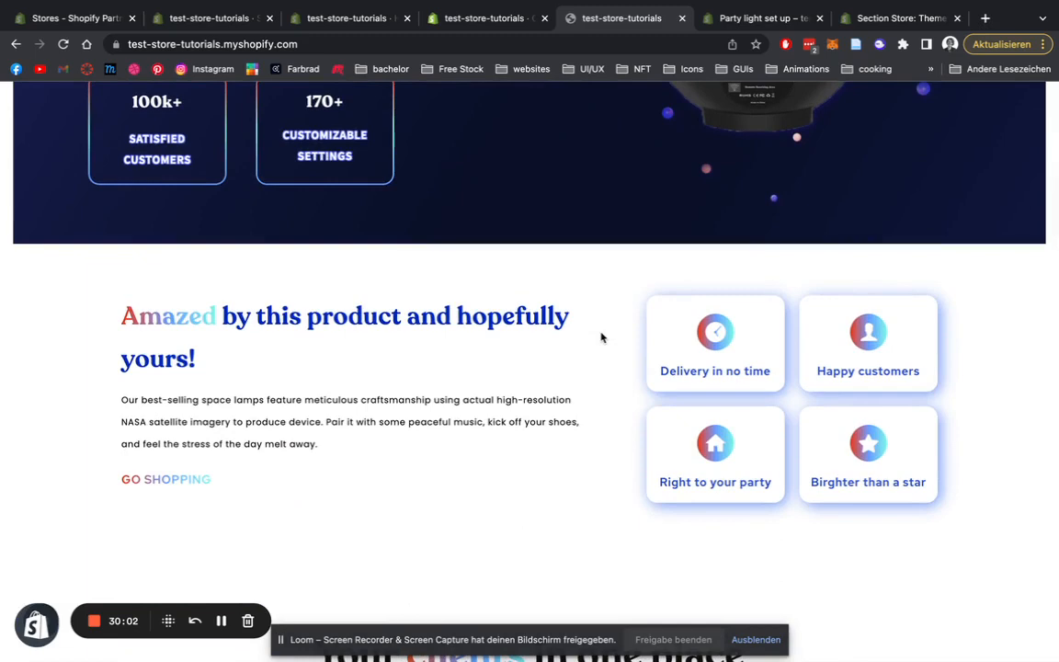
scroll(323, 254, down, 1)
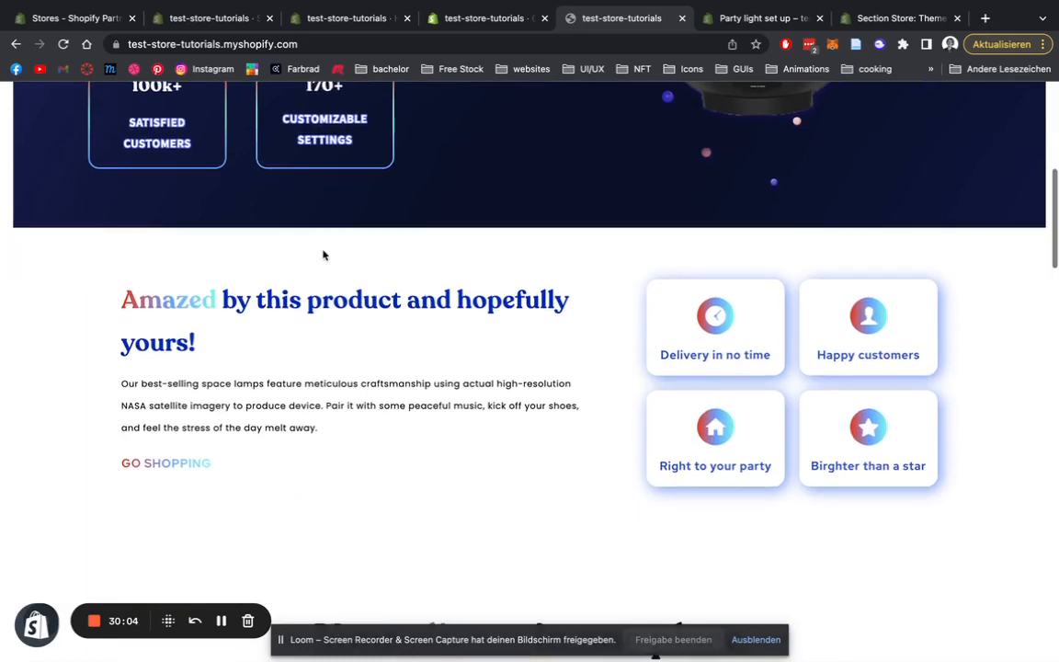
scroll(323, 255, down, 5)
scroll(322, 257, up, 7)
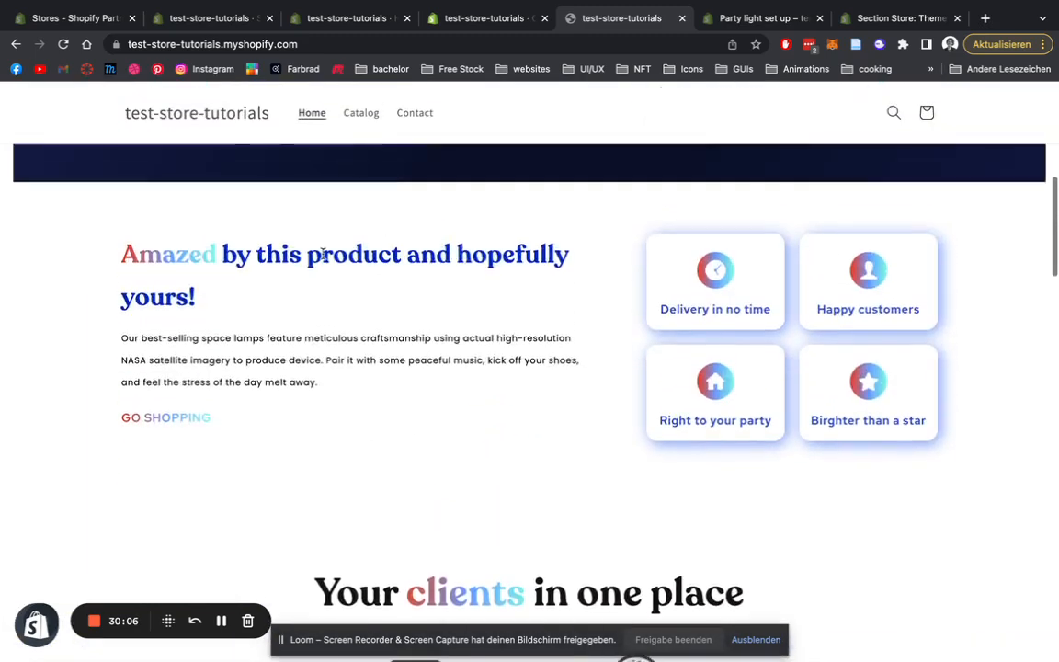
scroll(323, 259, up, 5)
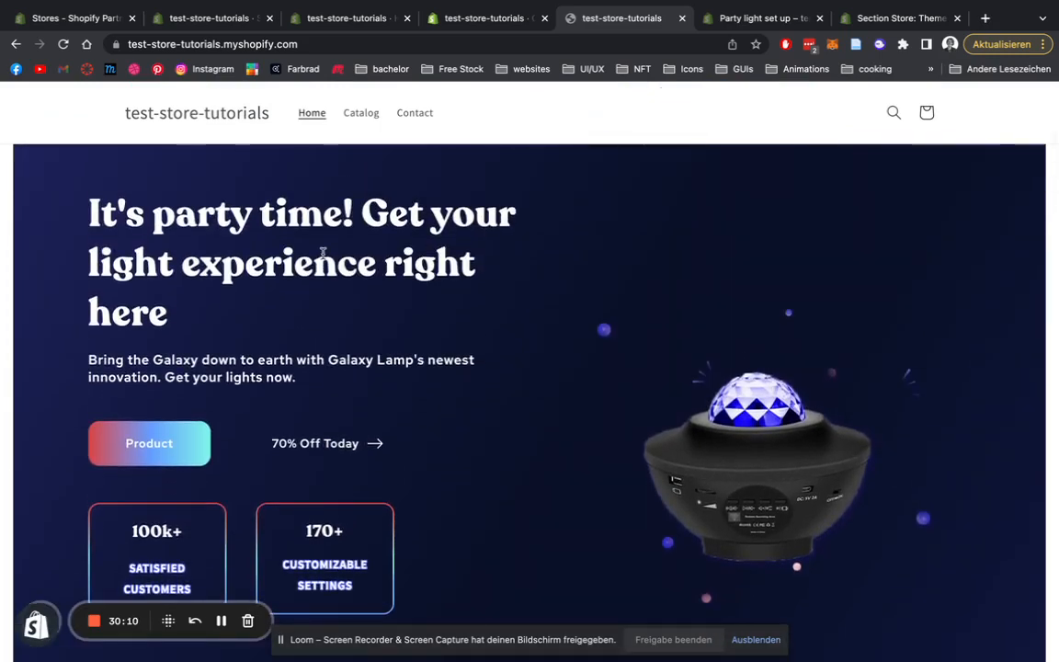
scroll(323, 253, down, 2)
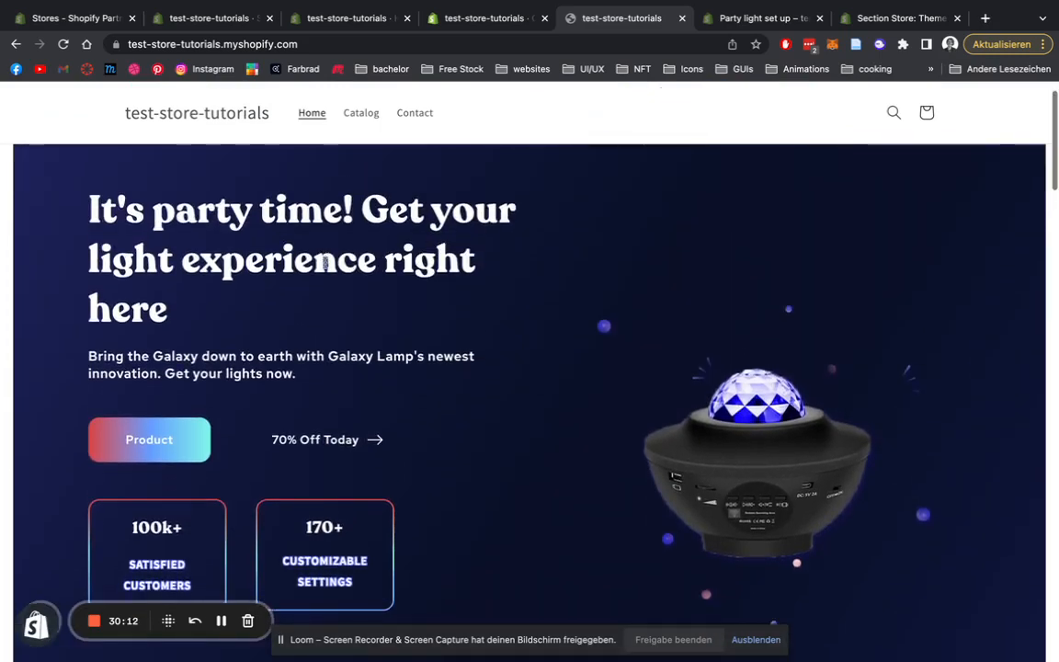